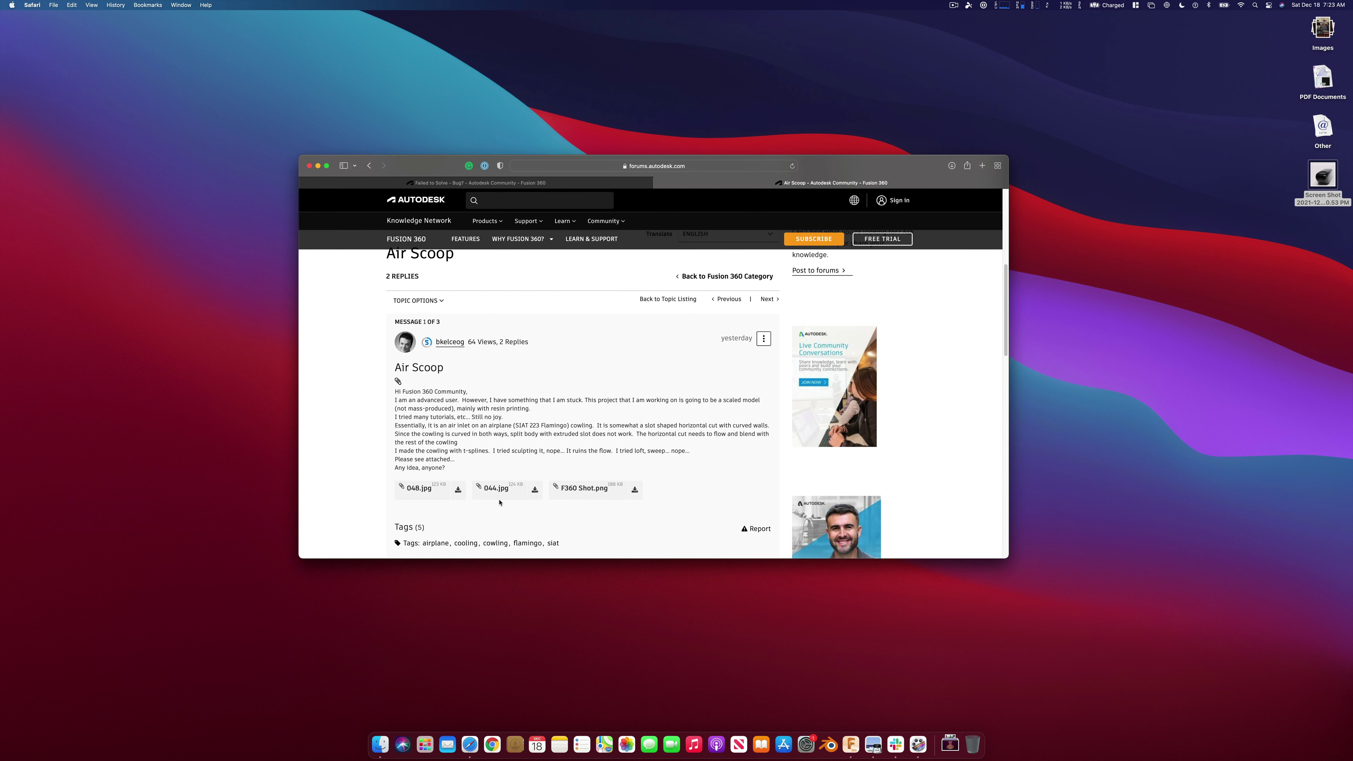
- Preview the 048.jpg attachment in the Air Scoop forum post and read through the thread down to the attached FLAMINGO 223 3 v1.f3d file
left_click(411, 489)
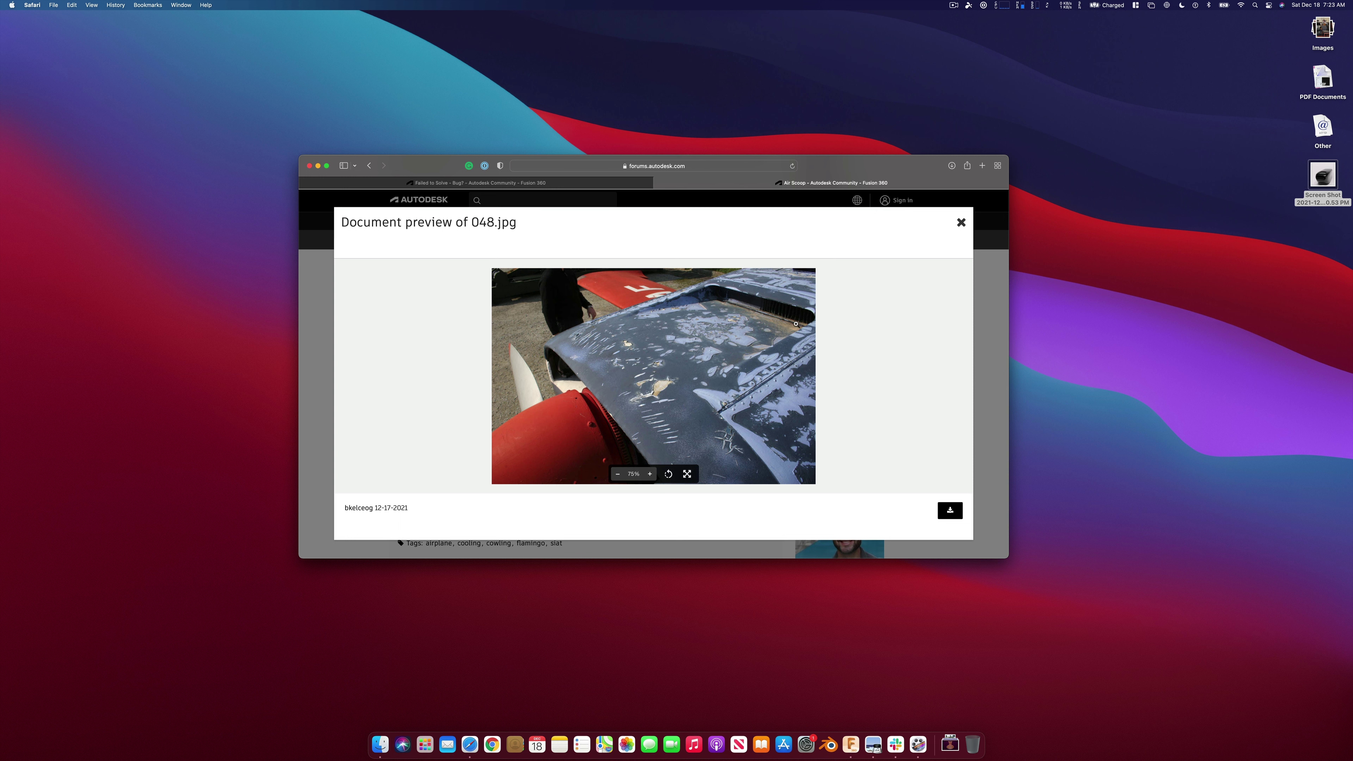
left_click(961, 223)
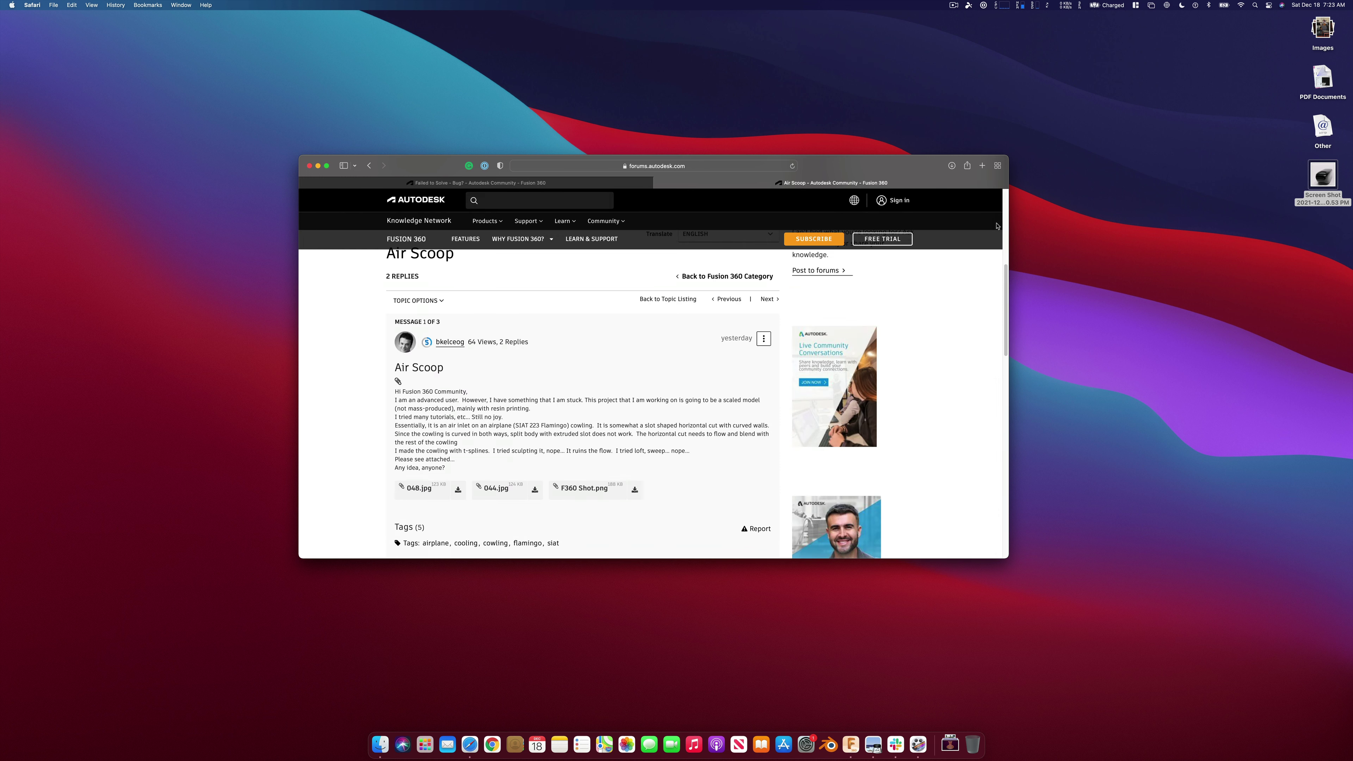
scroll(540, 499, "up", 6)
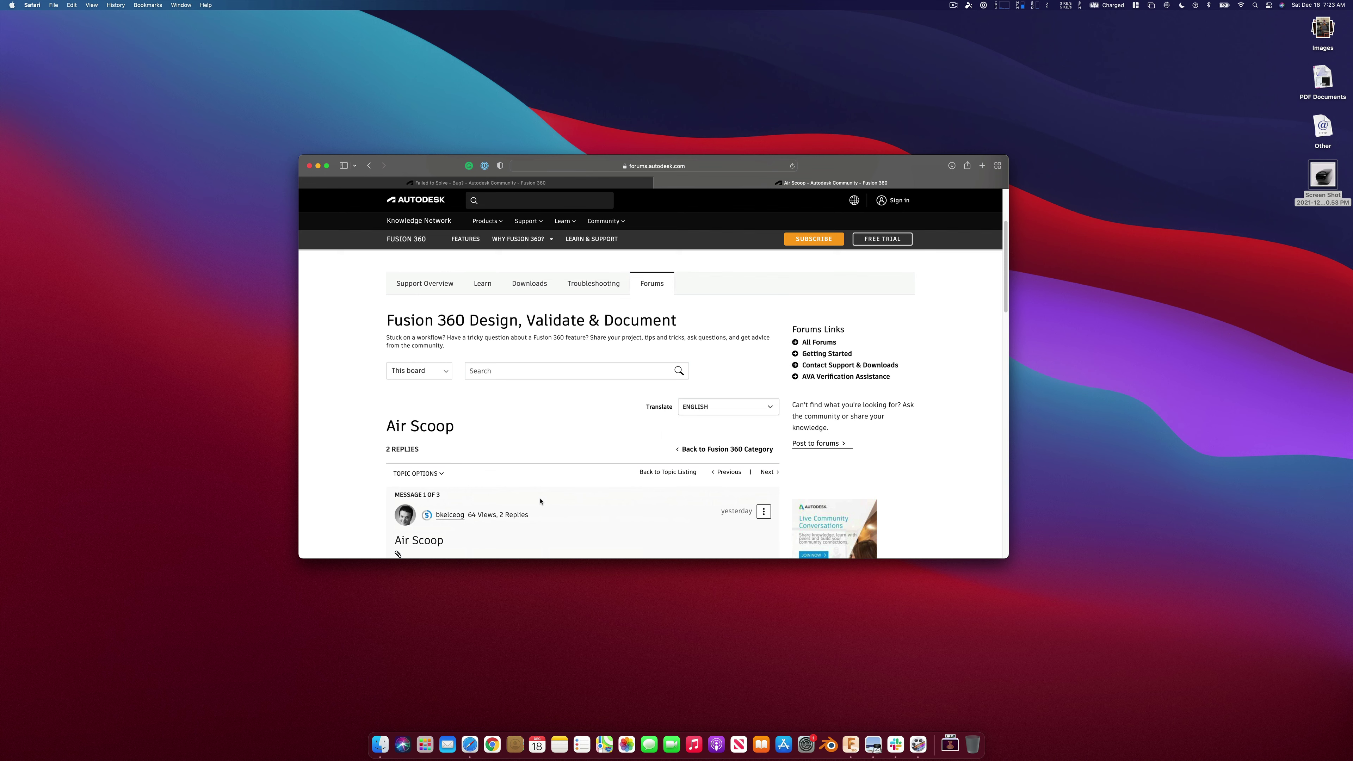
scroll(540, 498, "down", 15)
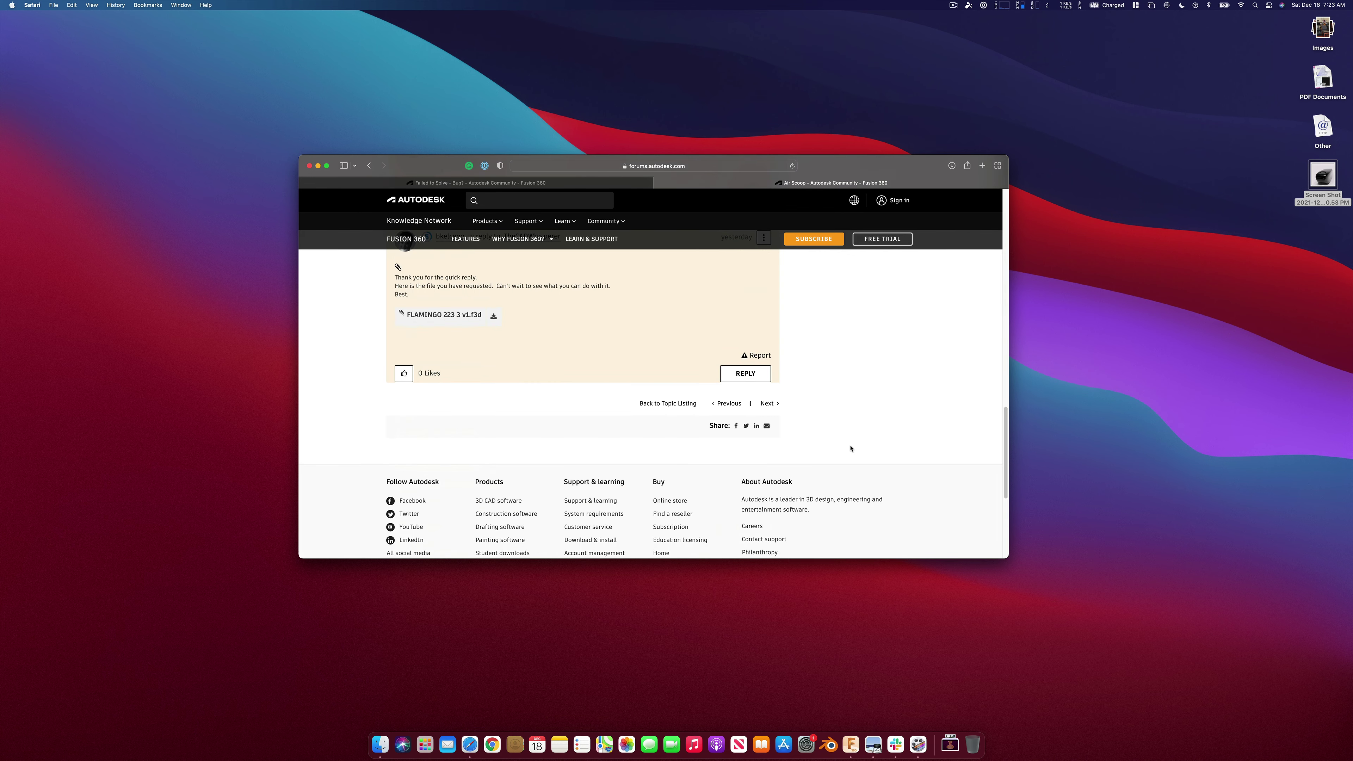
- Switch to Fusion 360, roll the FLAMINGO 223 design's history back to before the propeller features and open the fuselage form for editing
key("ctrl+Right")
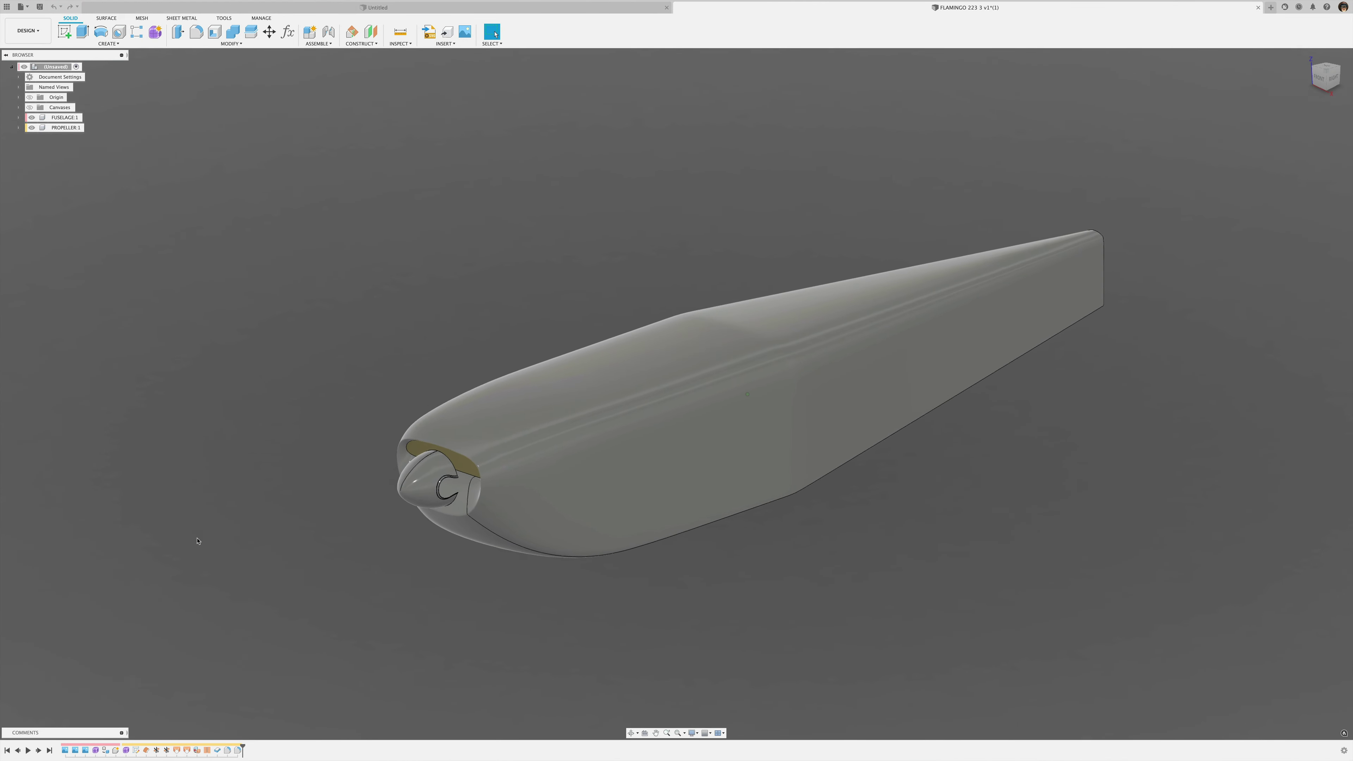
middle_click_drag(197, 540, 231, 695, "shift")
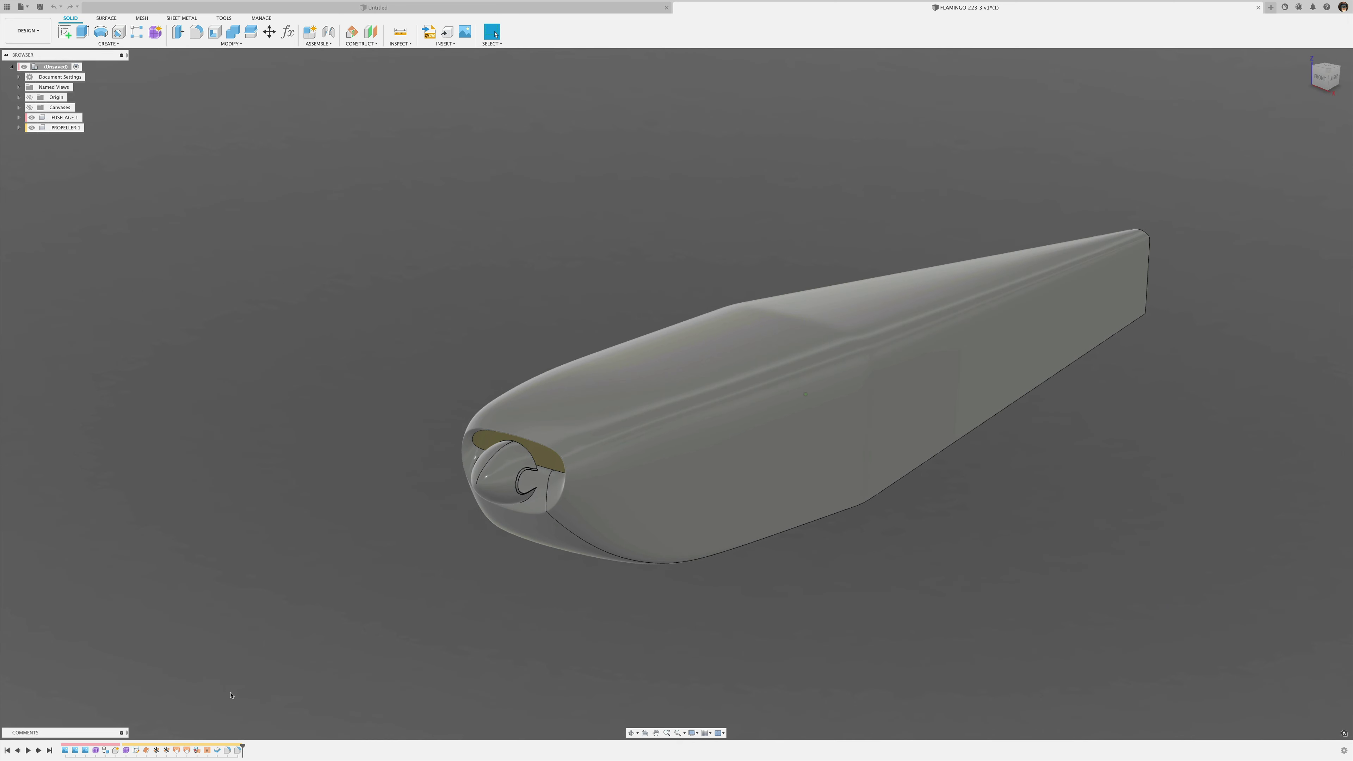
left_click_drag(243, 746, 116, 751)
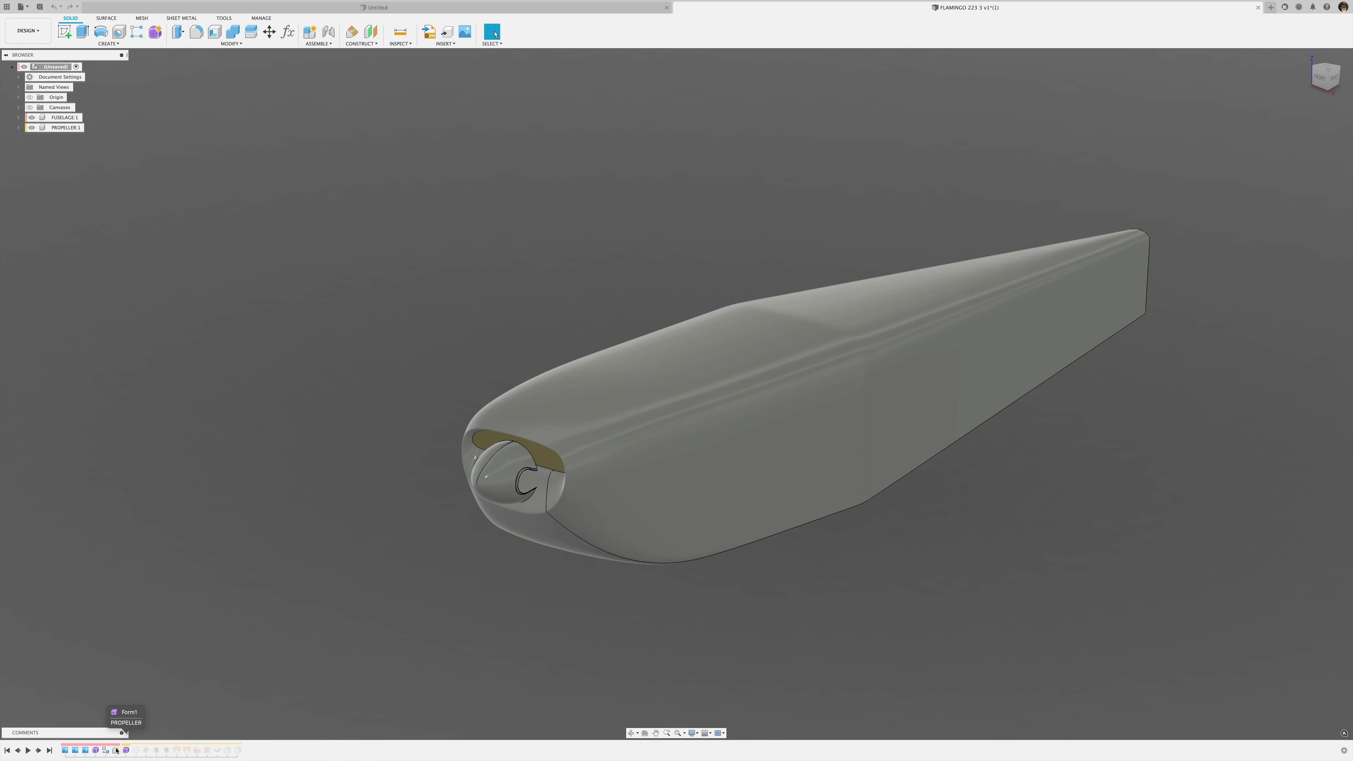
double_click(95, 750)
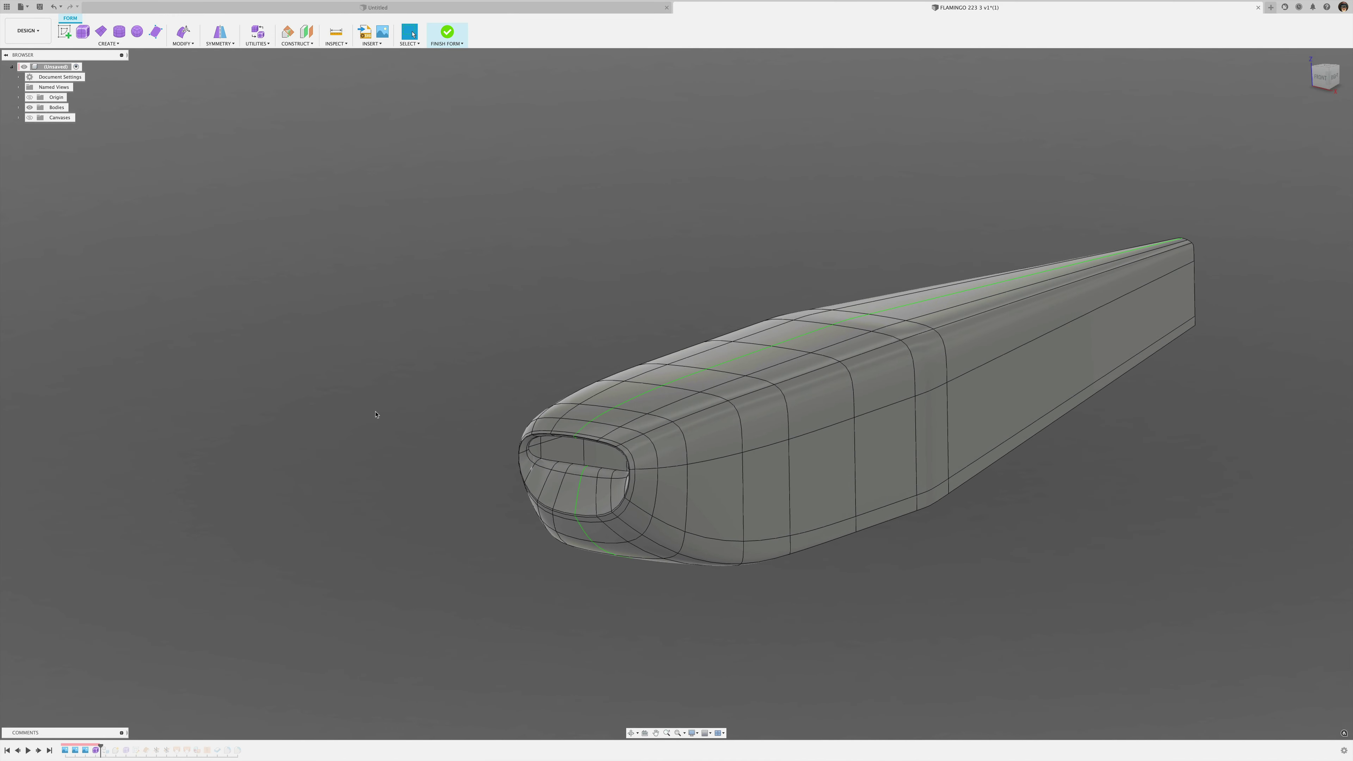
- Show the fuselage form in box display and examine the edge loop around its middle section
key("ctrl+1")
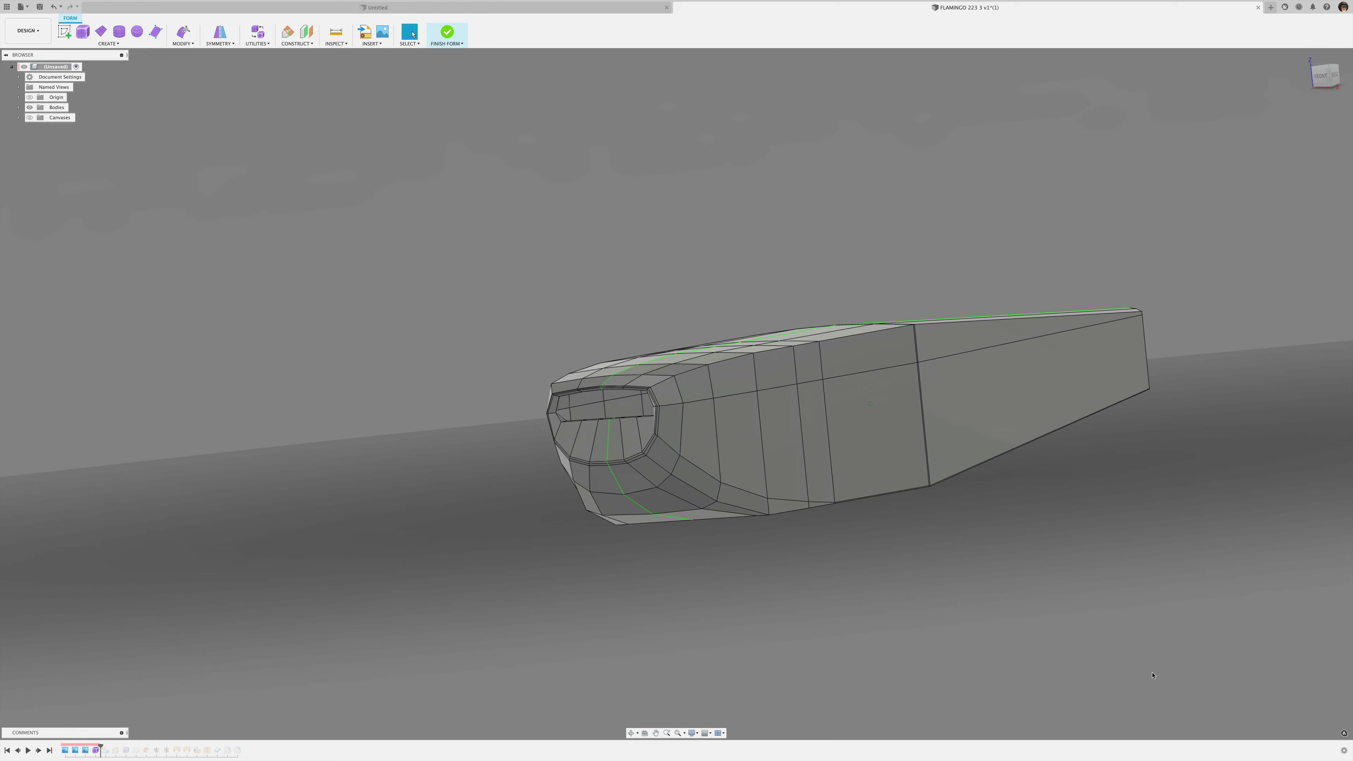
middle_click_drag(1154, 674, 772, 568, "shift")
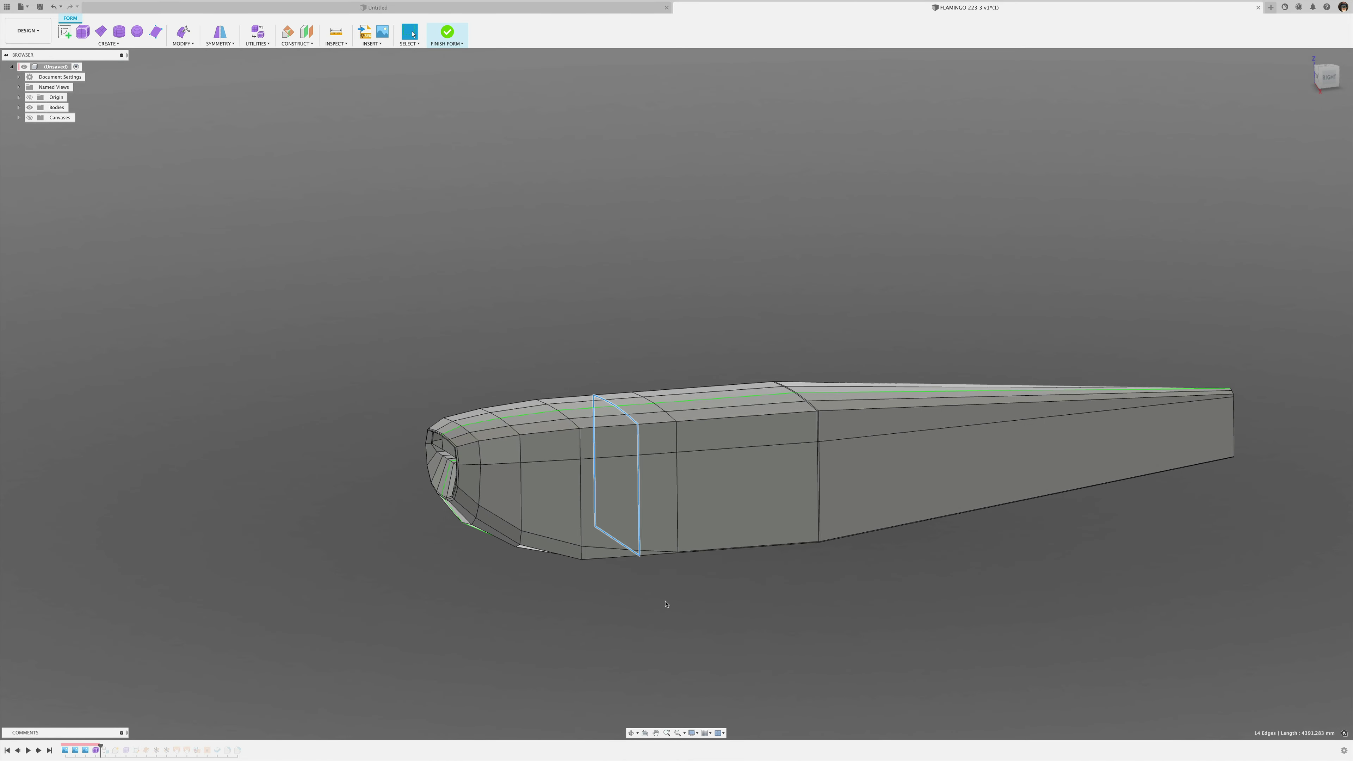
scroll(684, 665, "down", 5, "shift")
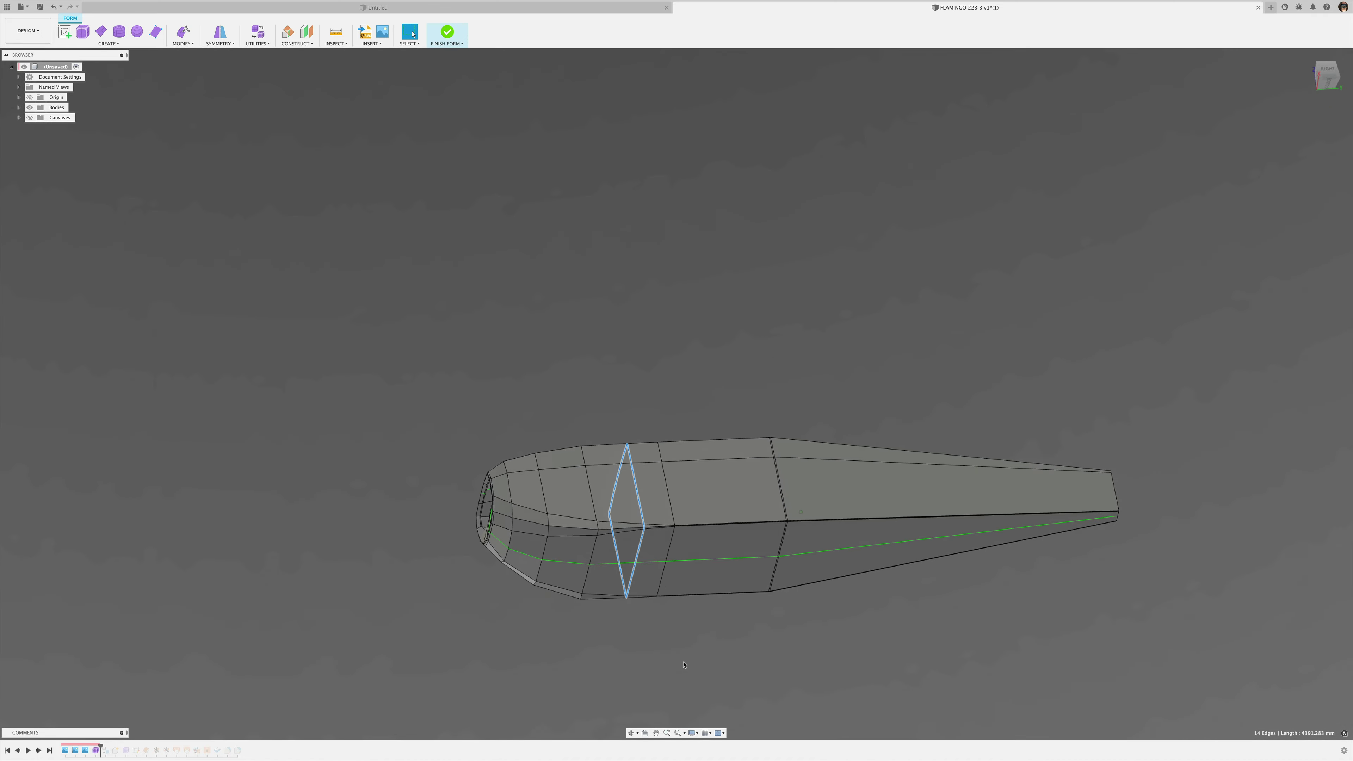
middle_click_drag(684, 665, 878, 675, "shift")
left_click(878, 675)
- Delete two consecutive faces beside the symmetry line on top of the cowling behind the nose, including their mirrored counterparts
scroll(435, 449, "up", 3)
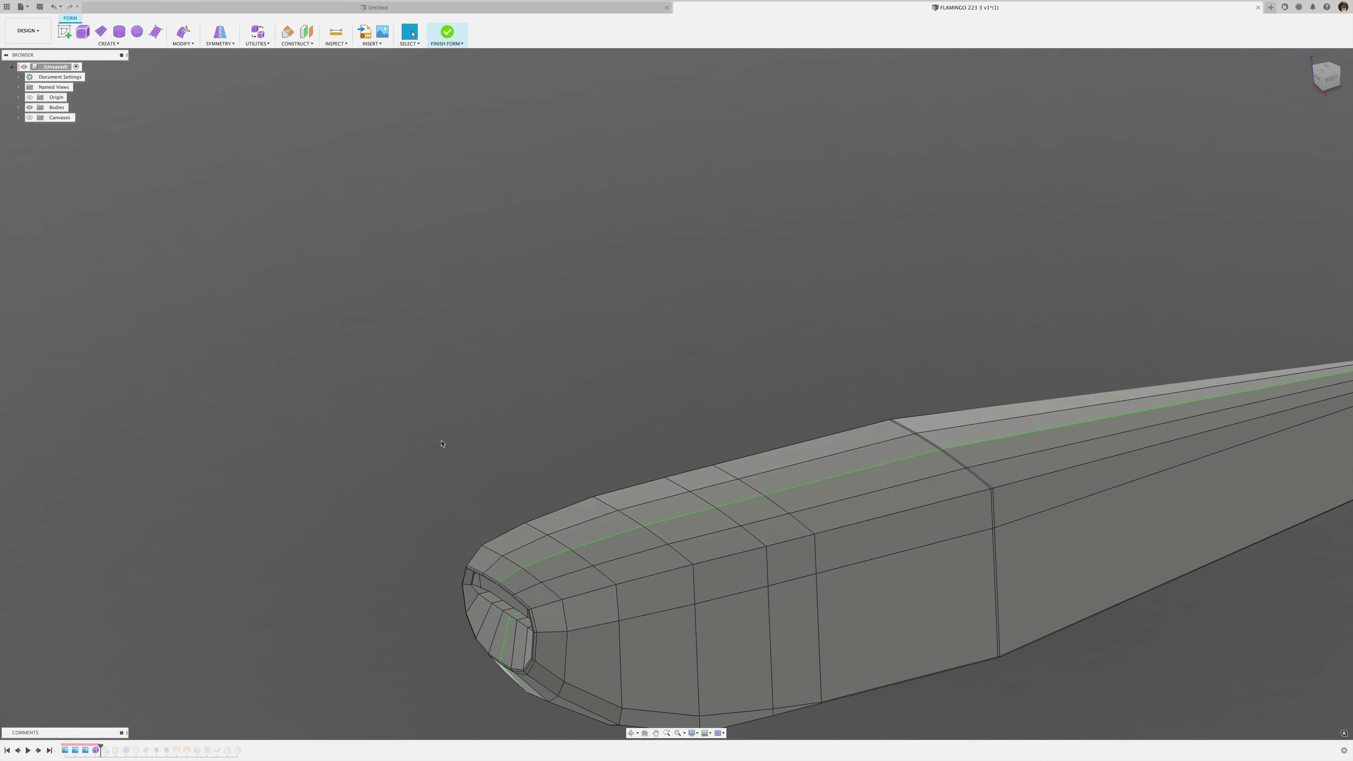
mouse_move(443, 444)
middle_mouse_down("shift")
mouse_move(457, 441)
mouse_move(437, 434)
middle_mouse_up("shift")
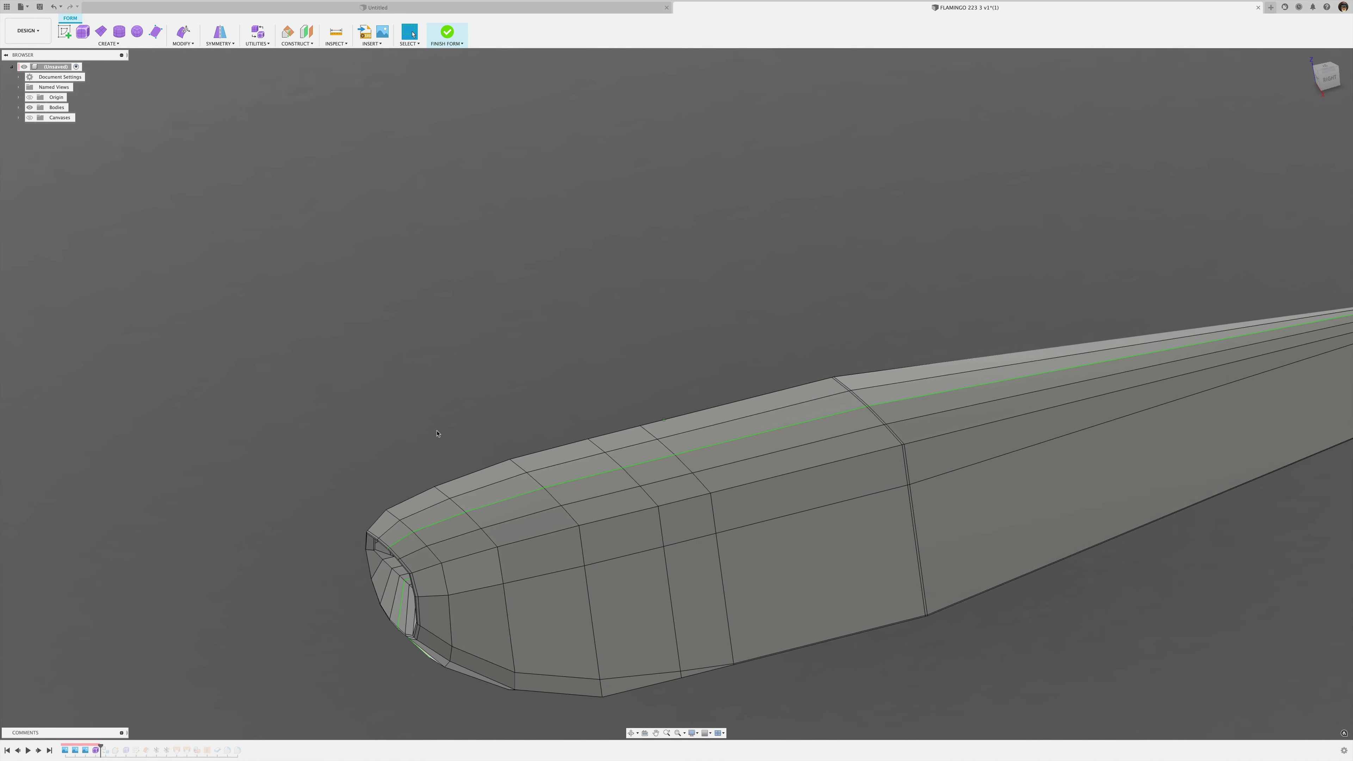
scroll(437, 434, "up", 2)
left_click(418, 529)
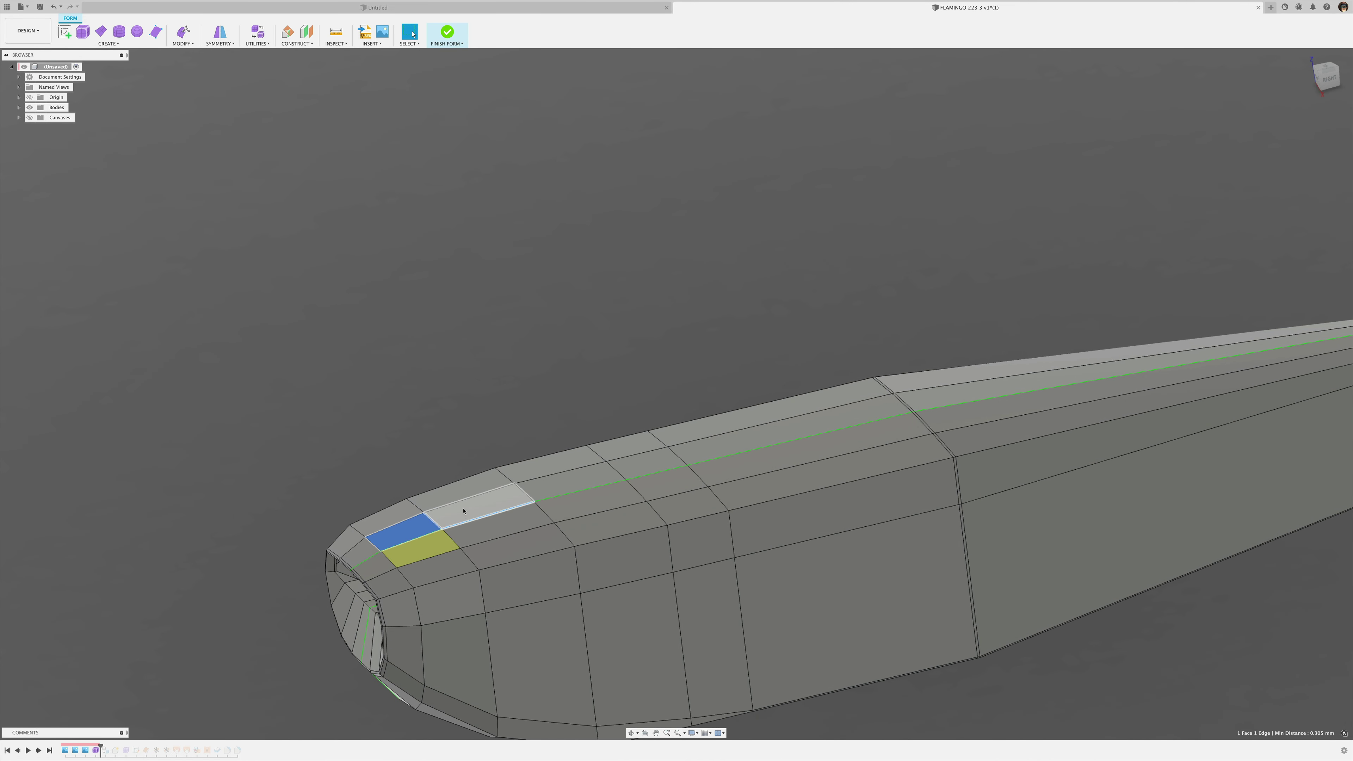
left_click(456, 511)
key("Delete")
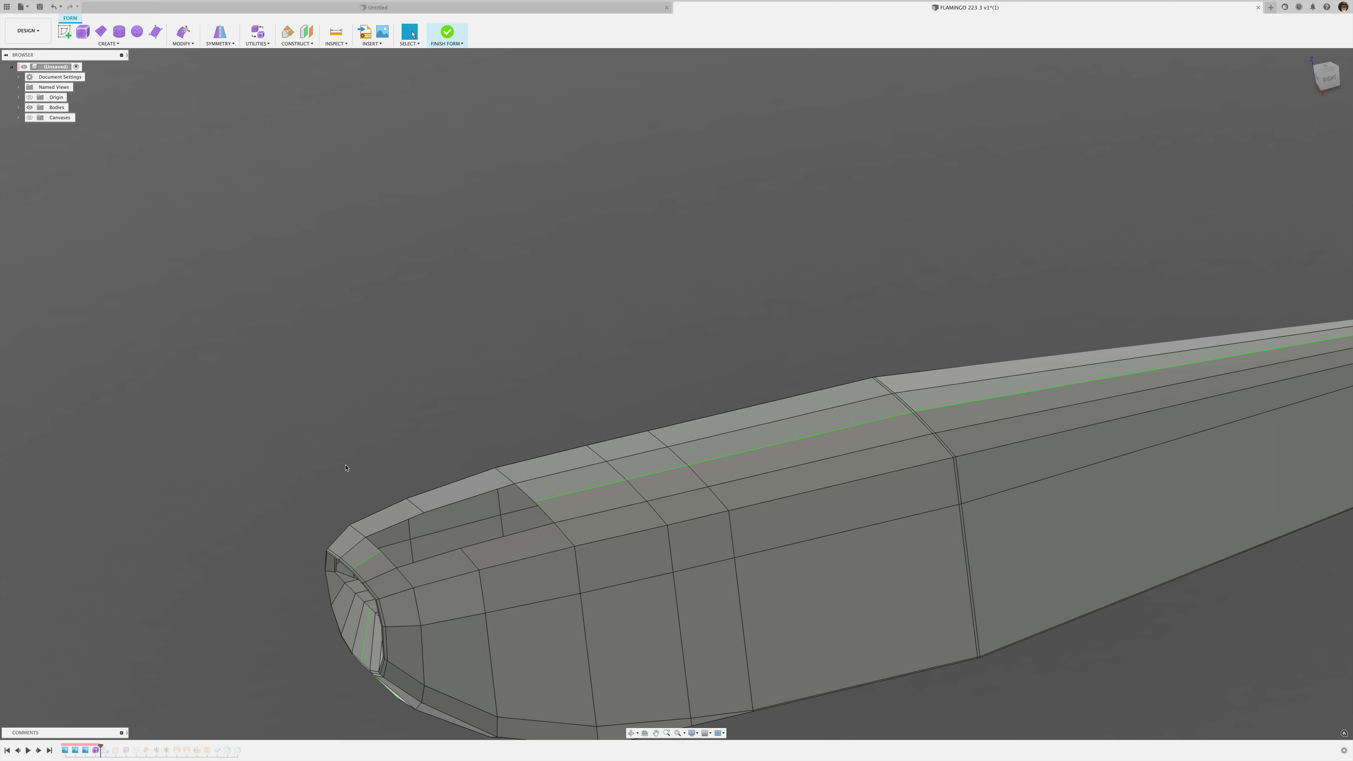
- Extrude the two front edges of the cowling opening rearward in three segments with Edit Form, running beneath the opening's rear edge
middle_click_drag(341, 473, 326, 474, "shift")
scroll(324, 473, "up", 3)
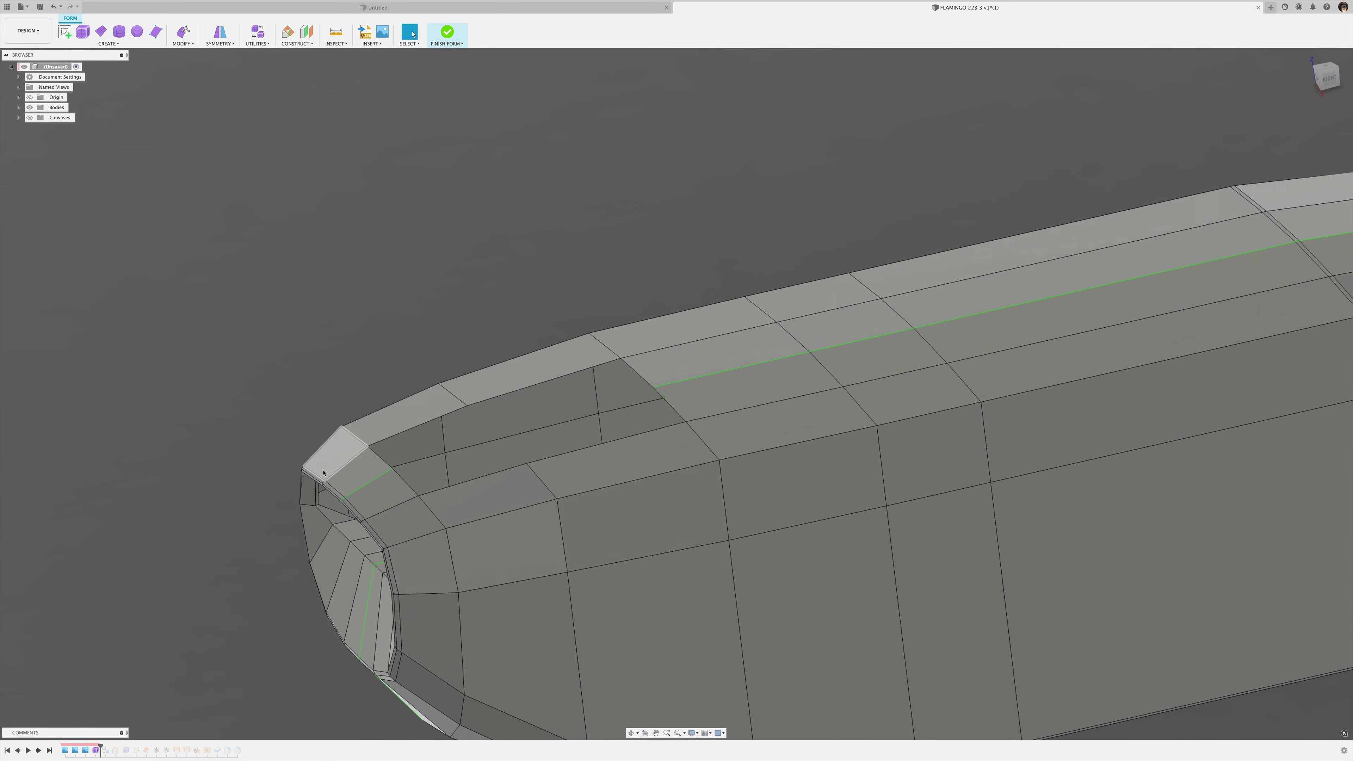
left_click(394, 466)
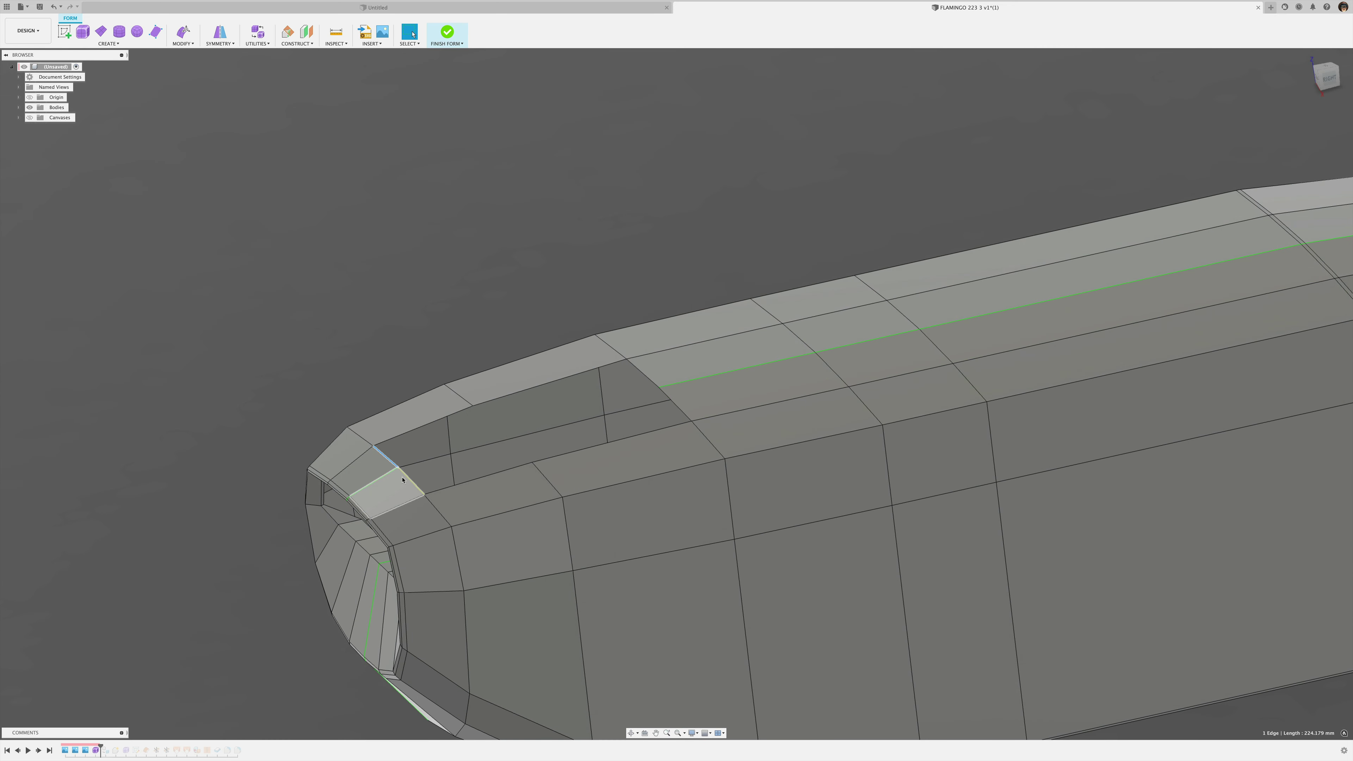
right_click(372, 353)
left_click(421, 315)
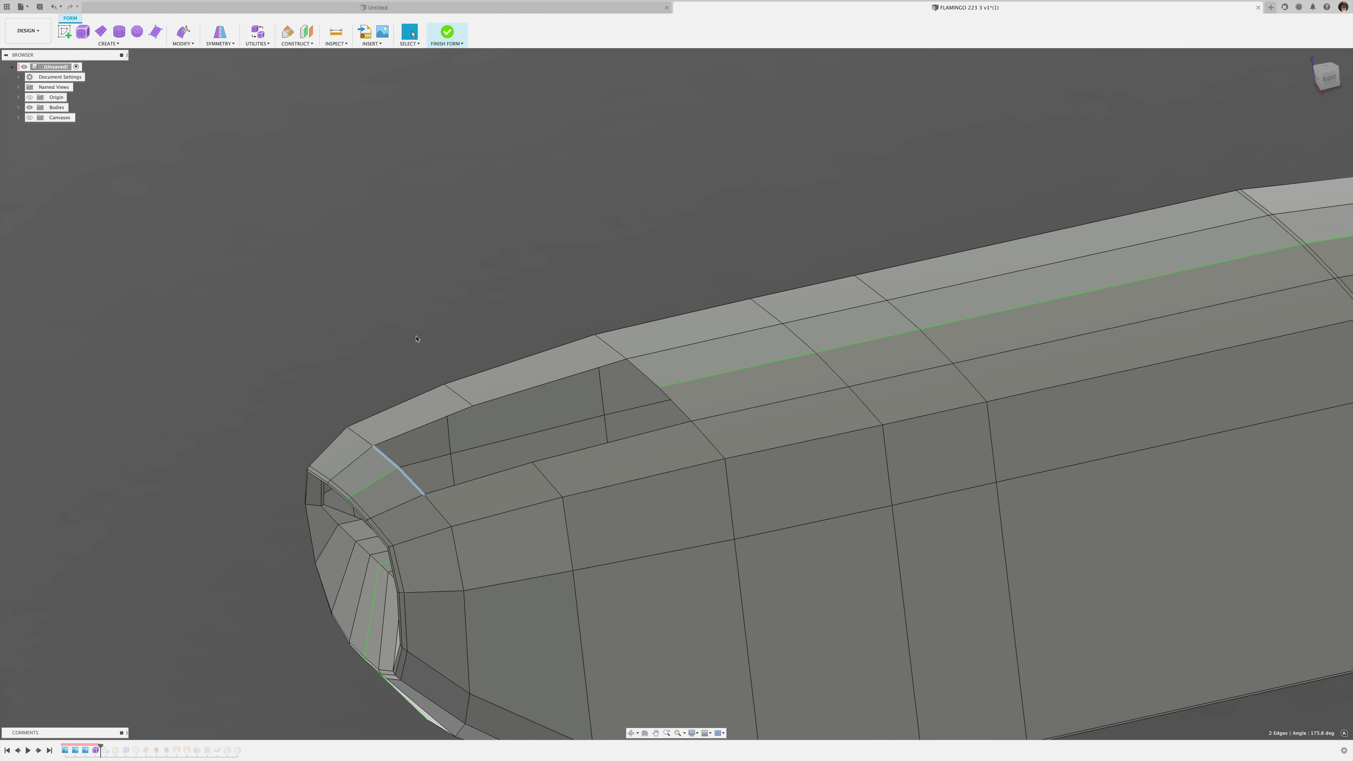
left_click(770, 392)
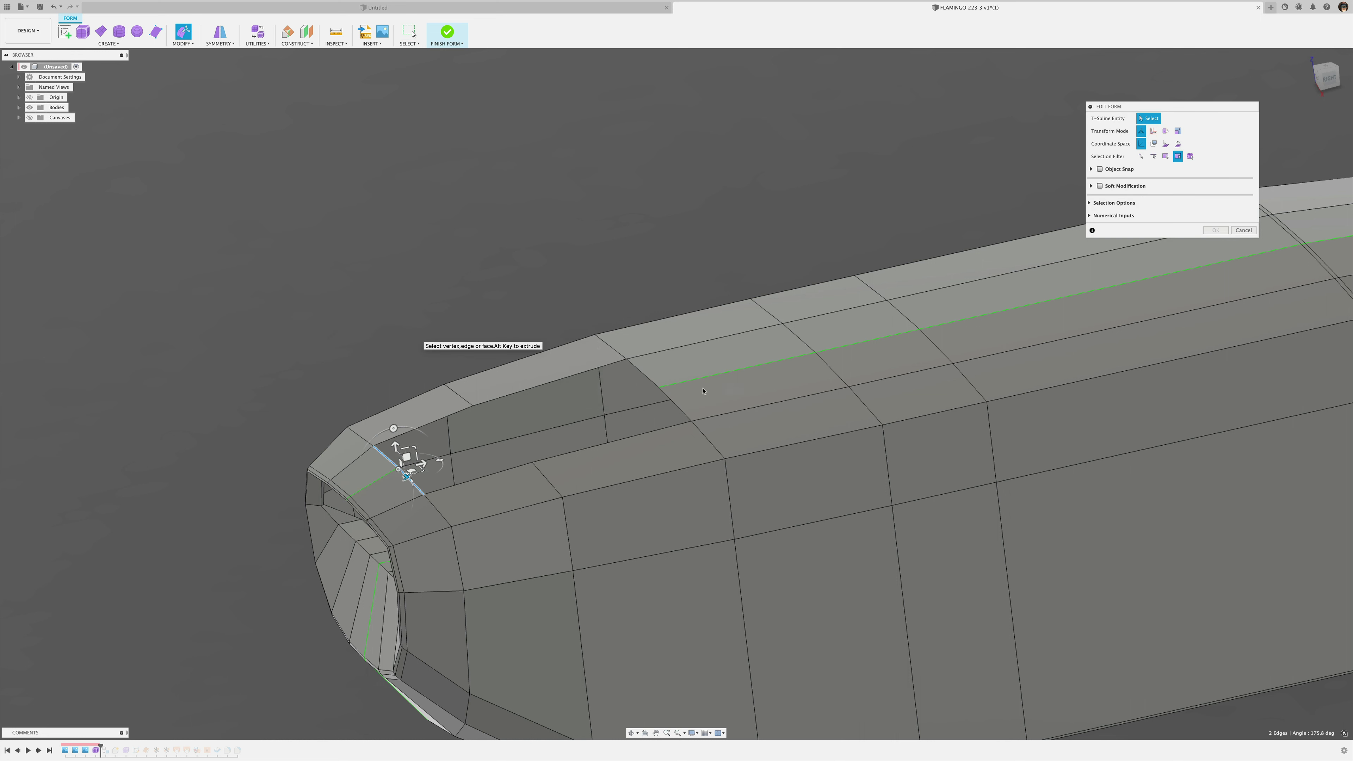
middle_click_drag(506, 422, 427, 413, "shift")
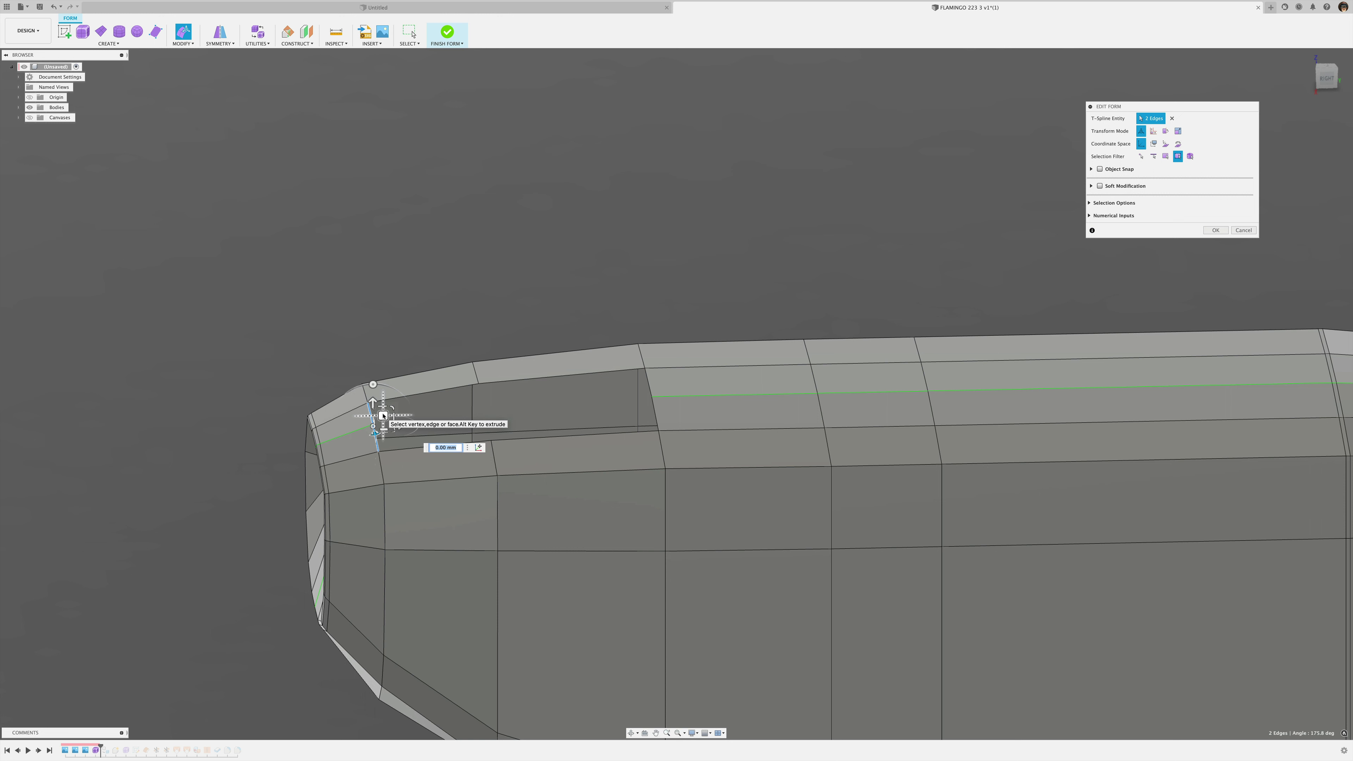
left_click_drag(383, 416, 758, 399)
- Scale the three cross edges of the extruded strip wider by about 1.2 each so they match the opening's sides
middle_click_drag(761, 400, 808, 405, "shift")
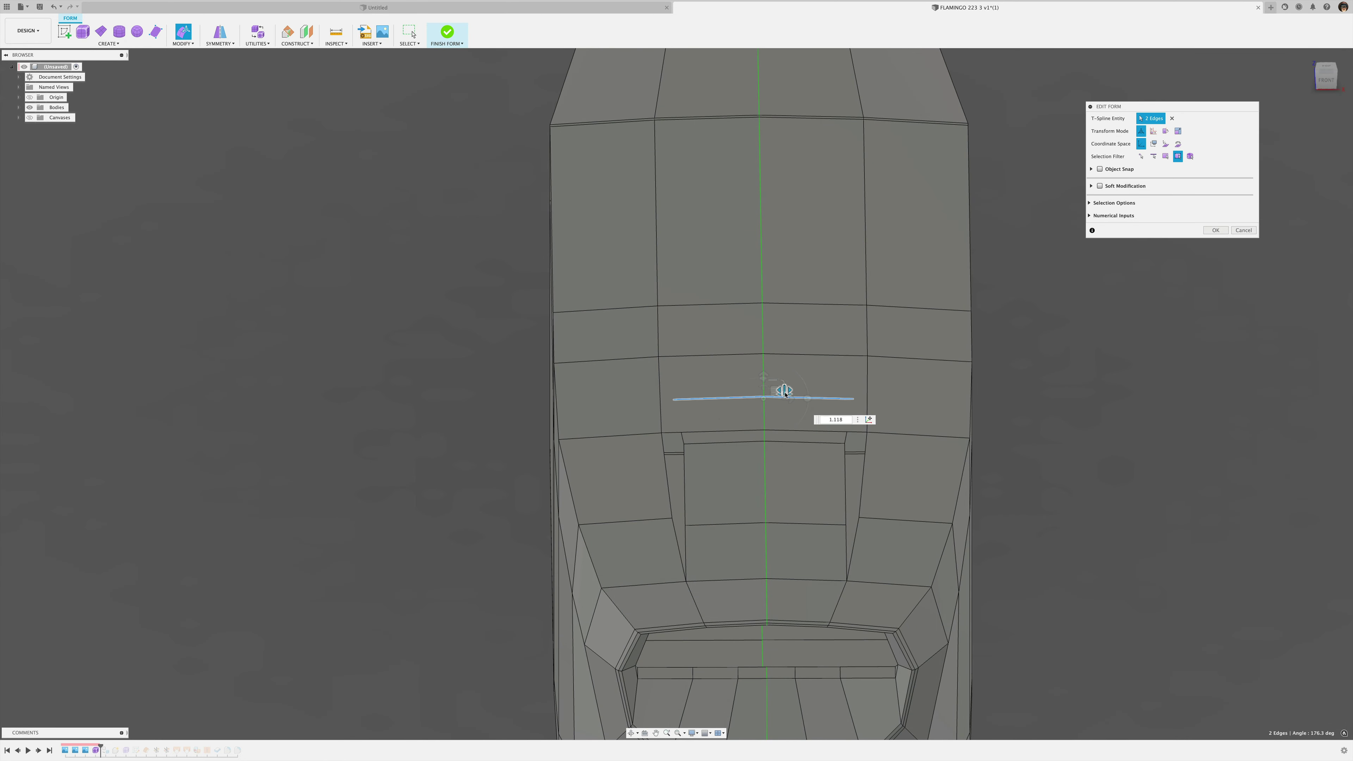
left_click_drag(787, 394, 786, 395)
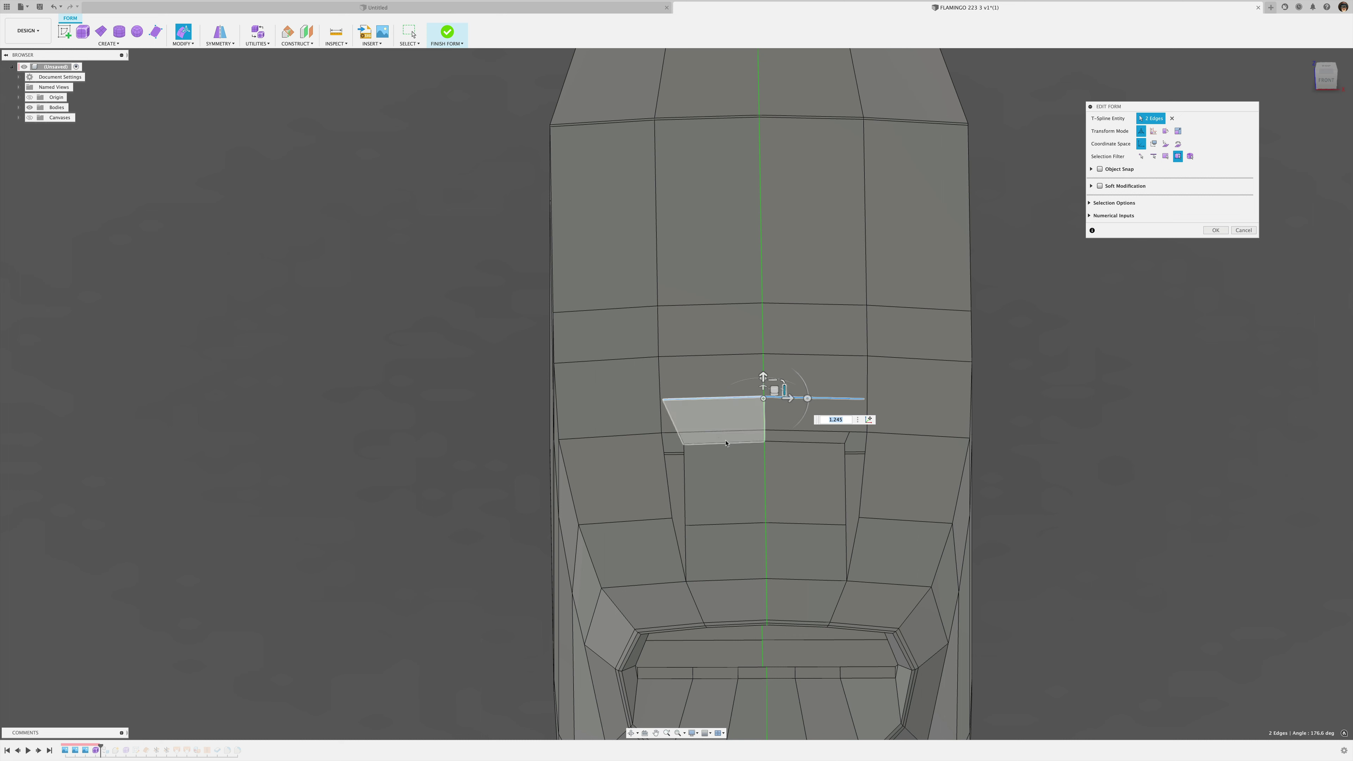
double_click(728, 442)
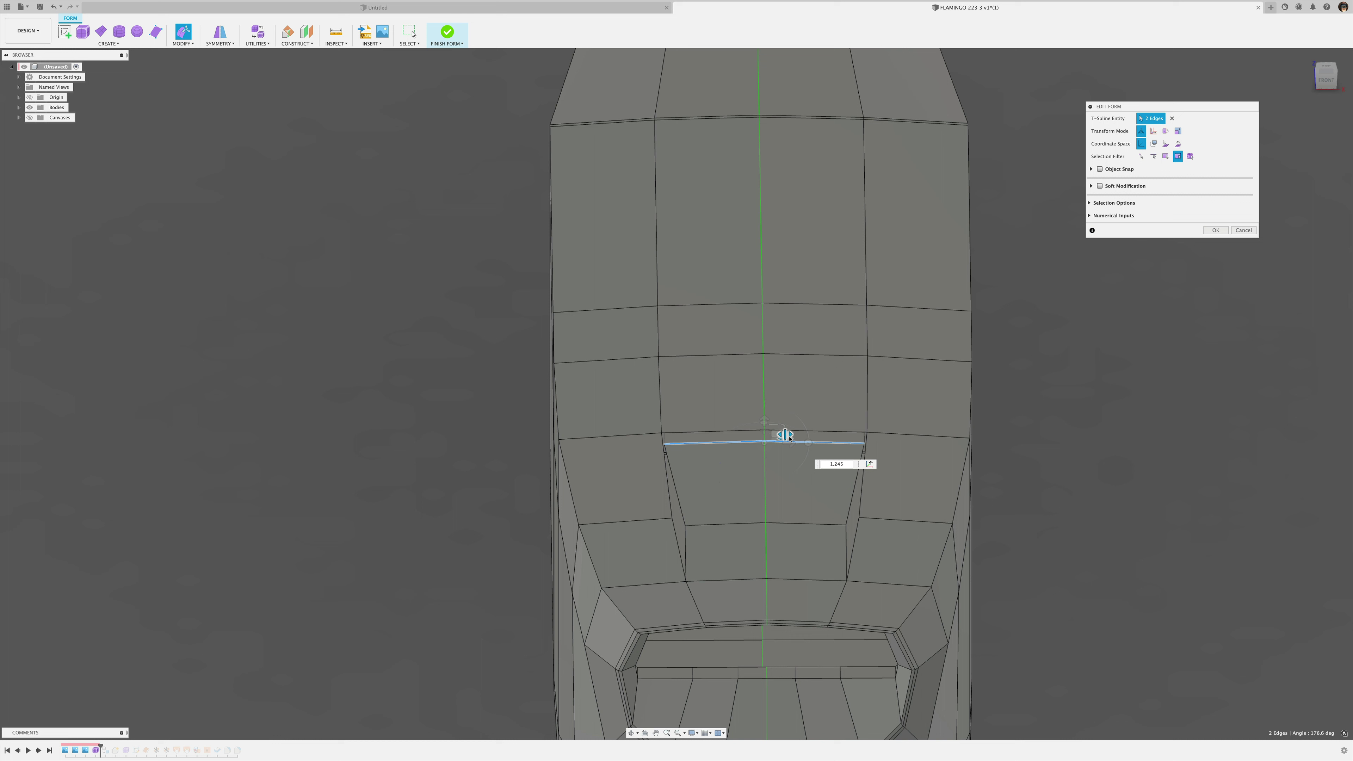
left_click_drag(783, 438, 787, 516)
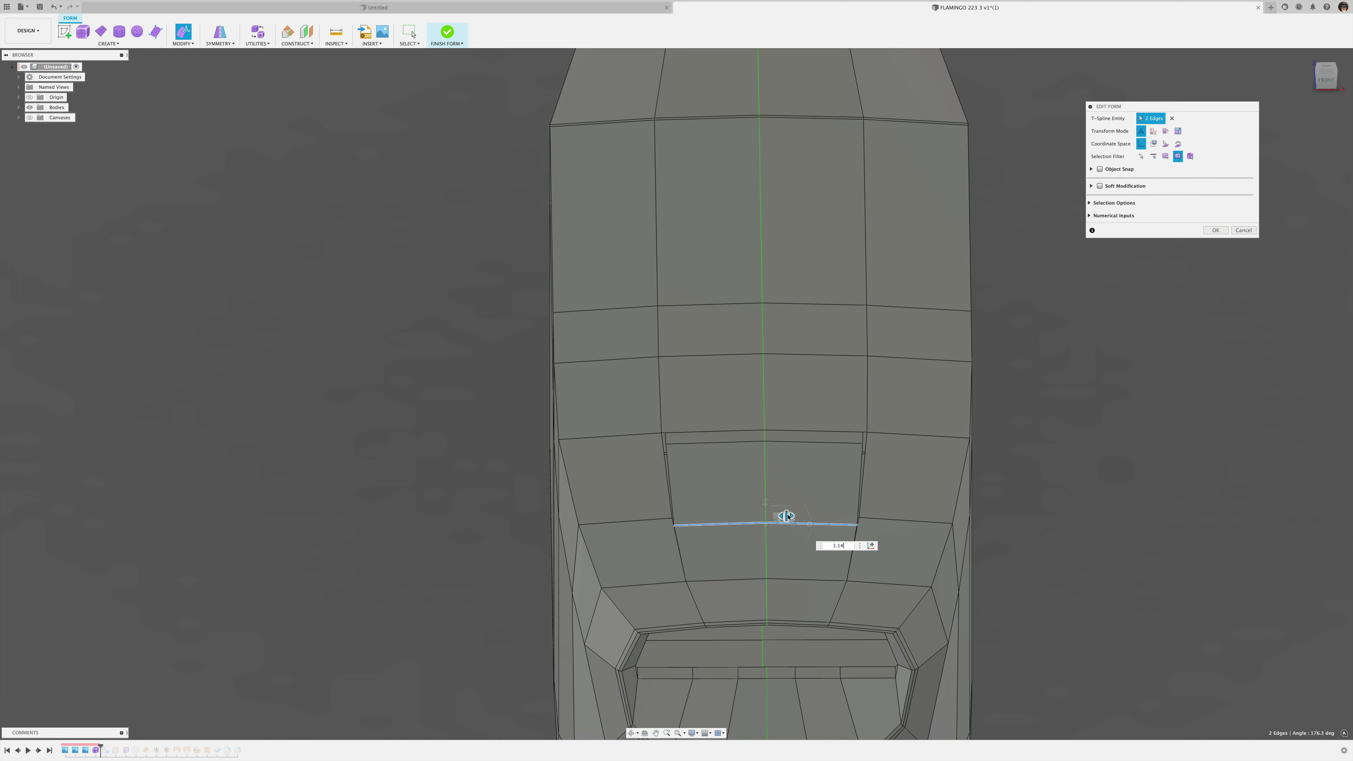
- Extrude the two rear edges of the opening slightly downward and then rearward inside the fuselage, and finish the form edit
scroll(1064, 511, "down", 10, "shift")
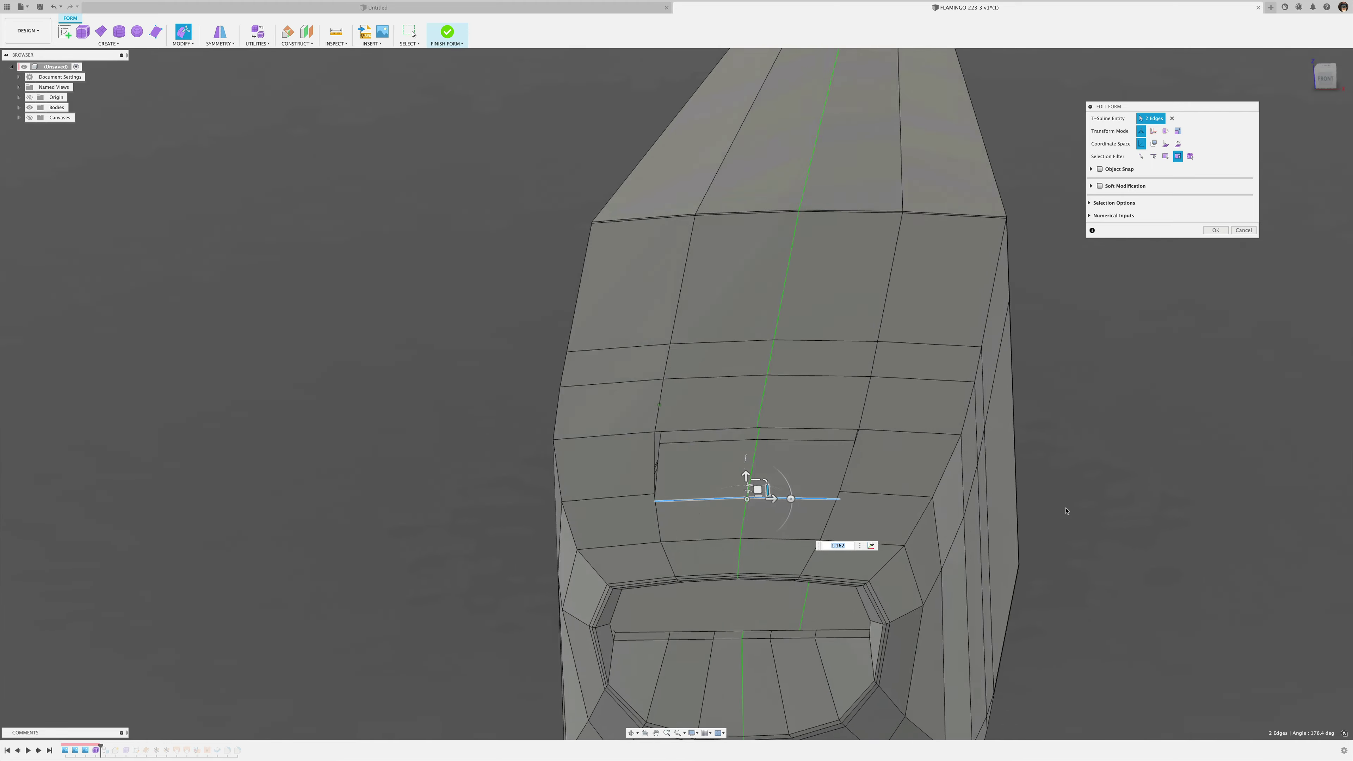
scroll(1063, 511, "down", 3, "shift")
scroll(1049, 493, "up", 5, "shift")
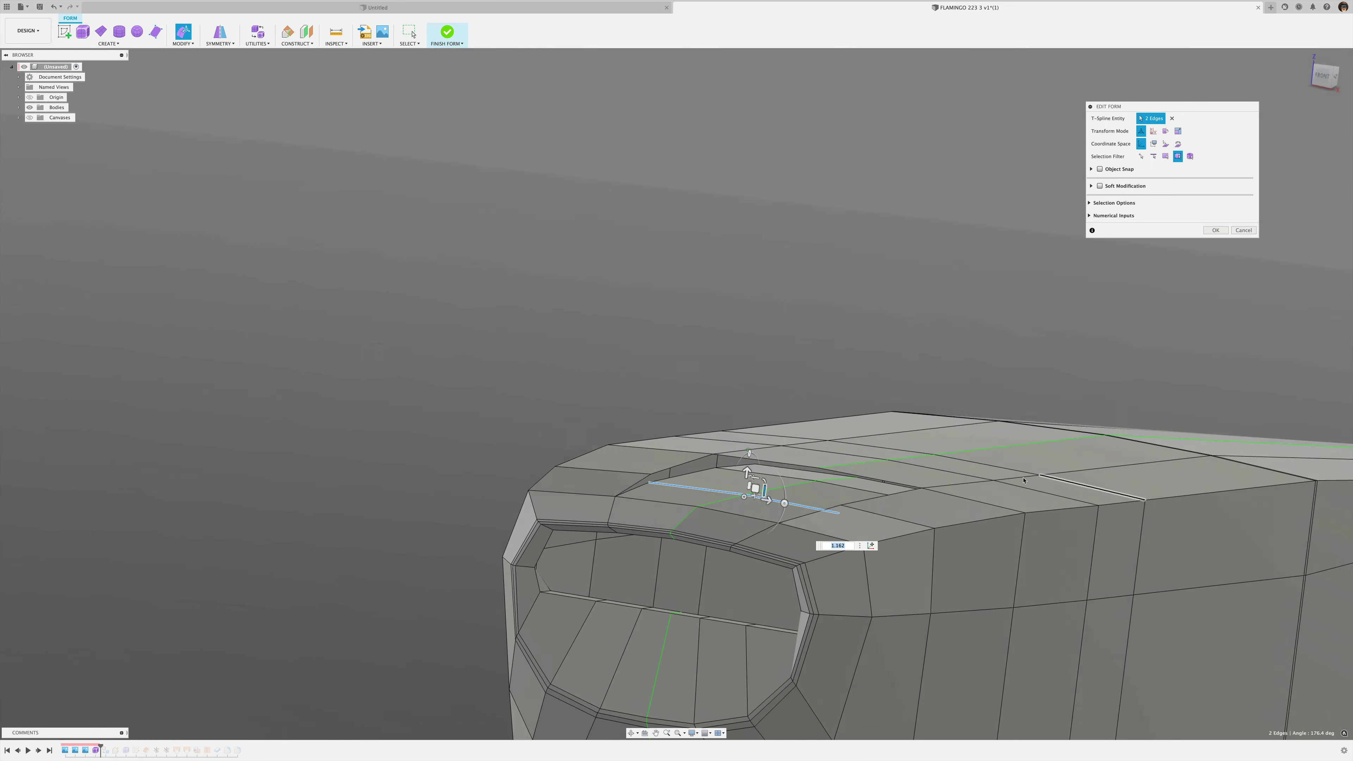
scroll(1015, 474, "up", 5)
scroll(799, 455, "up", 2, "shift")
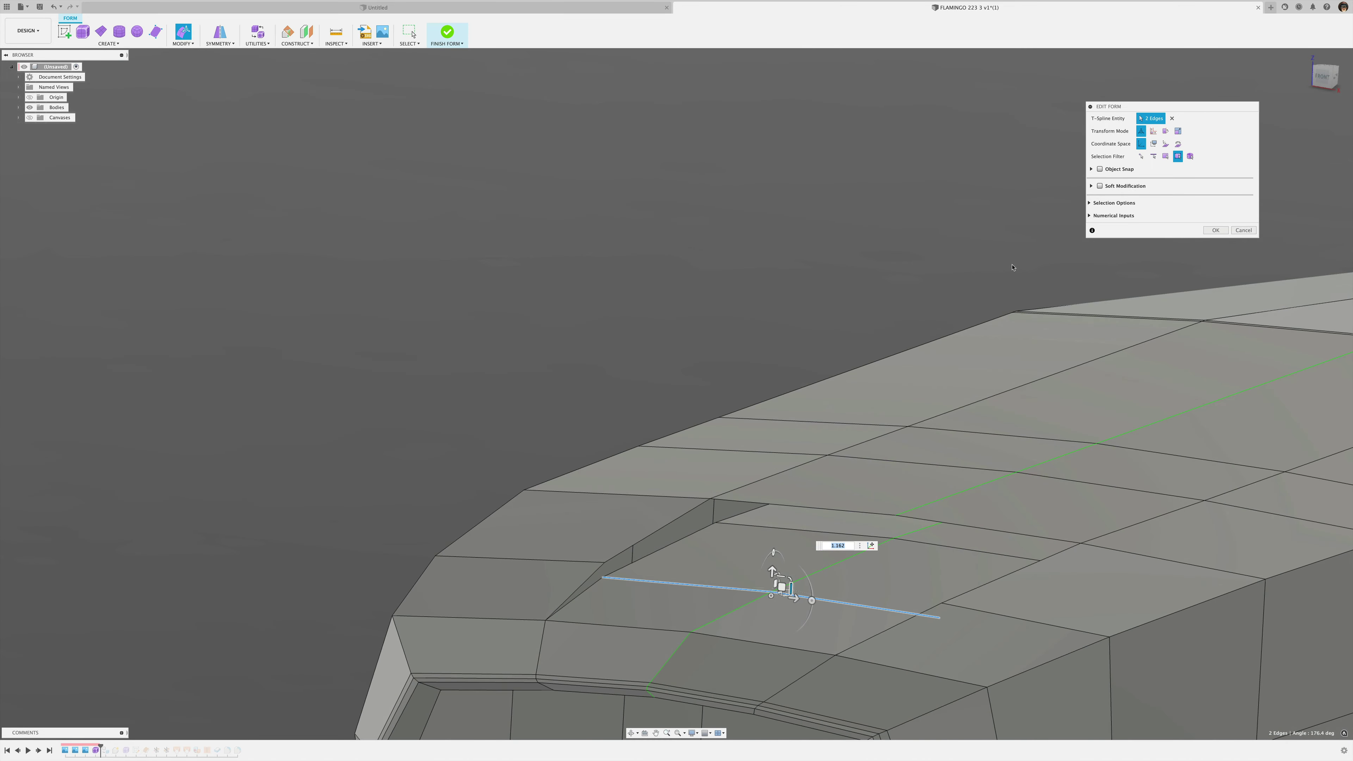
left_click(748, 505)
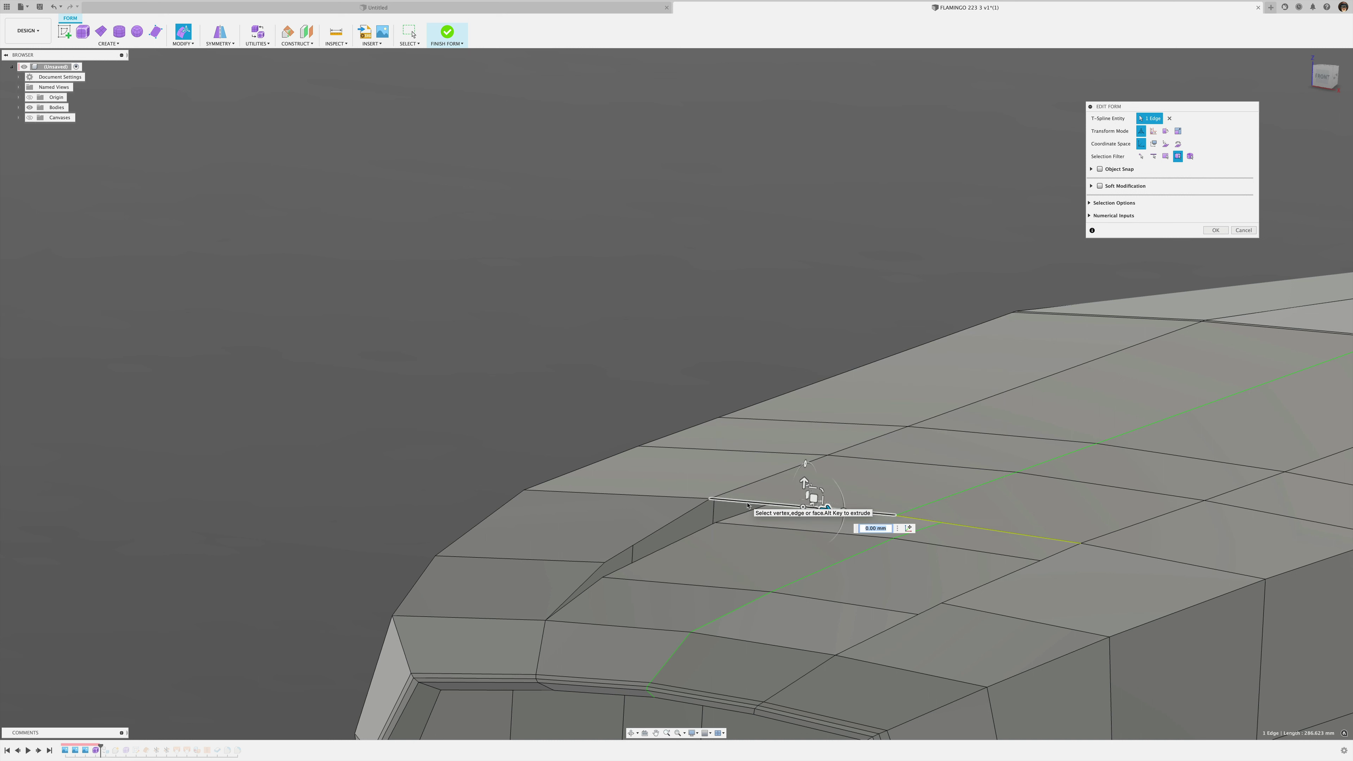
left_click(922, 520, "shift")
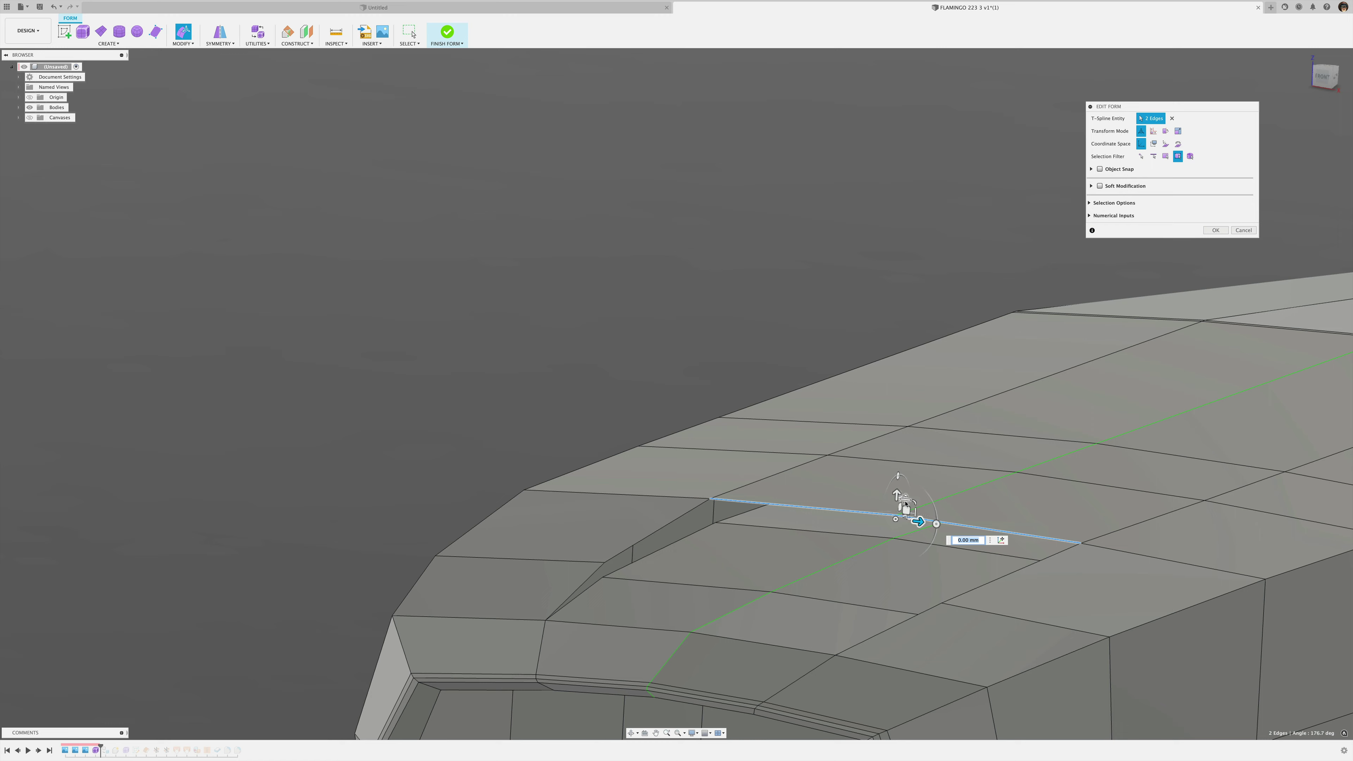
left_click_drag(897, 495, 897, 502)
middle_click_drag(896, 503, 851, 507, "shift")
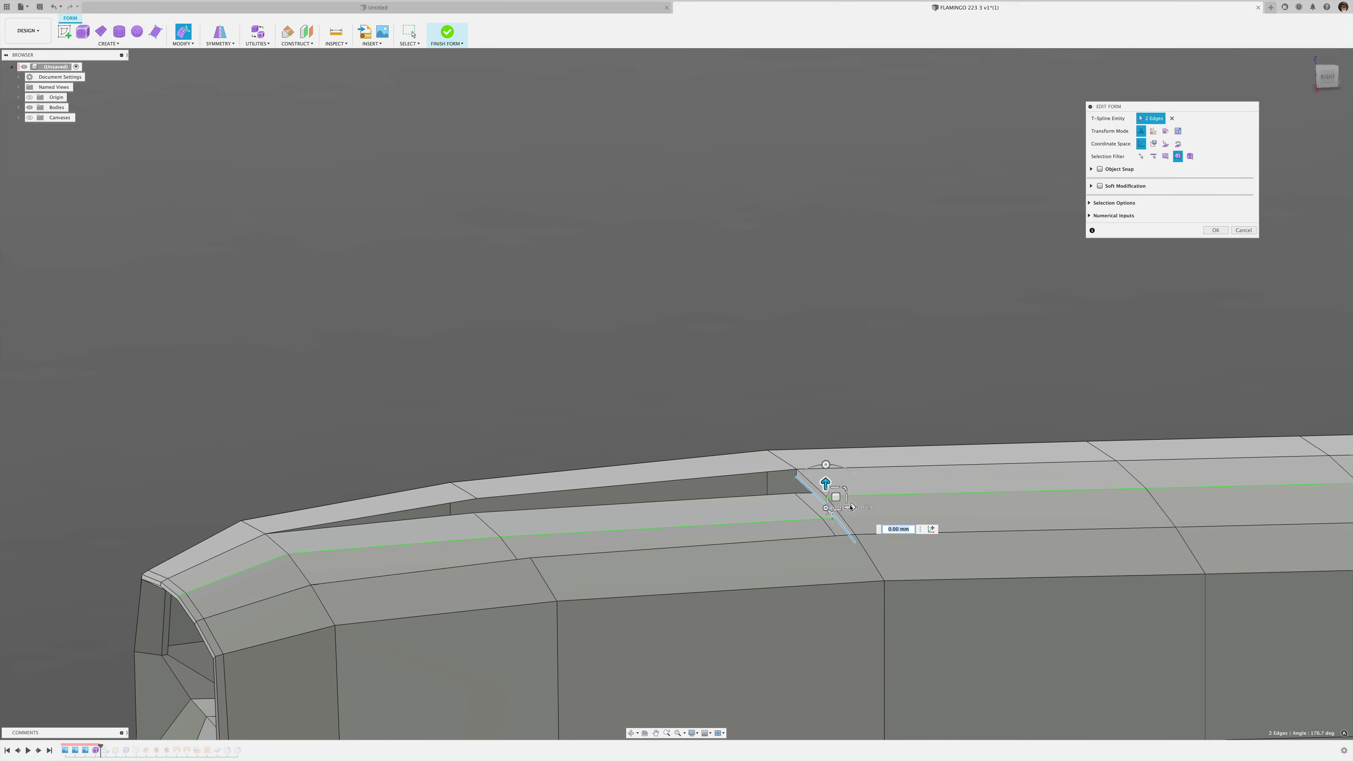
left_click_drag(851, 508, 1014, 509)
middle_click_drag(1013, 509, 1029, 469, "shift")
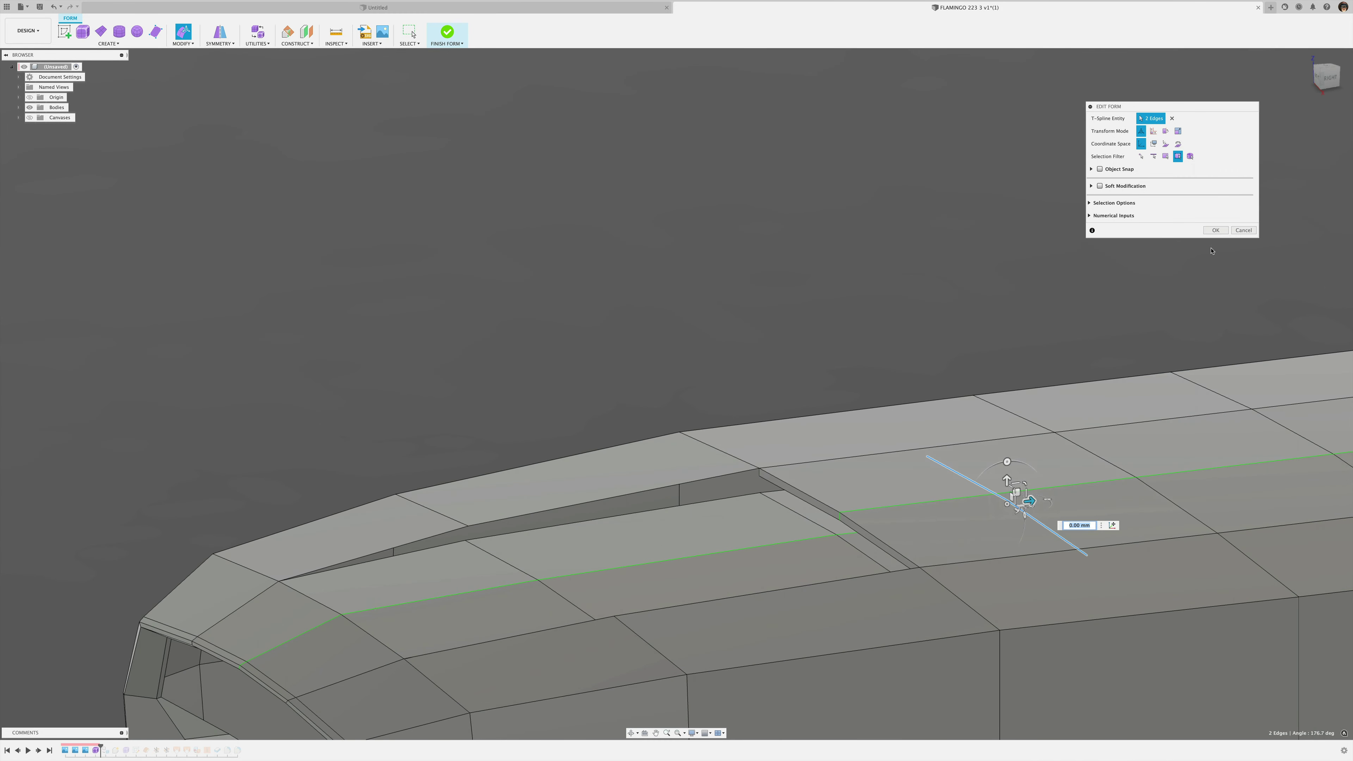
left_click(1215, 230)
- Create a section analysis along the fuselage's vertical symmetry plane at 0 mm distance and view the cut scoop profile from the side
scroll(785, 320, "down", 5)
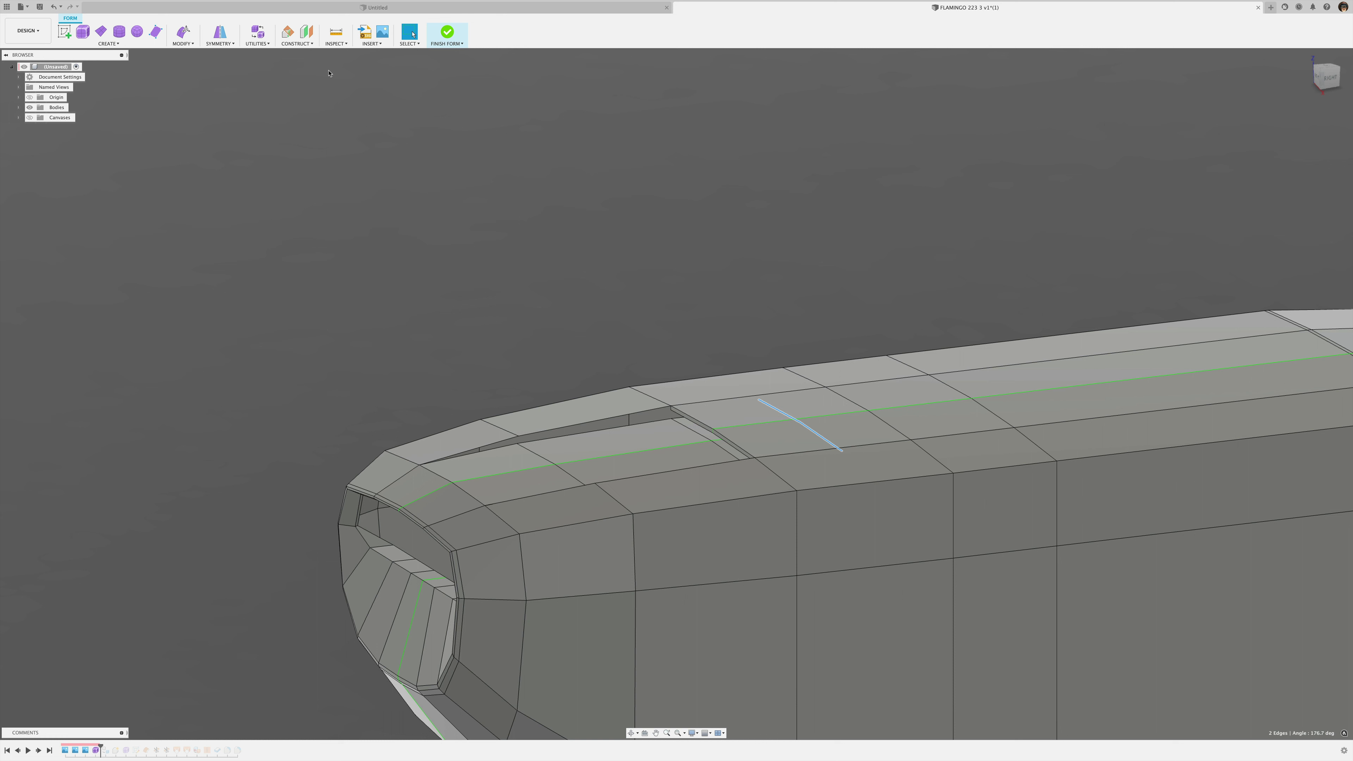
left_click(364, 46)
mouse_move(335, 44)
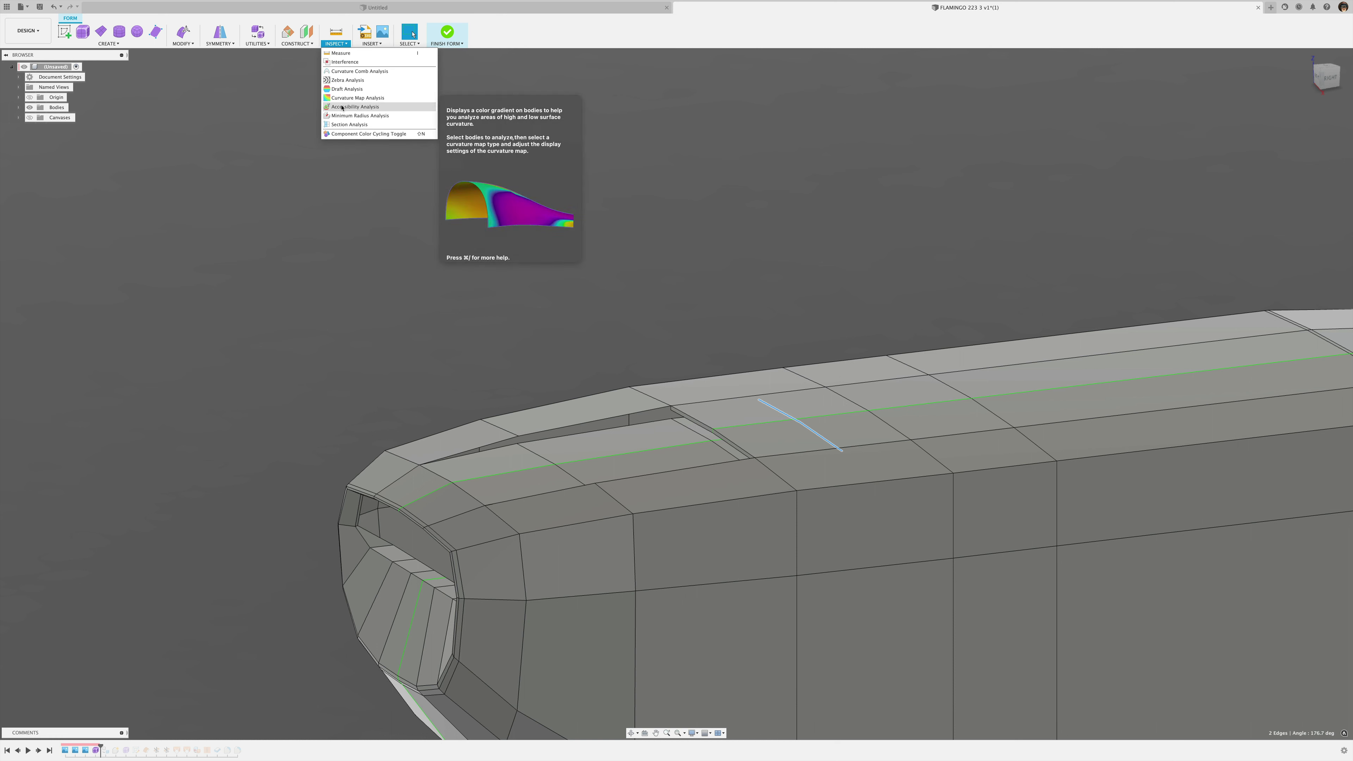
left_click(347, 124)
left_click(424, 563)
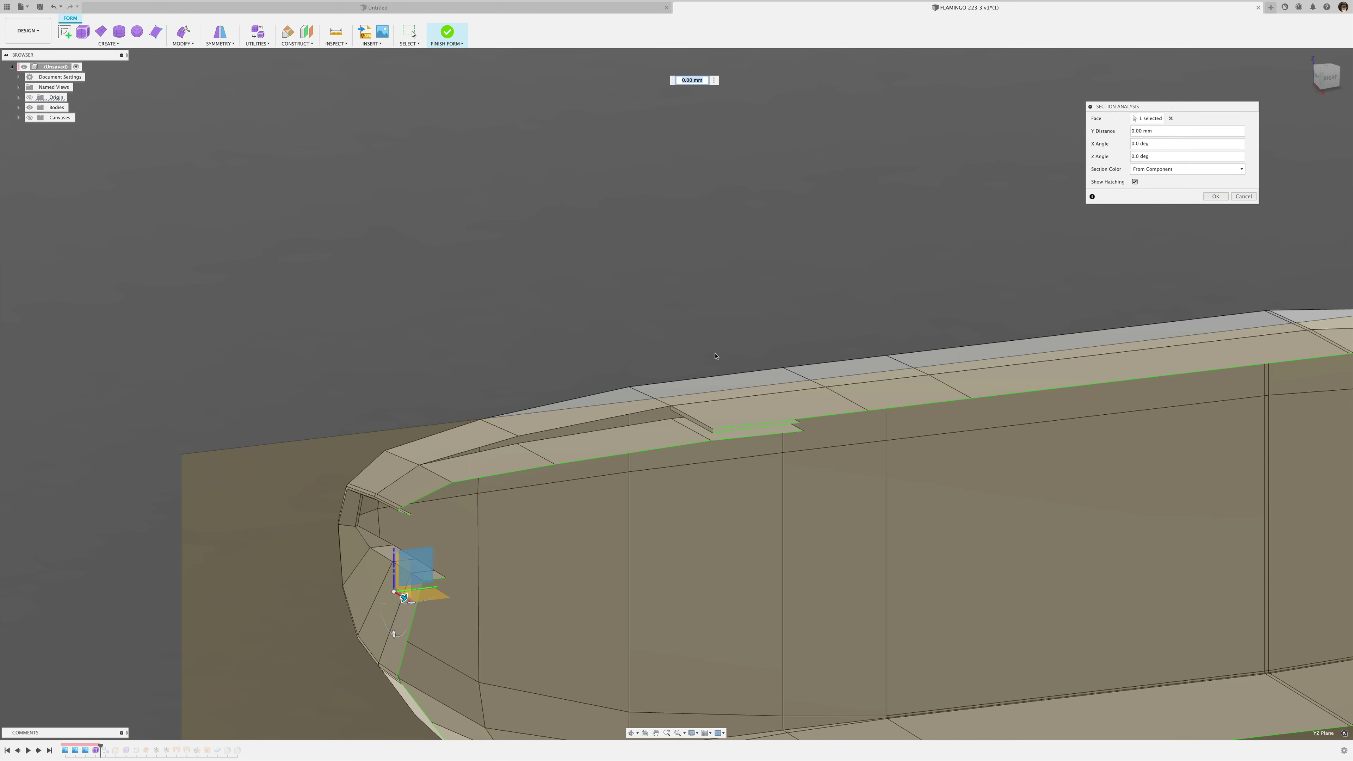
left_click(1213, 198)
middle_click_drag(917, 253, 869, 240, "shift")
scroll(700, 300, "down", 3)
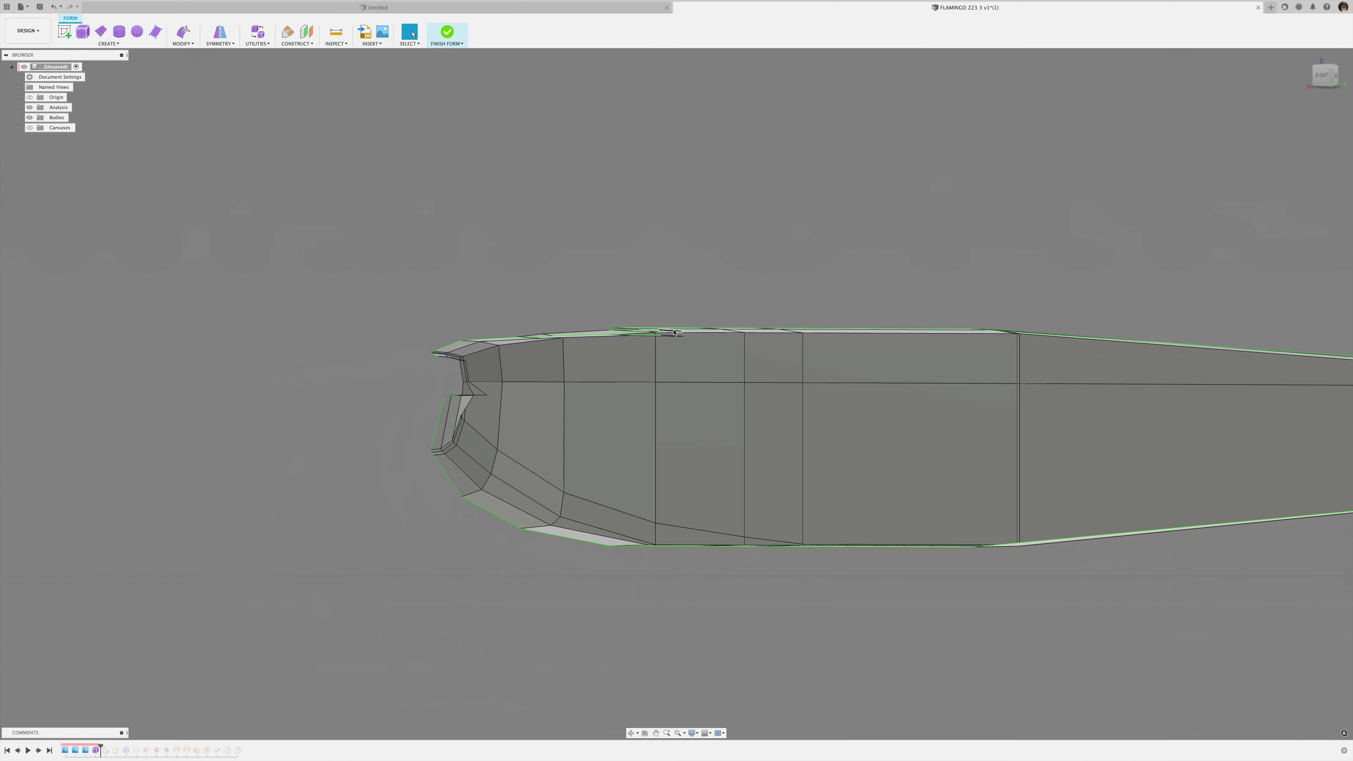
- Create a four-sided face closing the gap between the rear edges of the scoop's upper flange and floor strip
scroll(665, 322, "up", 8)
middle_click_drag(511, 203, 513, 215, "shift")
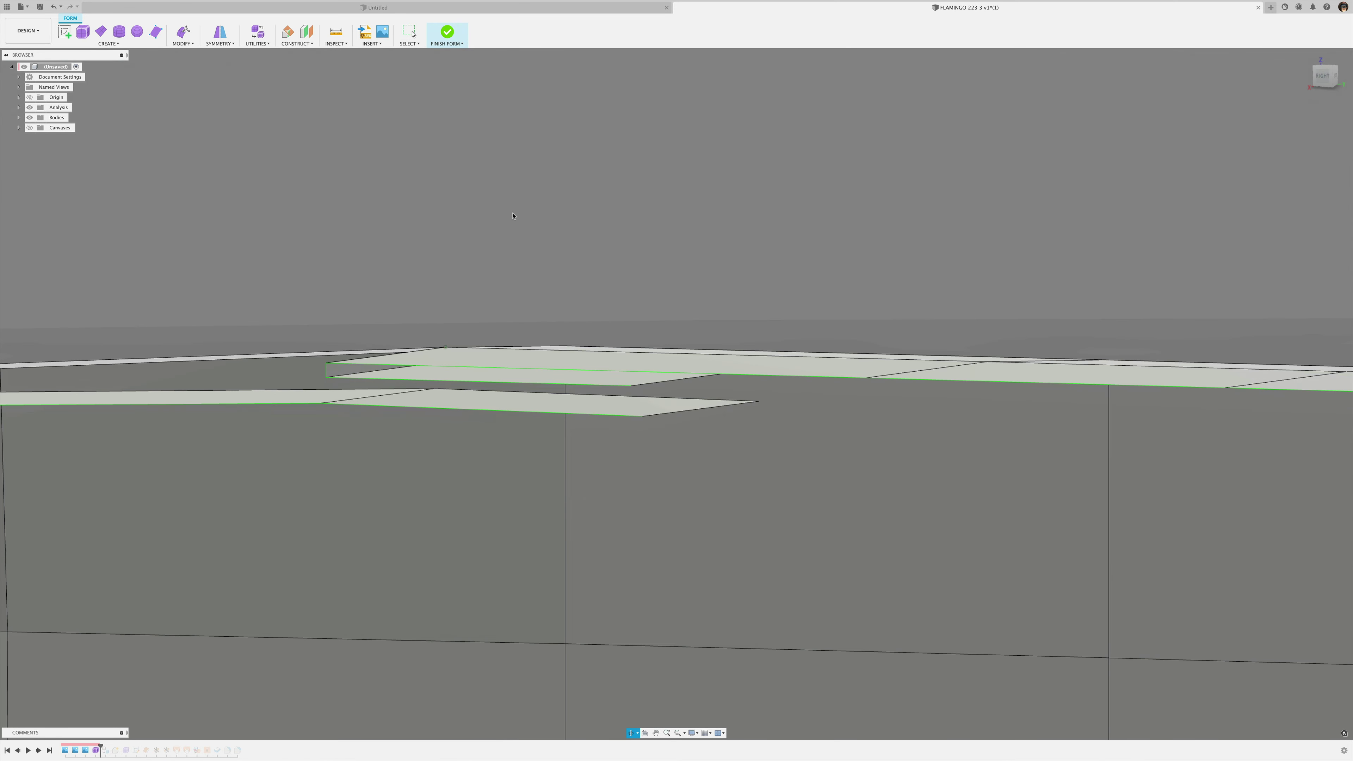
left_click(155, 33)
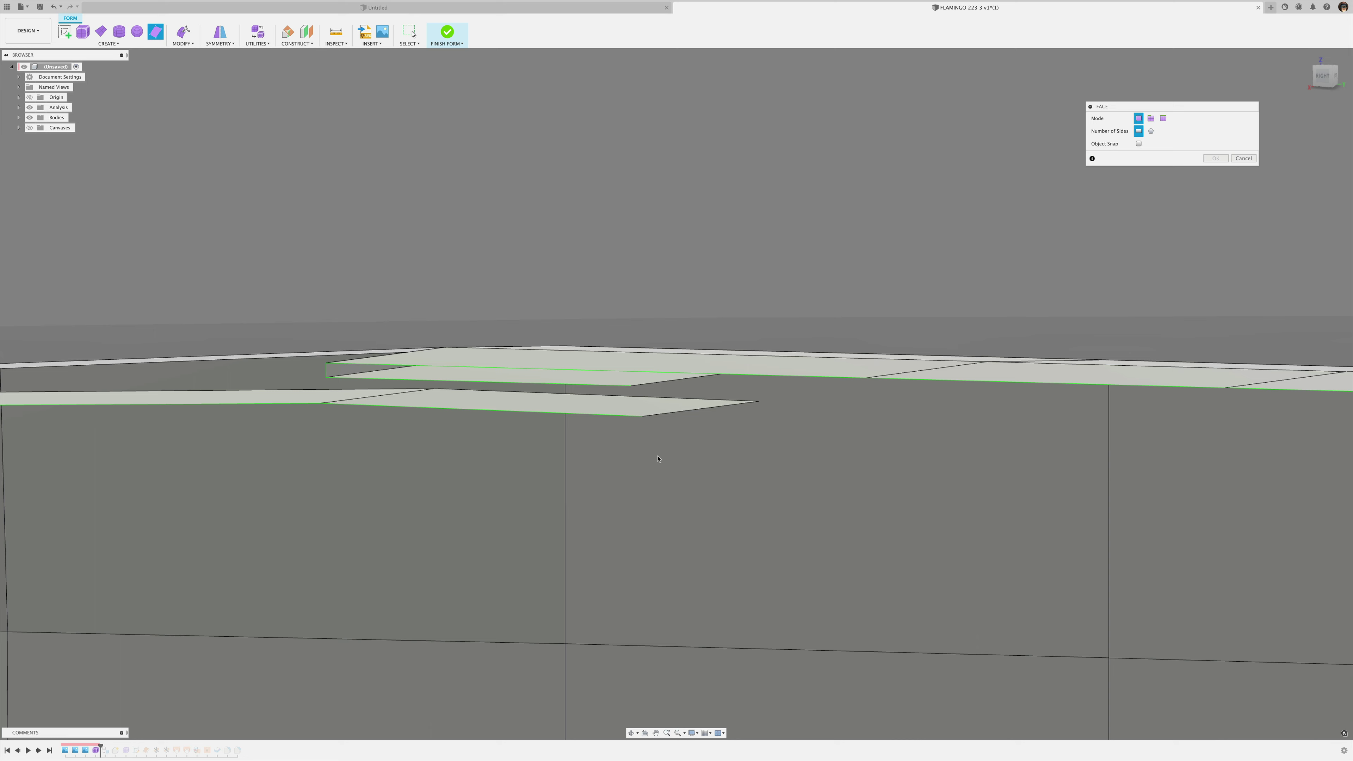
left_click(632, 386)
middle_click_drag(661, 407, 677, 381, "shift")
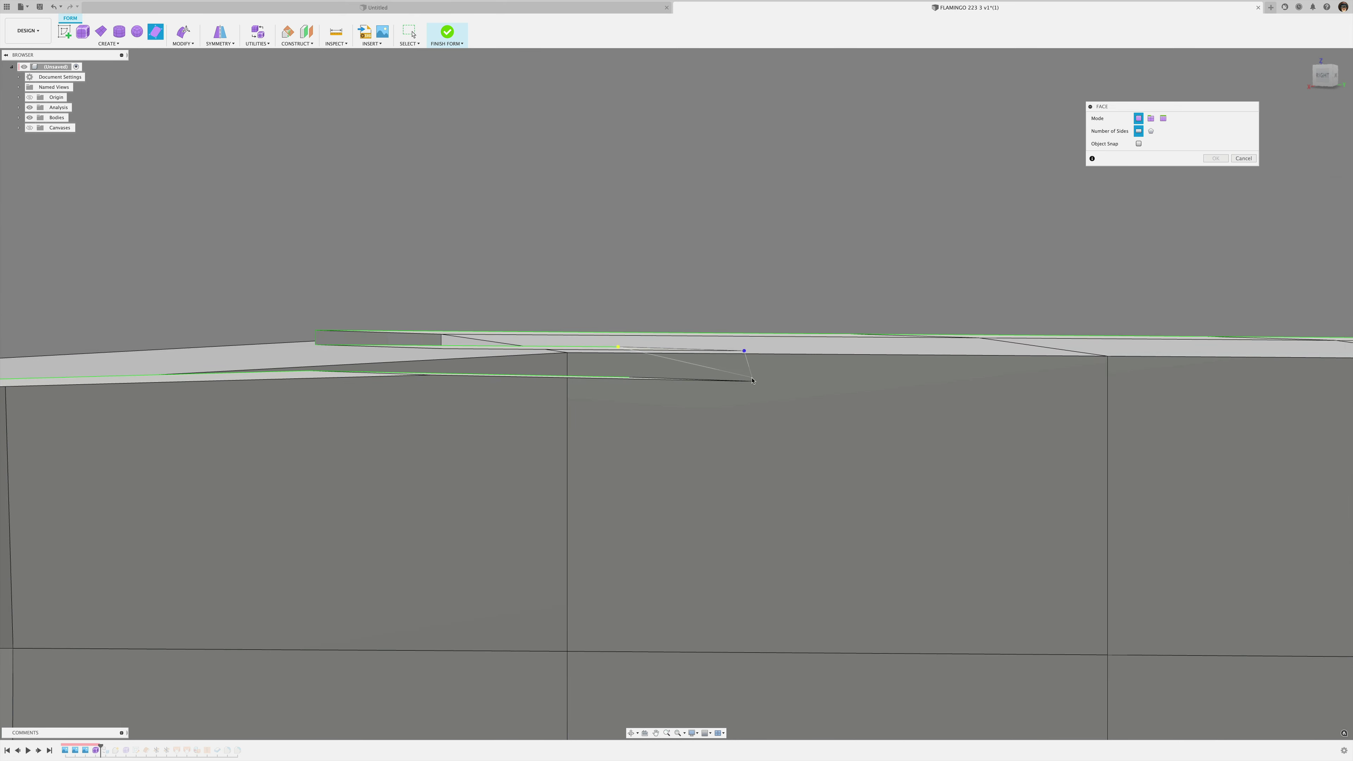
left_click(629, 379)
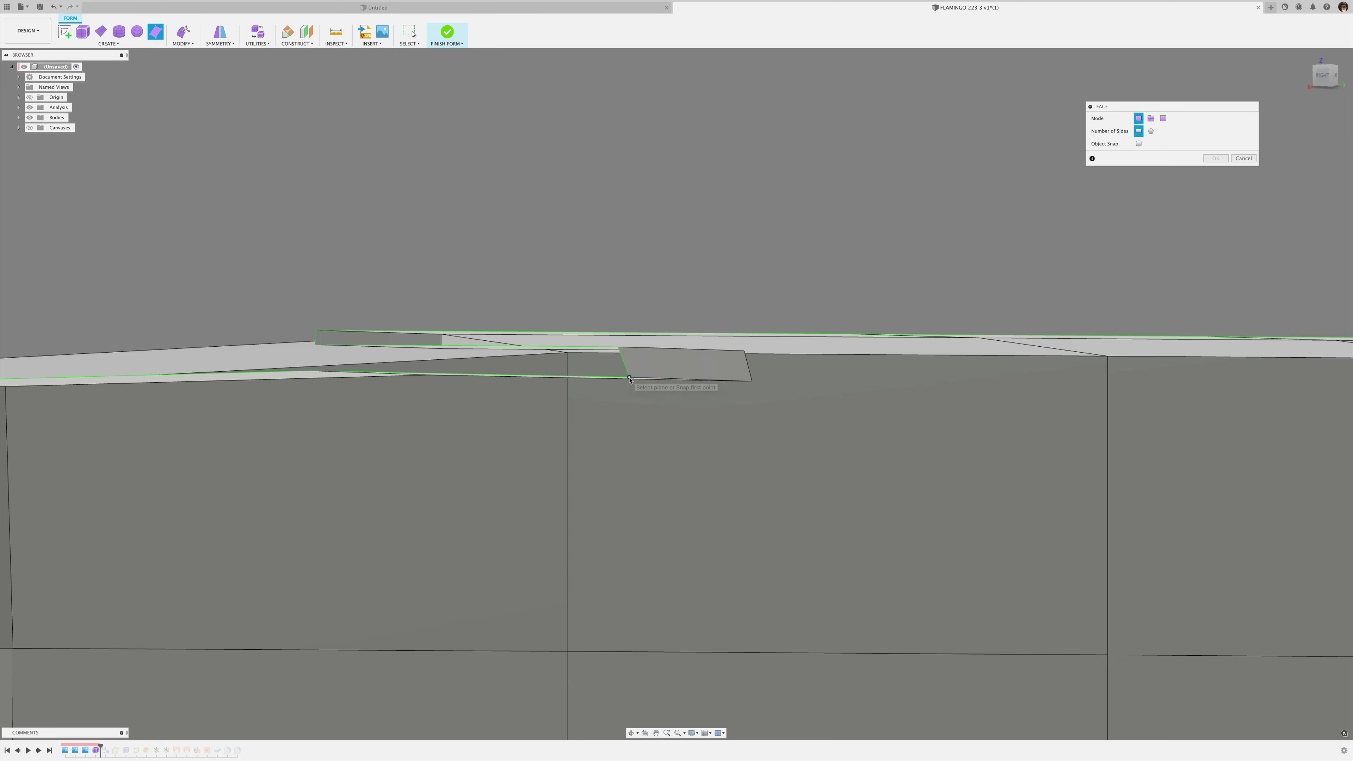
mouse_move(629, 379)
middle_mouse_down("shift")
mouse_move(656, 384)
mouse_move(613, 368)
middle_mouse_up("shift")
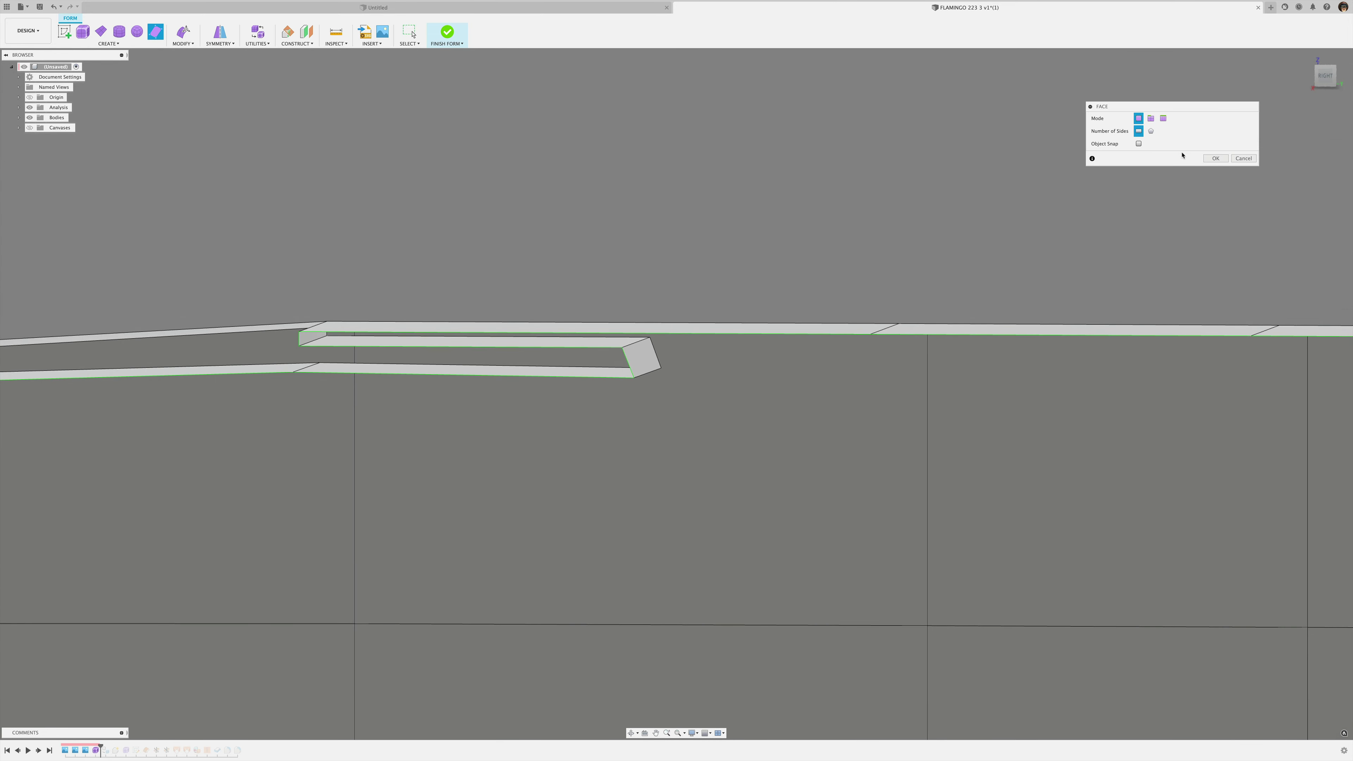
left_click(1216, 159)
- Move the lower edge of the new rear face about 10 mm forward with Edit Form so the face stands vertical
left_click(648, 374)
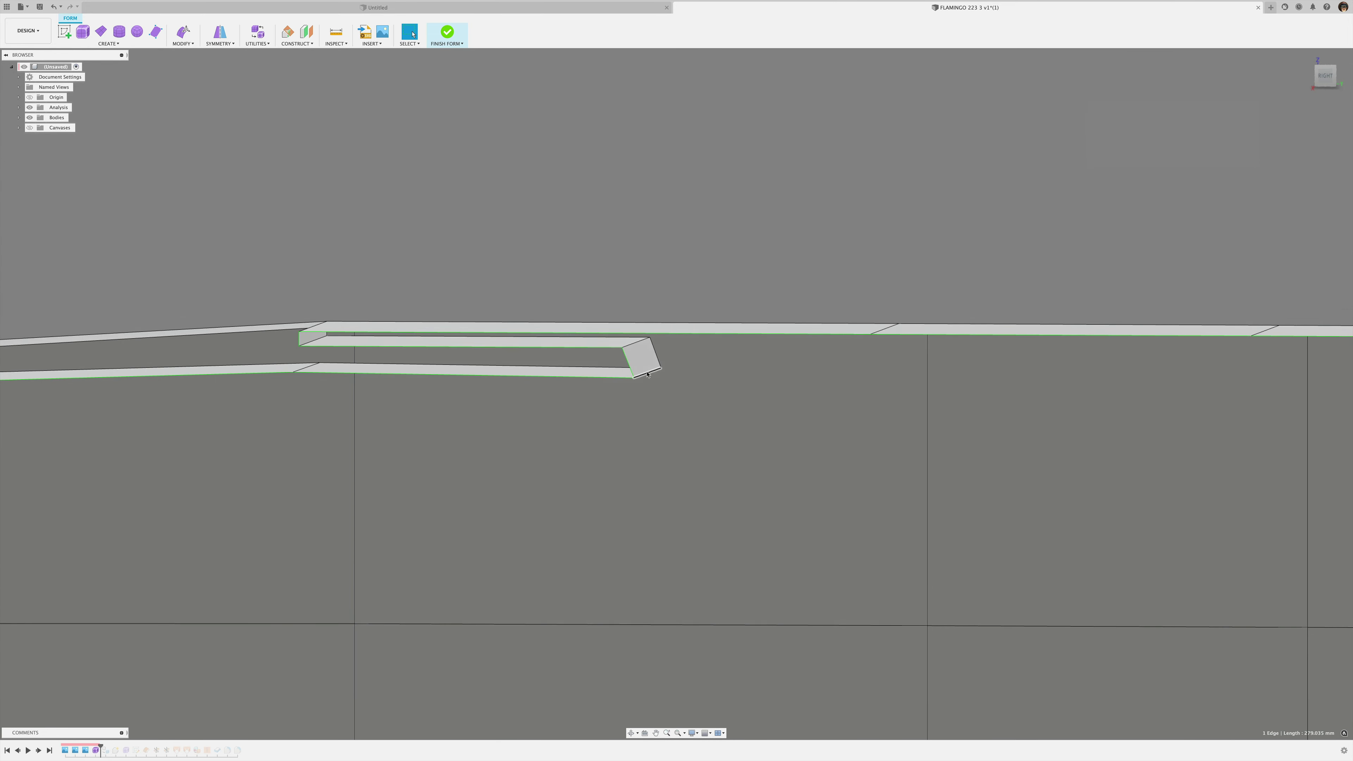
right_click(766, 251)
left_click(798, 238)
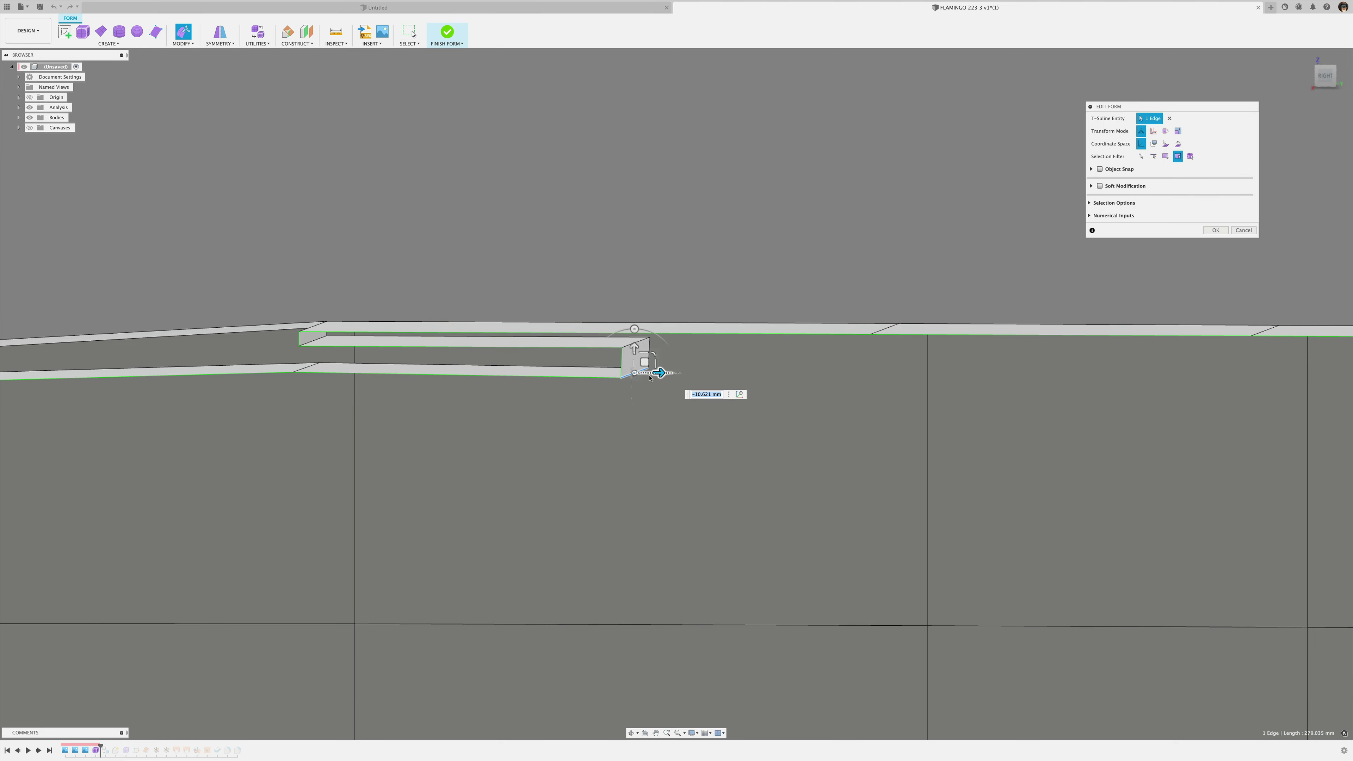
middle_click_drag(649, 379, 742, 385)
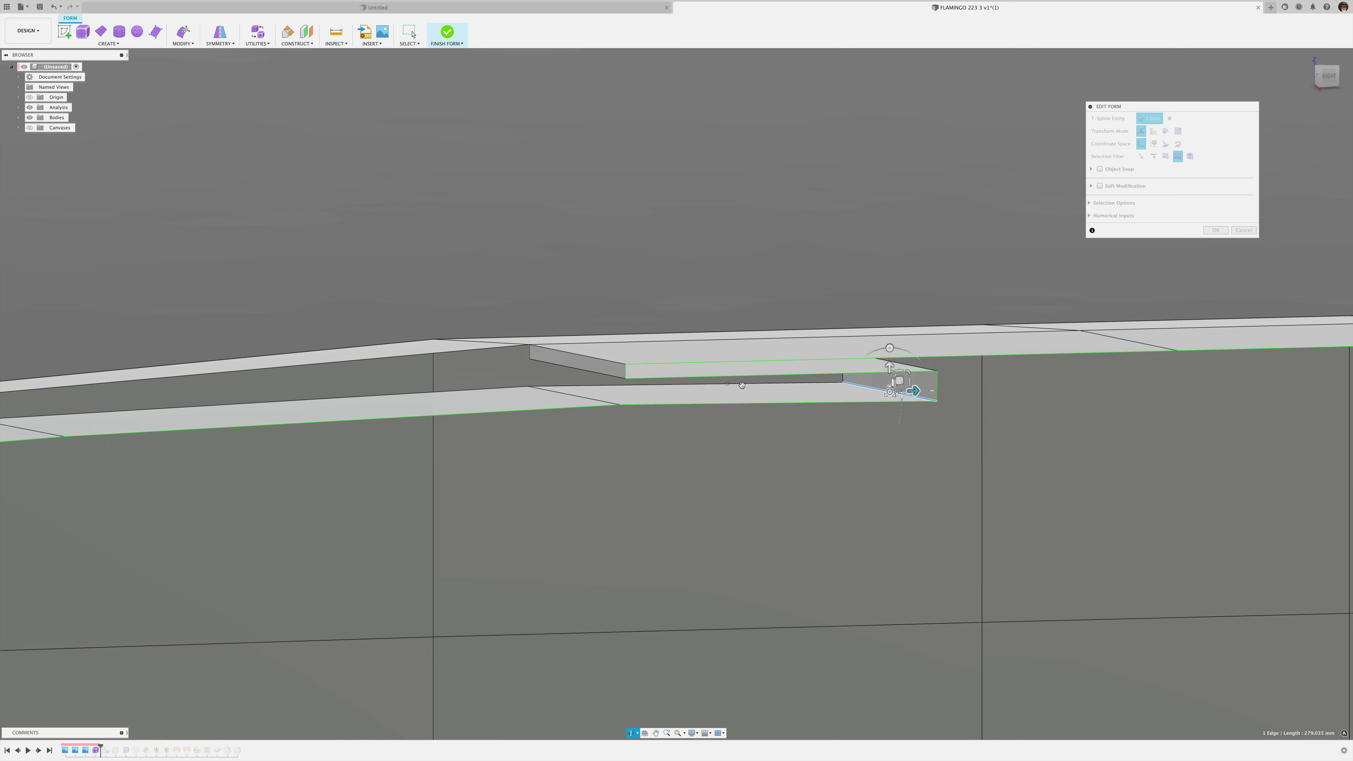
left_click(1217, 231)
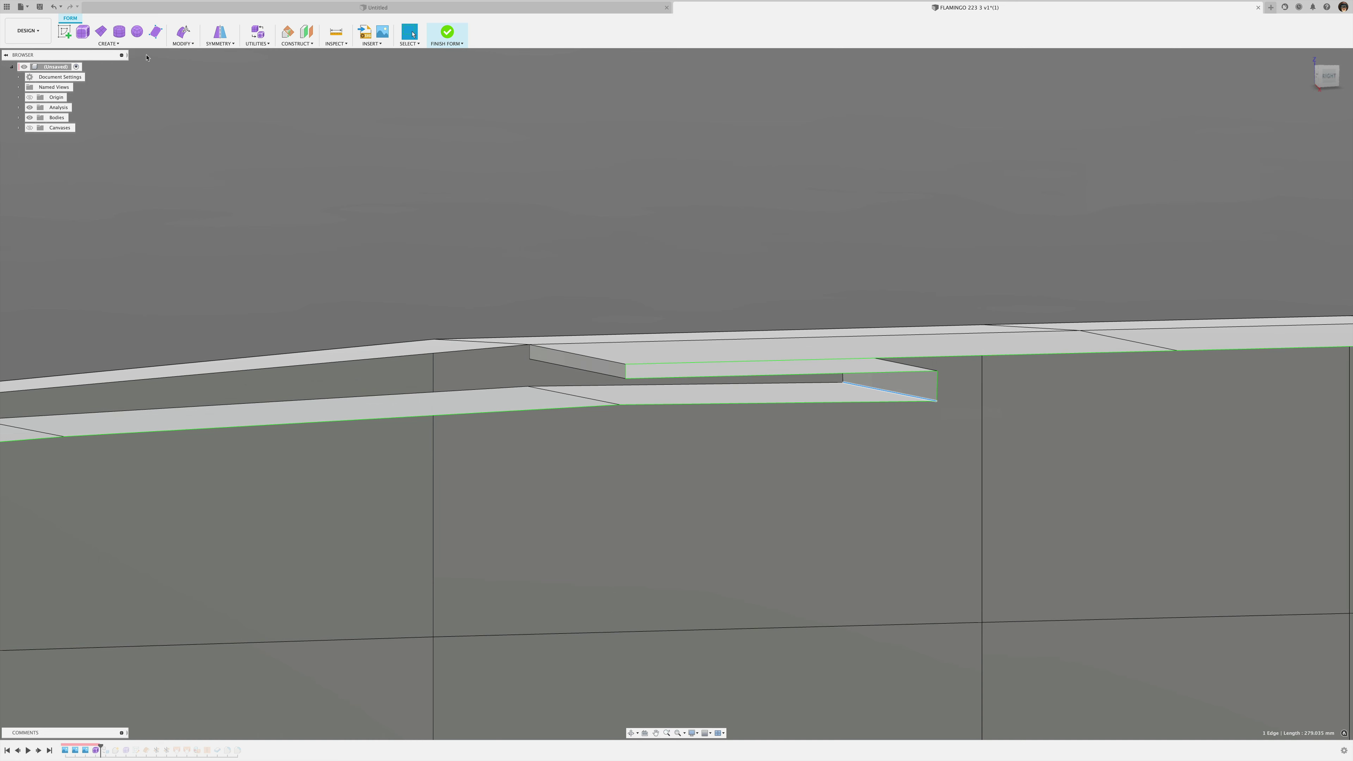
left_click(156, 31)
middle_click_drag(441, 306, 492, 284, "shift")
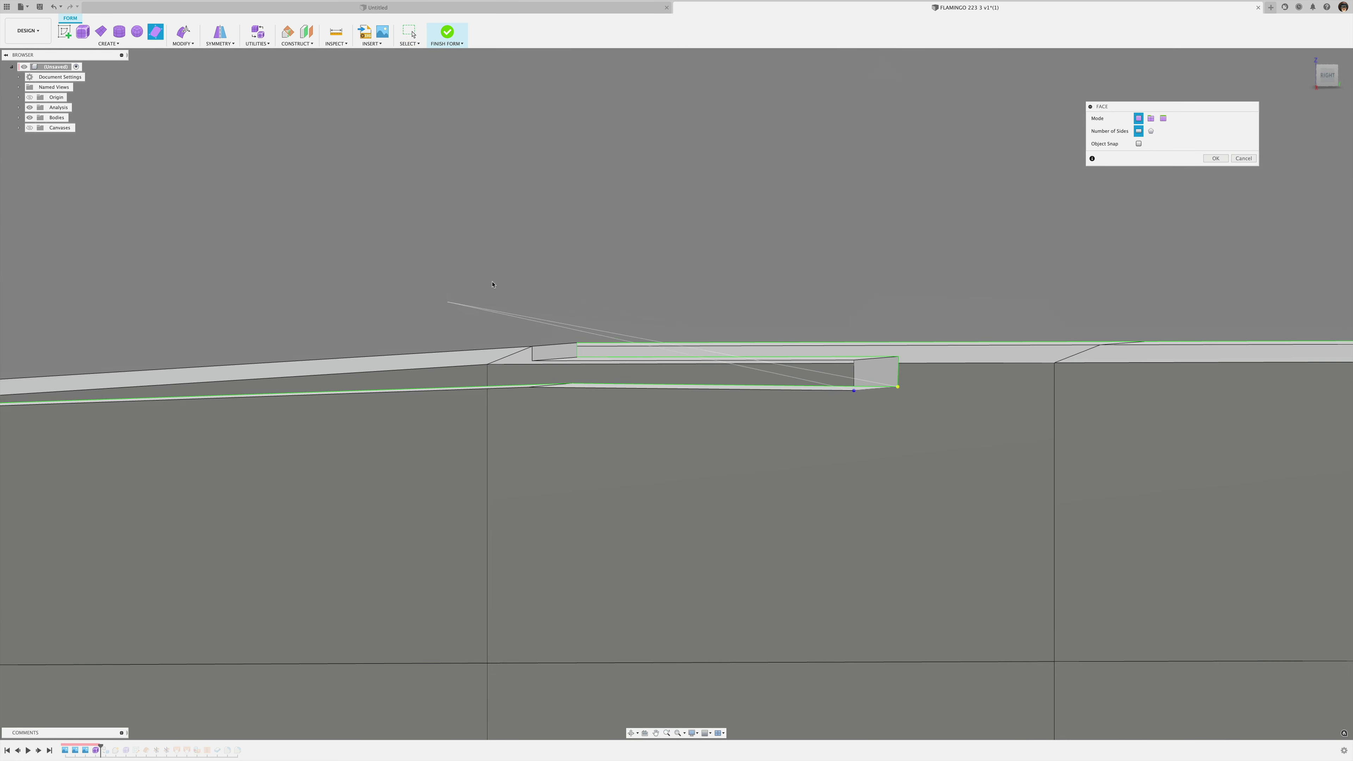
key("Escape")
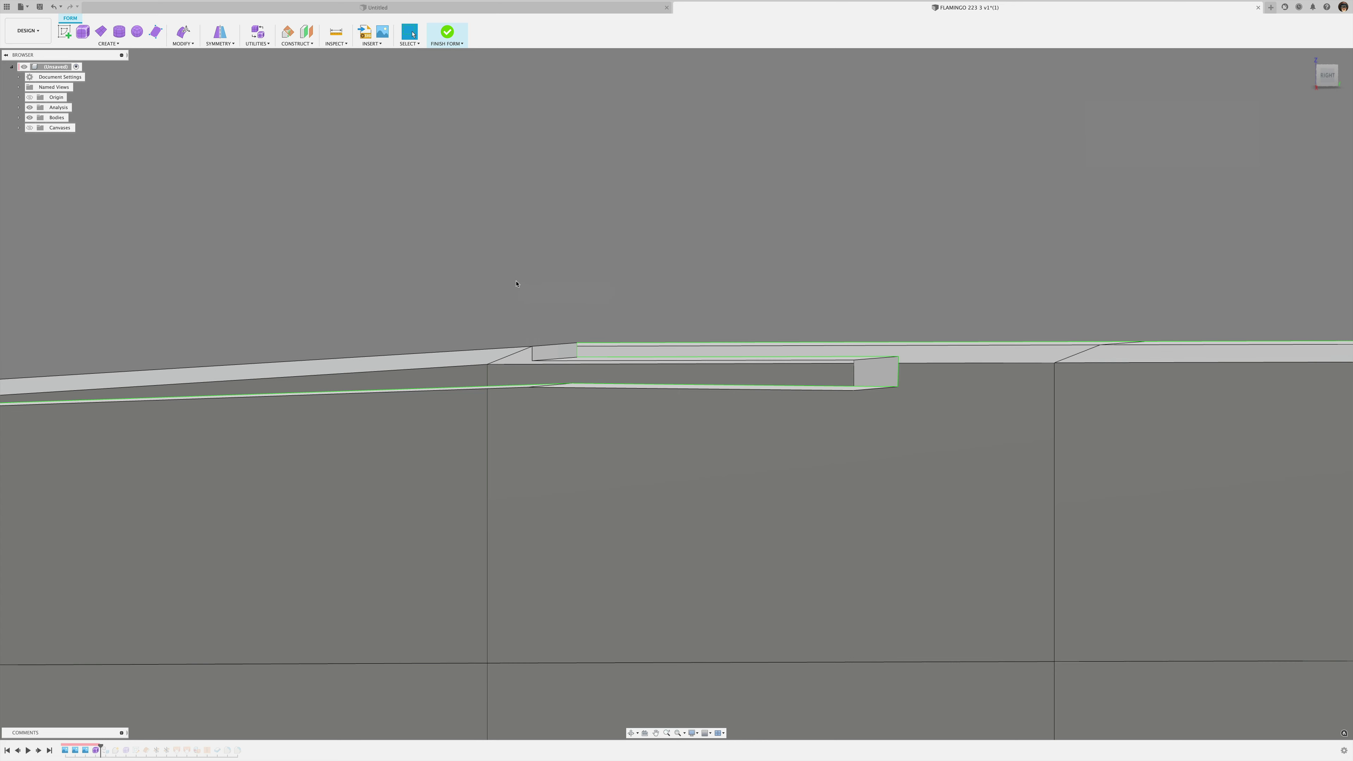
- Create a four-sided face closing the side of the scoop pocket between the upper flange and the floor strip
left_click(156, 31)
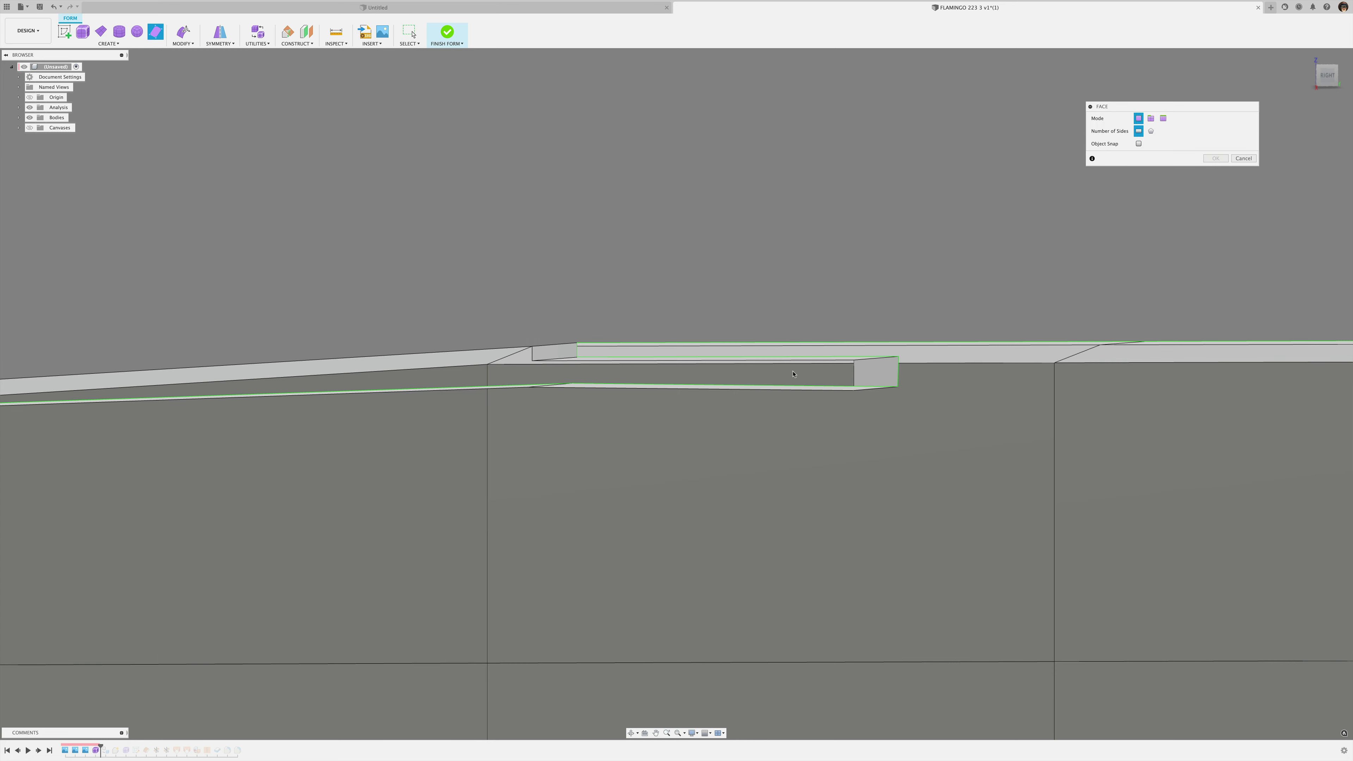
middle_click_drag(853, 367, 852, 394, "shift")
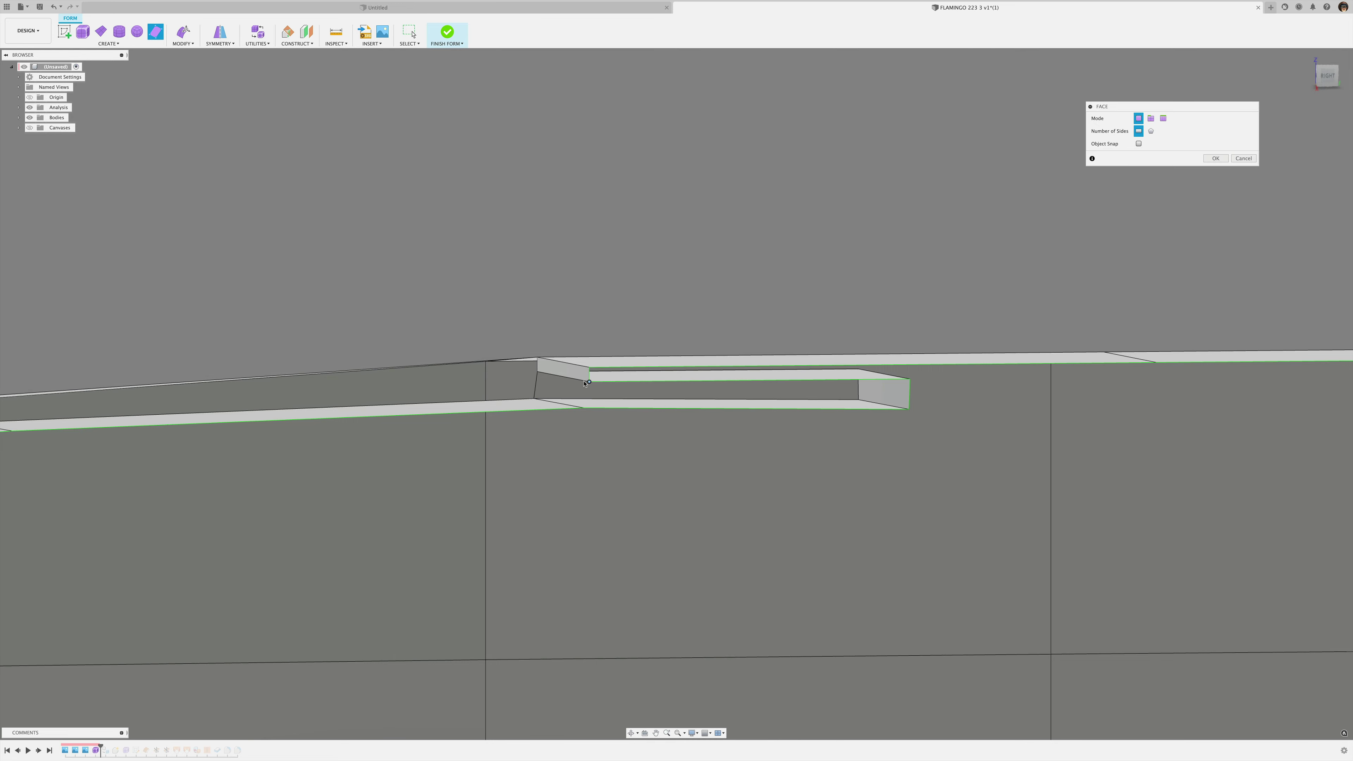
middle_click_drag(539, 376, 809, 375, "shift")
scroll(666, 355, "down", 3)
middle_click_drag(489, 360, 538, 376, "shift")
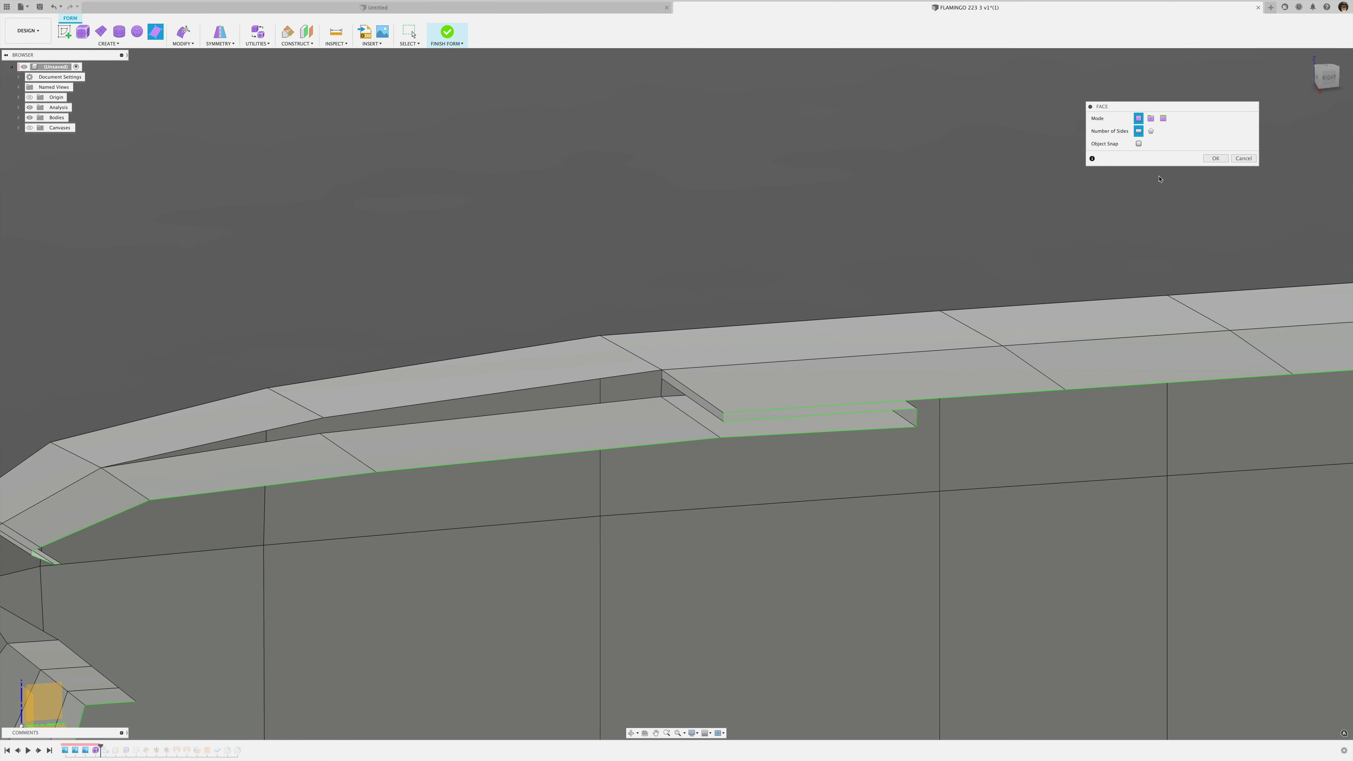
left_click(1226, 158)
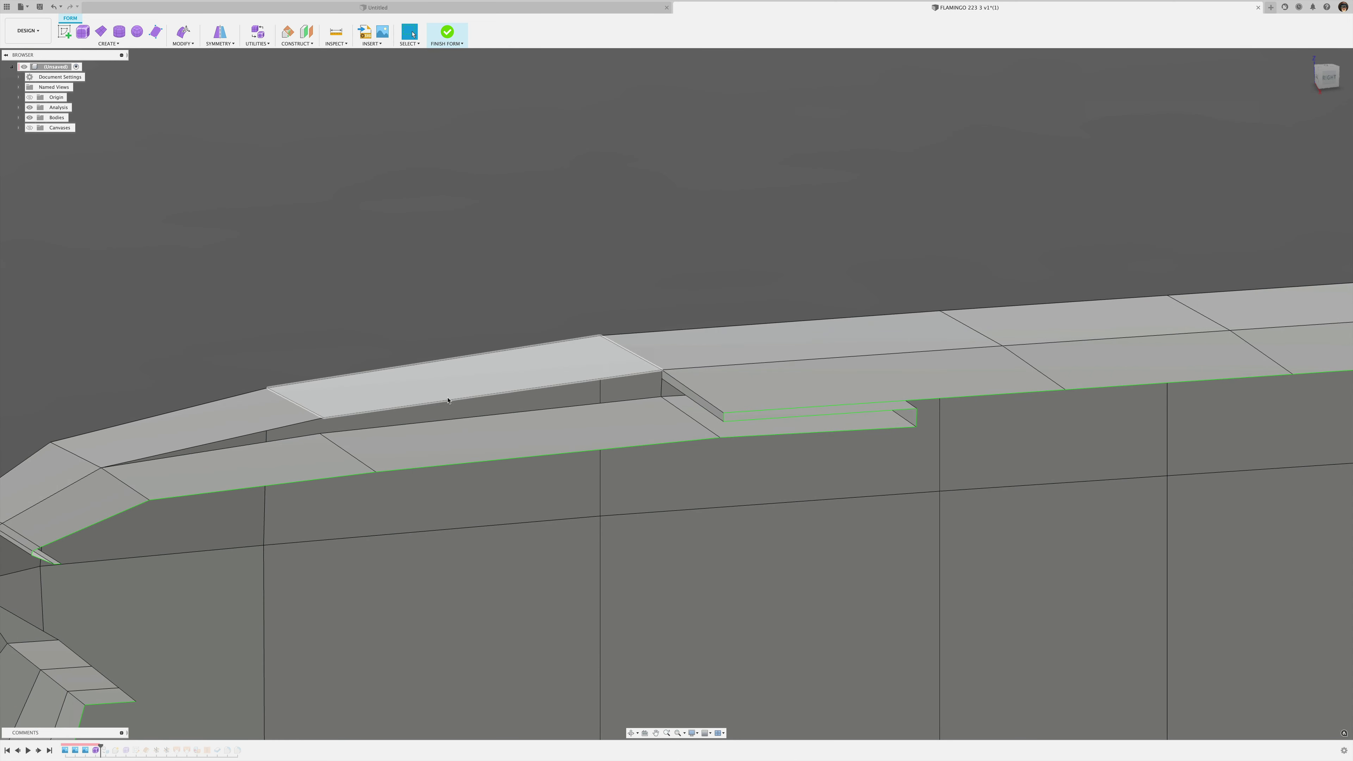
- Insert a Simple, Single-sided edge across the floor strip, about midway between its front end and the adjacent cross edge
right_click(342, 451)
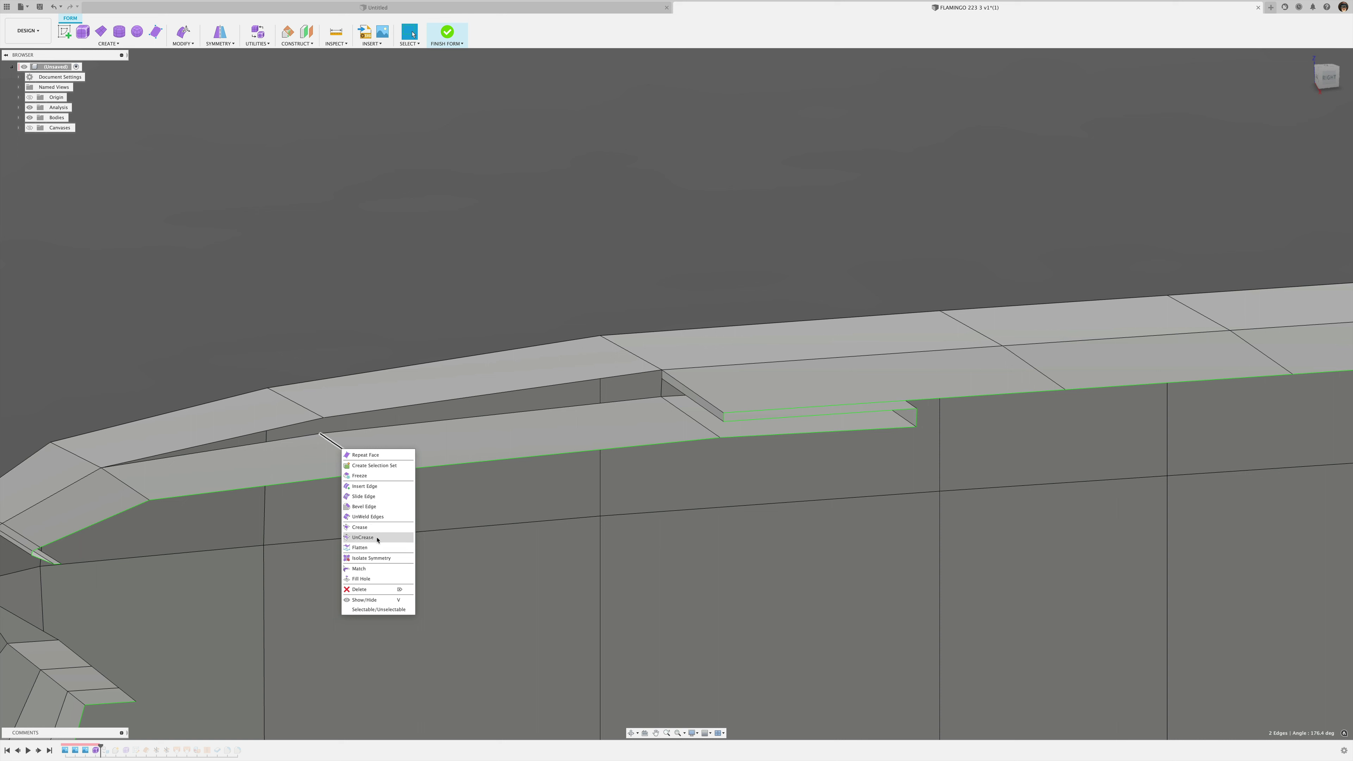
left_click(364, 486)
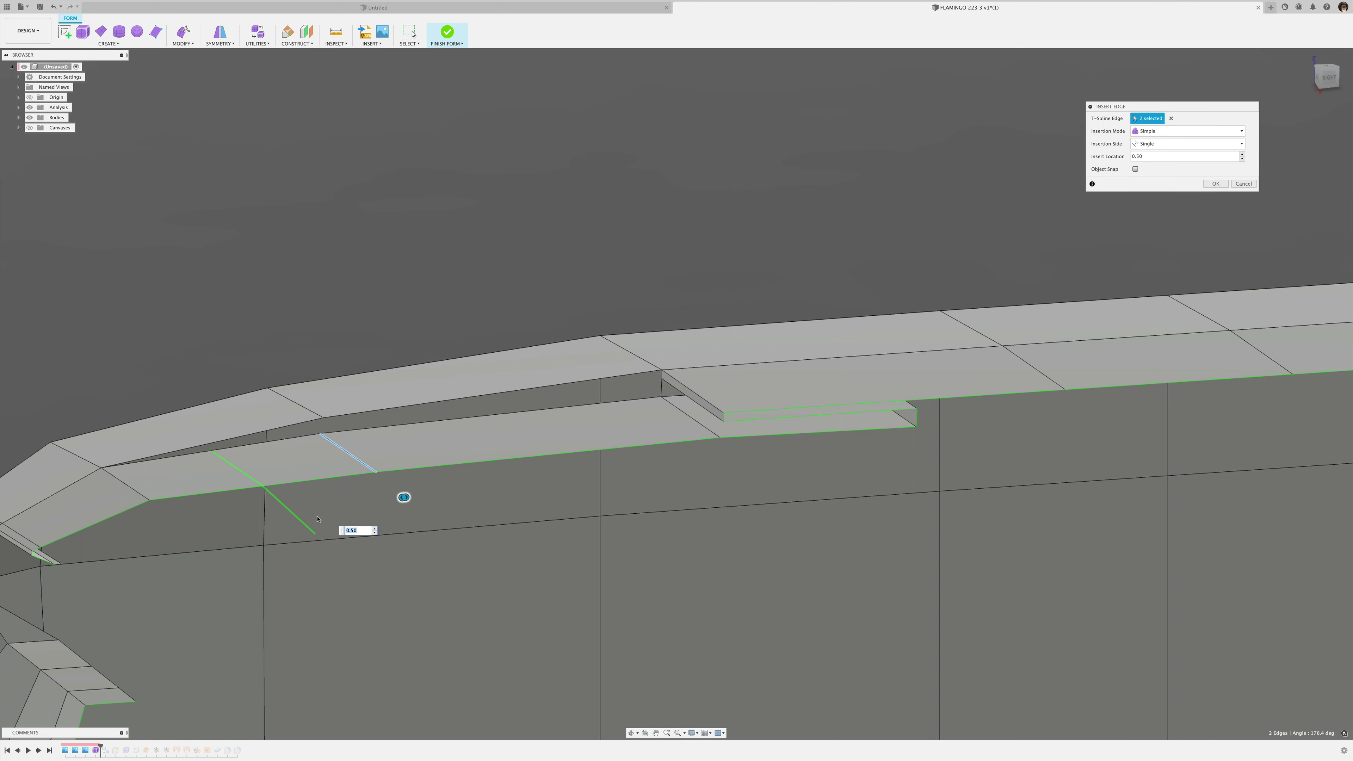
left_click_drag(395, 500, 401, 499)
left_click(1210, 184)
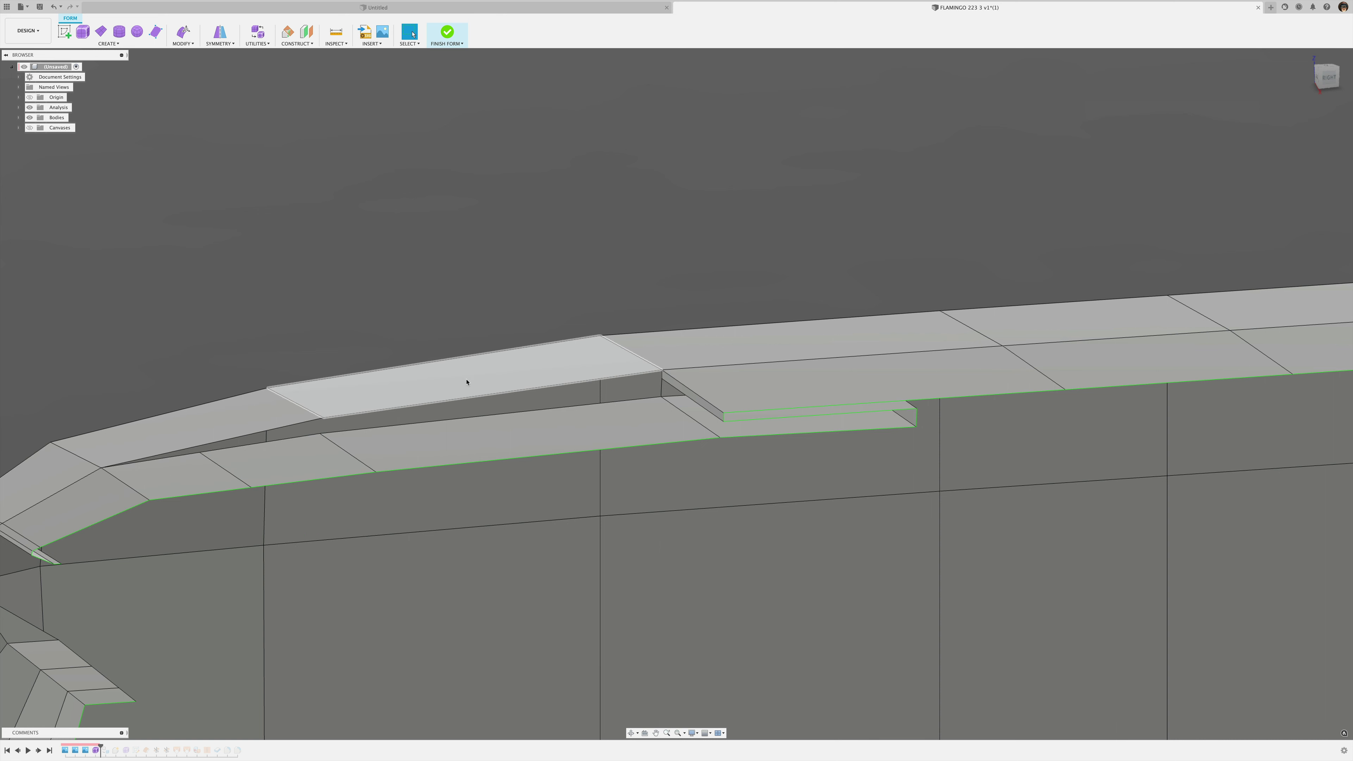
- Extrude the rear segment of the opening's side edge about 10.7 mm downward with Edit Form
left_click(468, 394)
right_click(521, 281)
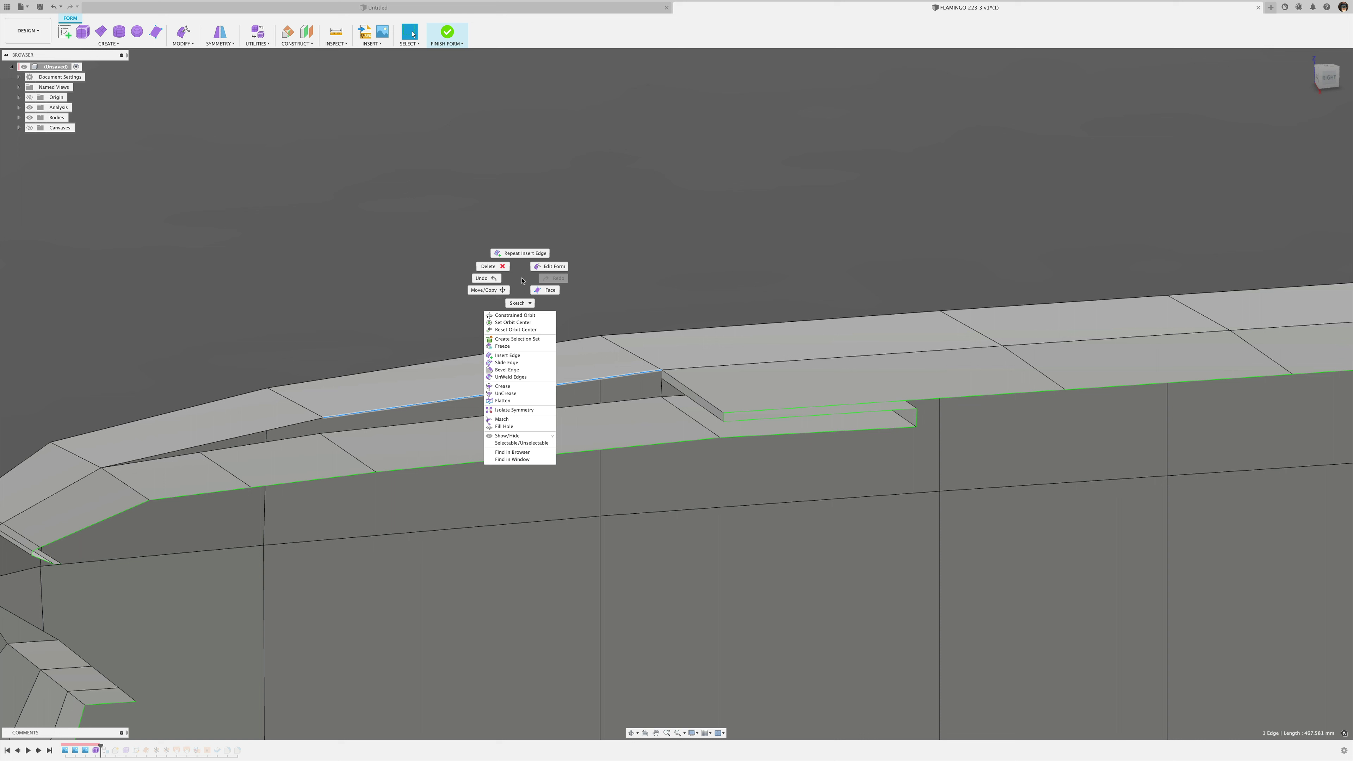
left_click(554, 267)
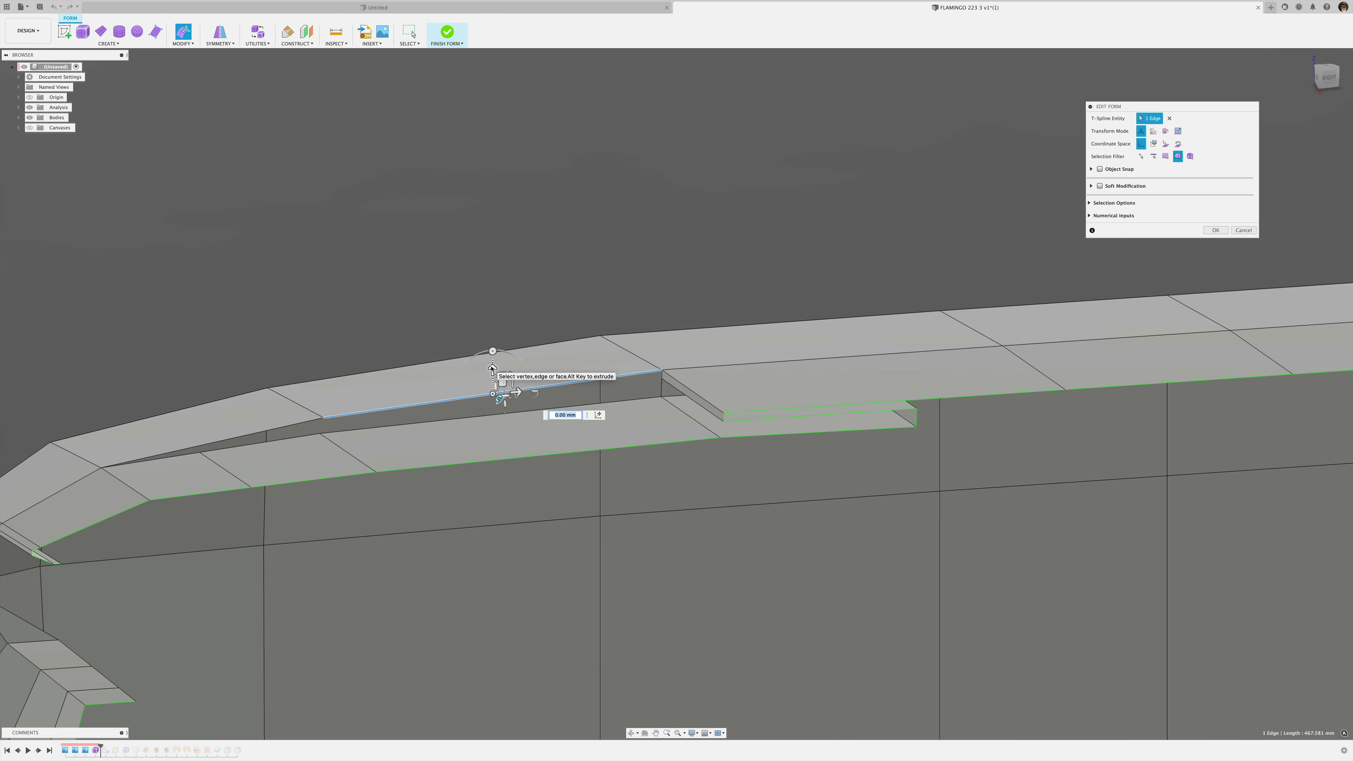
left_click_drag(492, 368, 490, 377)
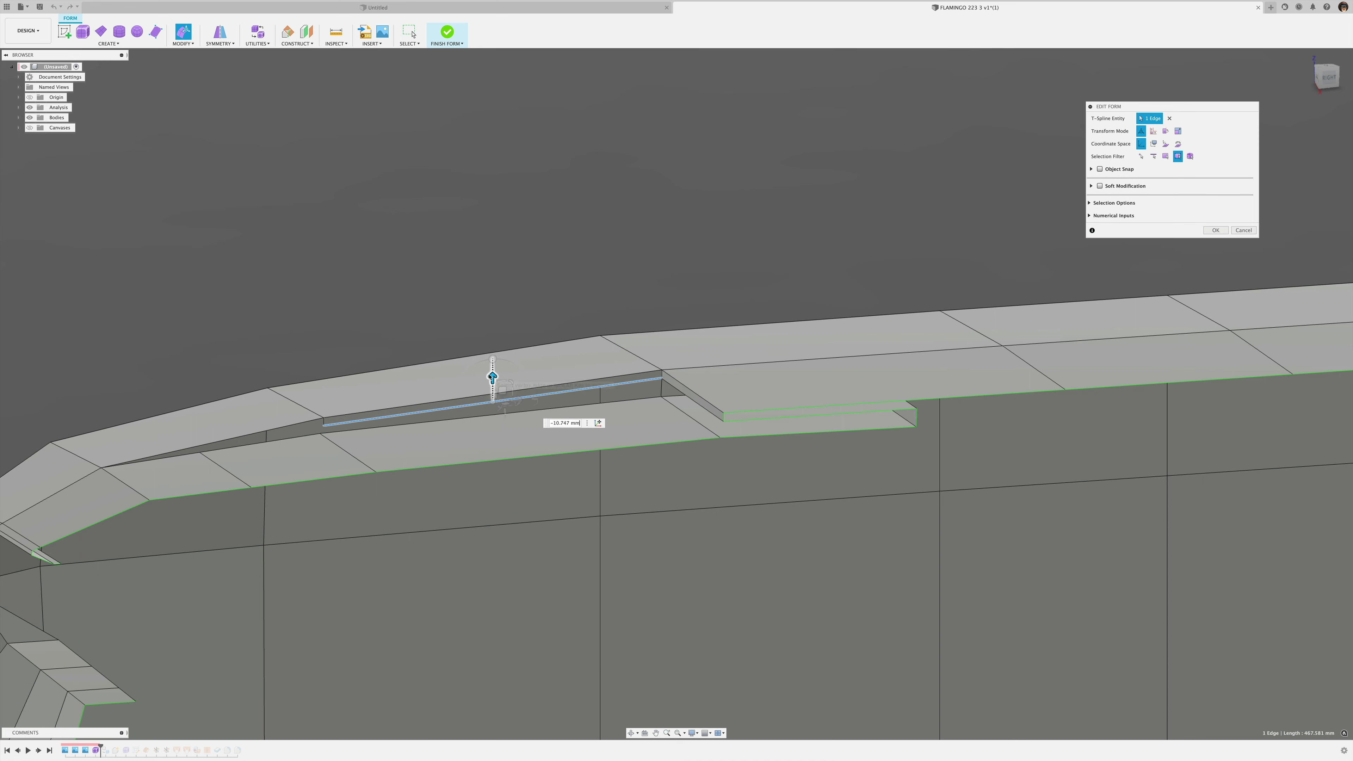
- Lower the extruded side edge by about another 0.8 mm to meet the flange's lower corner, and finish the form edit
scroll(680, 415, "down", 3)
scroll(666, 384, "up", 8)
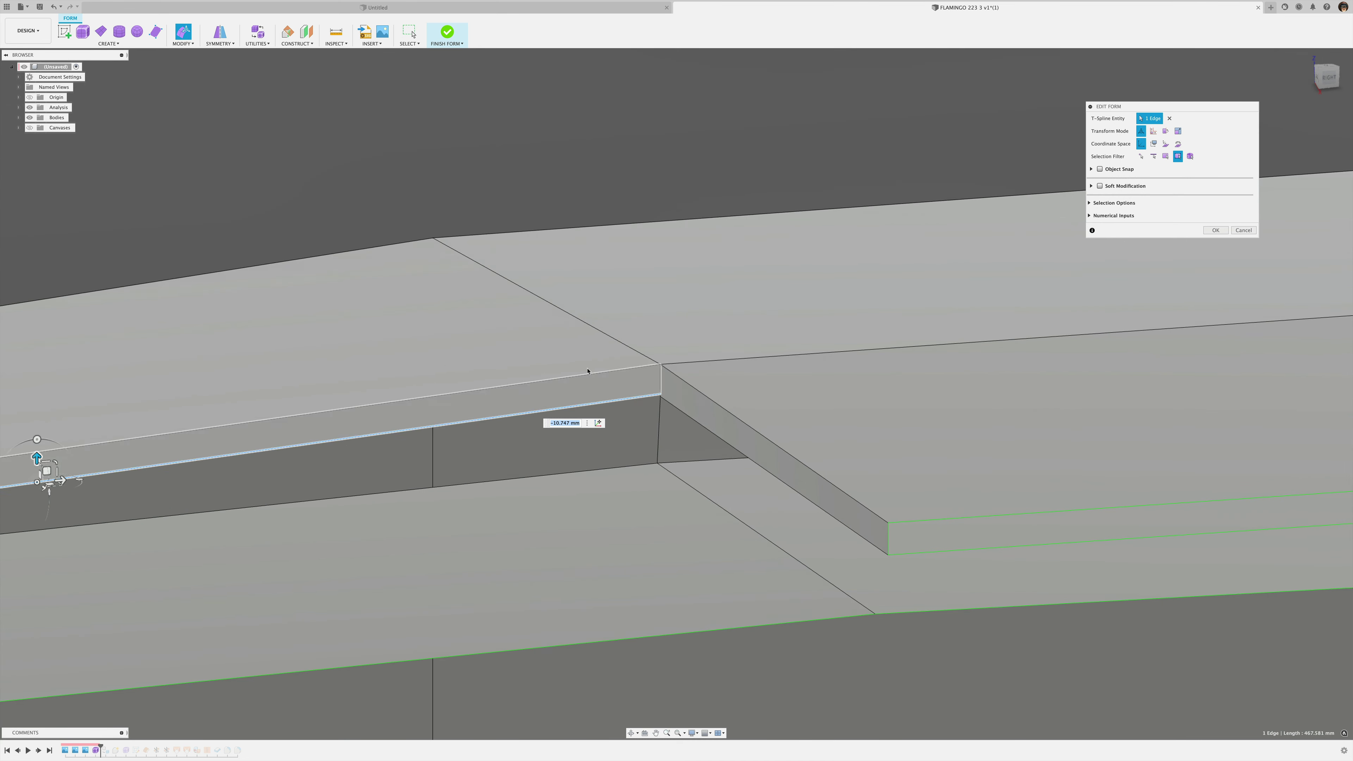
middle_click_drag(347, 350, 520, 353)
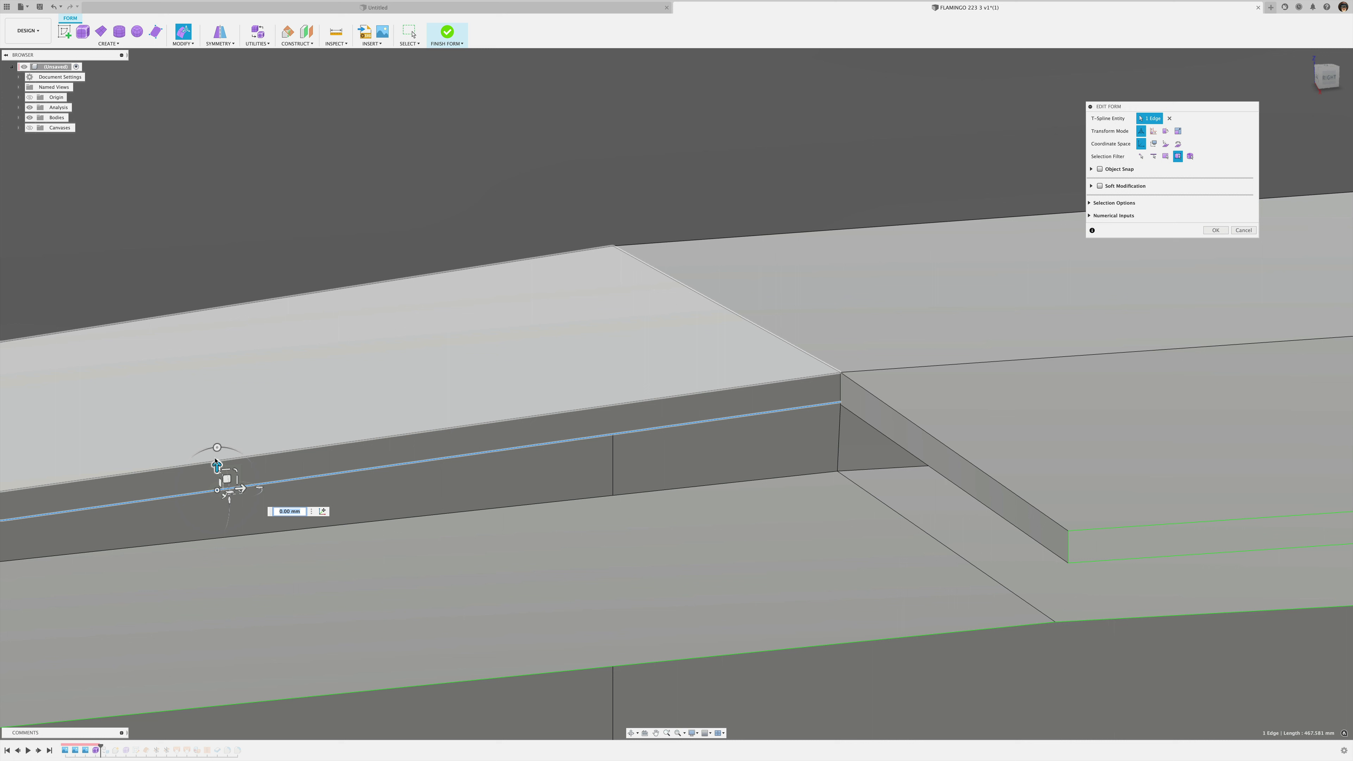
left_click_drag(216, 466, 217, 468)
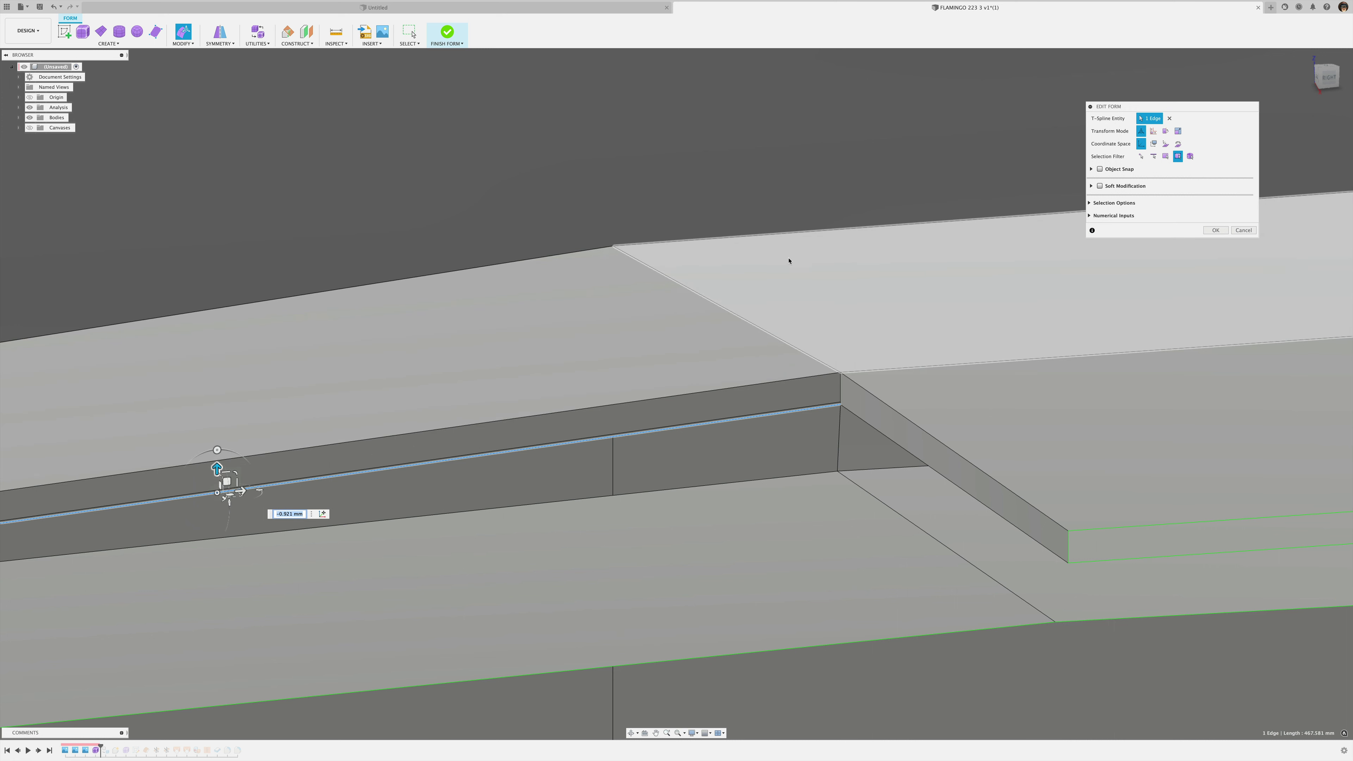
key("super+z")
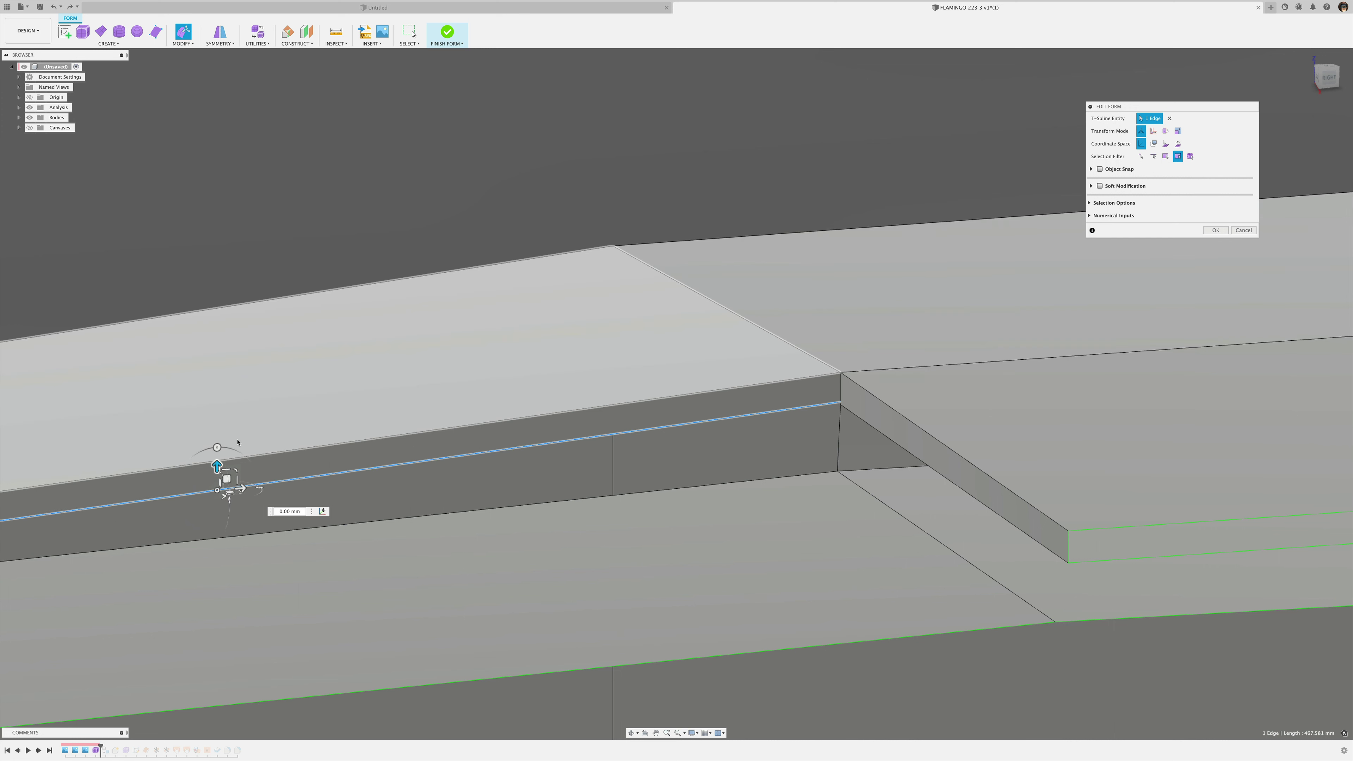
left_click_drag(216, 466, 218, 469)
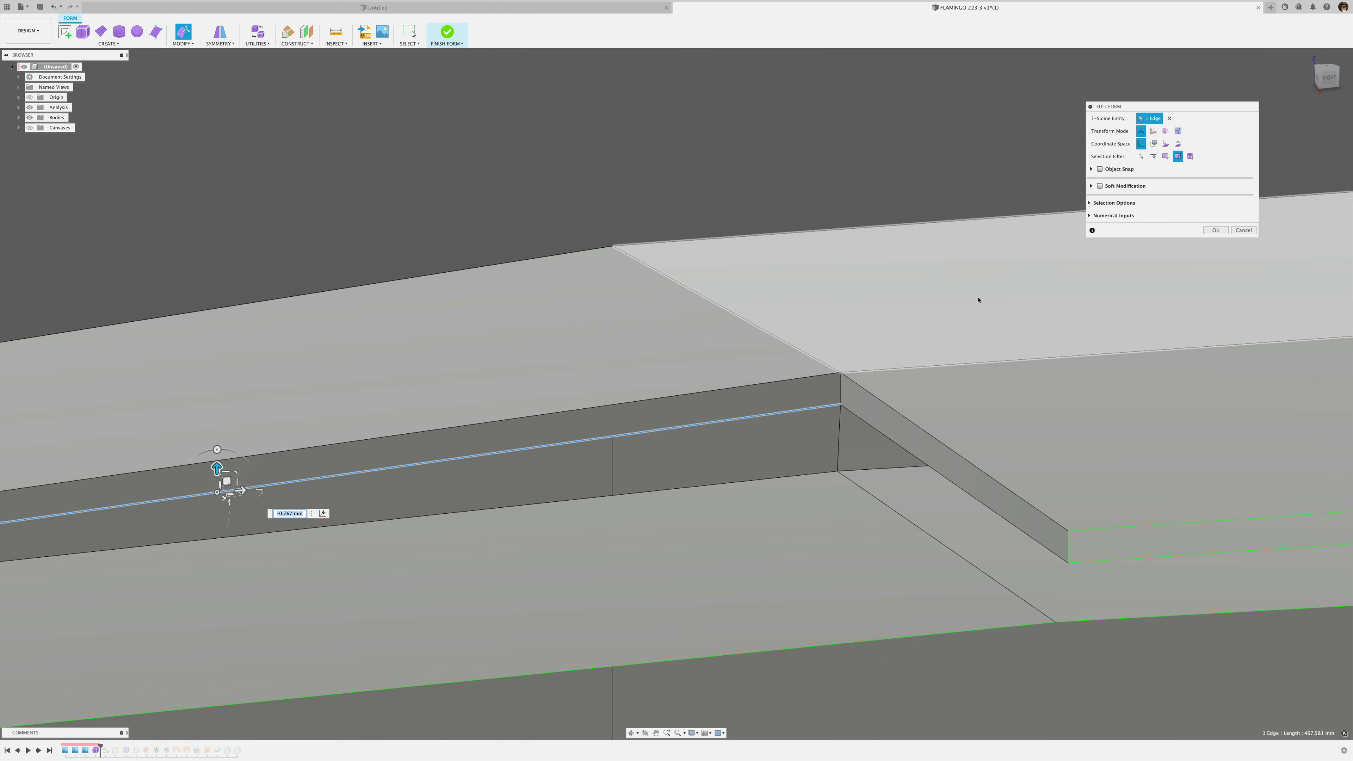
left_click(1215, 230)
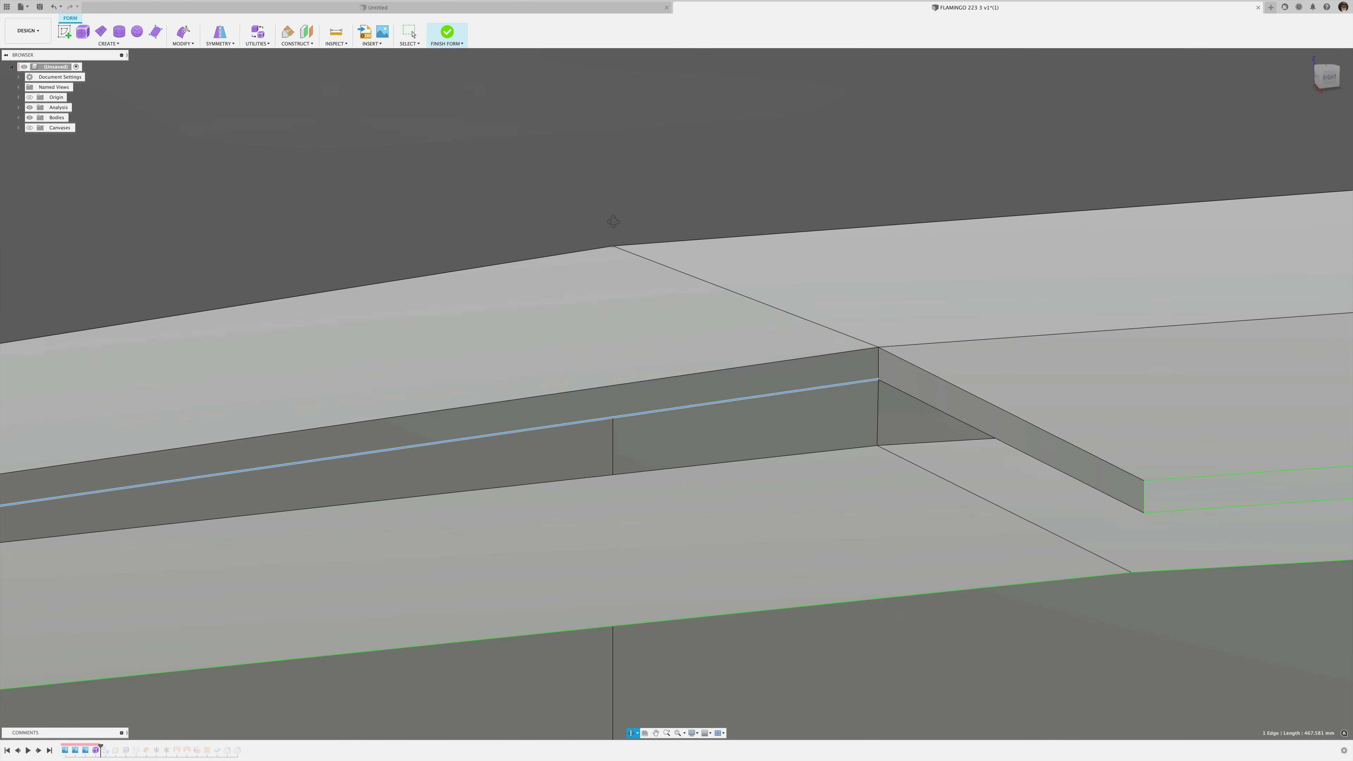
key("Escape")
- Weld the coincident vertices of the side strip and the rear flange at the opening's rear corner in Vertex to Midpoint mode
scroll(878, 367, "up", 5)
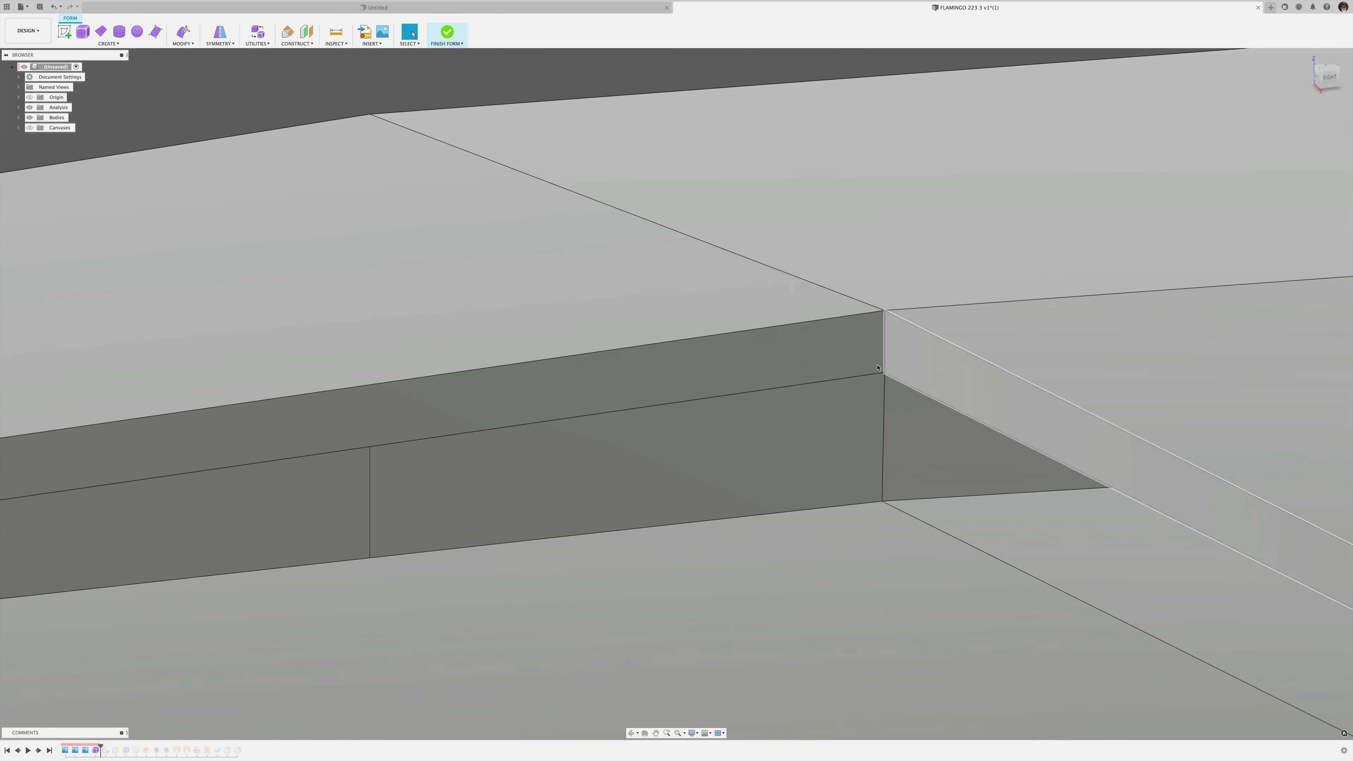
left_click(181, 44)
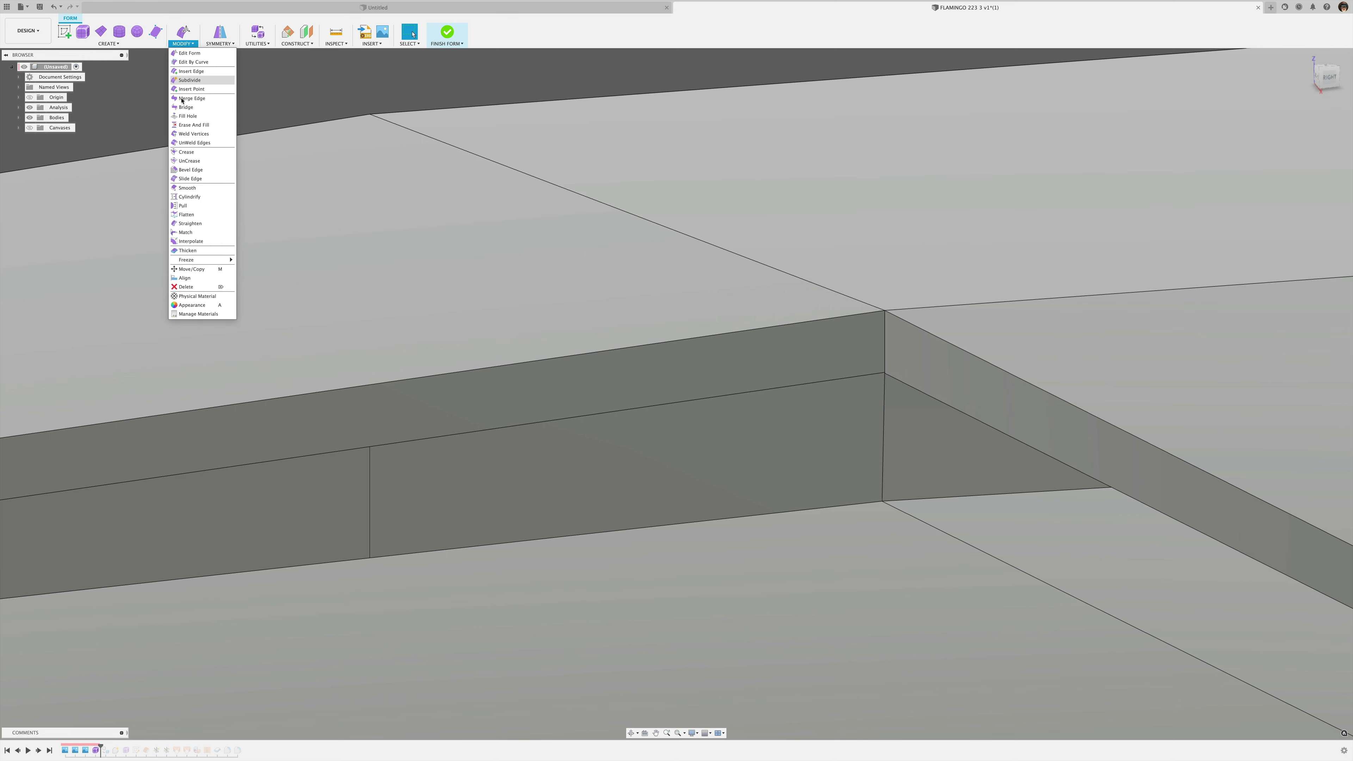
left_click(190, 134)
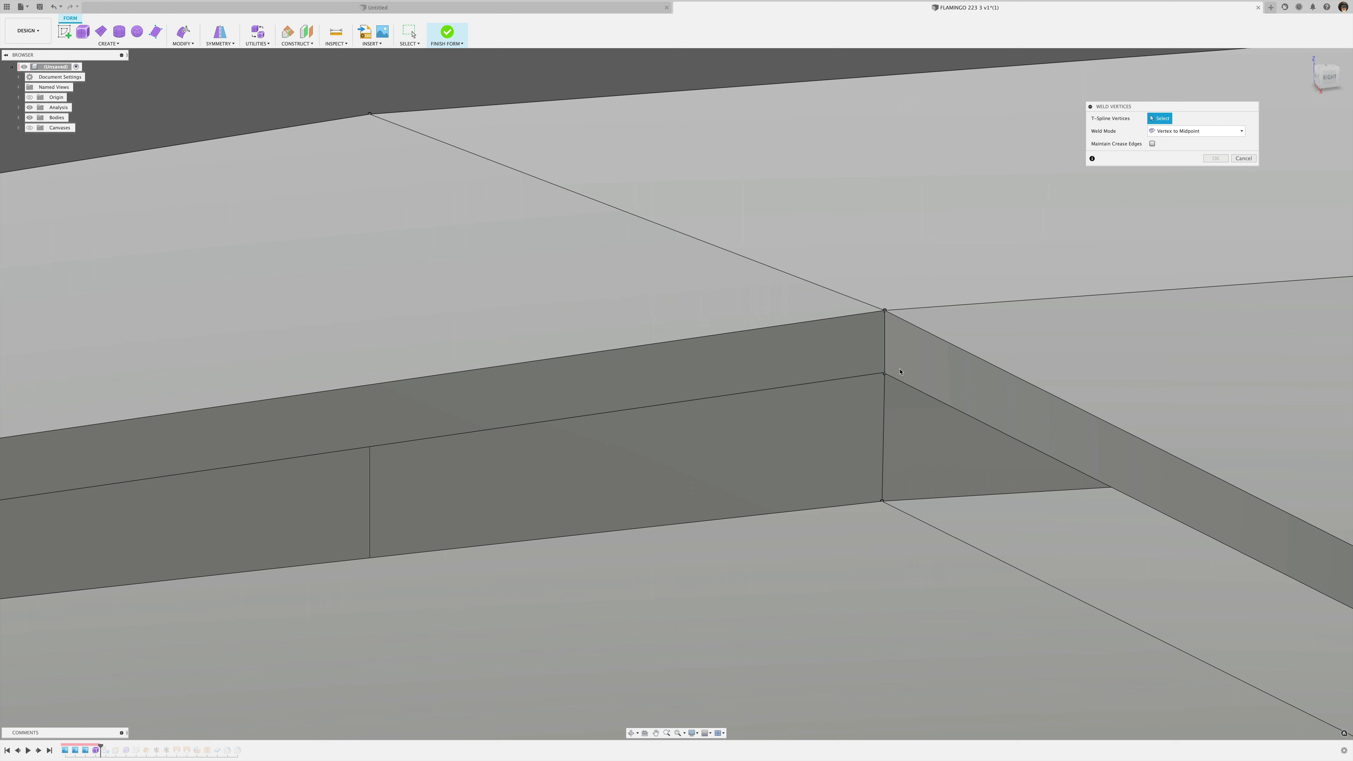
left_click_drag(863, 382, 863, 382)
left_click(1216, 159)
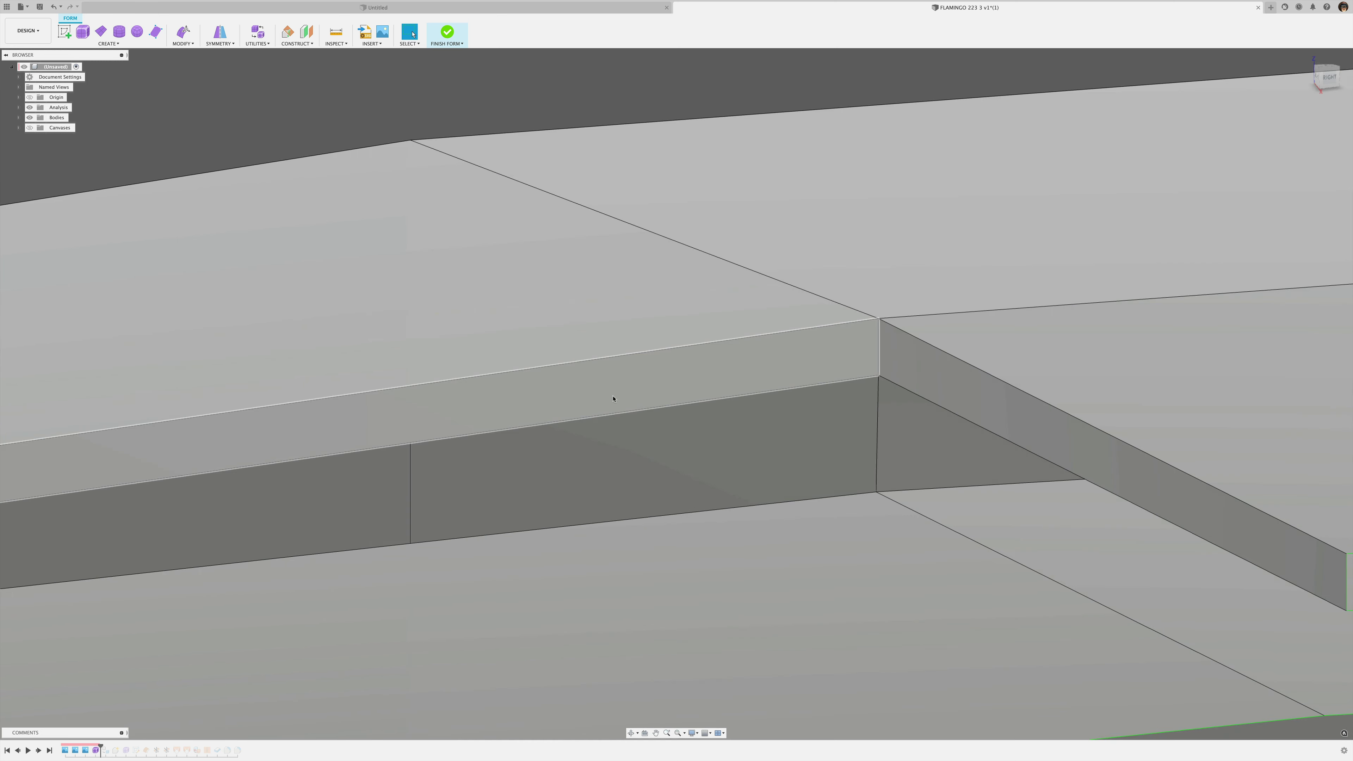
- Create a four-sided face ahead of the side strip, joining its front edge to the next floor vertex and the opening's front tip
scroll(623, 400, "down", 3)
scroll(635, 405, "down", 3)
middle_click_drag(639, 394, 1032, 369)
middle_click_drag(460, 360, 622, 340)
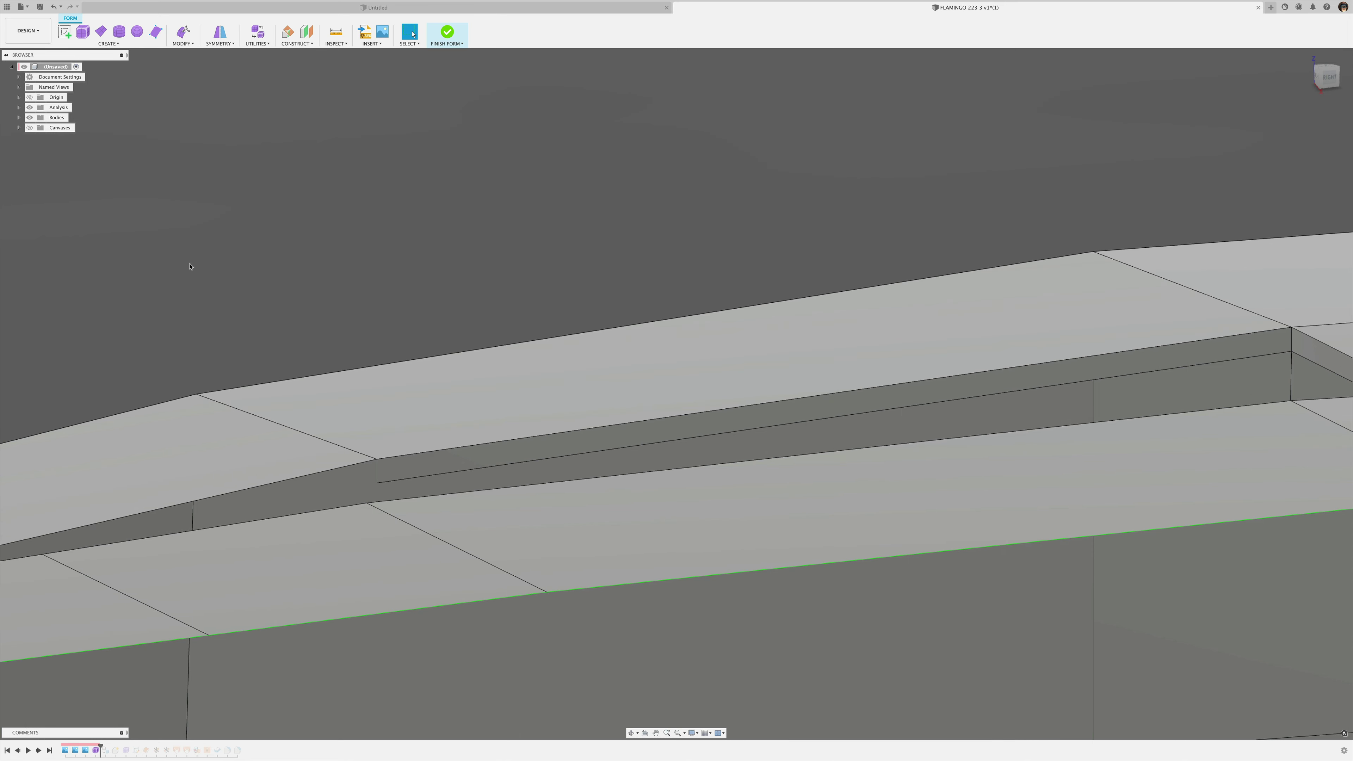
middle_click_drag(334, 259, 535, 235)
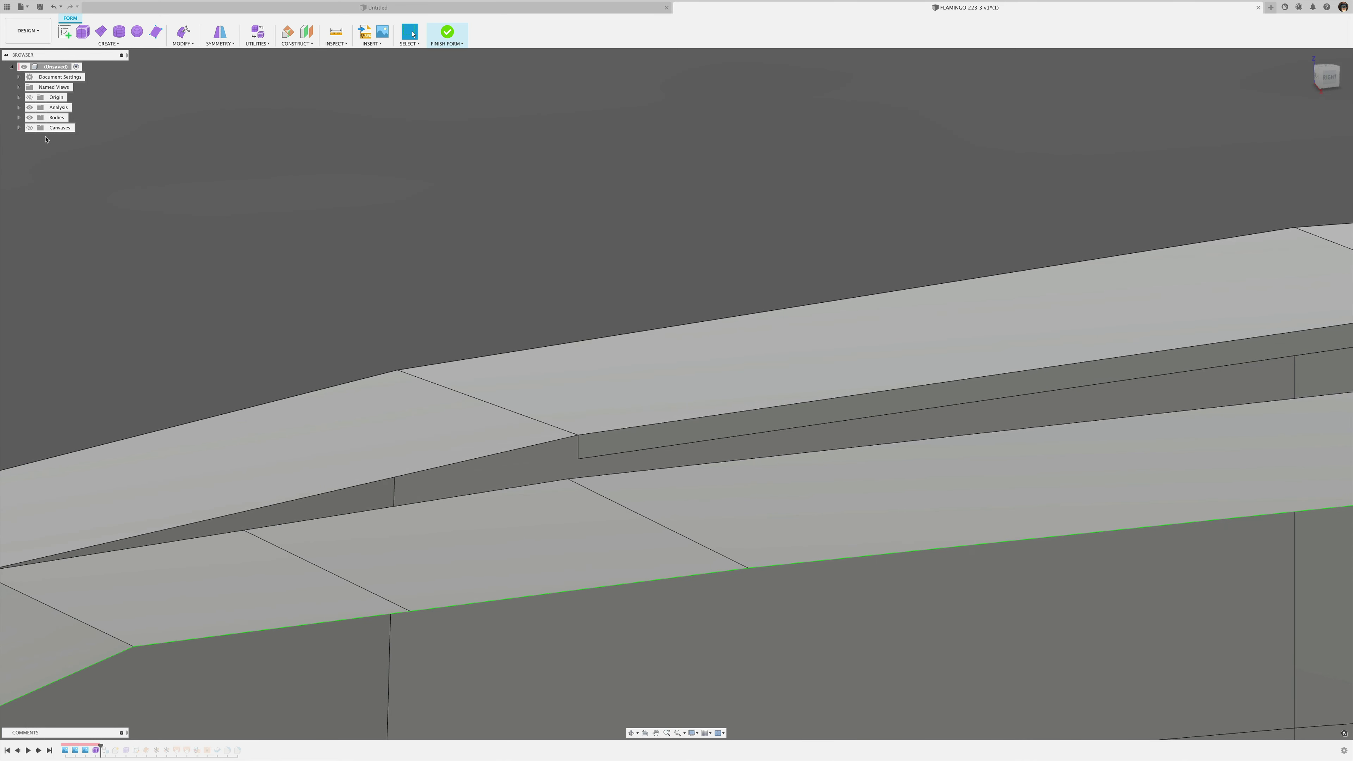
left_click(155, 31)
left_click(578, 458)
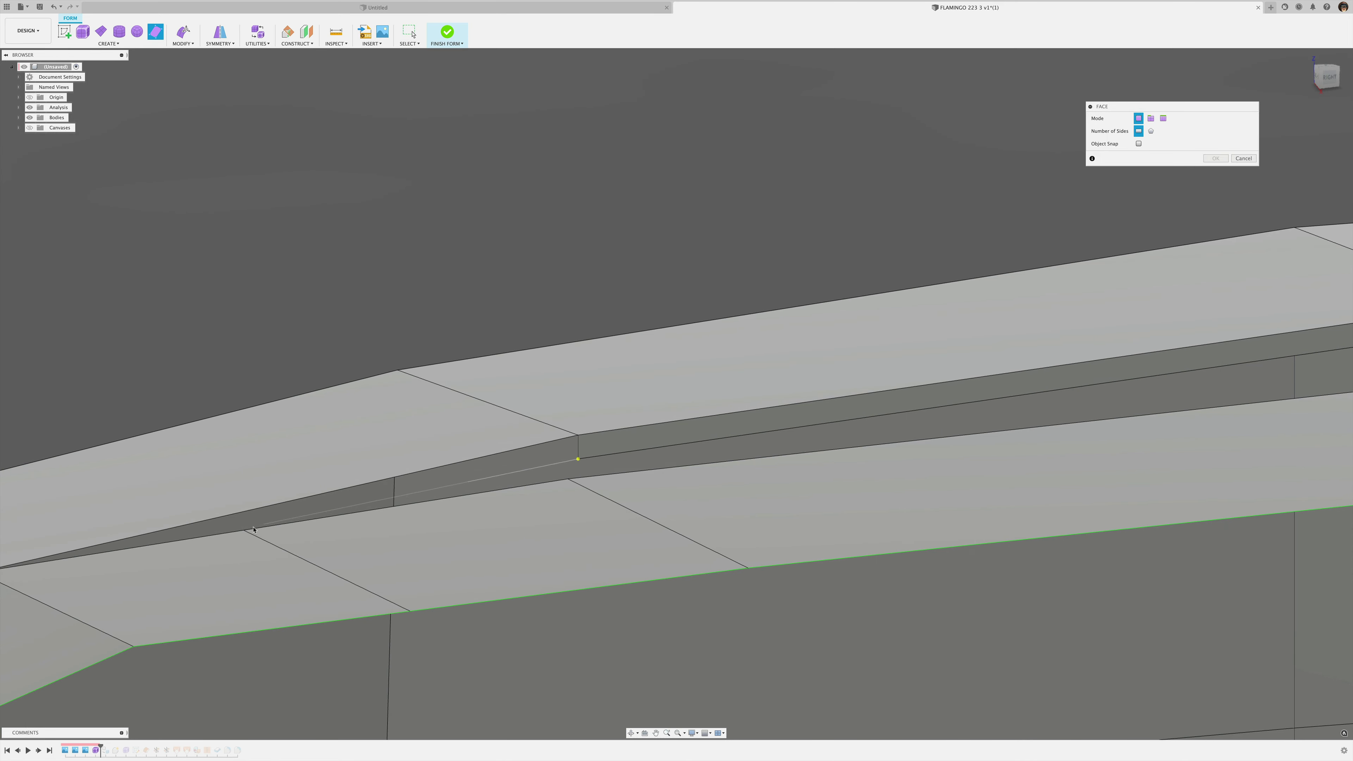
left_click(243, 530)
middle_click_drag(133, 553, 216, 556)
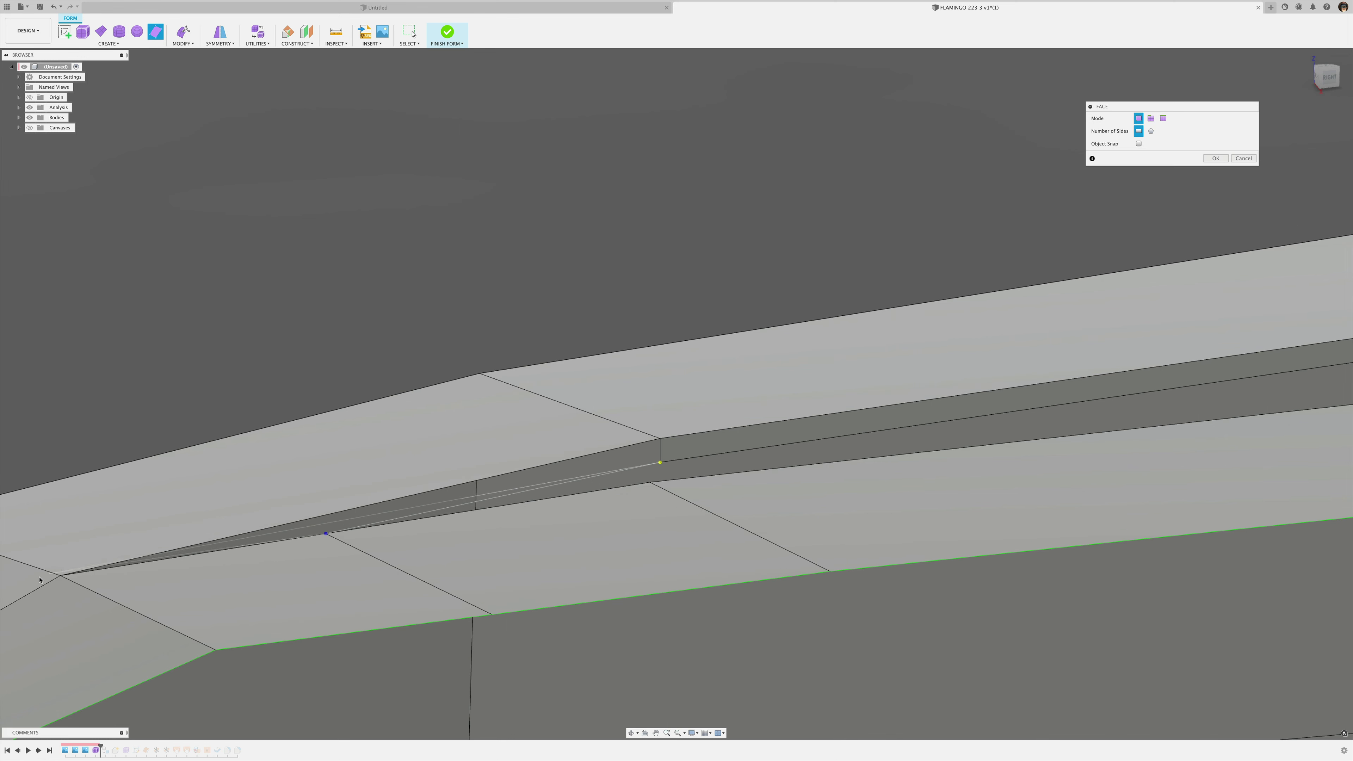
left_click(60, 577)
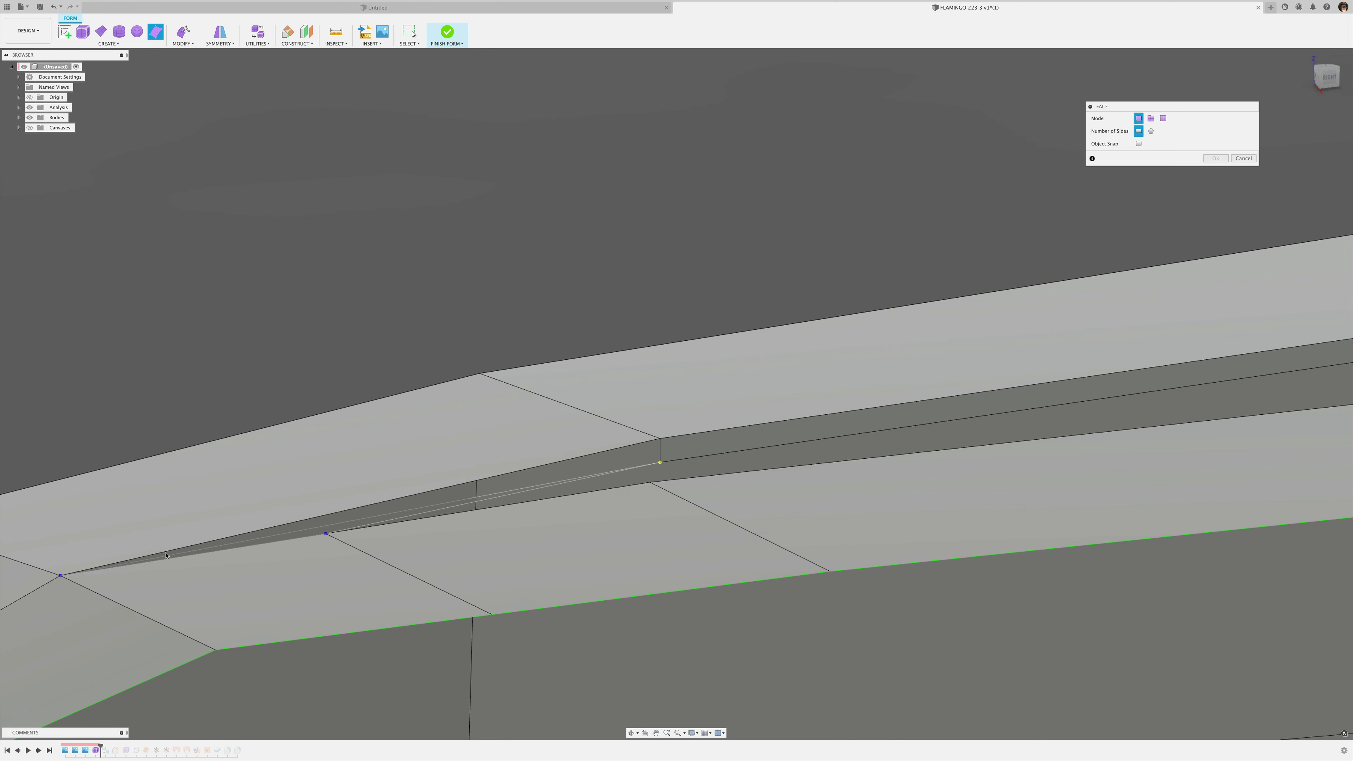
left_click(660, 439)
- Fill the long gap between the side strip's lower edge and the floor with a four-sided face reaching the rear corner, and finish
scroll(637, 443, "down", 3)
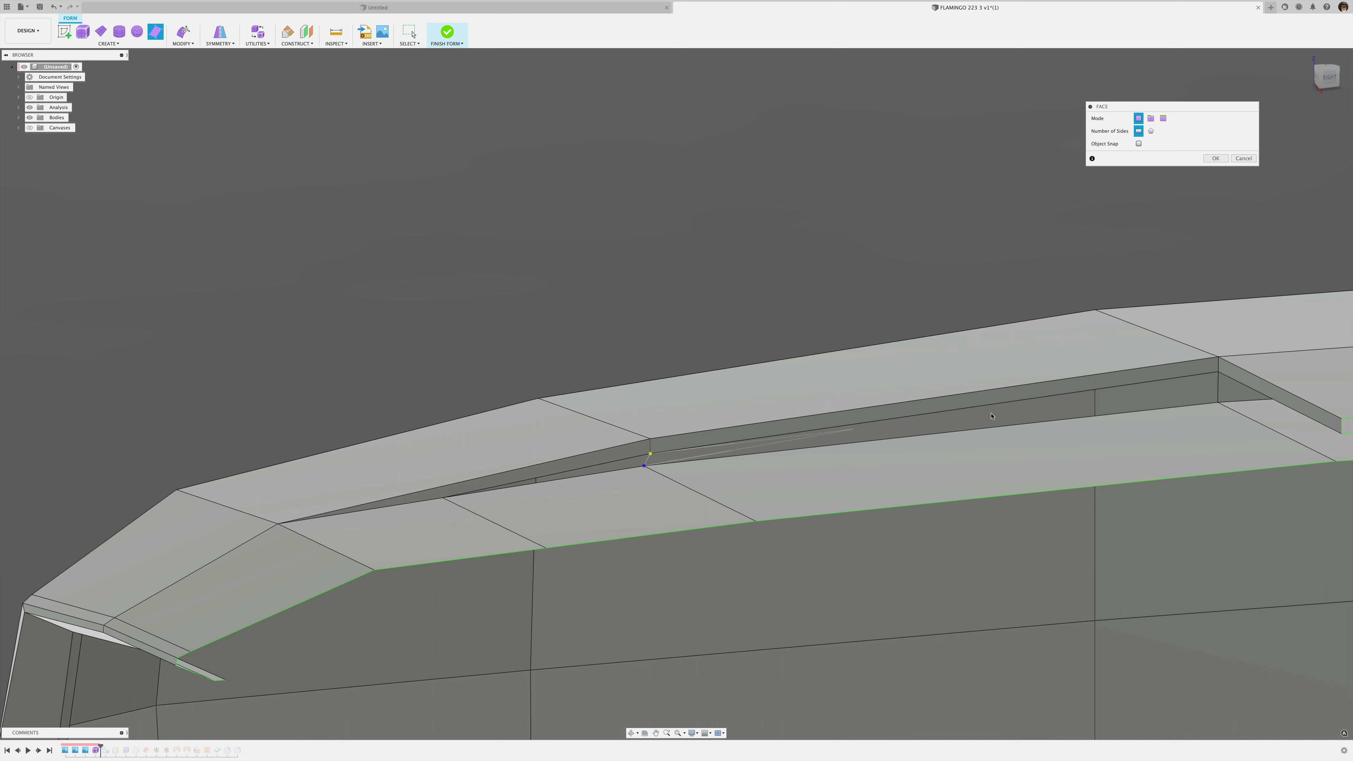
left_click(1218, 372)
left_click(1218, 403)
mouse_move(827, 323)
middle_mouse_down("shift")
mouse_move(885, 357)
mouse_move(807, 351)
mouse_move(816, 344)
mouse_move(629, 394)
middle_mouse_up("shift")
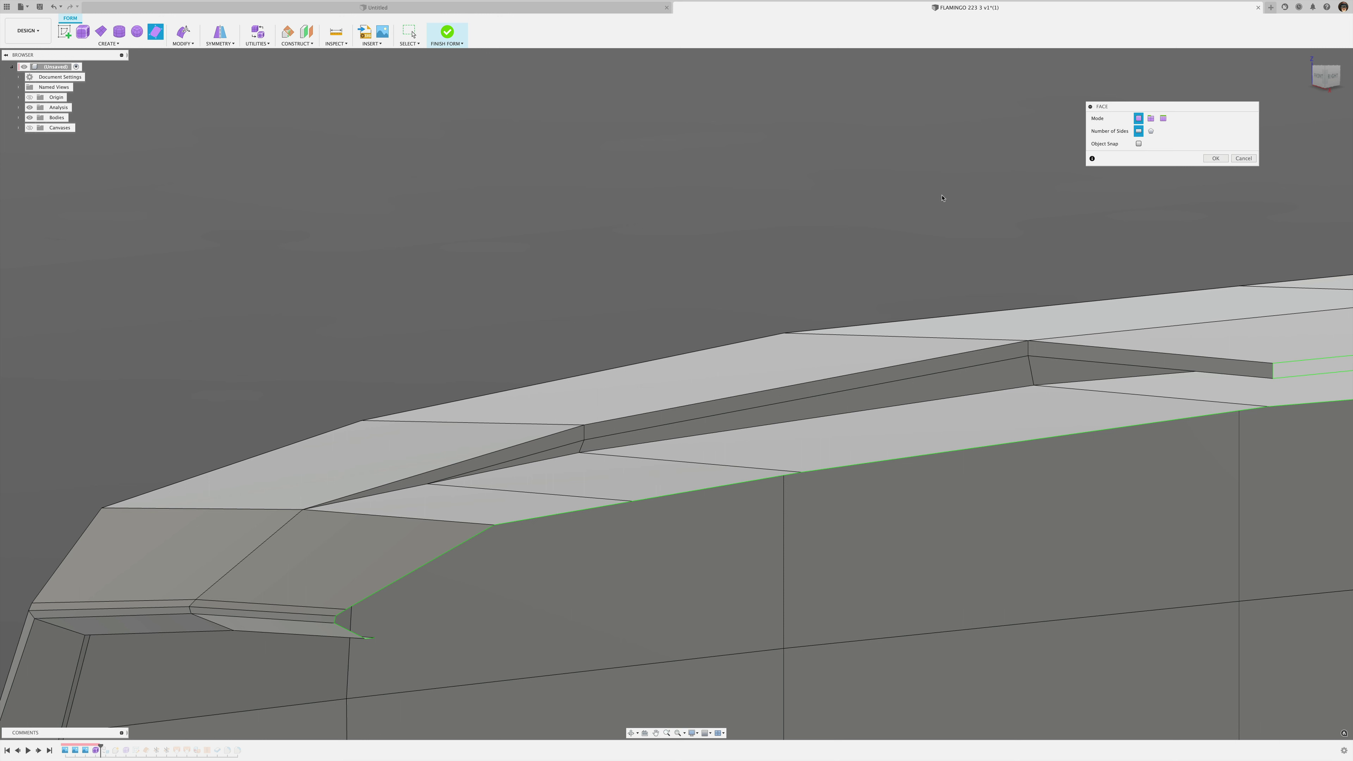
right_click(856, 196)
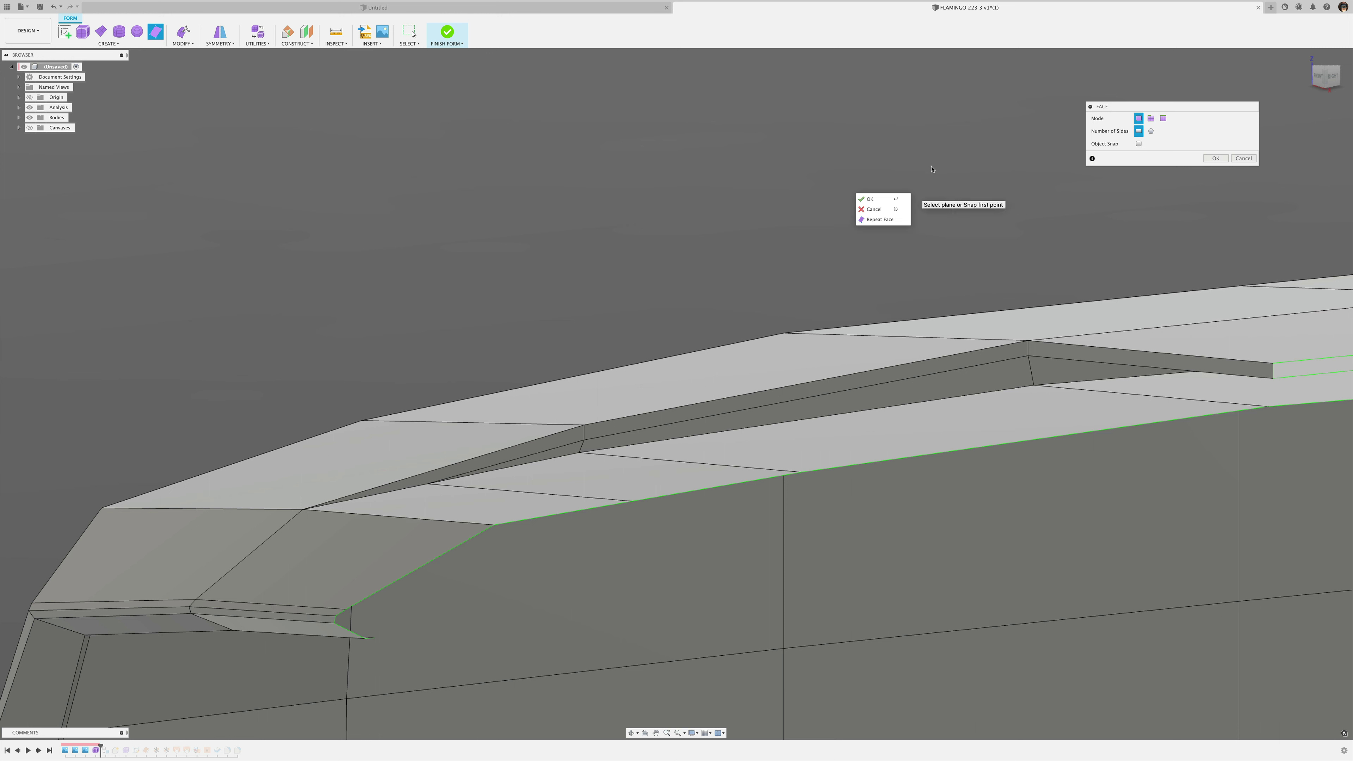
left_click(874, 209)
- Insert Simple points just above the floor on the side wall's front and rear corner edges and the rear wall's short vertical edge
right_click(882, 201)
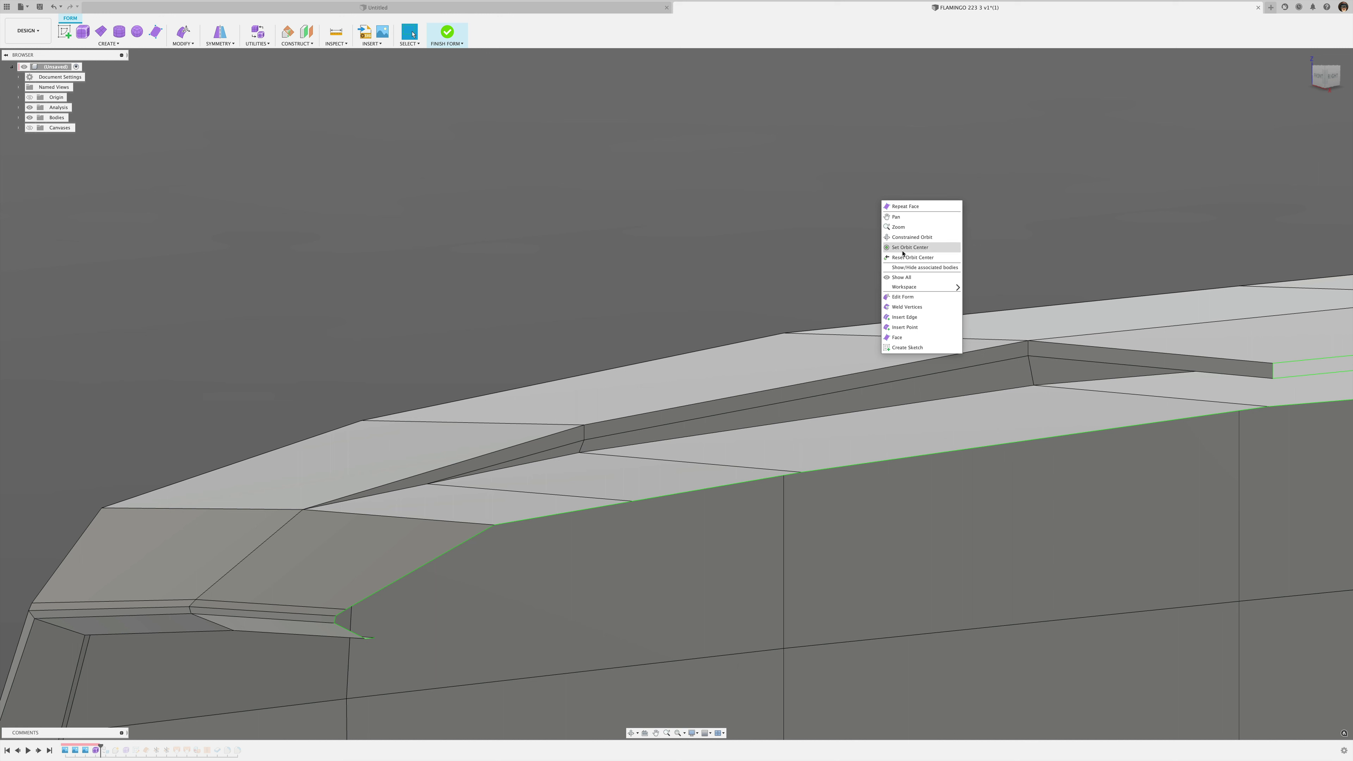
left_click(905, 327)
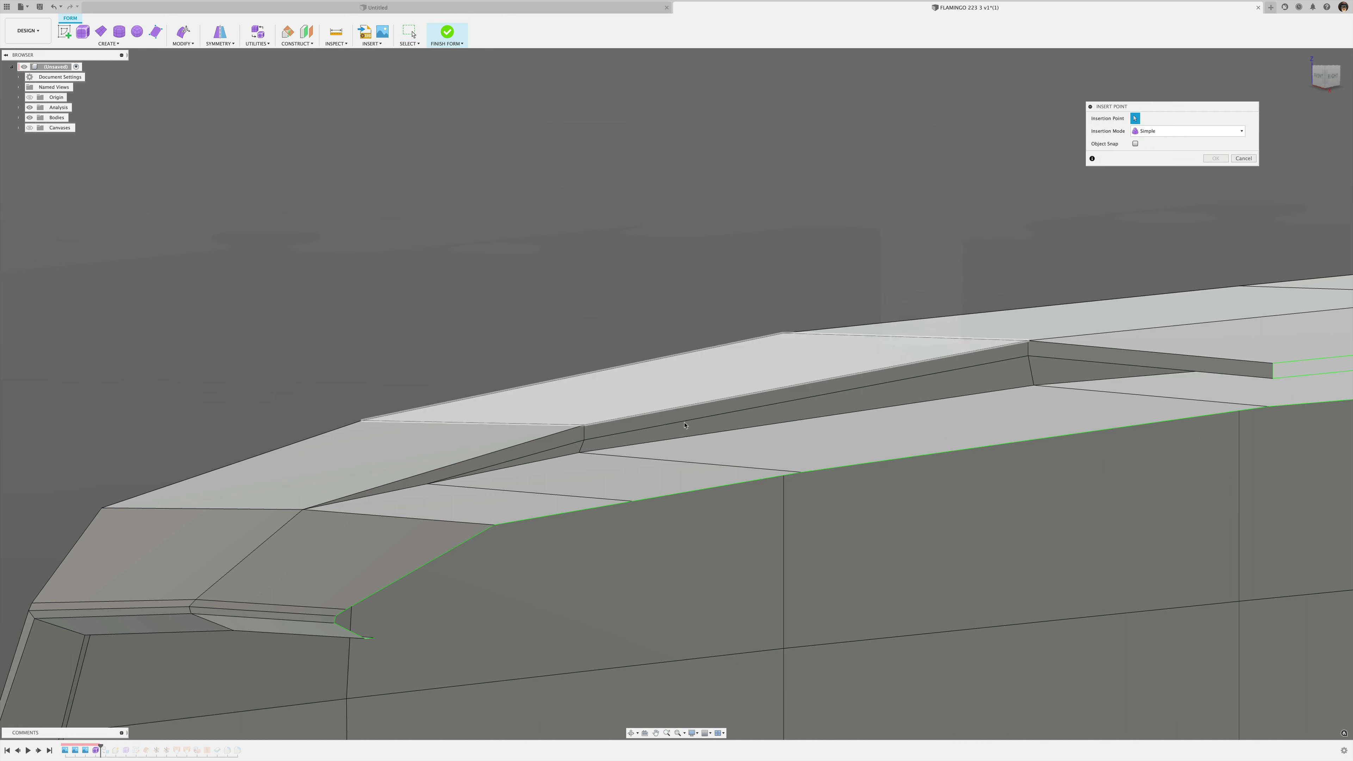
left_click(581, 448)
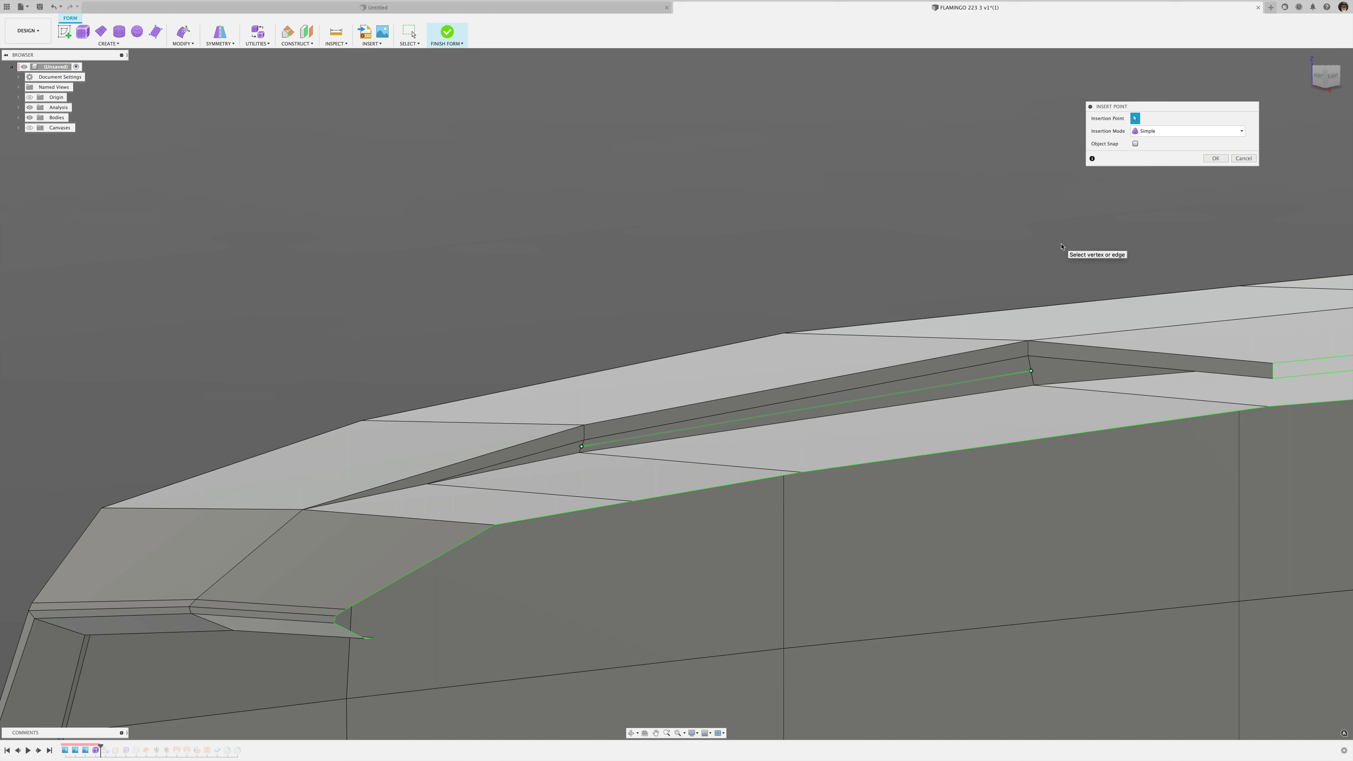
left_click(1033, 380)
middle_click_drag(1007, 368, 777, 371)
middle_click_drag(885, 371, 962, 387, "shift")
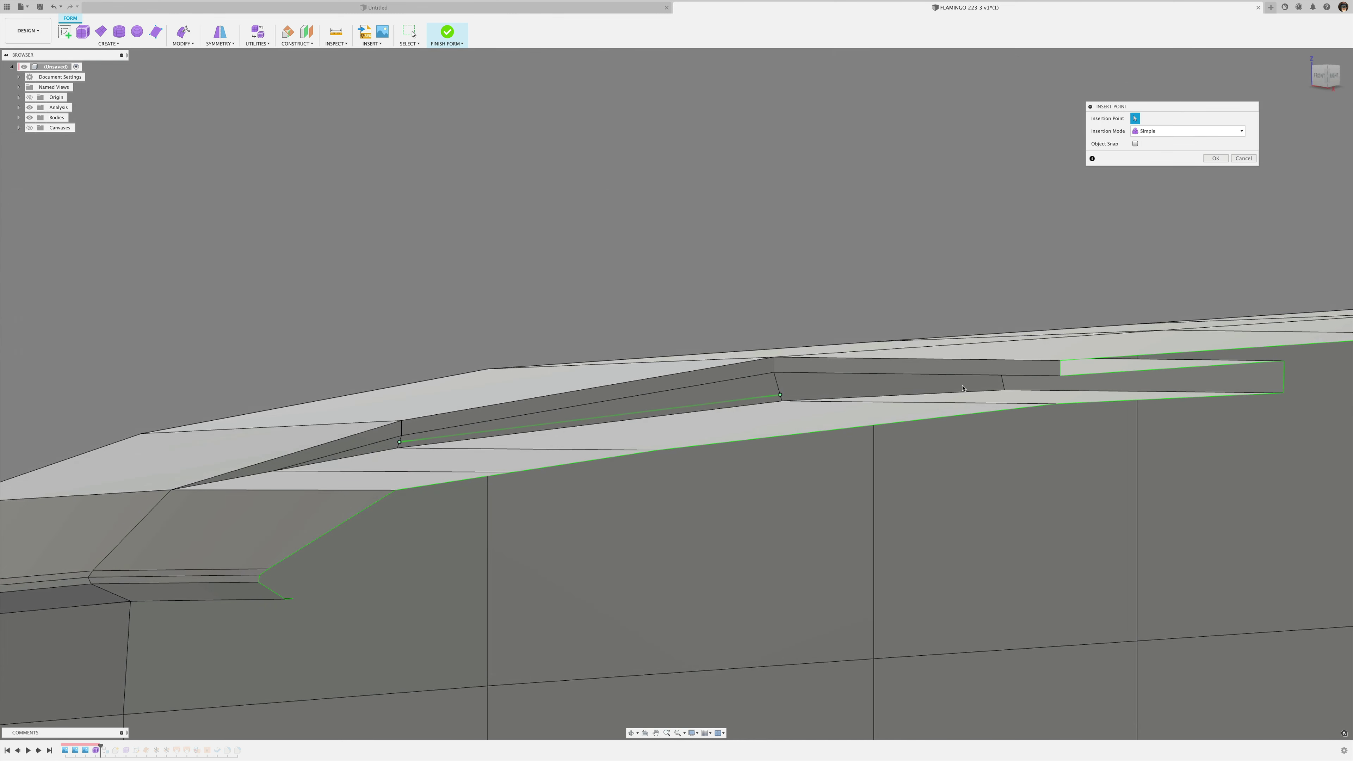
left_click(1003, 384)
- Hide the section analysis, extend the inserted points across the rear wall to the symmetry line, and confirm the insertion
middle_click_drag(1083, 226, 163, 271, "shift")
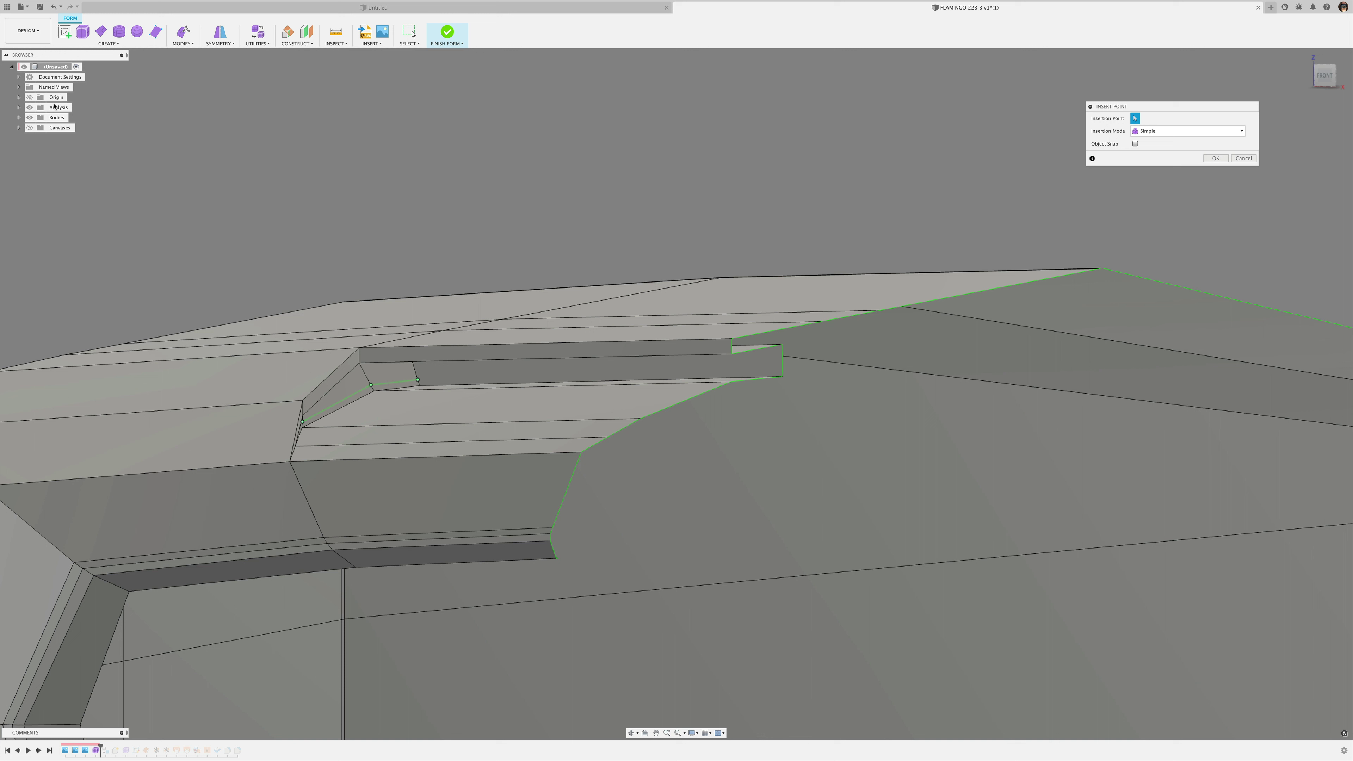
left_click(32, 107)
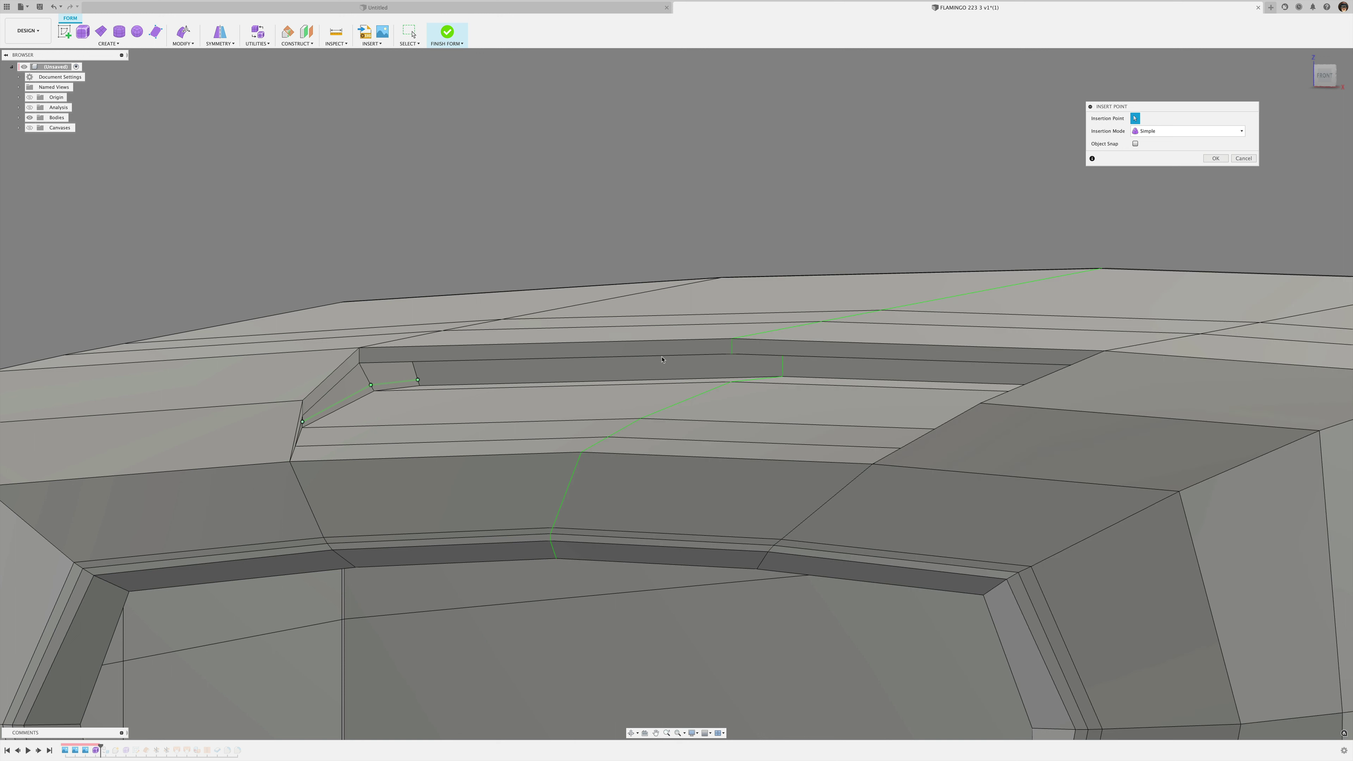
left_click(782, 370)
left_click(1214, 158)
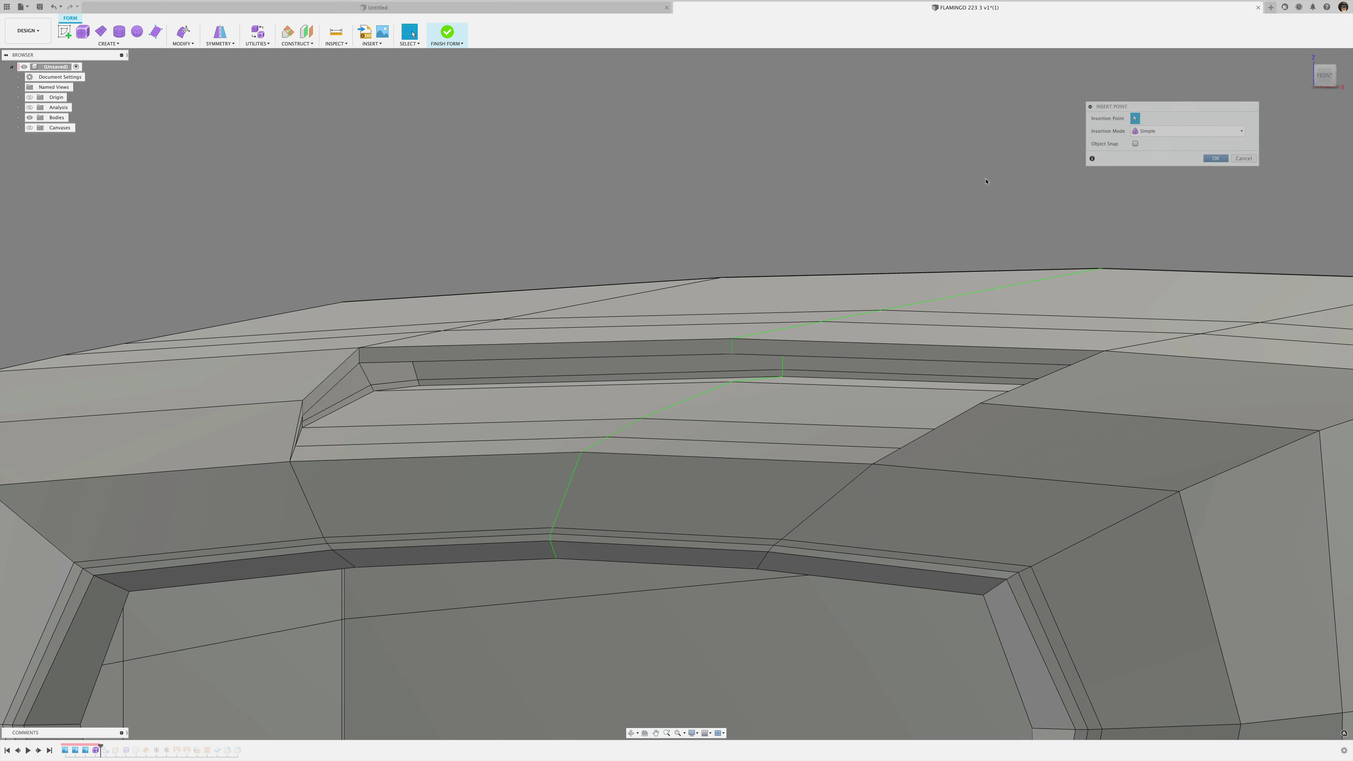
- Move the inserted vertex at the side wall's front corner slightly rearward with Edit Form
middle_click_drag(905, 198, 522, 151, "shift")
scroll(559, 233, "left", 5)
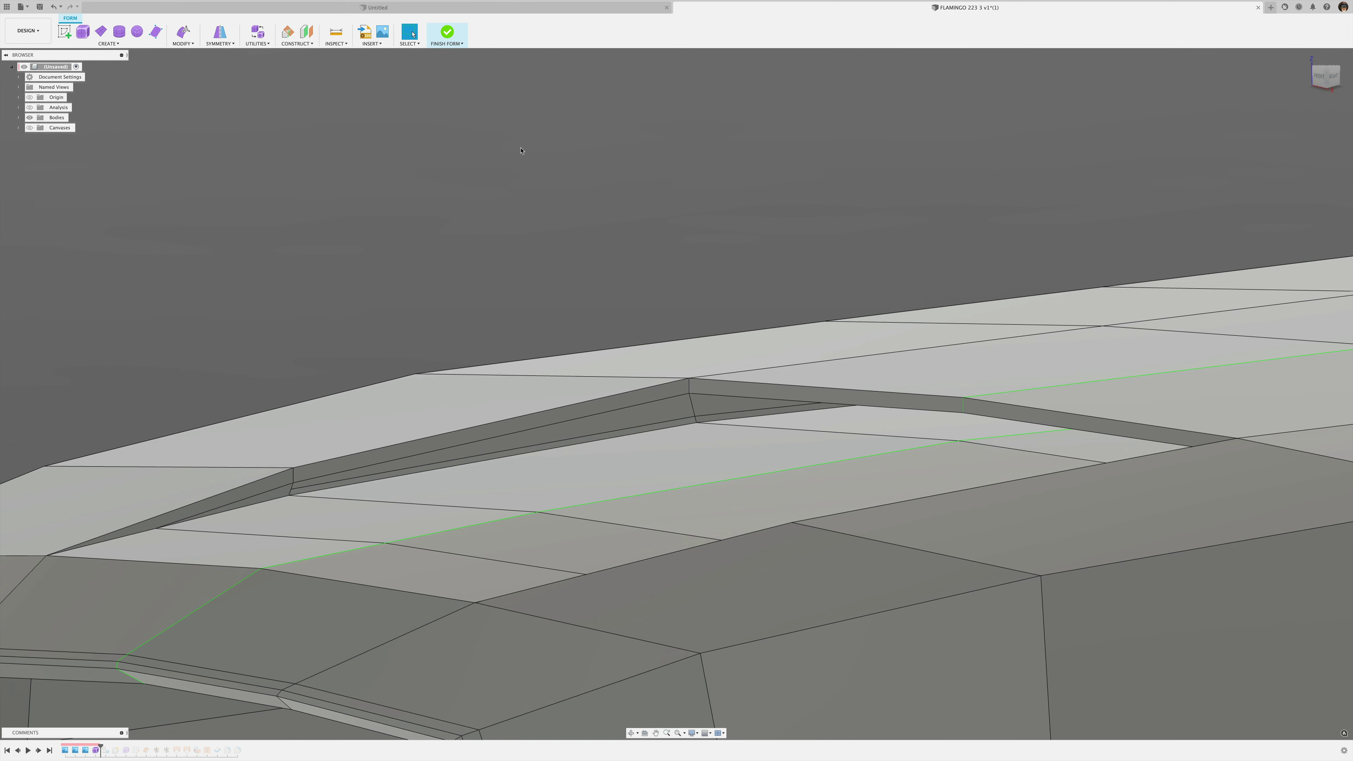
left_click(29, 108)
left_click(31, 108)
middle_click_drag(370, 191, 367, 195, "shift")
middle_click_drag(247, 467, 459, 449)
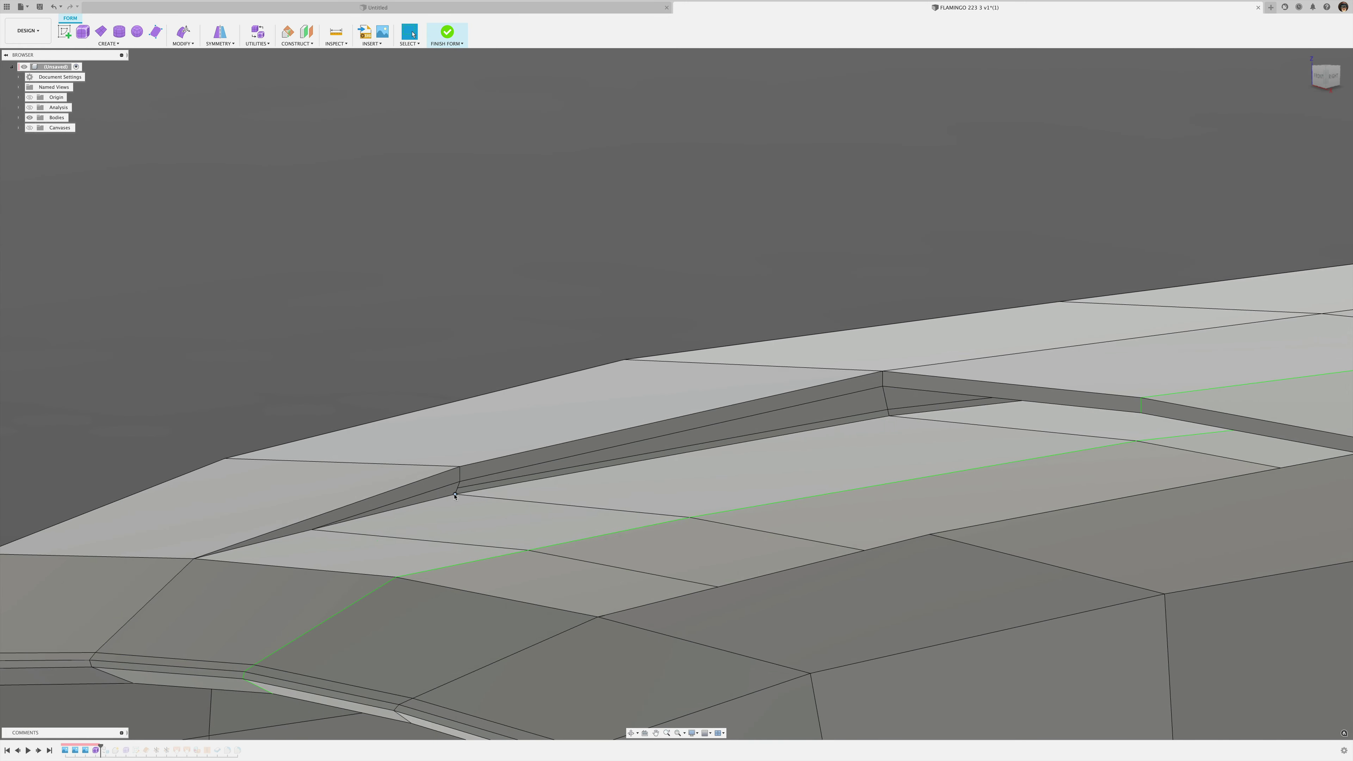
scroll(458, 492, "down", 3)
scroll(458, 491, "up", 7)
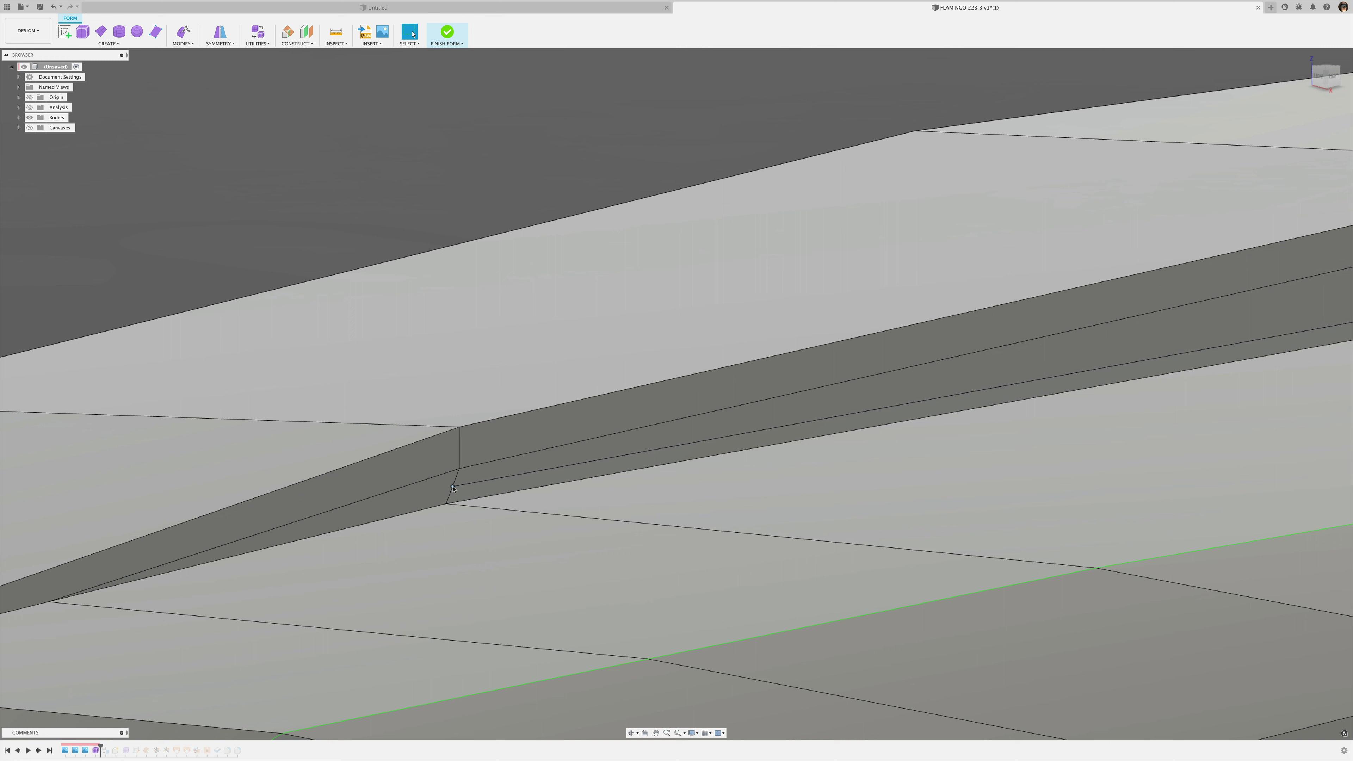
right_click(398, 175)
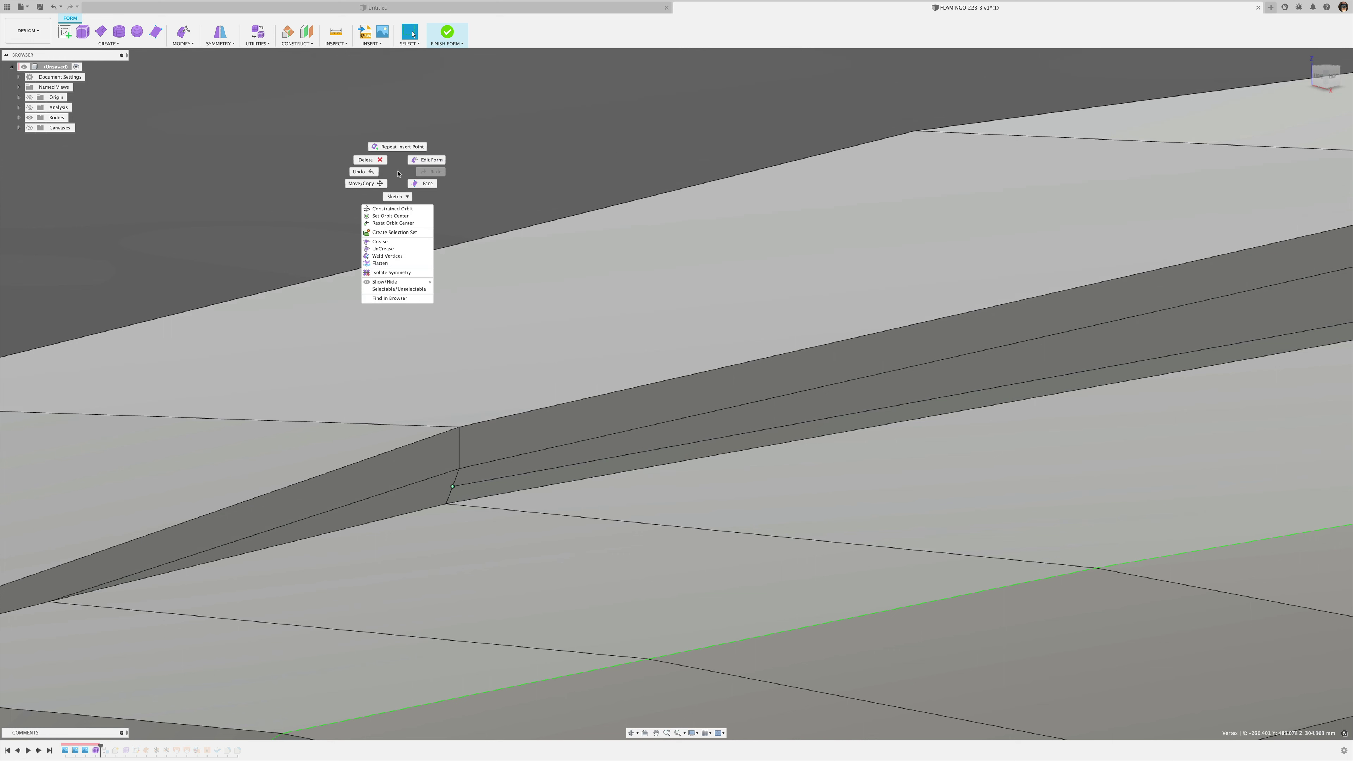
left_click(423, 158)
middle_click_drag(453, 348, 405, 395, "shift")
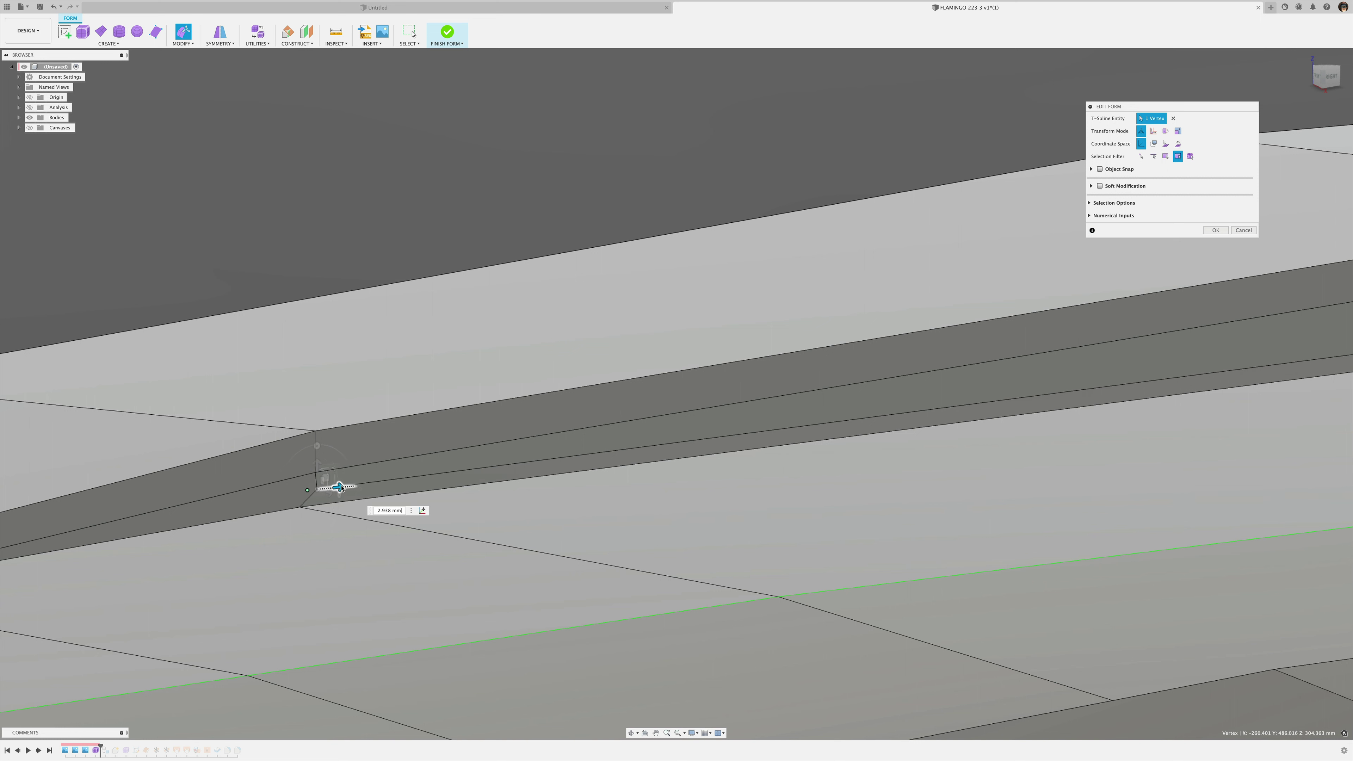
middle_click_drag(324, 374, 537, 215)
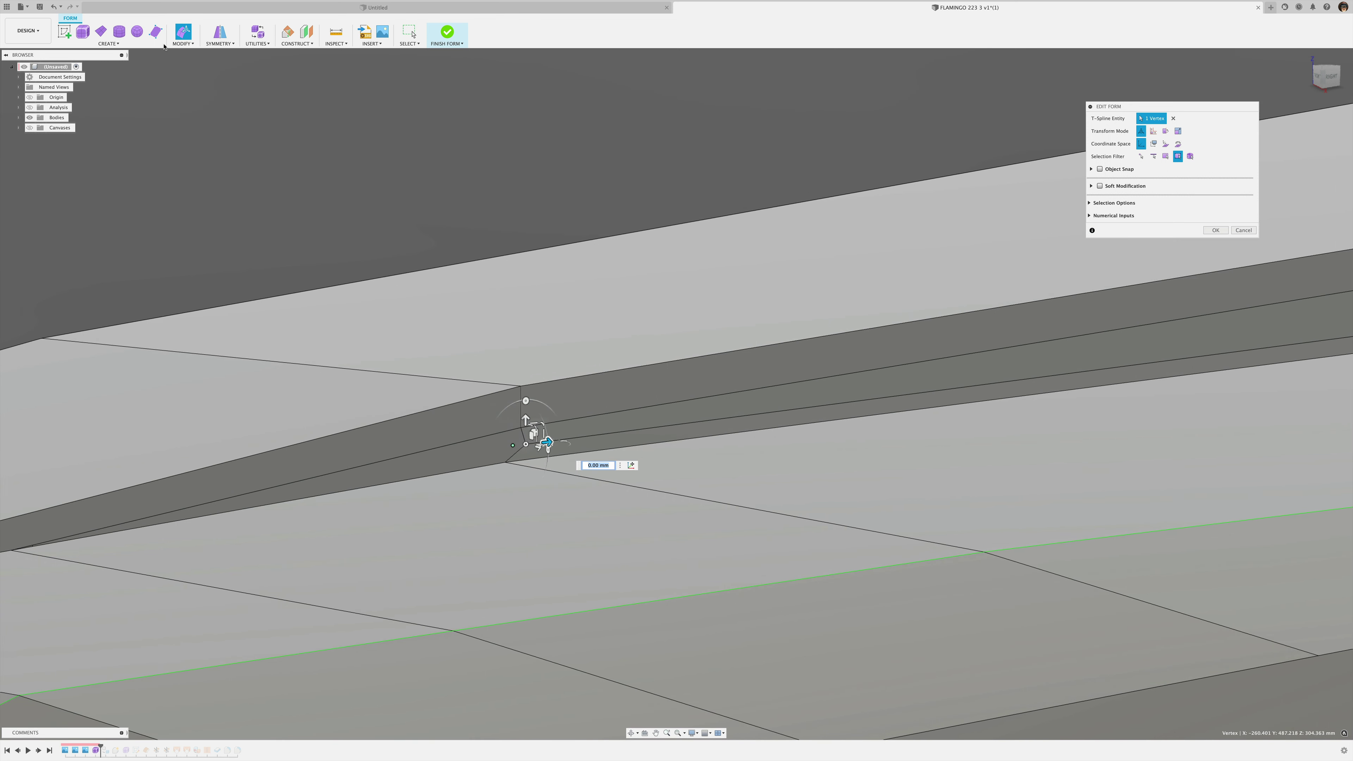
- Create a four-sided face closing the gap between the front floor vertex, the strip's lower corner, the moved vertex and the floor corner
left_click(156, 33)
middle_click_drag(176, 533, 480, 525)
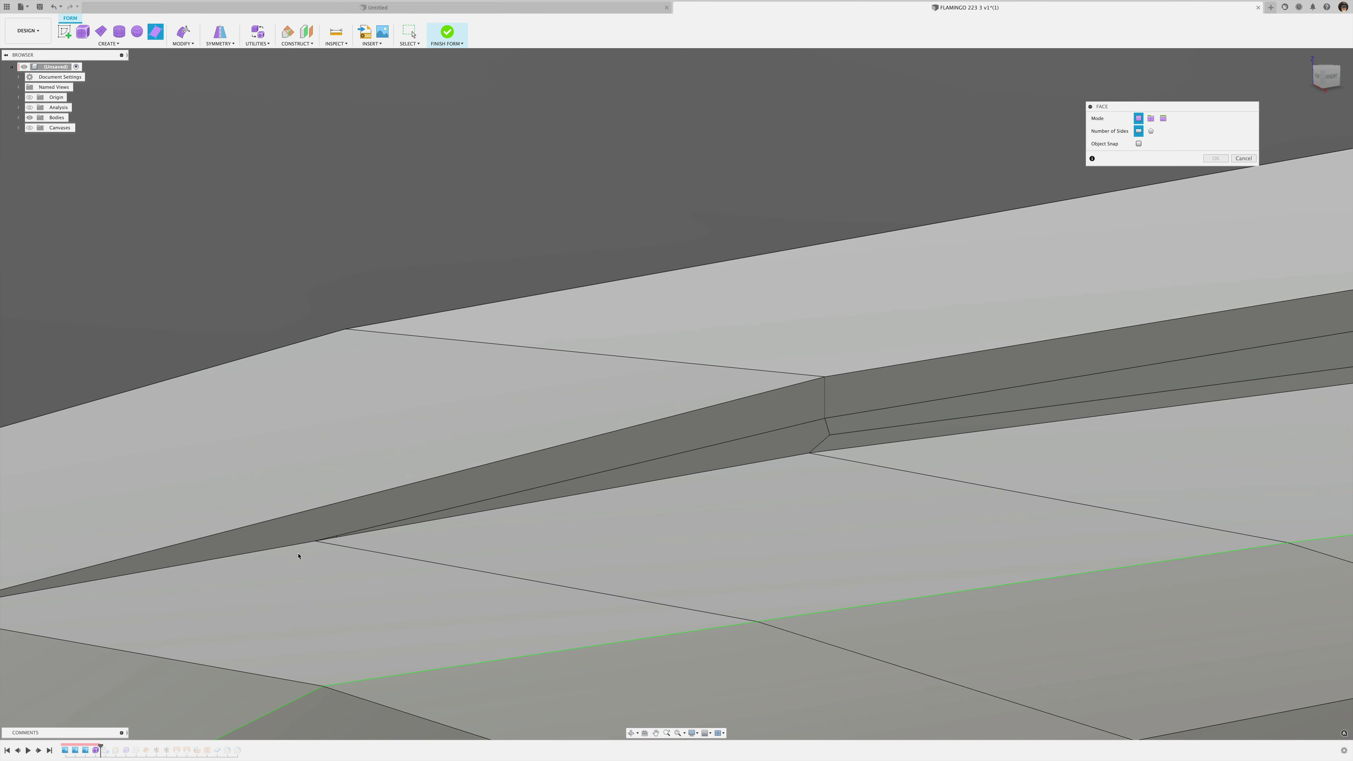
left_click(317, 543)
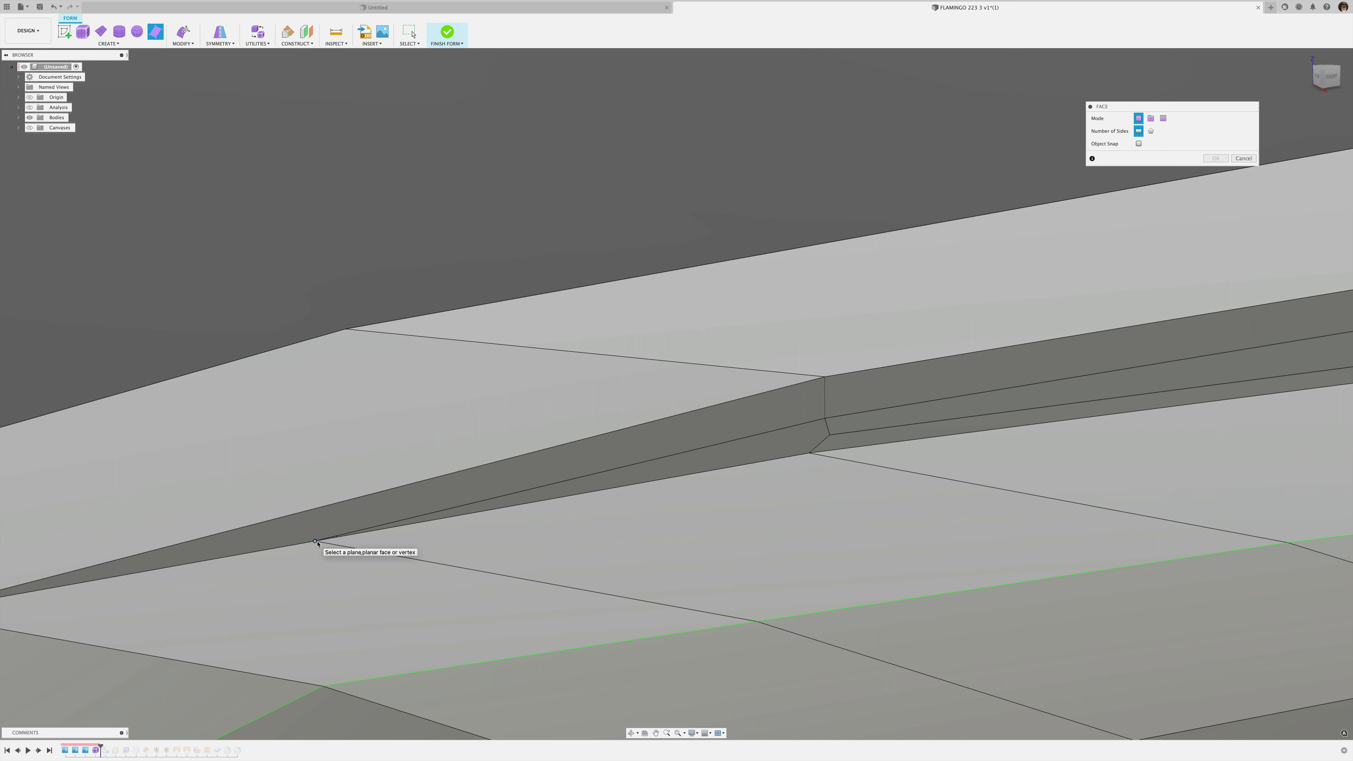
left_click(825, 418)
left_click(830, 435)
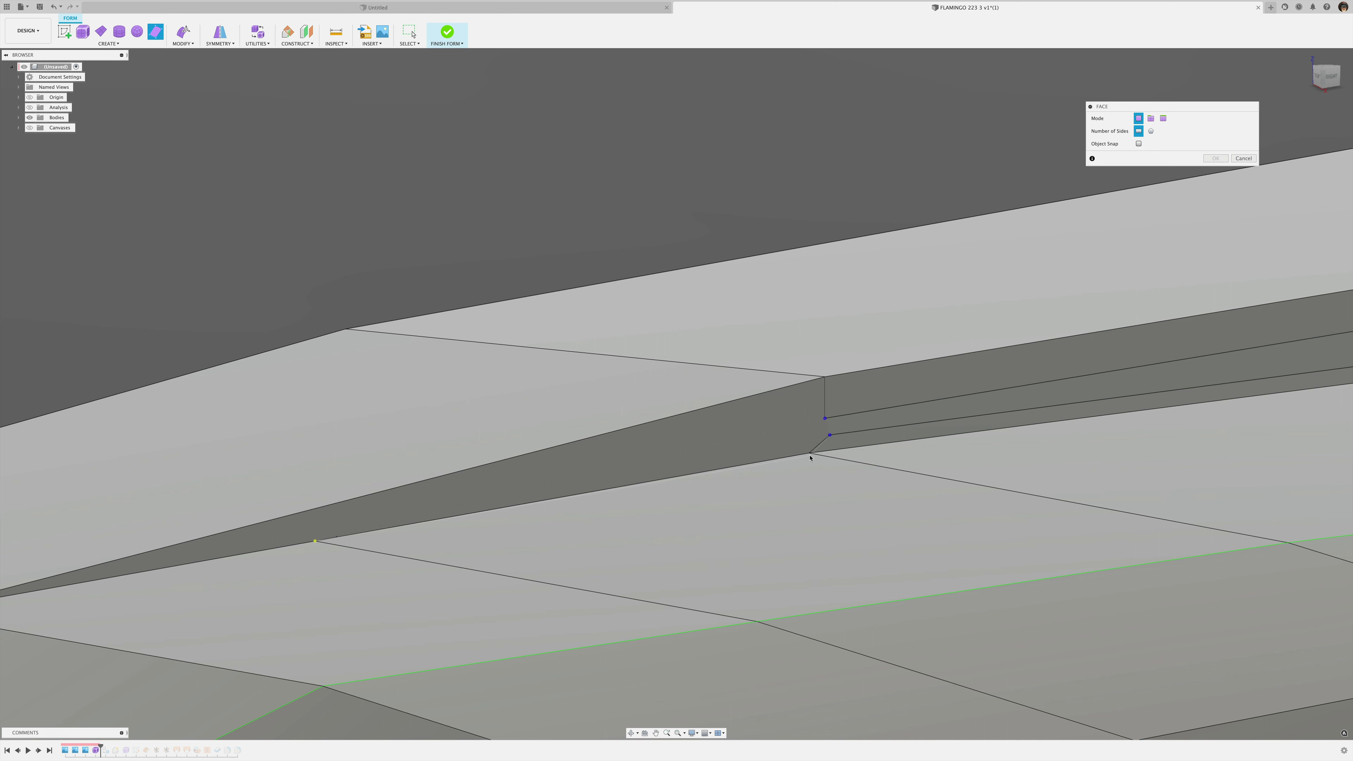
left_click(811, 454)
middle_click_drag(1000, 257, 829, 366, "shift")
scroll(889, 280, "down", 5)
scroll(735, 340, "up", 5)
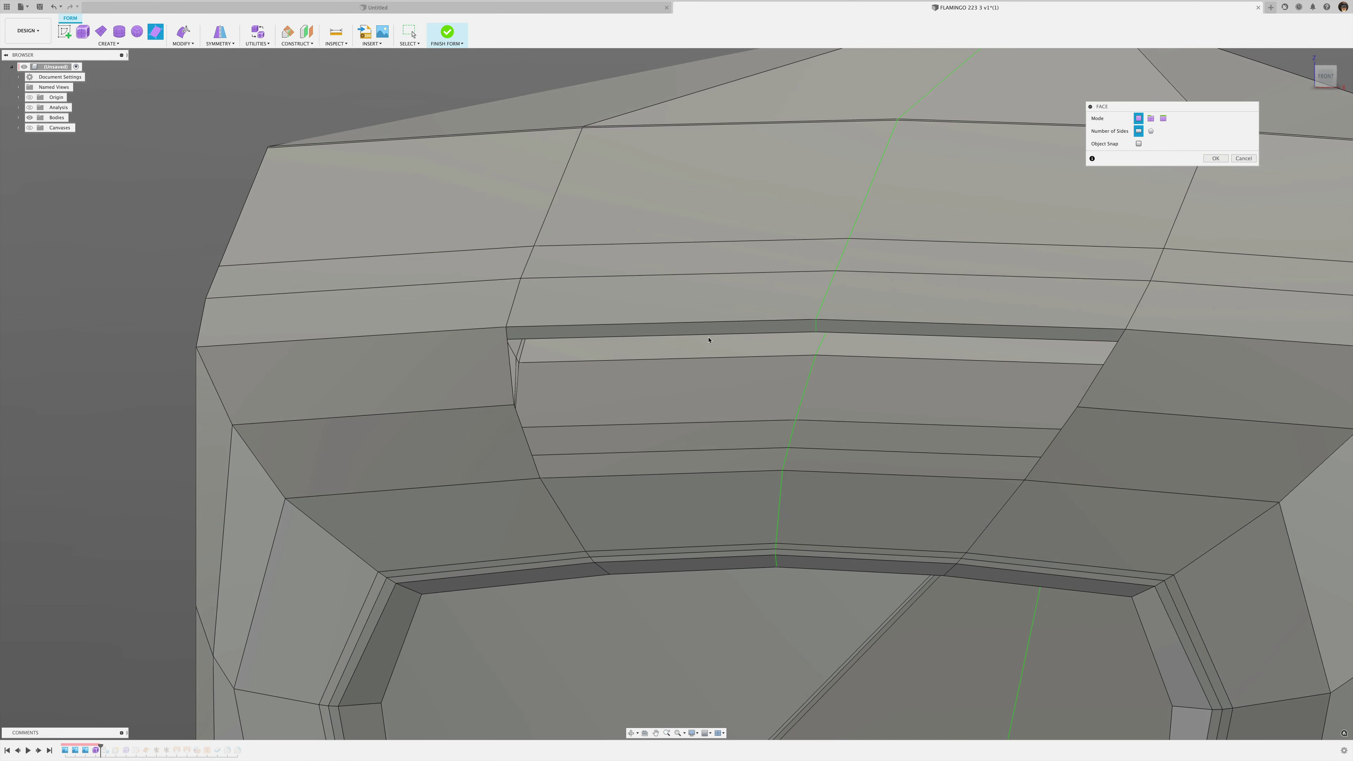
left_click(1215, 158)
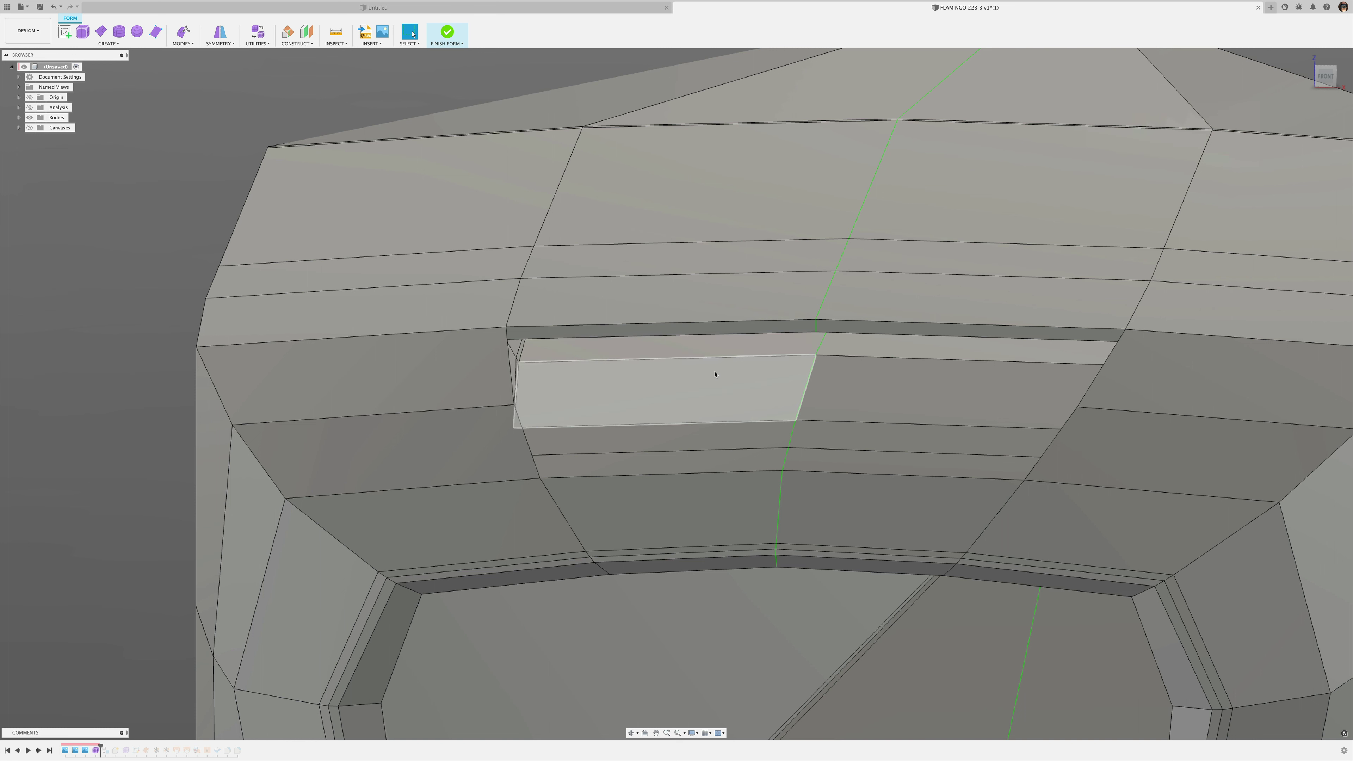
- Raise the lower edge of the opening's rear lip slightly with Edit Form and confirm the edit
left_click(739, 335)
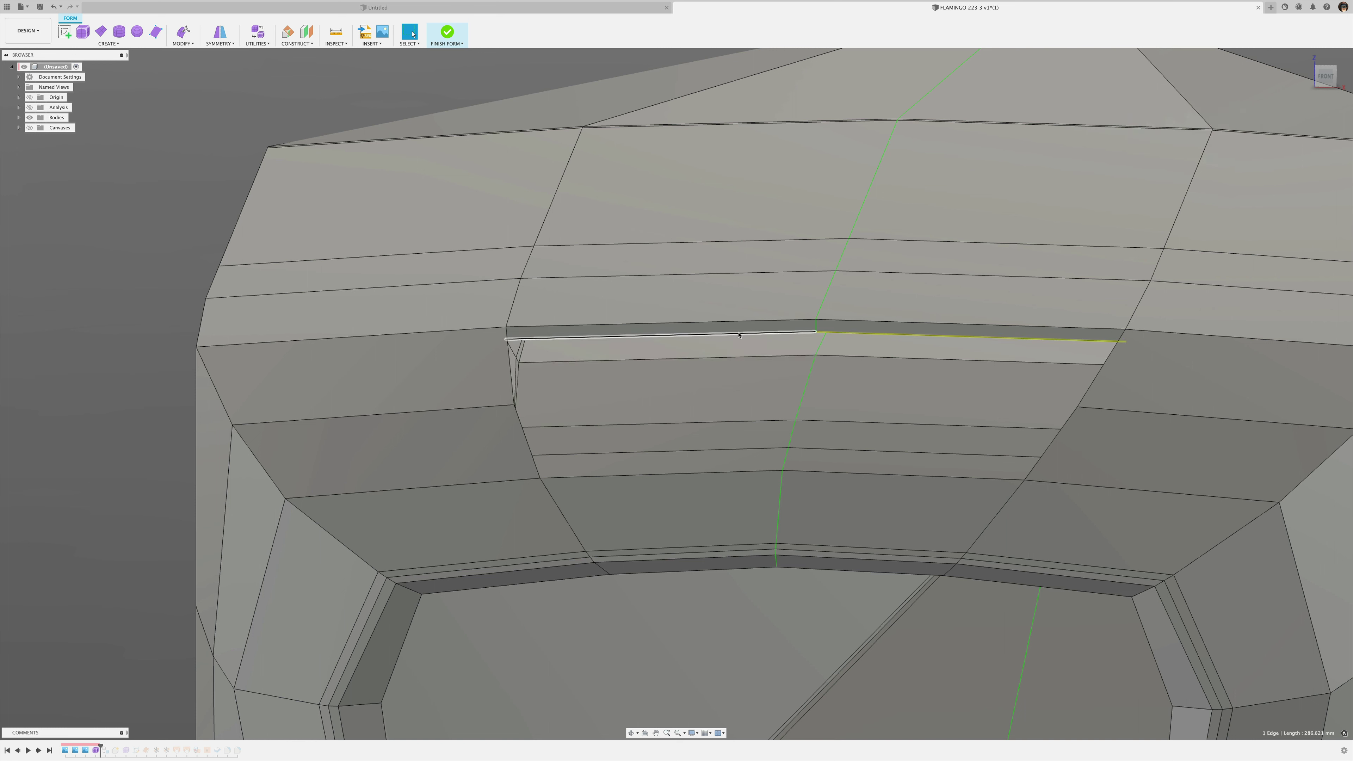
right_click(603, 305)
left_click(639, 289)
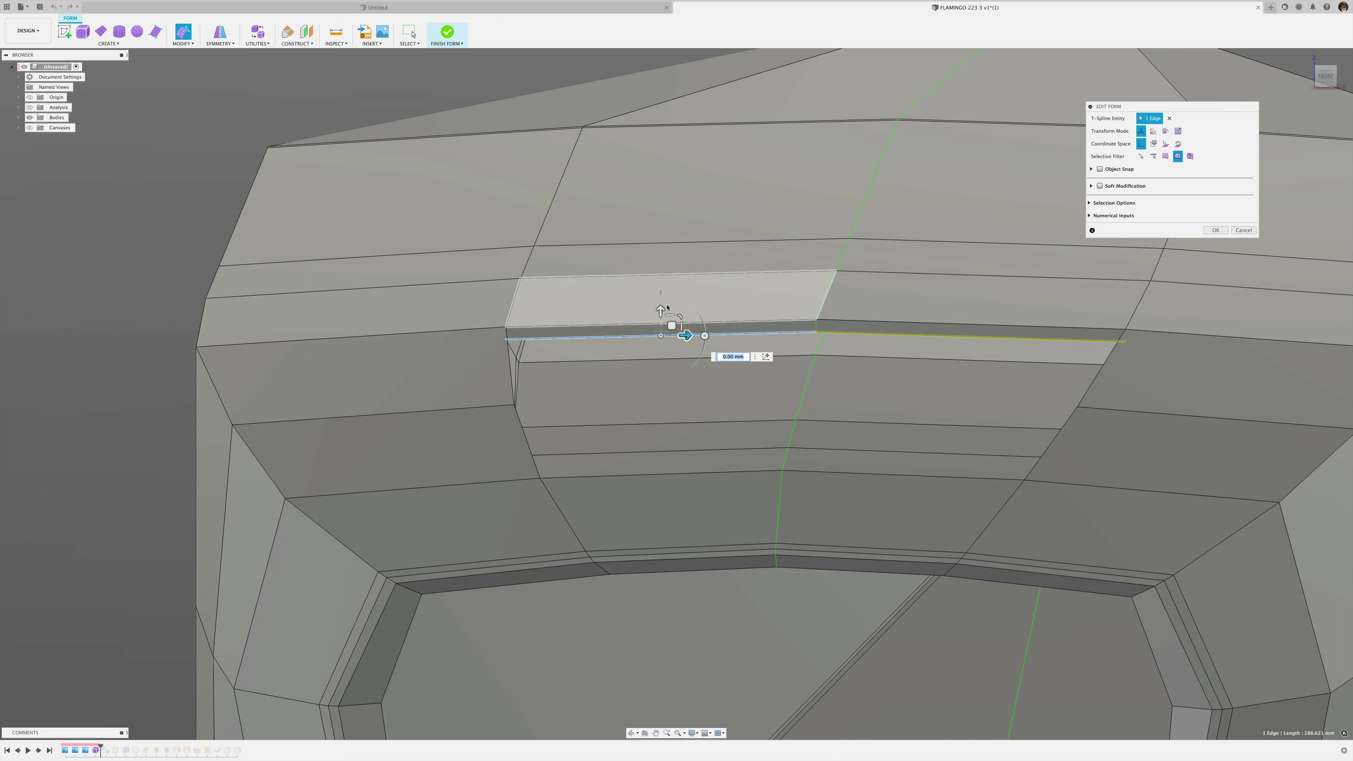
left_click_drag(661, 311, 662, 309)
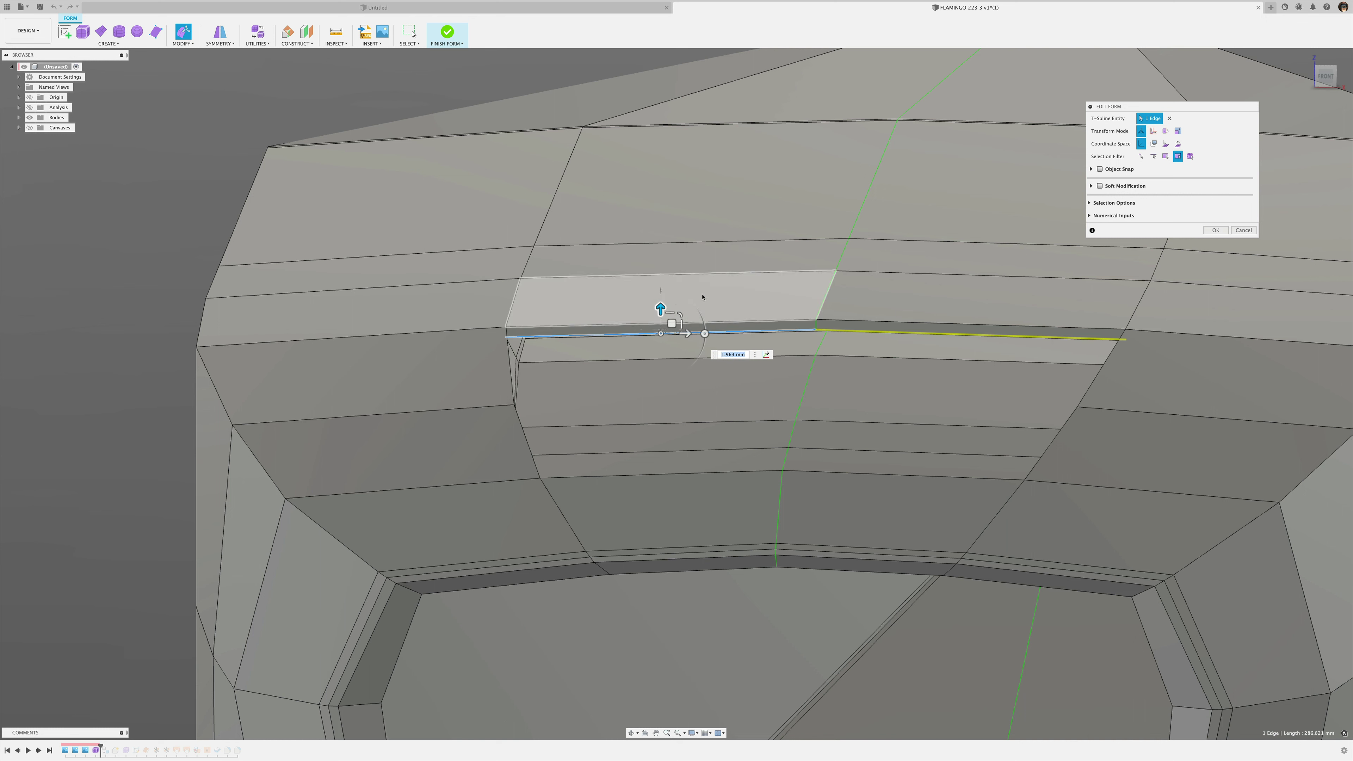
left_click(1216, 233)
- Switch the form to smooth display, clear the edge selection and inspect the scoop opening on the cowling
scroll(1086, 311, "down", 3)
middle_click_drag(1081, 317, 1031, 329, "shift")
scroll(797, 326, "down", 3)
middle_click_drag(790, 327, 728, 379)
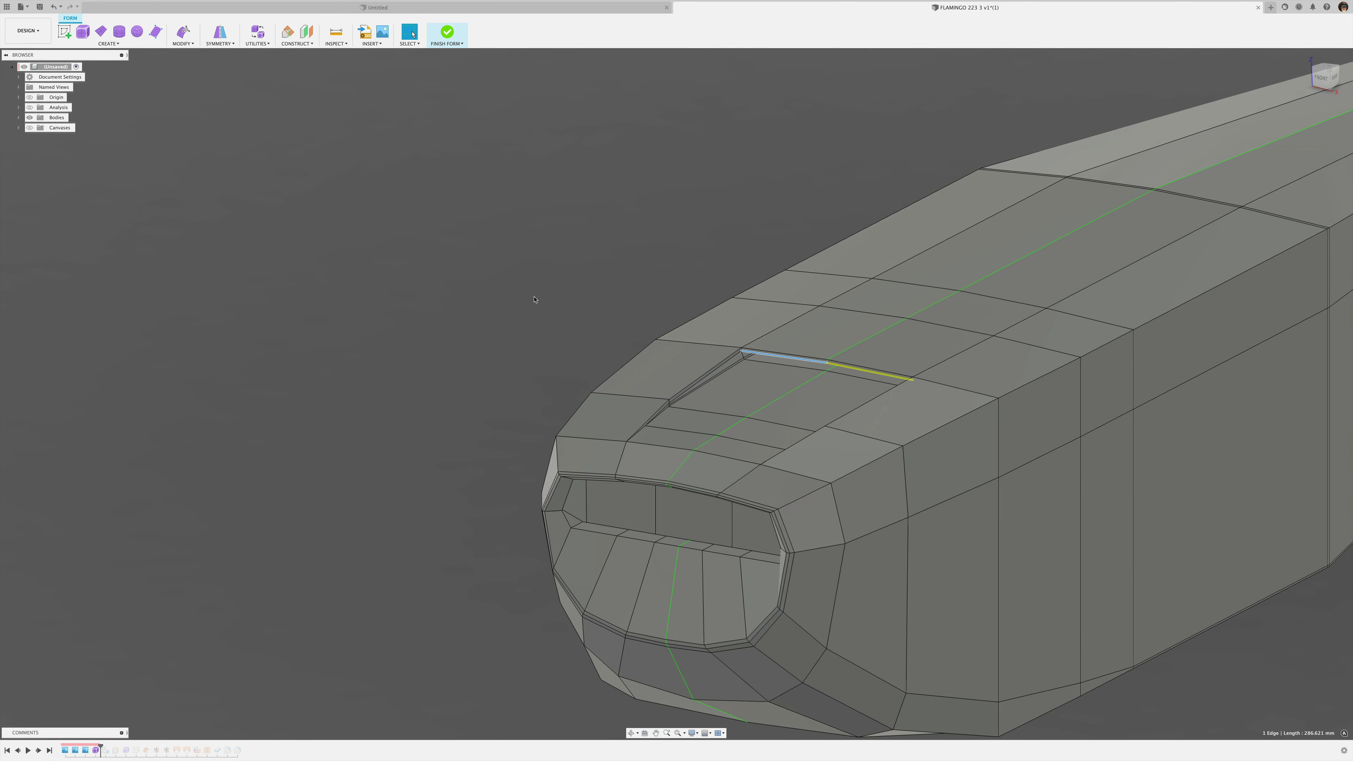
key("alt+3")
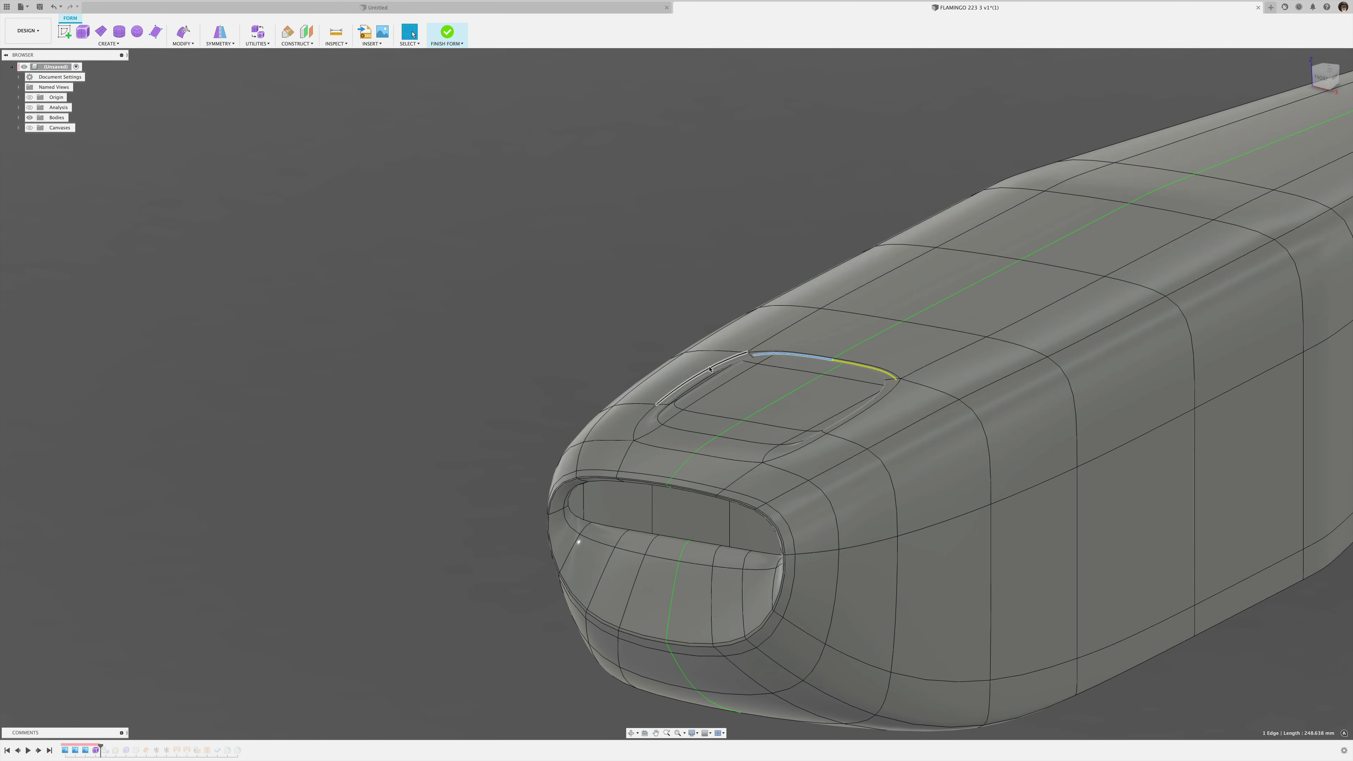
left_click(598, 264)
middle_click_drag(601, 268, 476, 234, "shift")
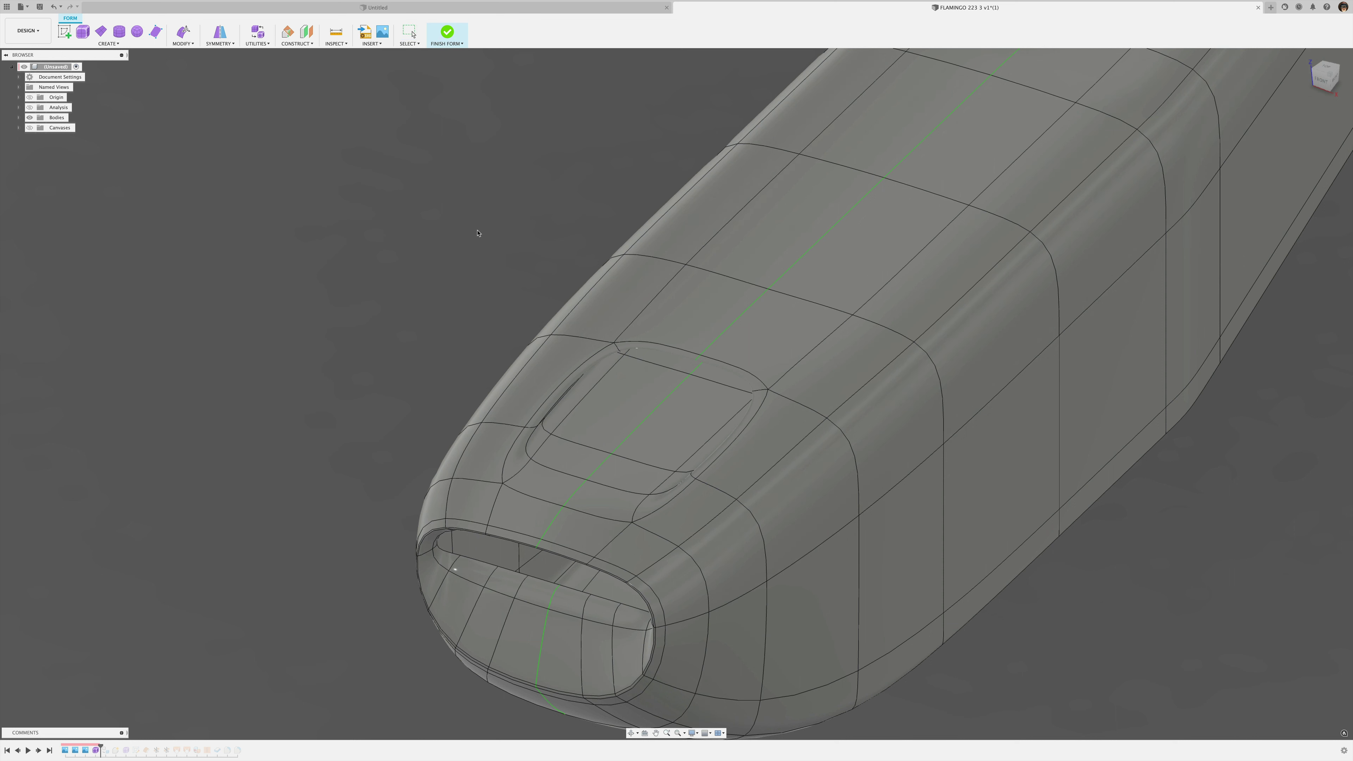
- Finish the form, switch to the Render workspace and view the scoop from the front of the nose
left_click(28, 30)
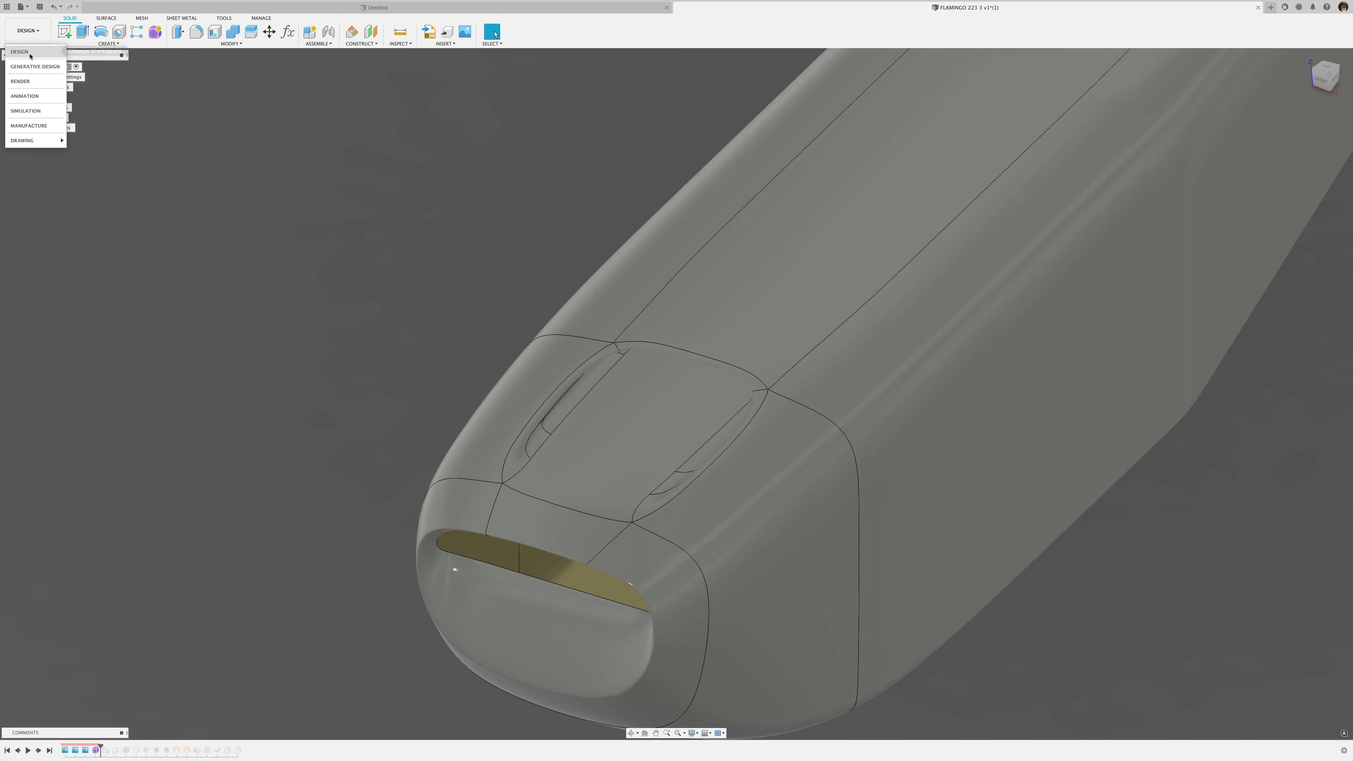
left_click(20, 82)
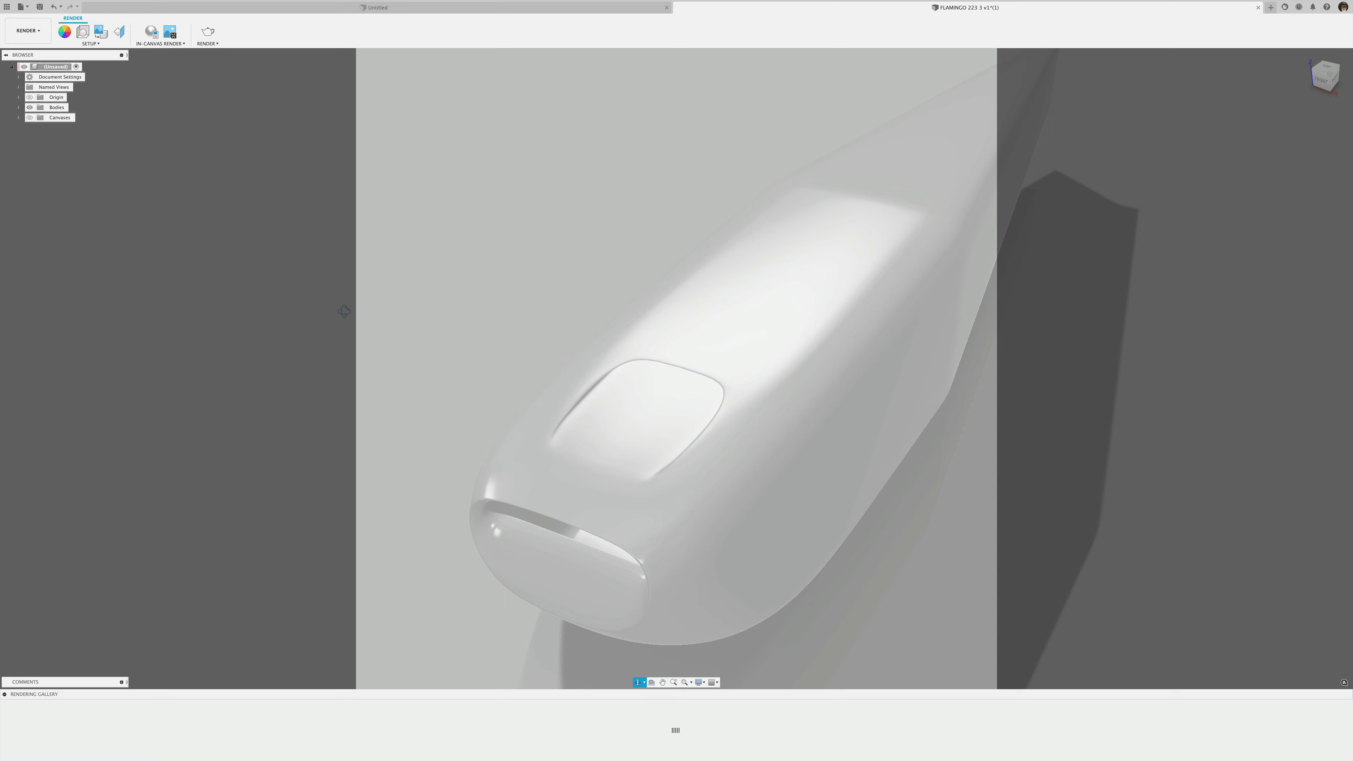
middle_click_drag(339, 310, 358, 312, "shift")
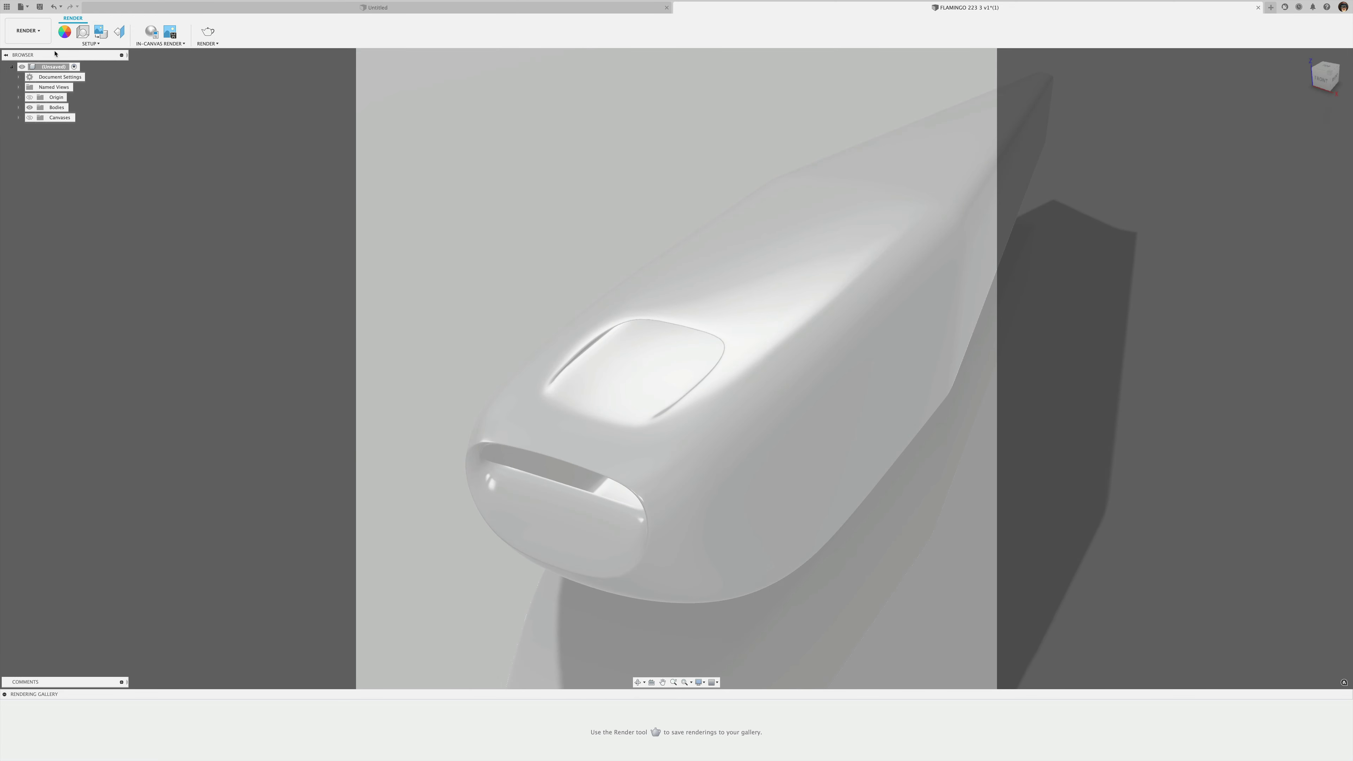
- Try the 4:3 Presentation, 16:9 Widescreen, 5:4 Landscape and 4:5 Portrait aspect ratios in the scene settings
left_click(83, 31)
left_click(1241, 369)
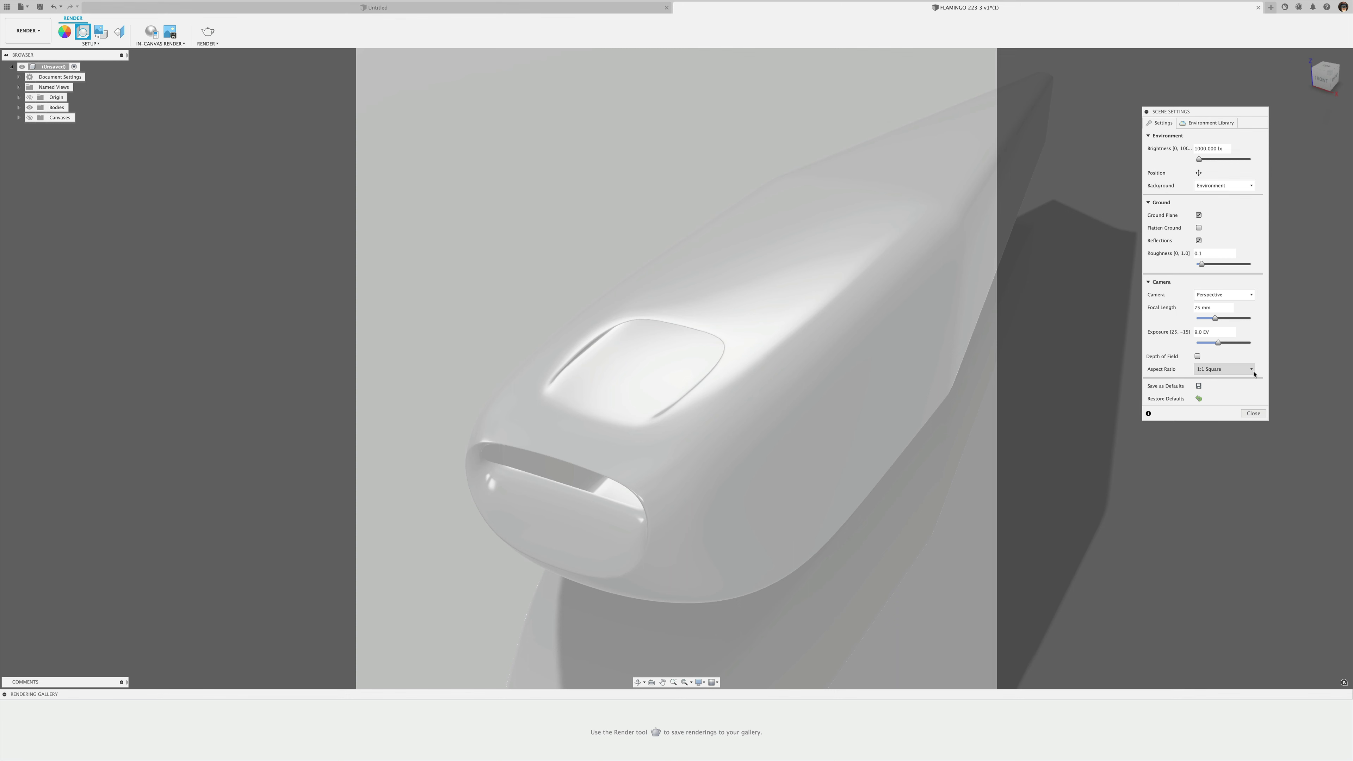
left_click(1223, 398)
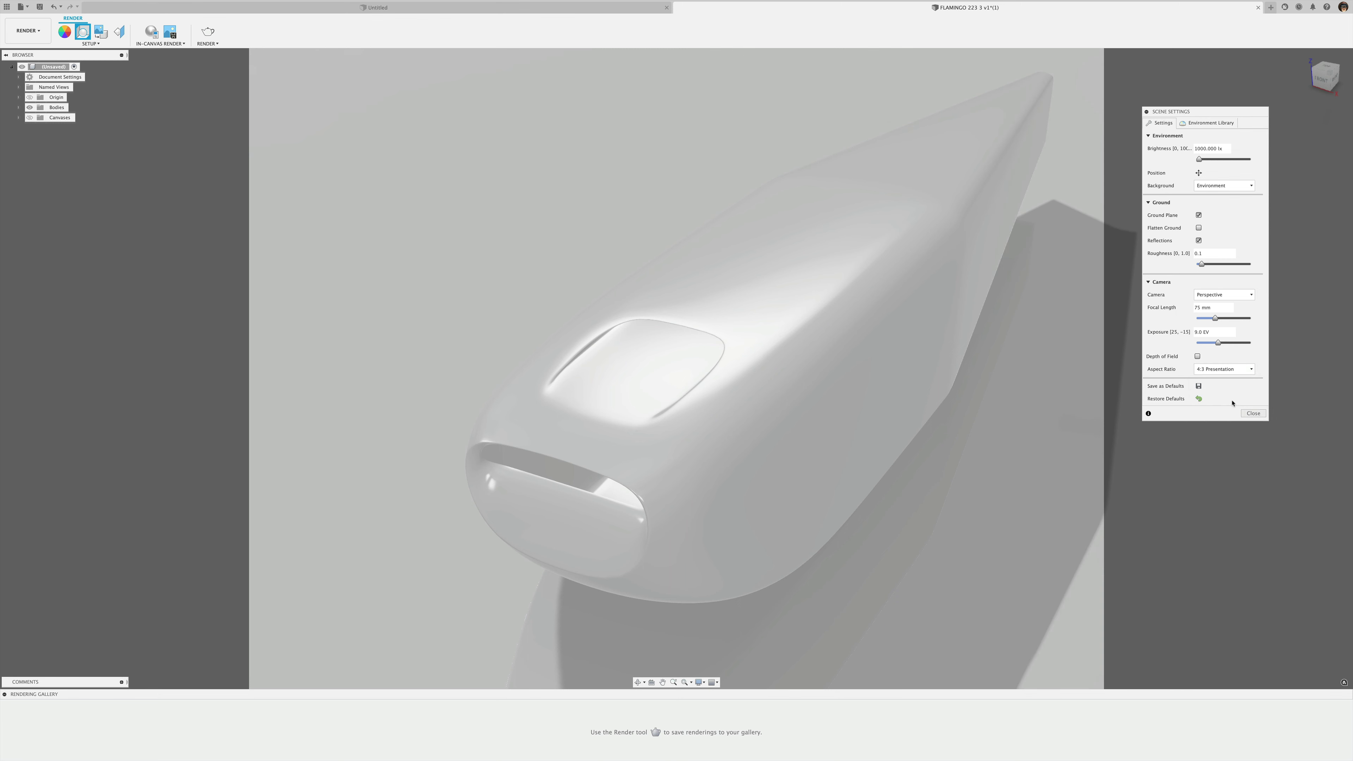
left_click(1210, 369)
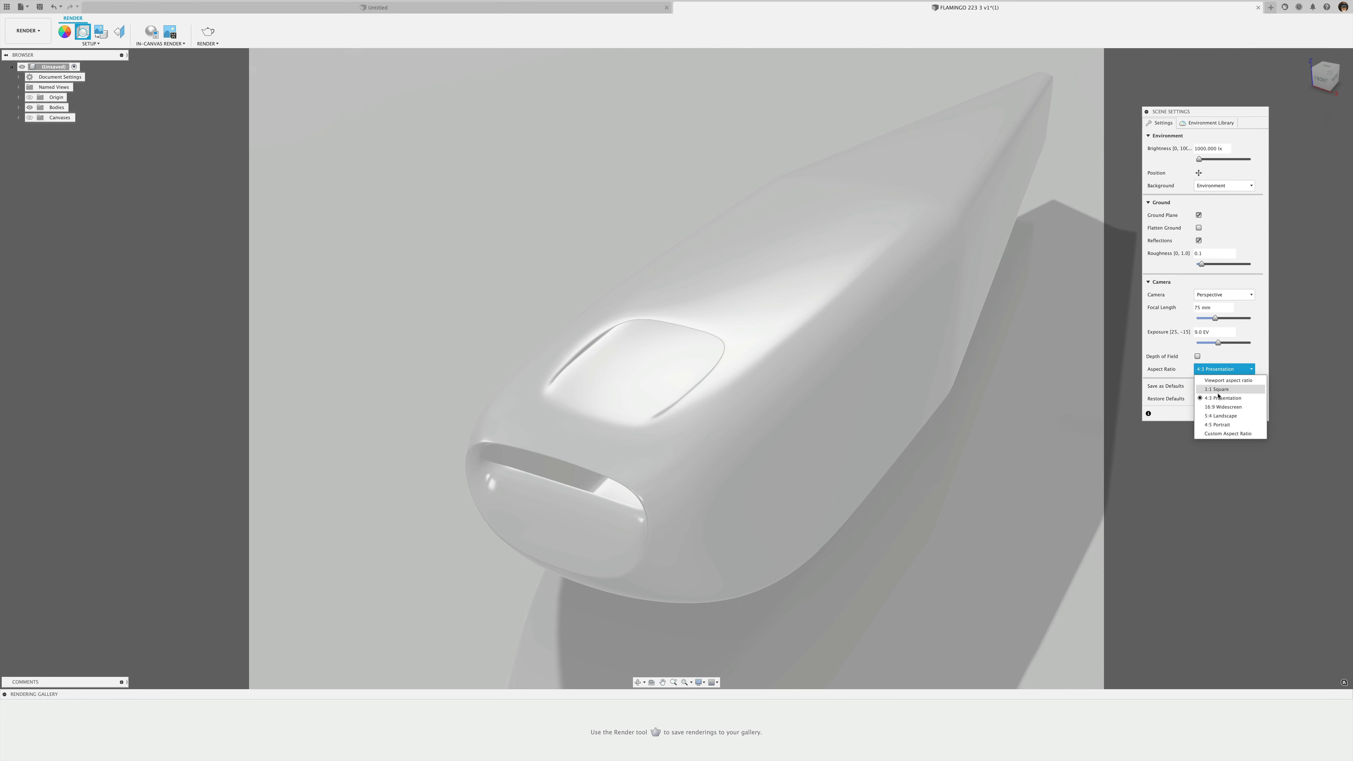
left_click(1213, 409)
left_click(1236, 369)
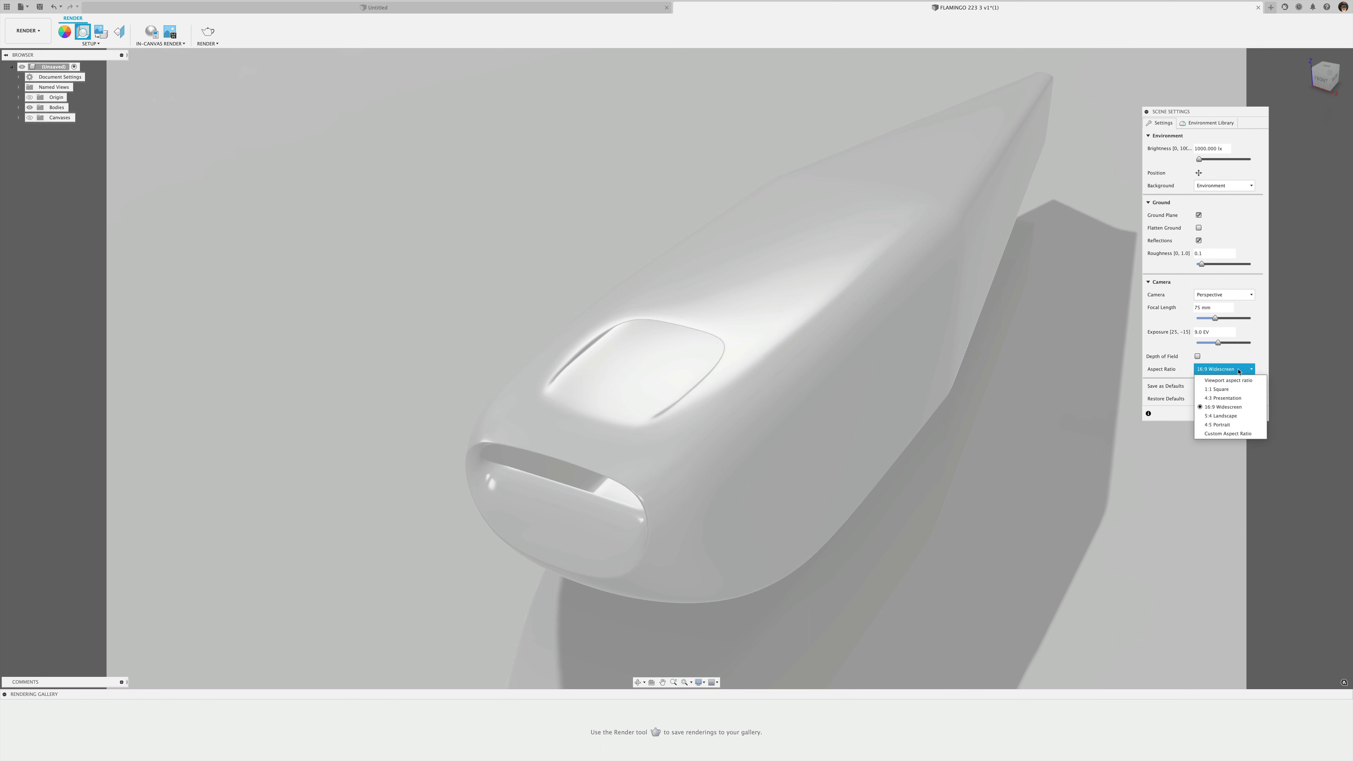
left_click(1248, 419)
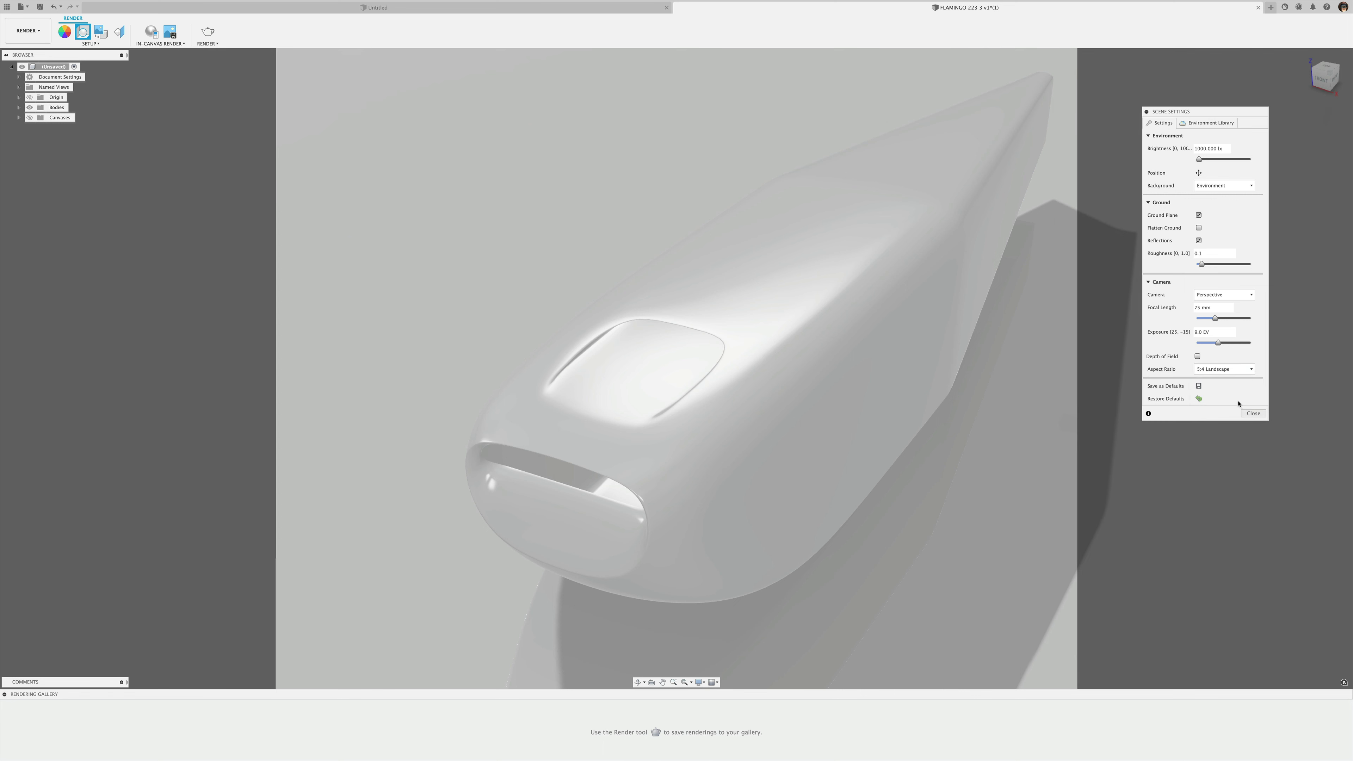
left_click(1230, 369)
left_click(1225, 424)
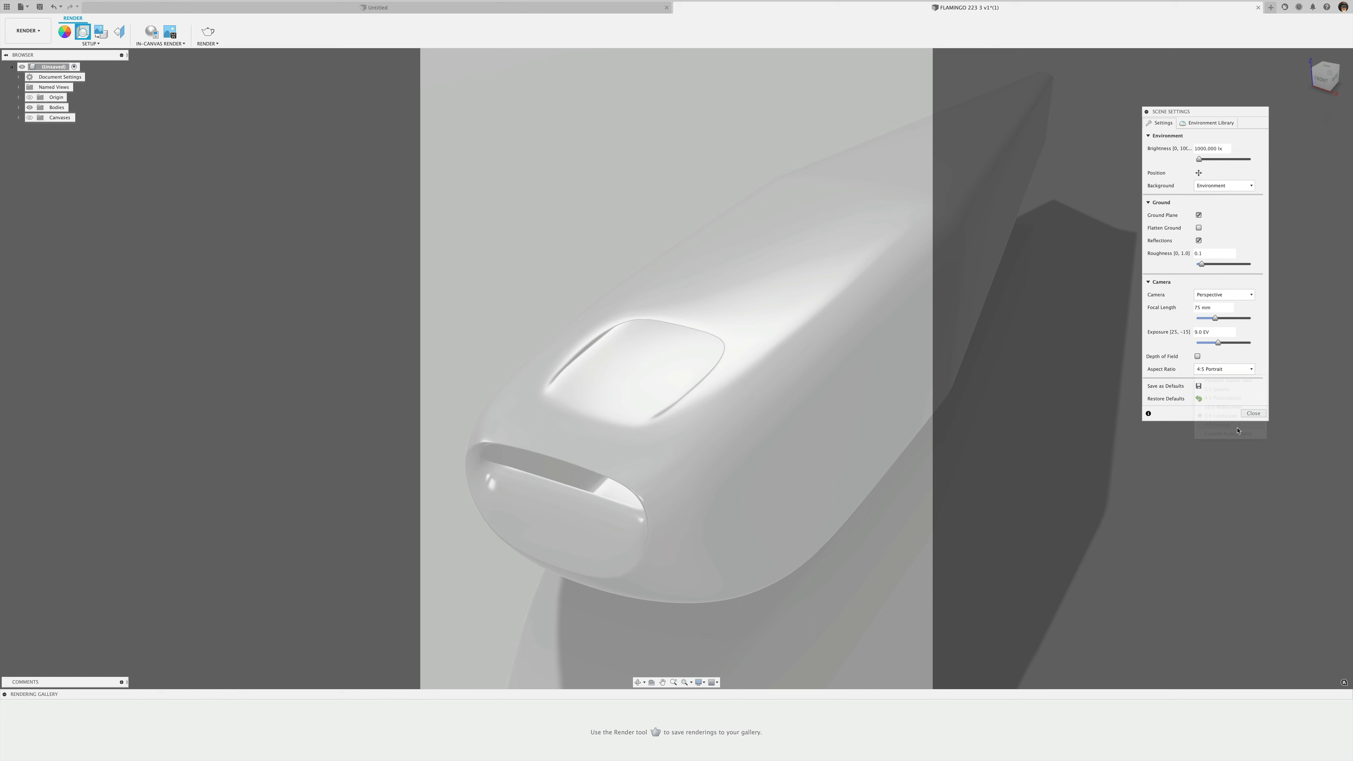
left_click(1226, 369)
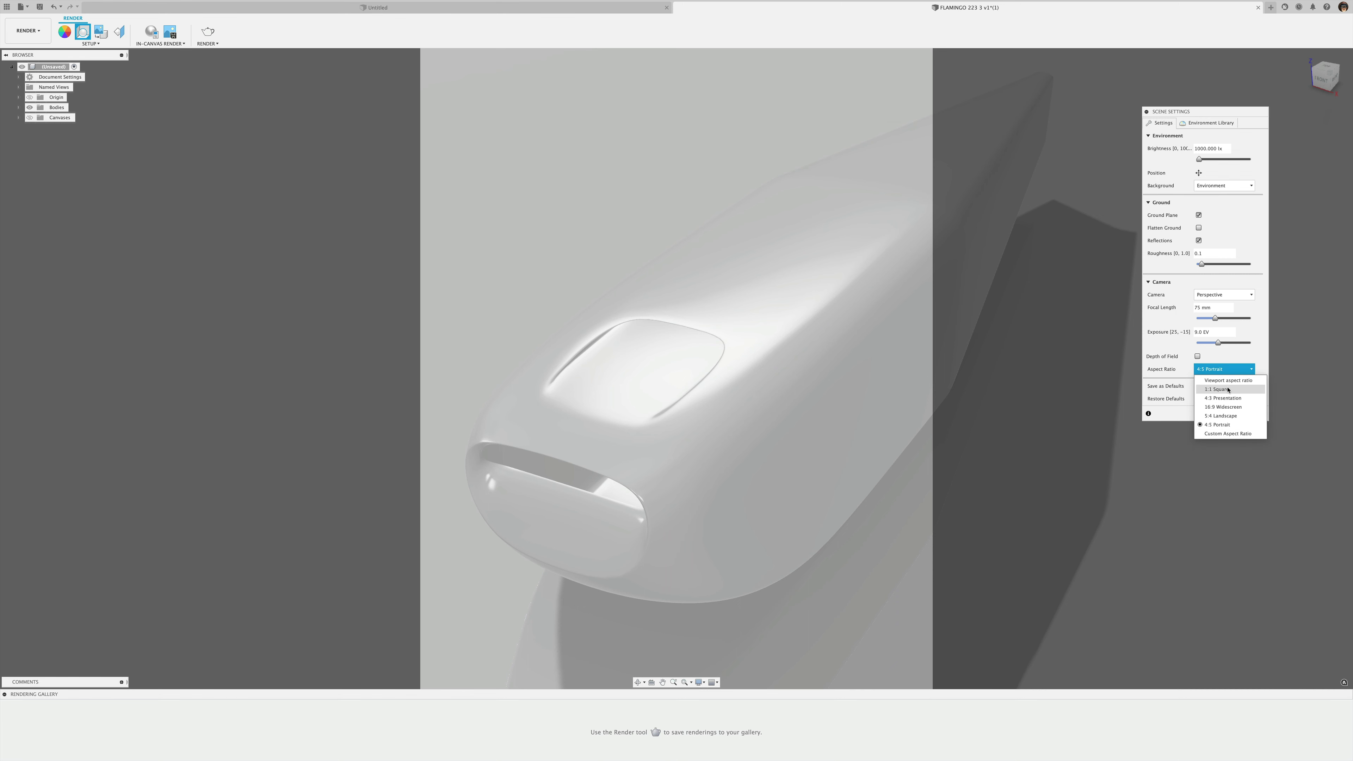
left_click(1238, 400)
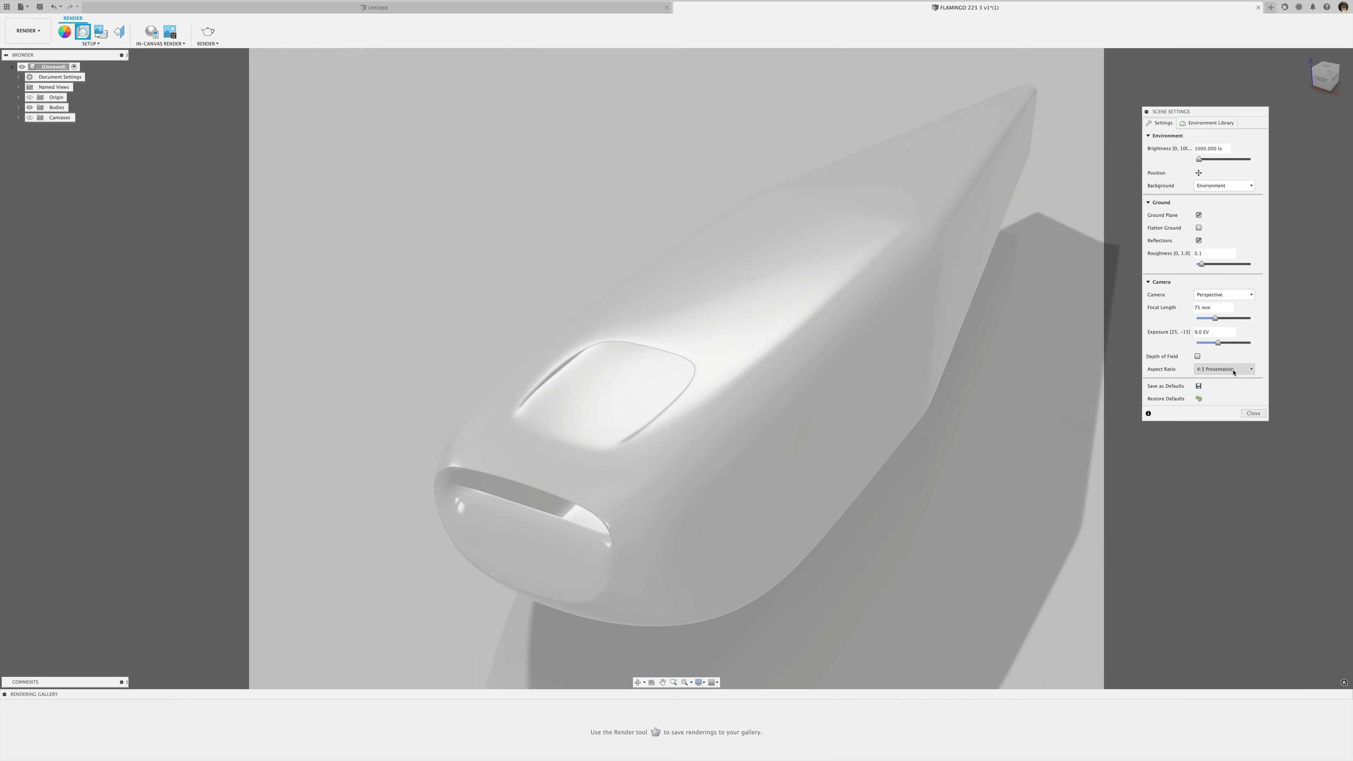
- Set the scene's aspect ratio to 16:9 Widescreen, close the settings and reframe the cowling
left_click(1221, 369)
left_click(1238, 407)
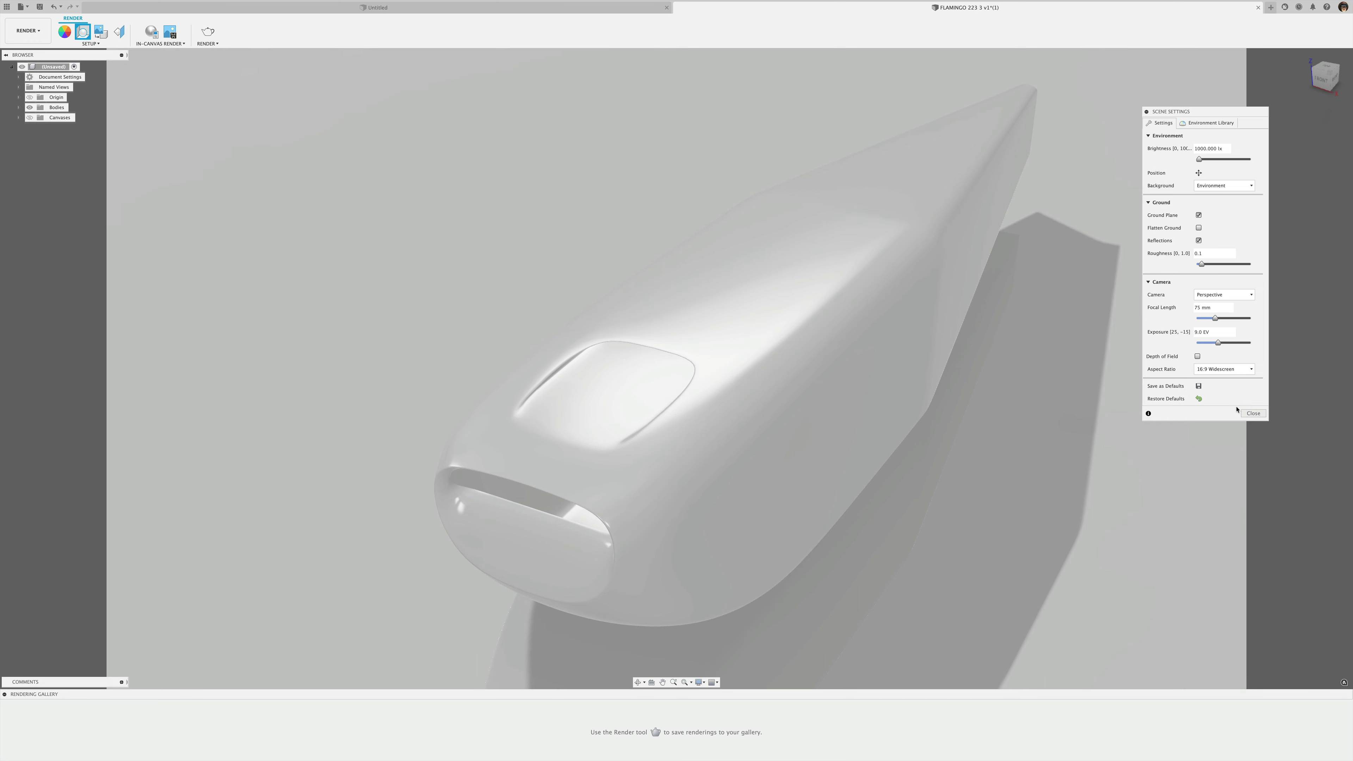
left_click(1254, 414)
mouse_move(1021, 387)
middle_mouse_down("shift")
mouse_move(991, 390)
mouse_move(1018, 391)
middle_mouse_up("shift")
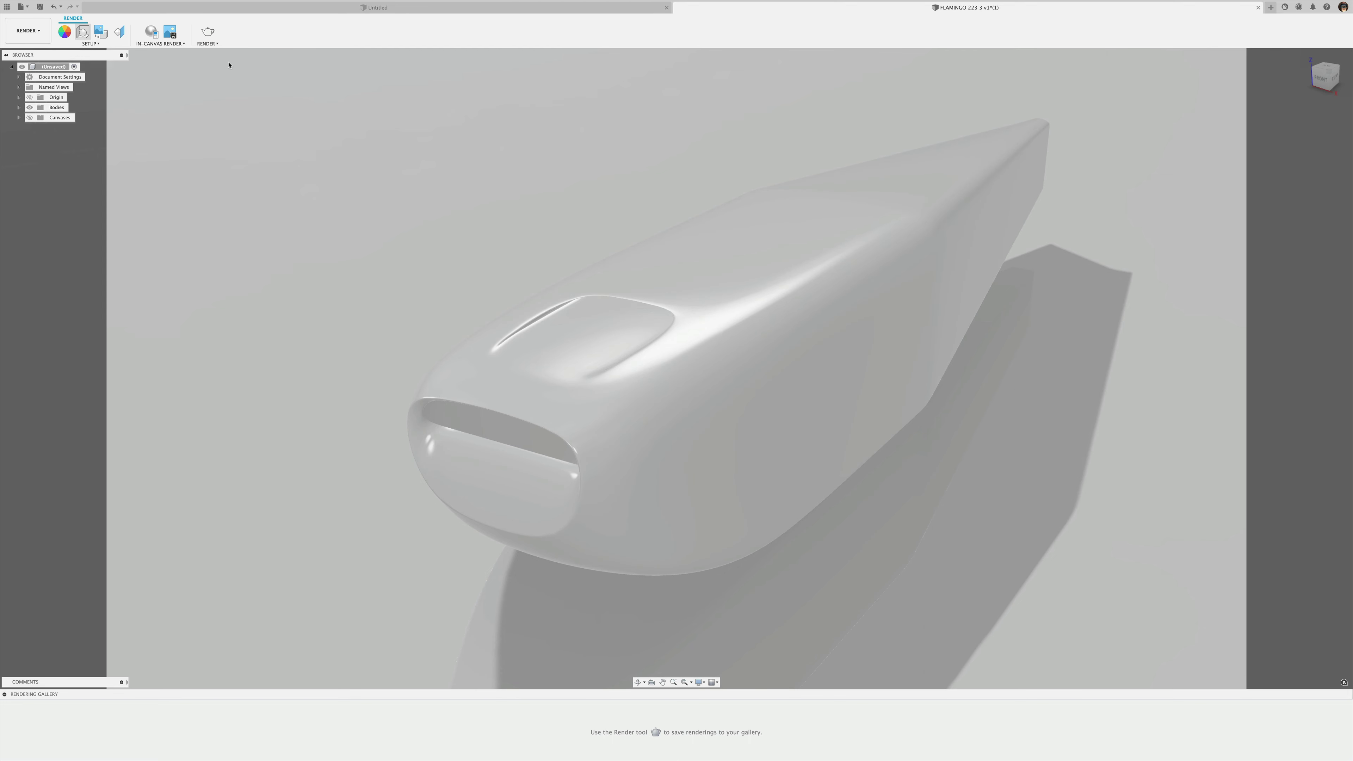
- Change the scene background to a solid dark grey colour
left_click(82, 31)
left_click(1217, 186)
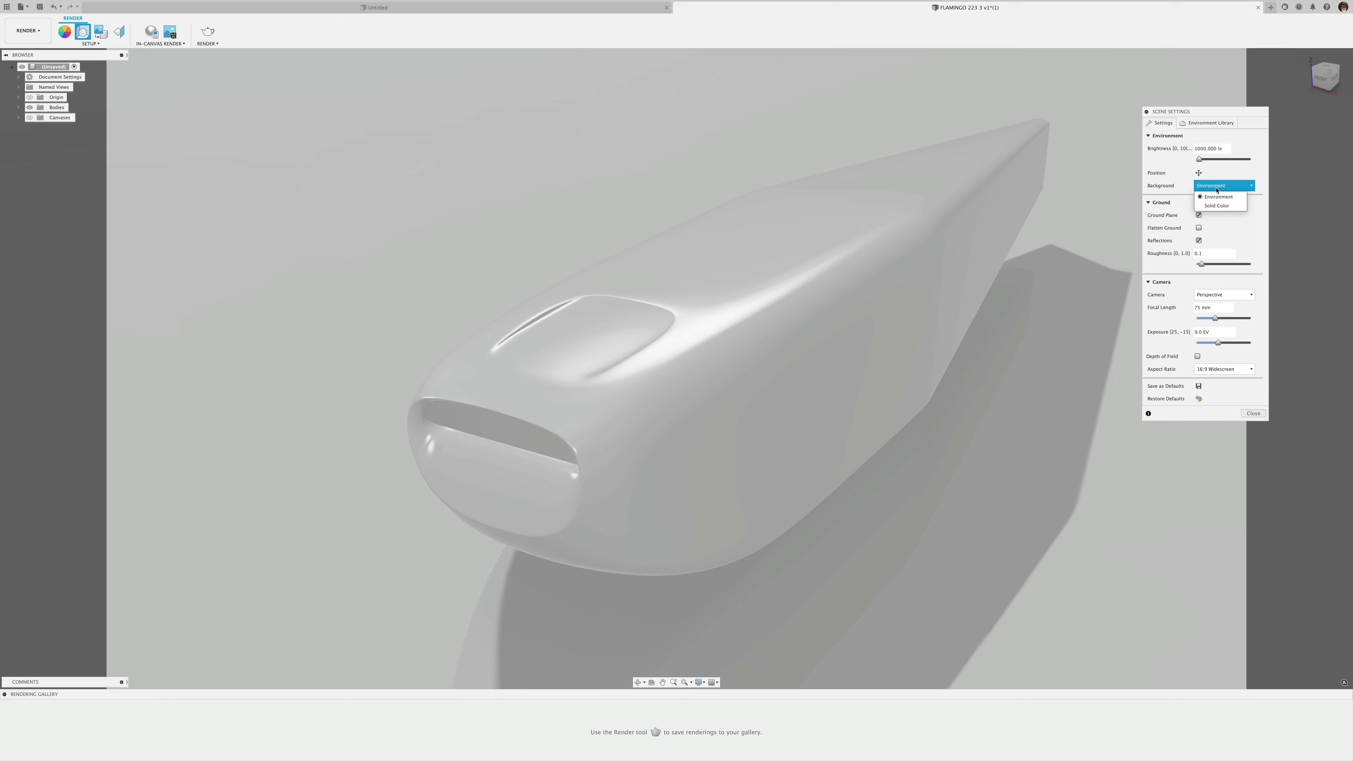
left_click(1217, 206)
left_click(1207, 197)
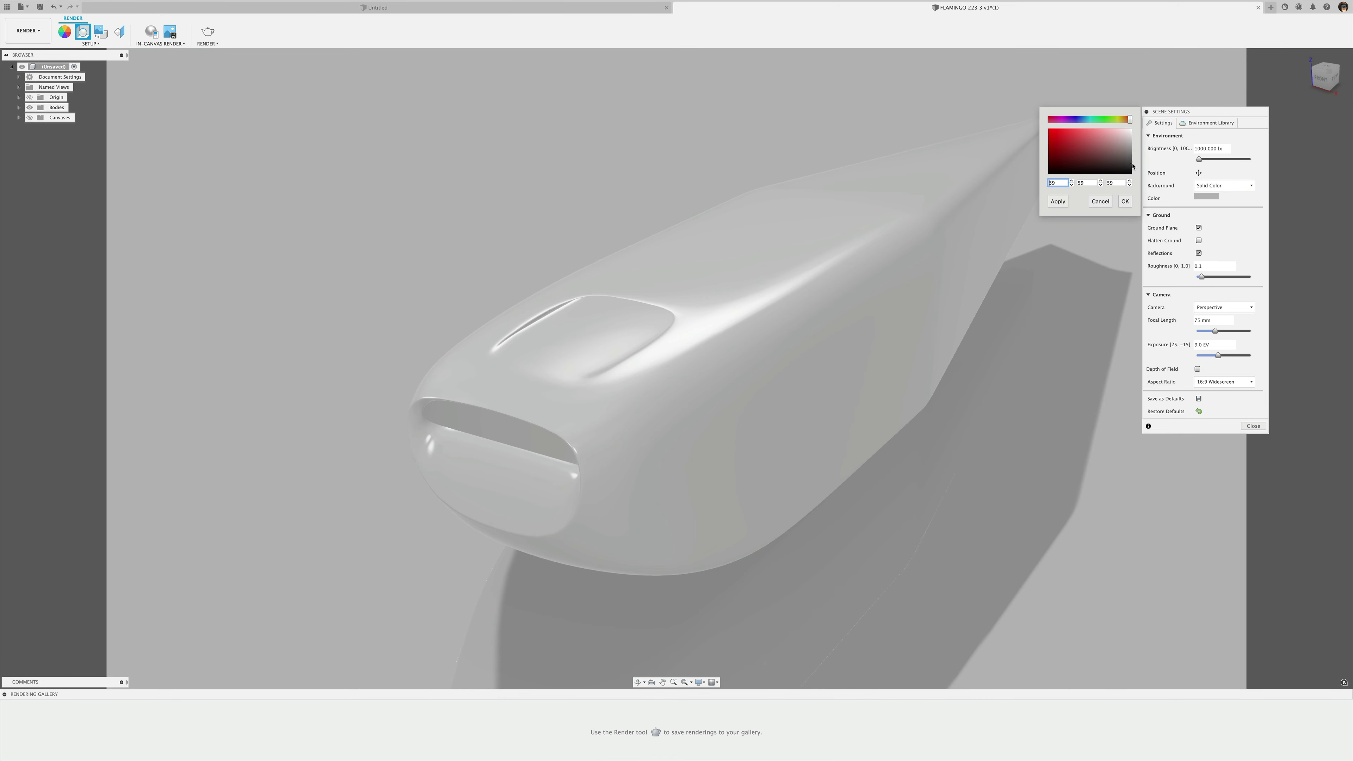
left_click(1127, 201)
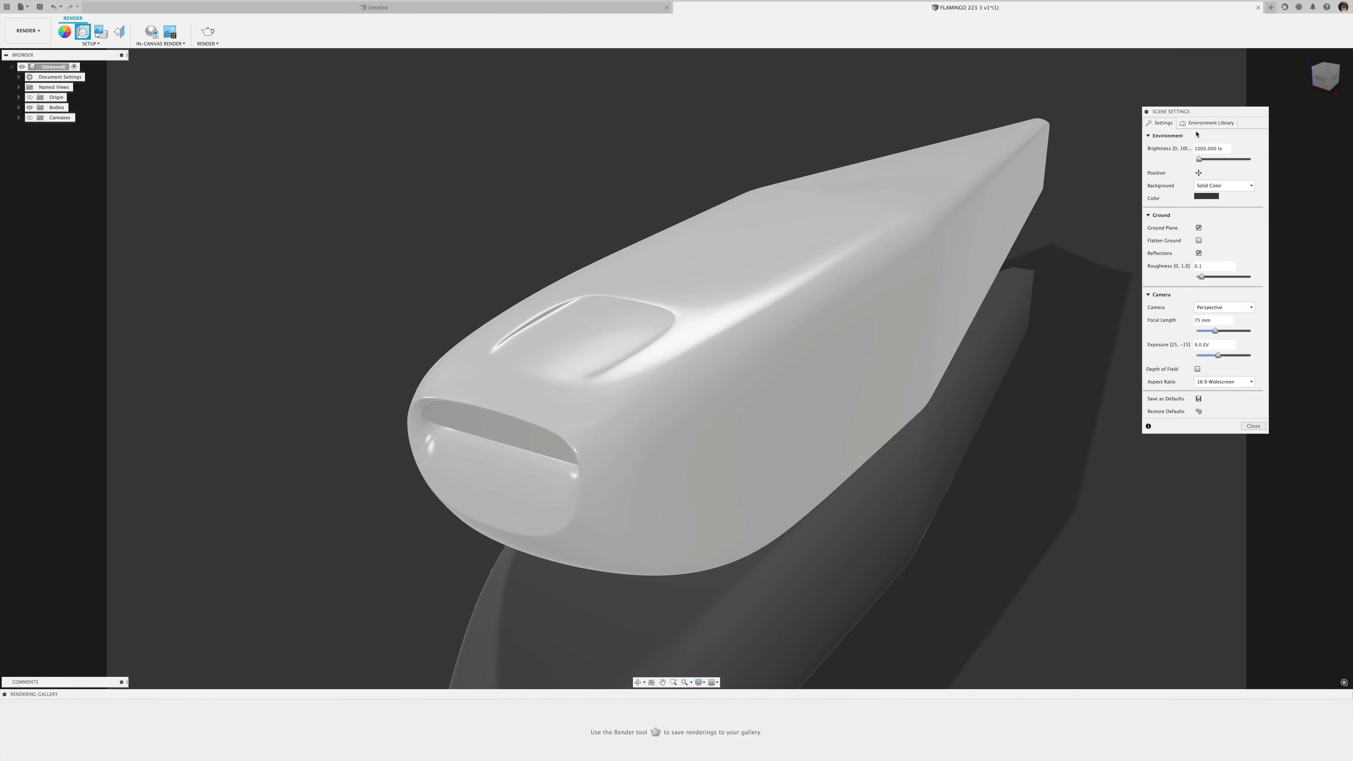
- Apply the Sharp Highlights environment from the library to the scene and close the scene settings
left_click(1208, 123)
scroll(1243, 327, "down", 5)
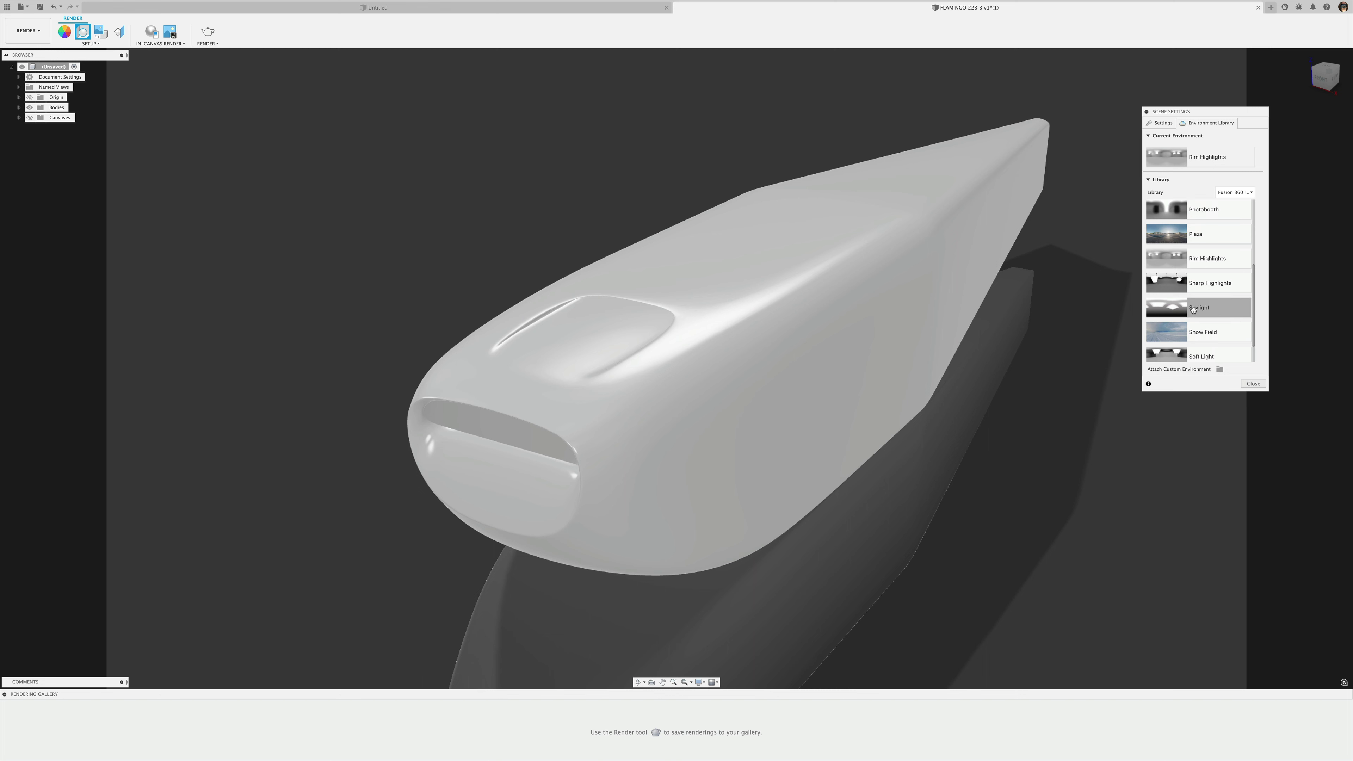
left_click_drag(1053, 291, 1053, 291)
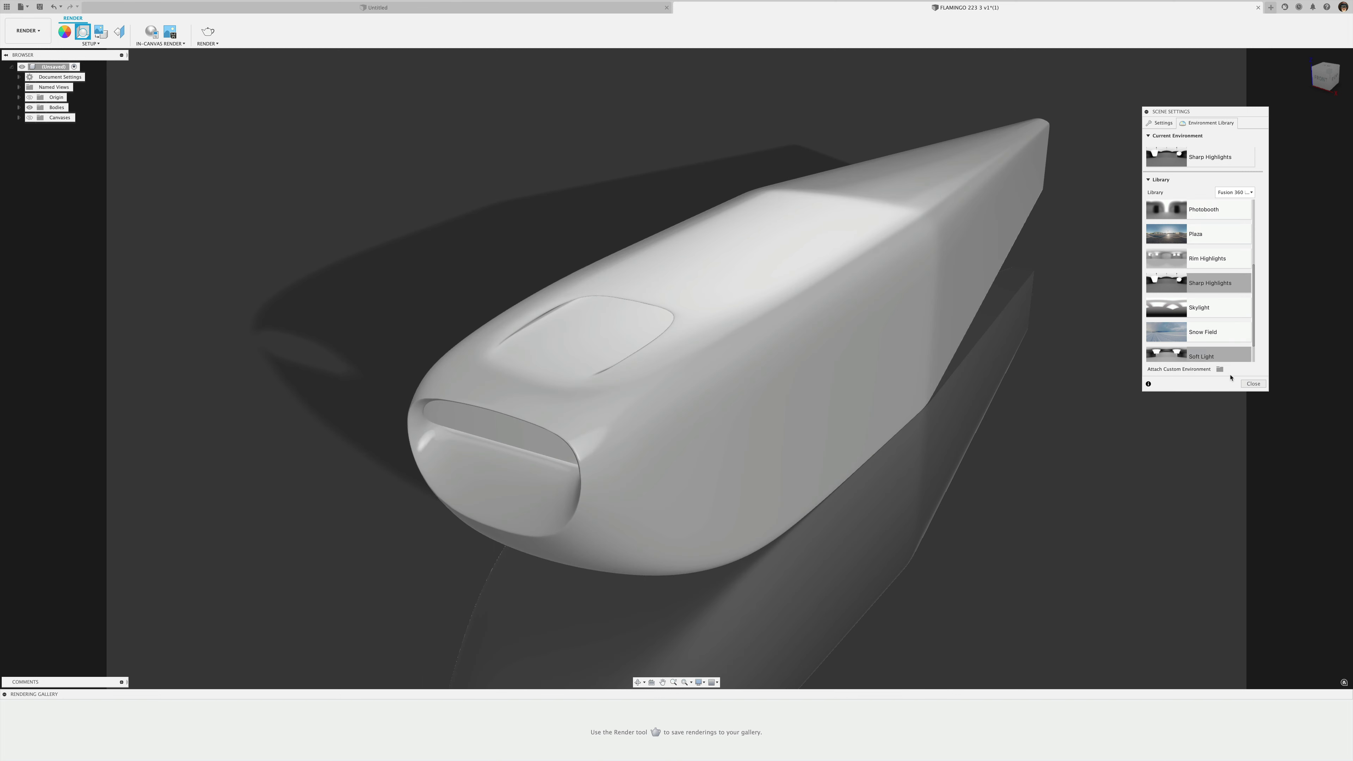
left_click(1254, 385)
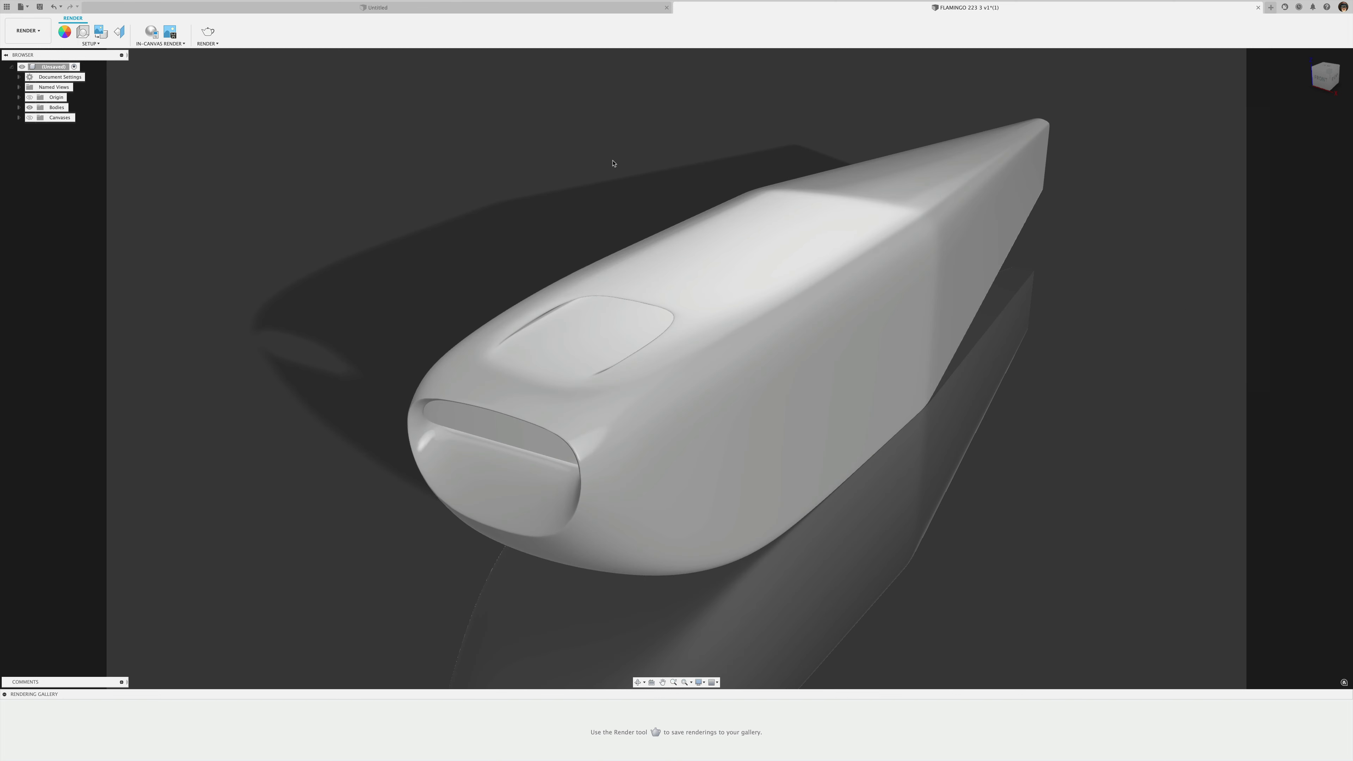
- Apply Paint - Enamel Glossy (Black) to the cowling body and lower the paint's roughness for sharper reflections
left_click(64, 31)
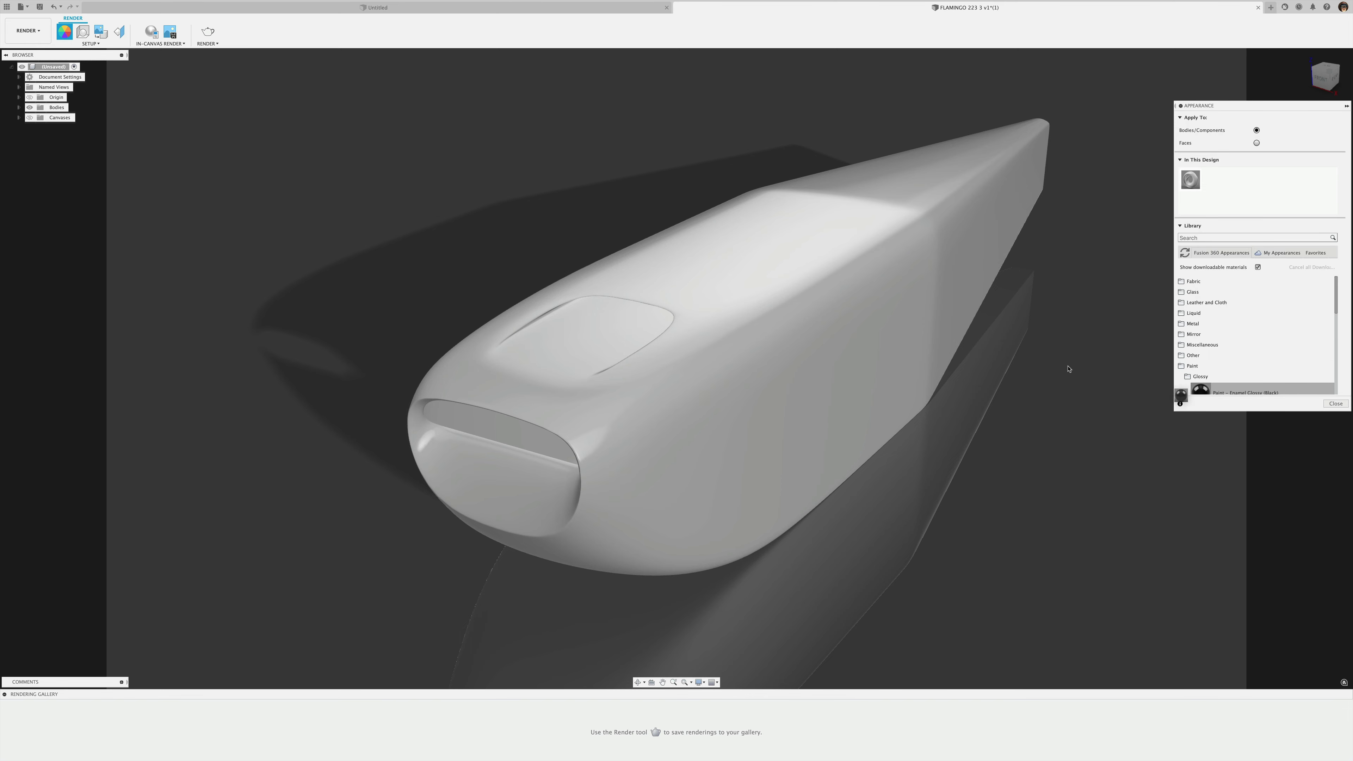
left_click_drag(1068, 369, 1050, 361)
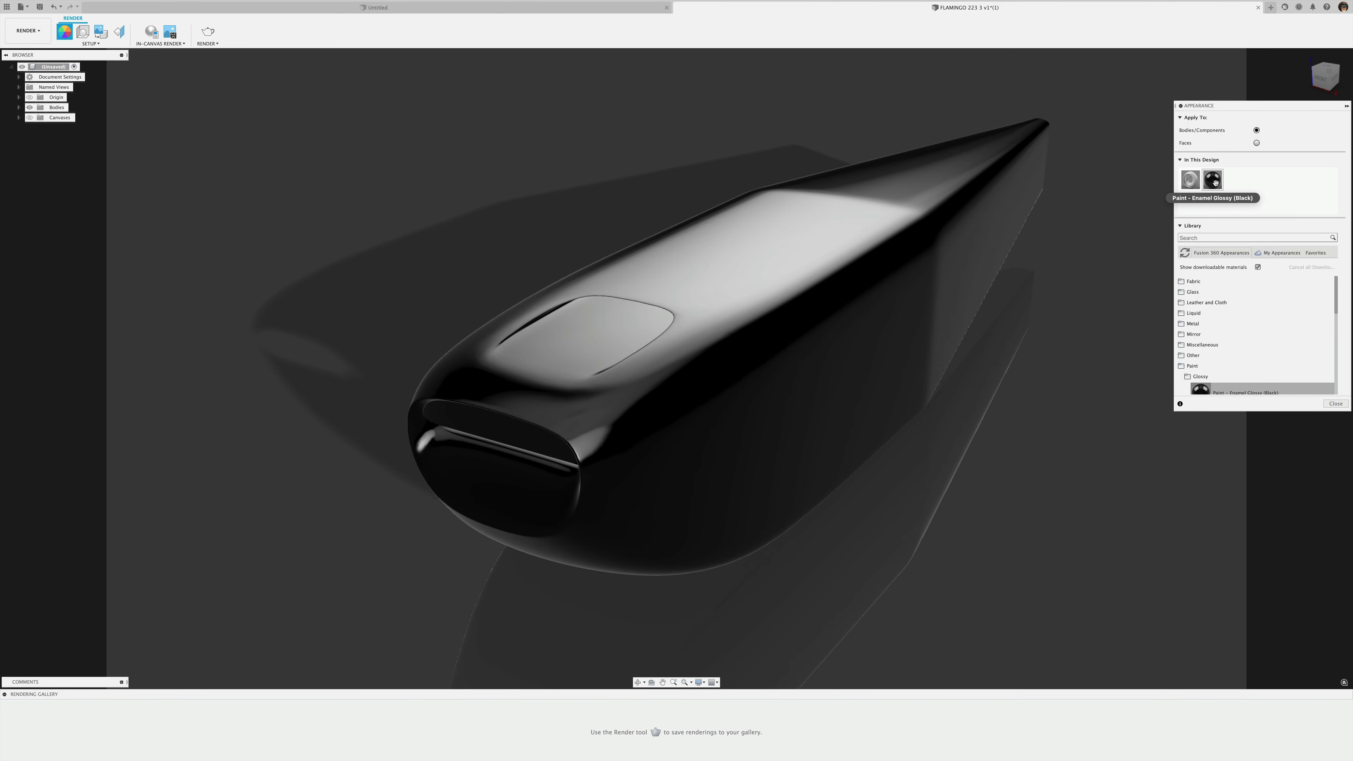
right_click(1214, 181)
left_click(1230, 189)
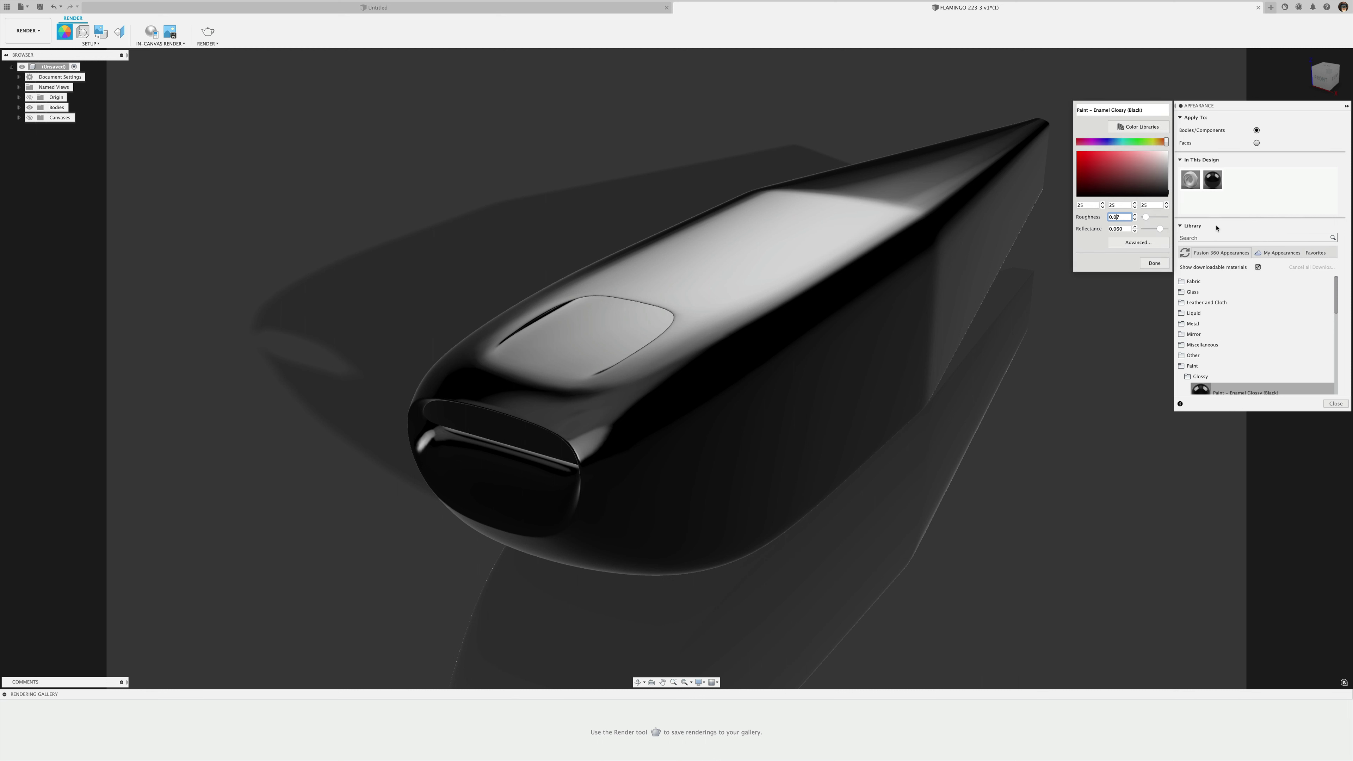
type("3")
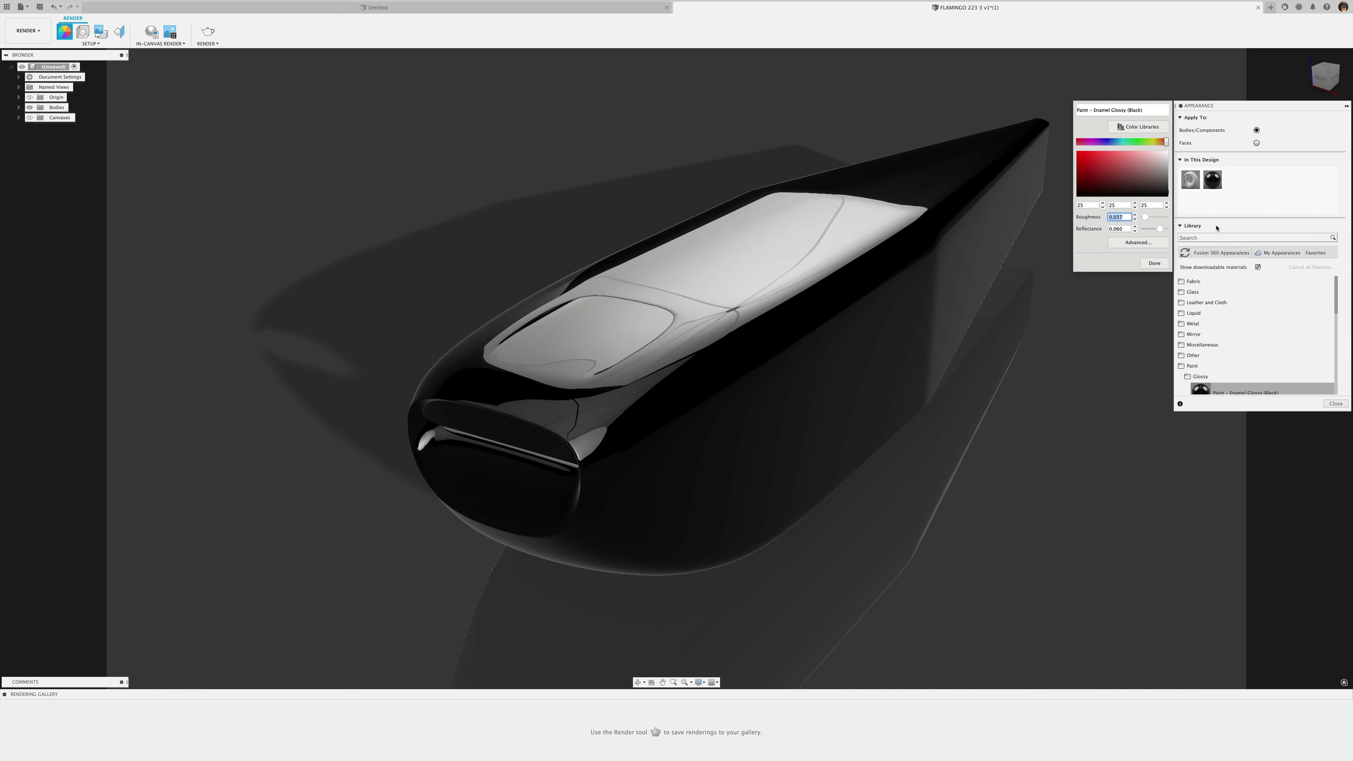
left_click(1336, 404)
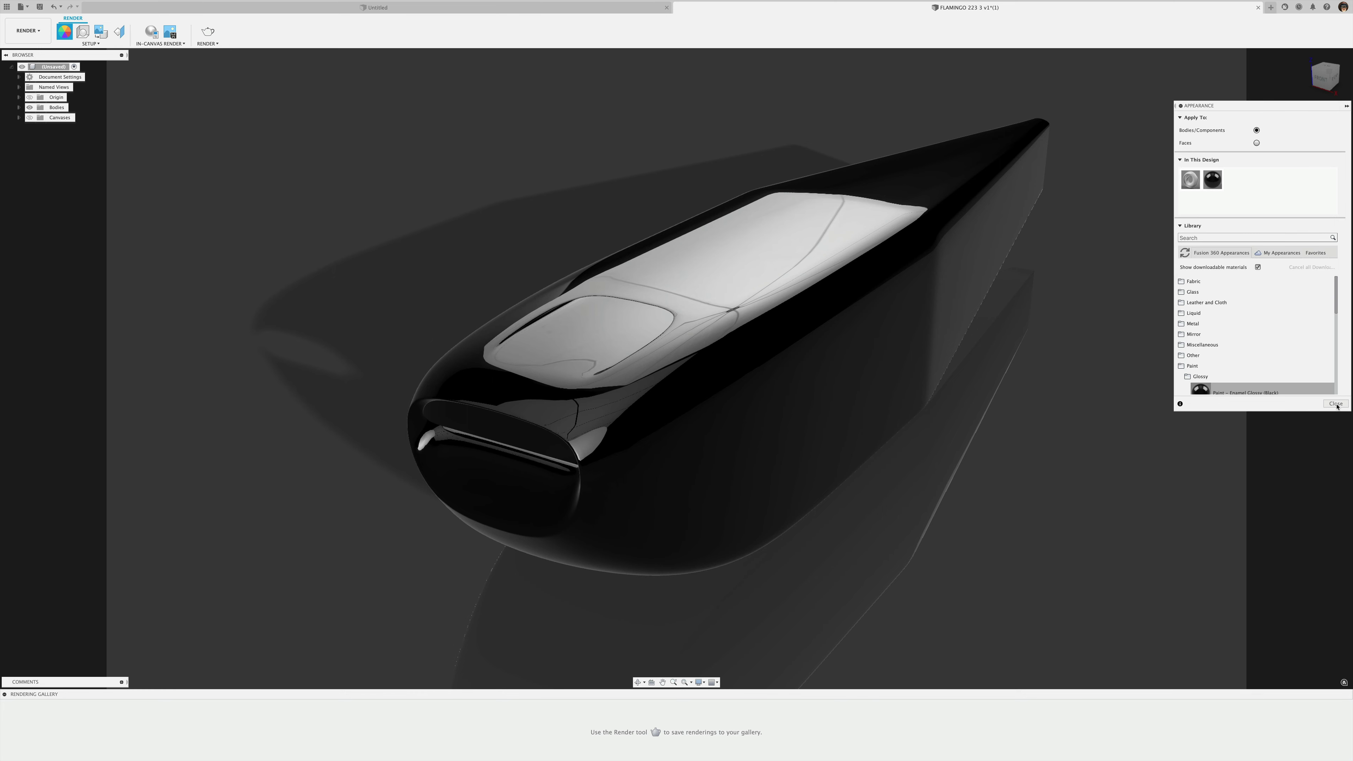
- Examine the reflections across the black cowling, the scoop and the front intake from several angles
middle_click_drag(1051, 405, 844, 308, "shift")
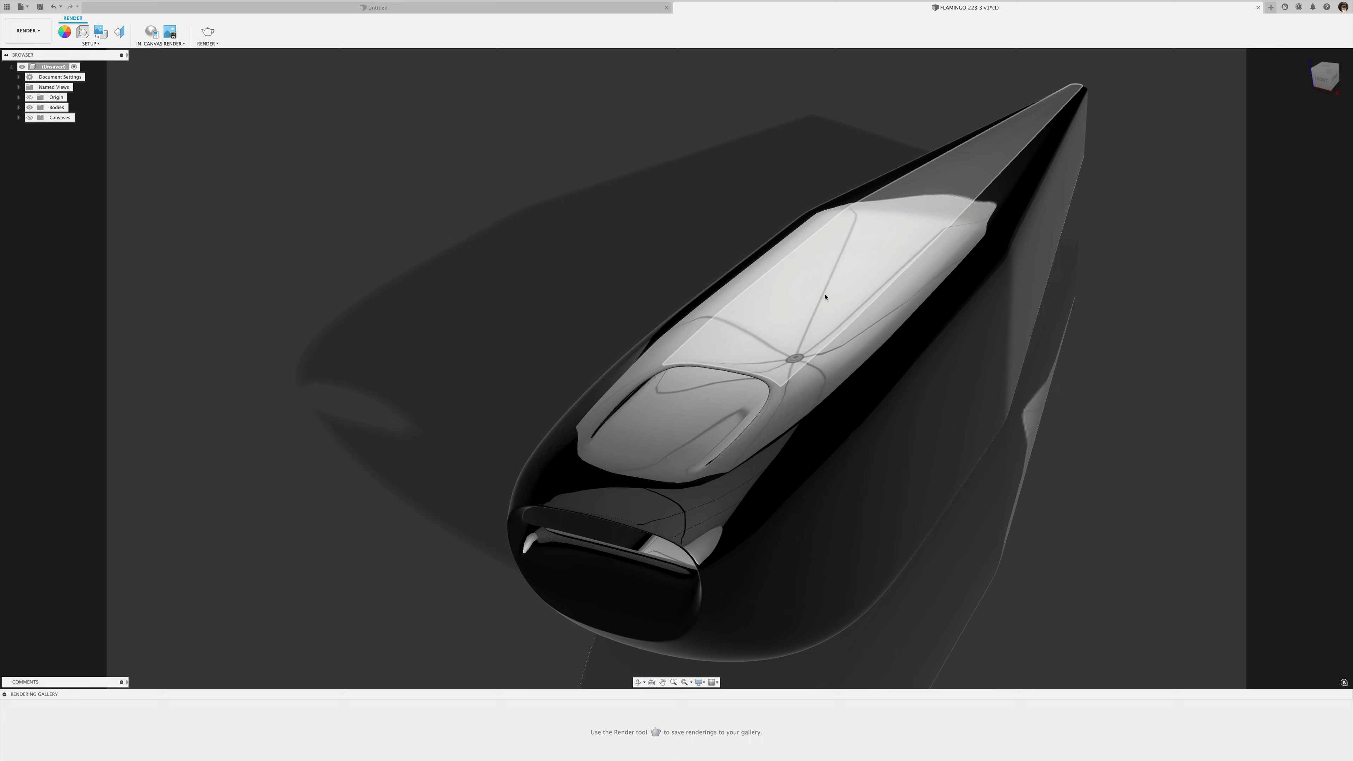
middle_click_drag(825, 297, 1230, 393, "shift")
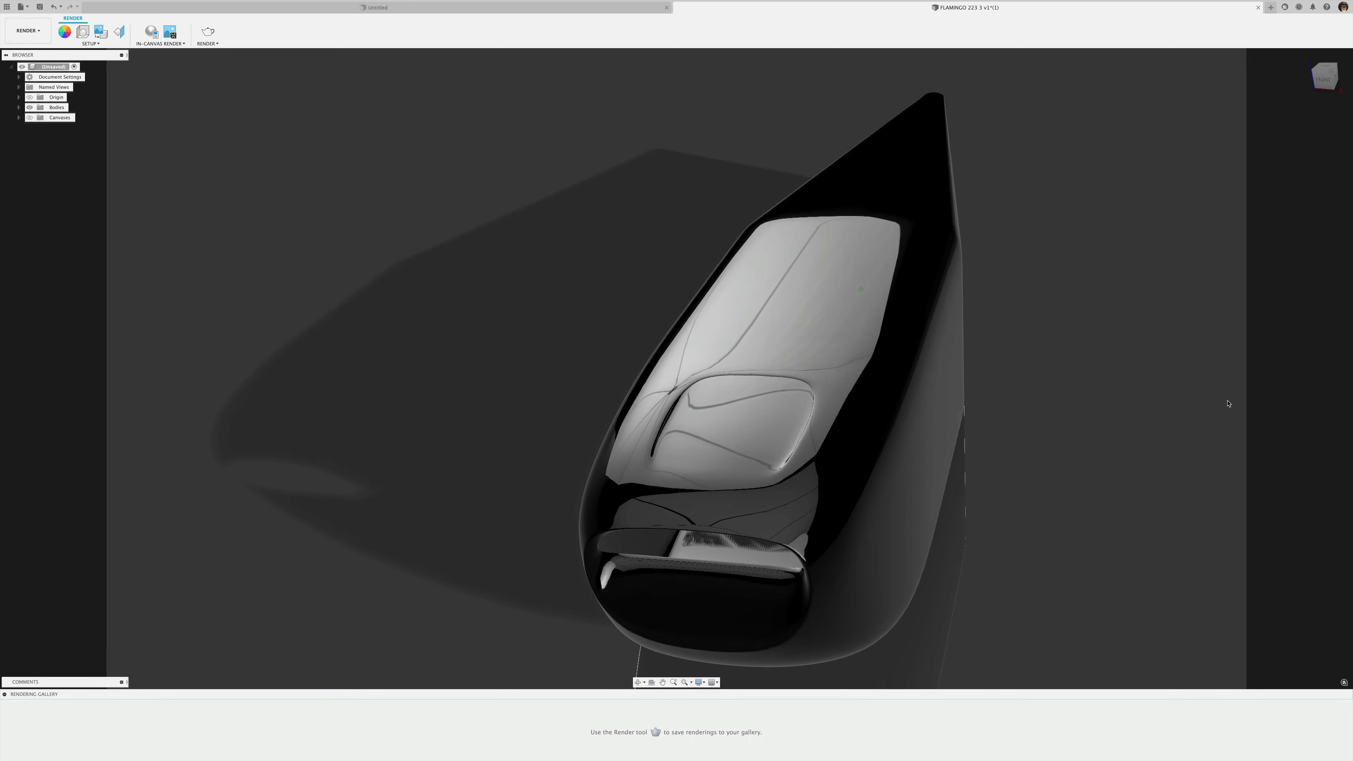
scroll(1229, 404, "up", 3)
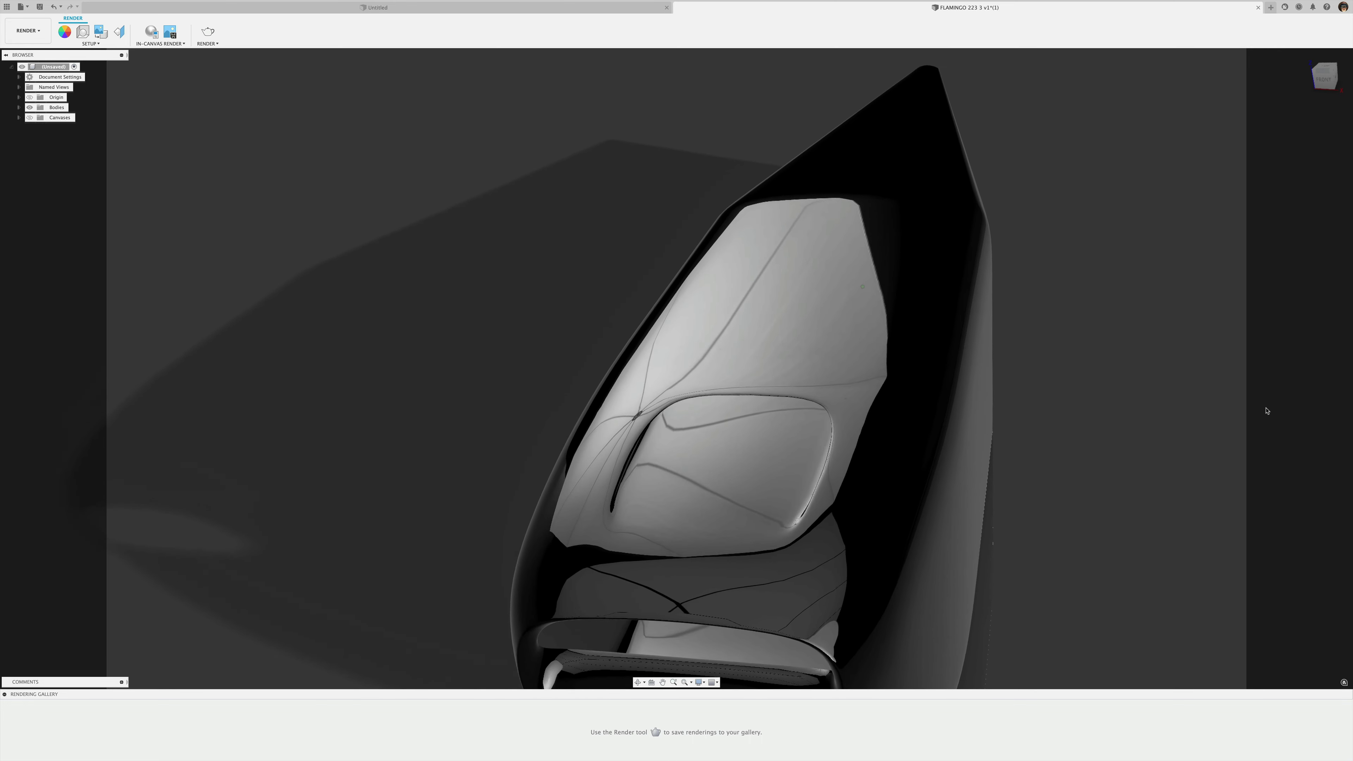
scroll(1268, 411, "down", 5, "shift")
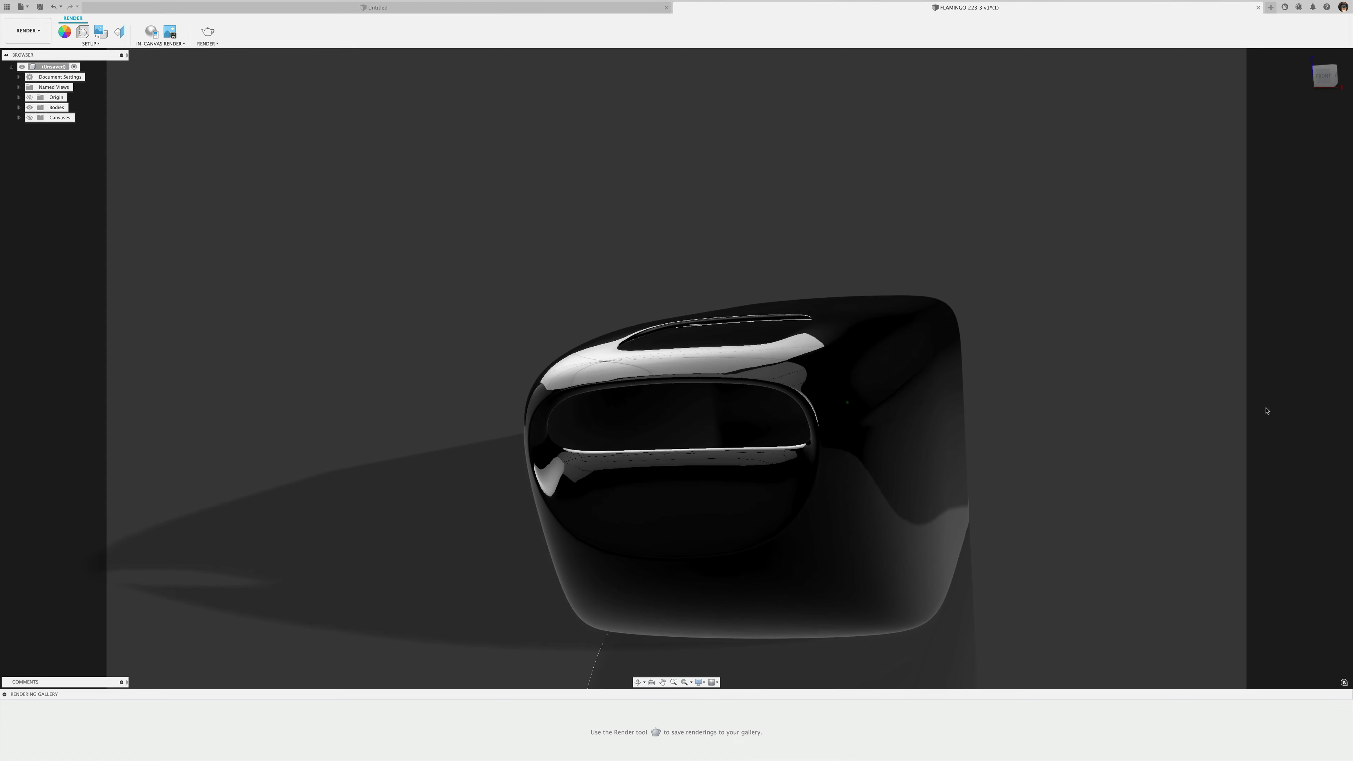
scroll(1268, 411, "right", 5, "shift")
scroll(1266, 411, "up", 5, "shift")
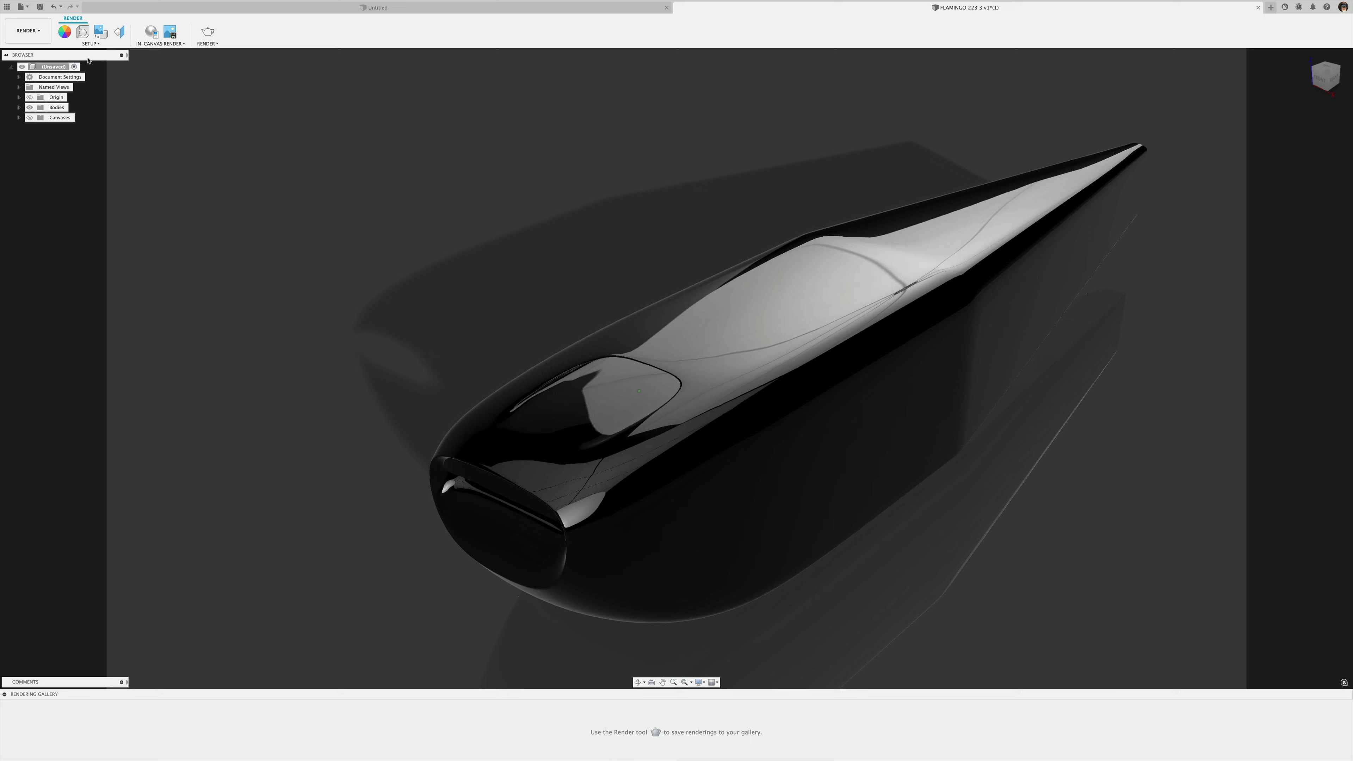
- Return to the Design workspace, show the section analysis and inspect the scoop slot in cross-section
left_click(38, 33)
left_click(29, 65)
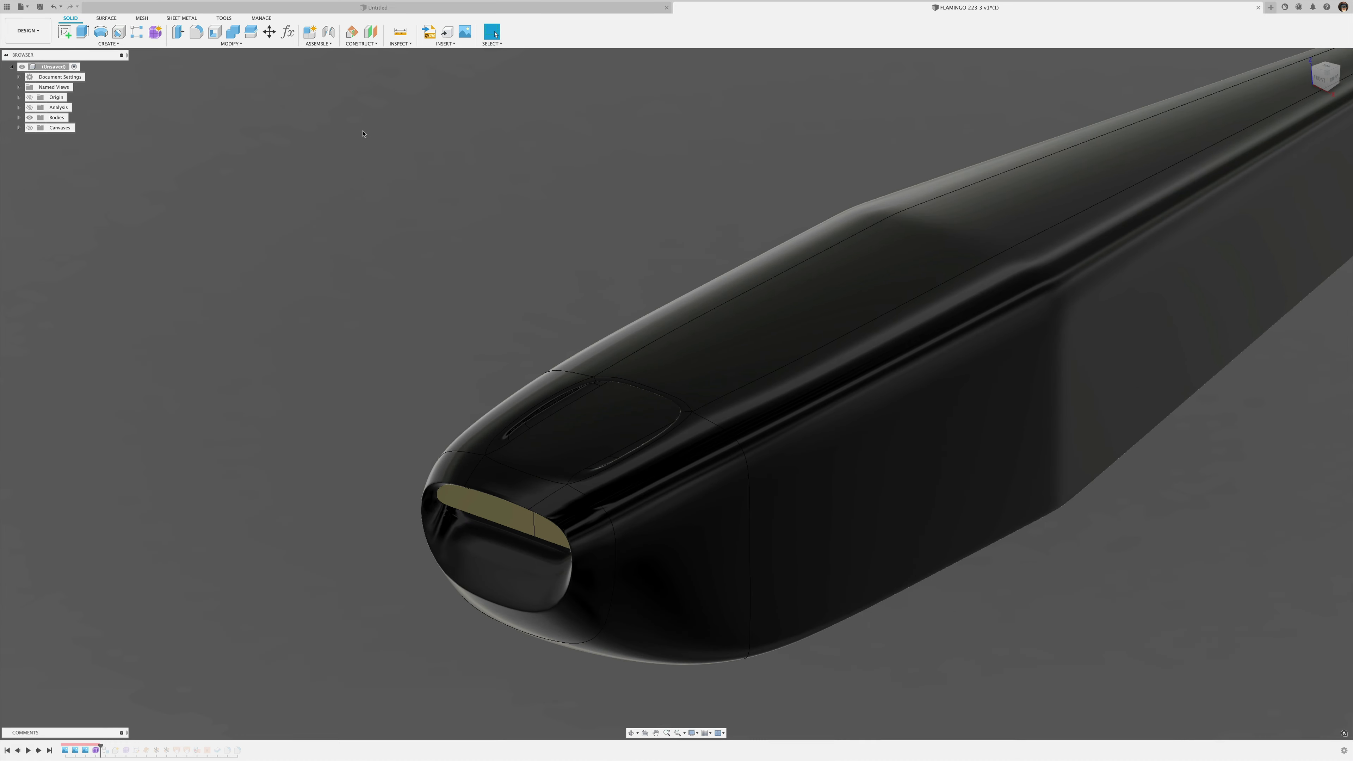
left_click(29, 107)
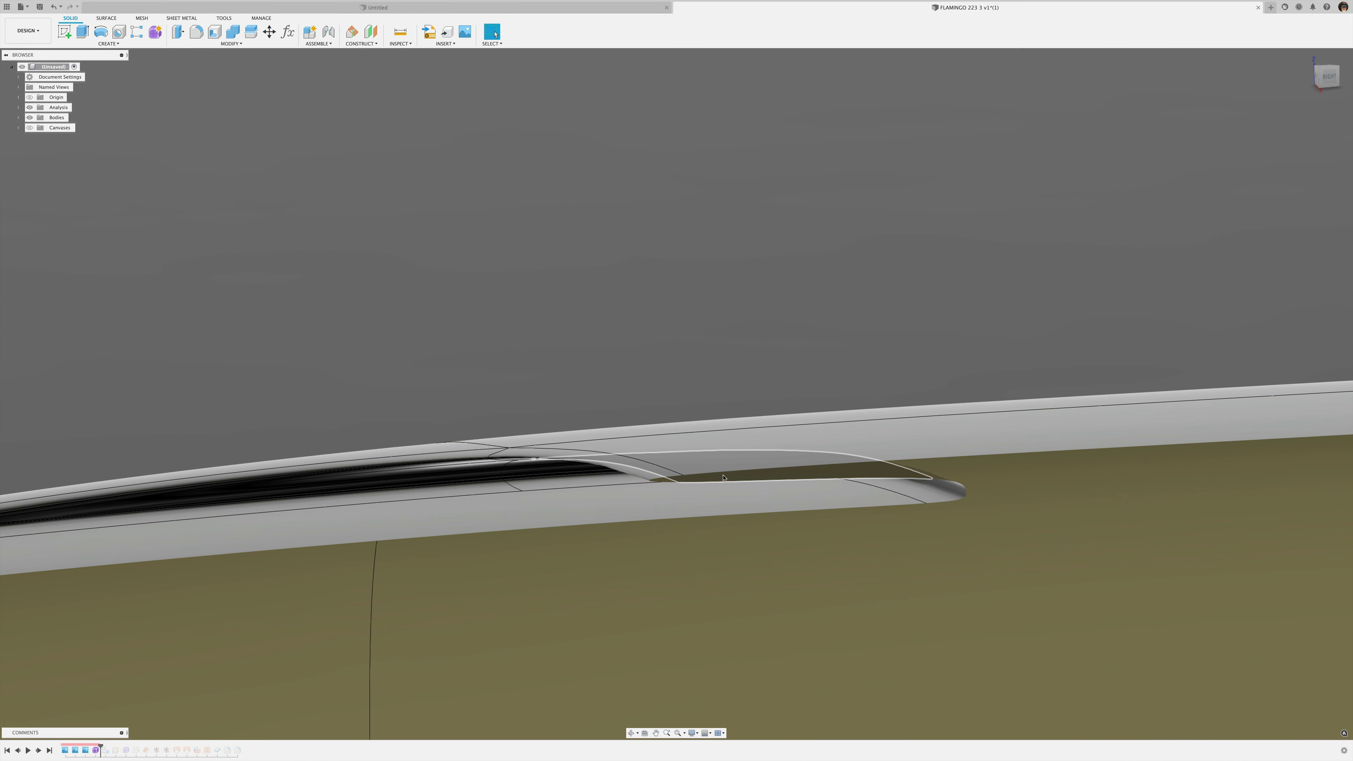
scroll(592, 314, "down", 3)
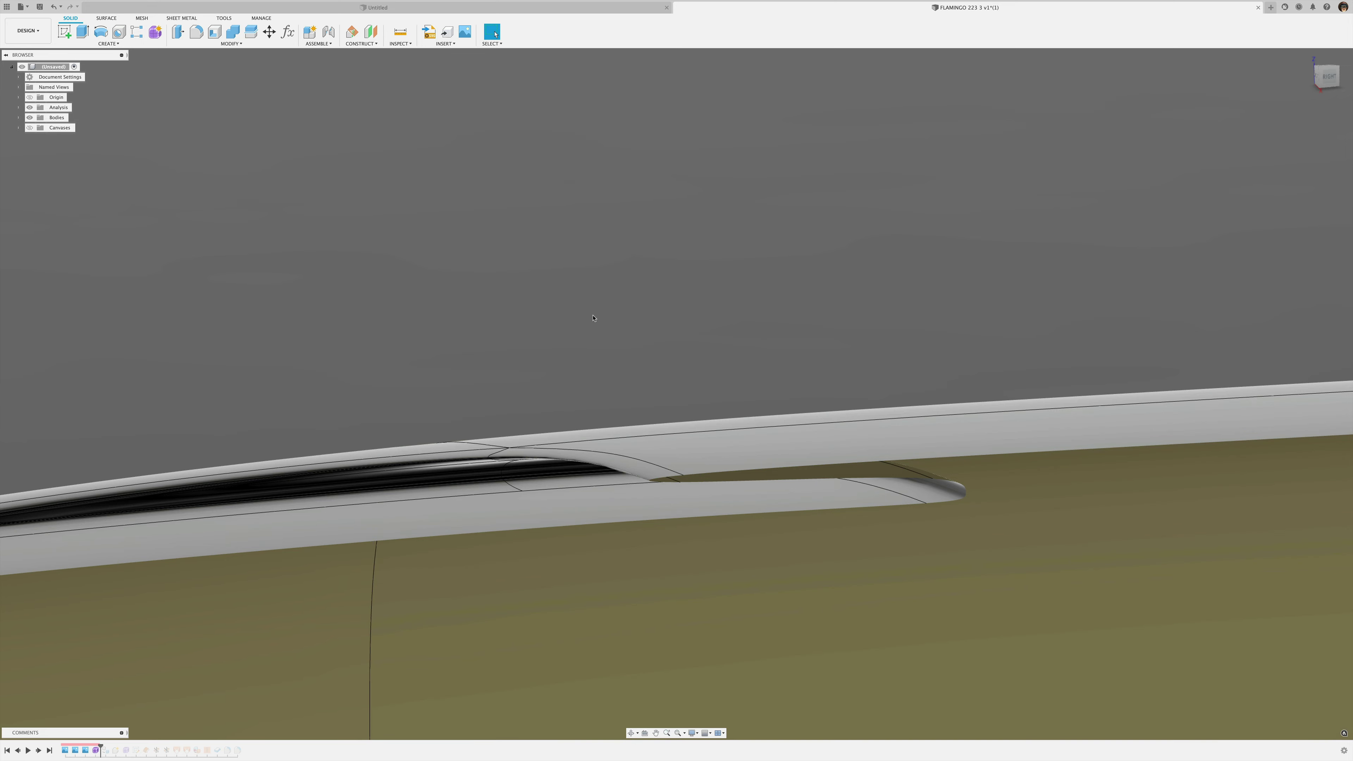
middle_click_drag(583, 314, 9, 198, "shift")
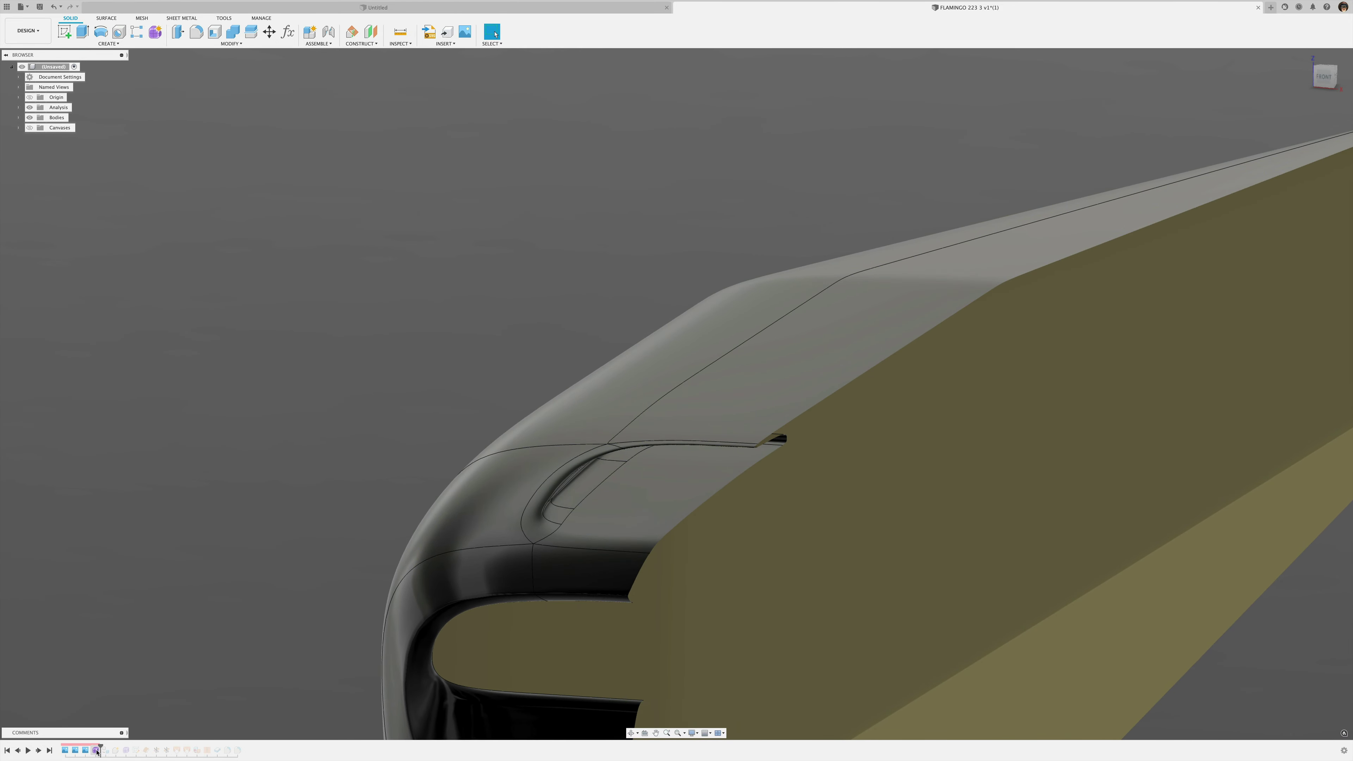
left_click(96, 752)
left_click(199, 671)
middle_click_drag(629, 373, 269, 360, "shift")
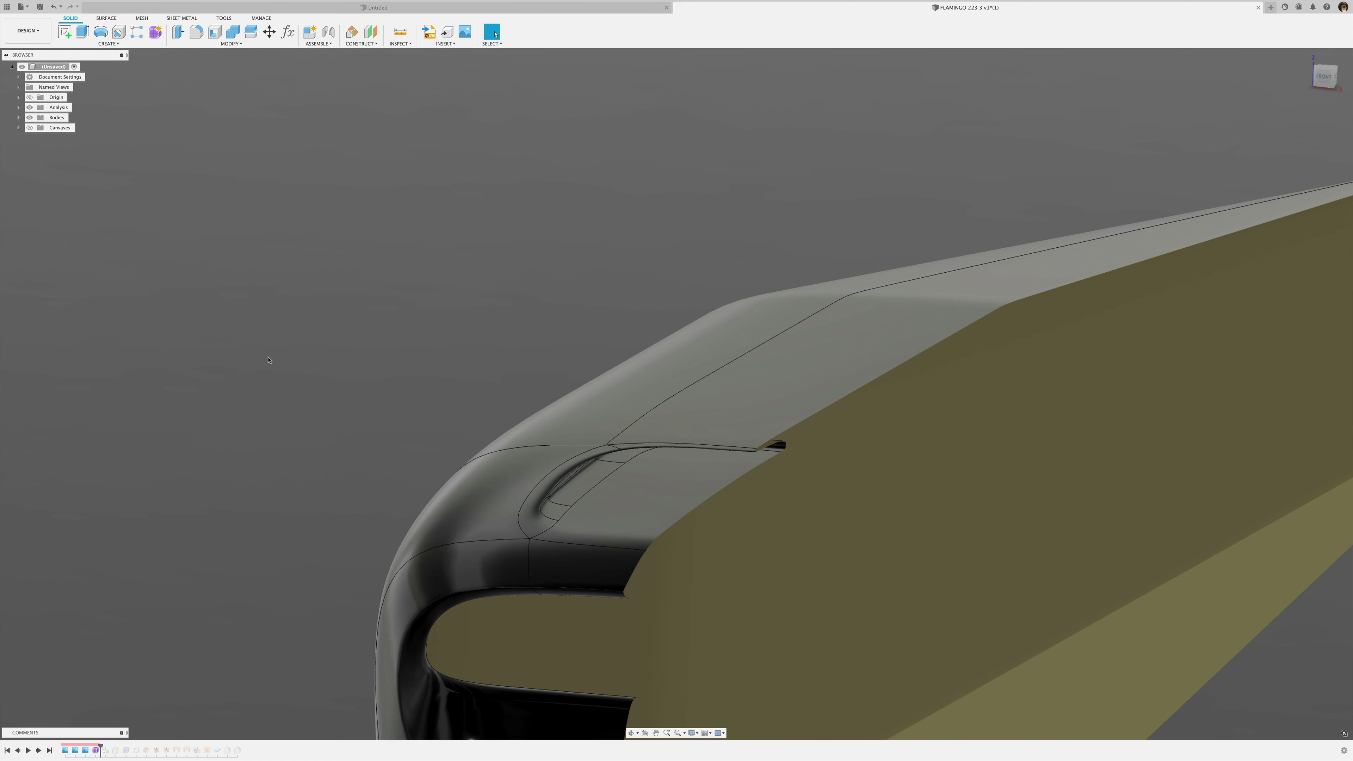
- Hide the section analysis and reopen the cowling's form feature for editing in box display
left_click(30, 108)
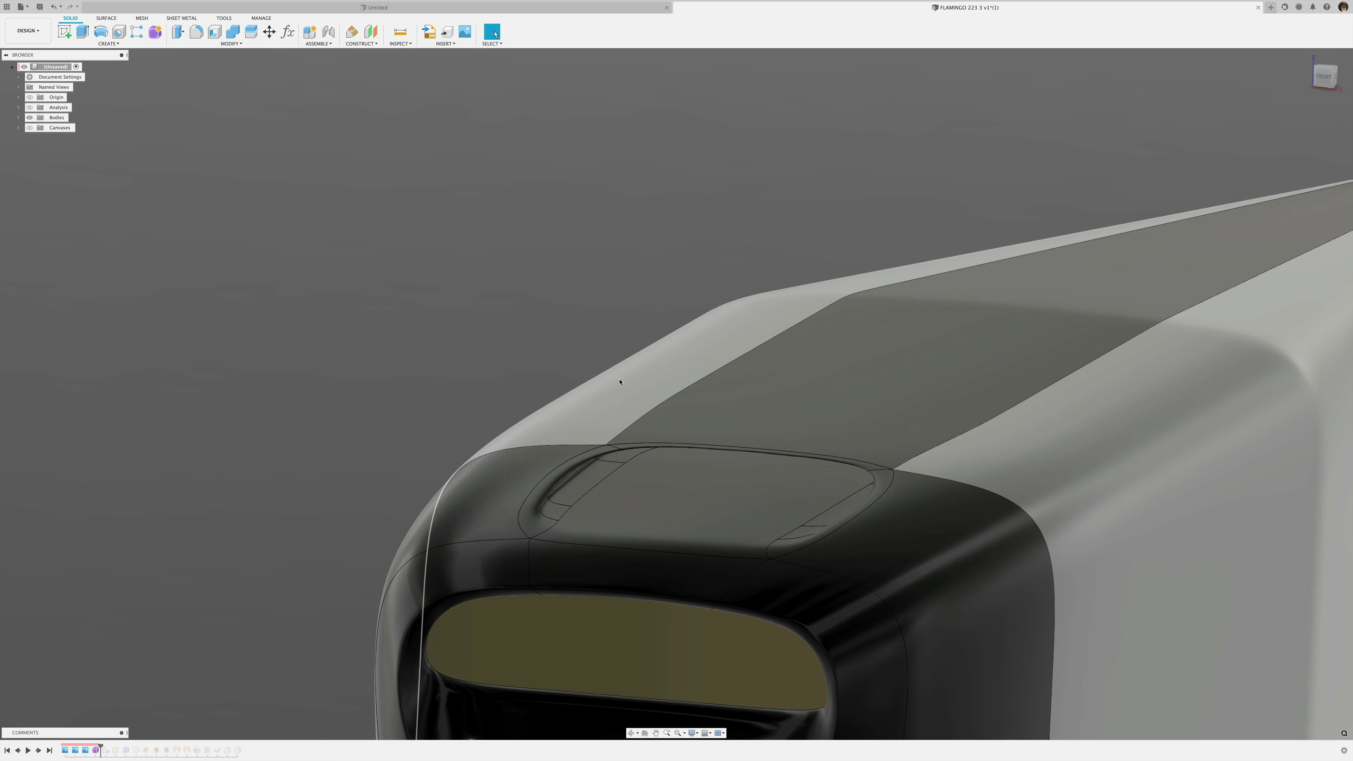
left_click(619, 384)
left_click(426, 301)
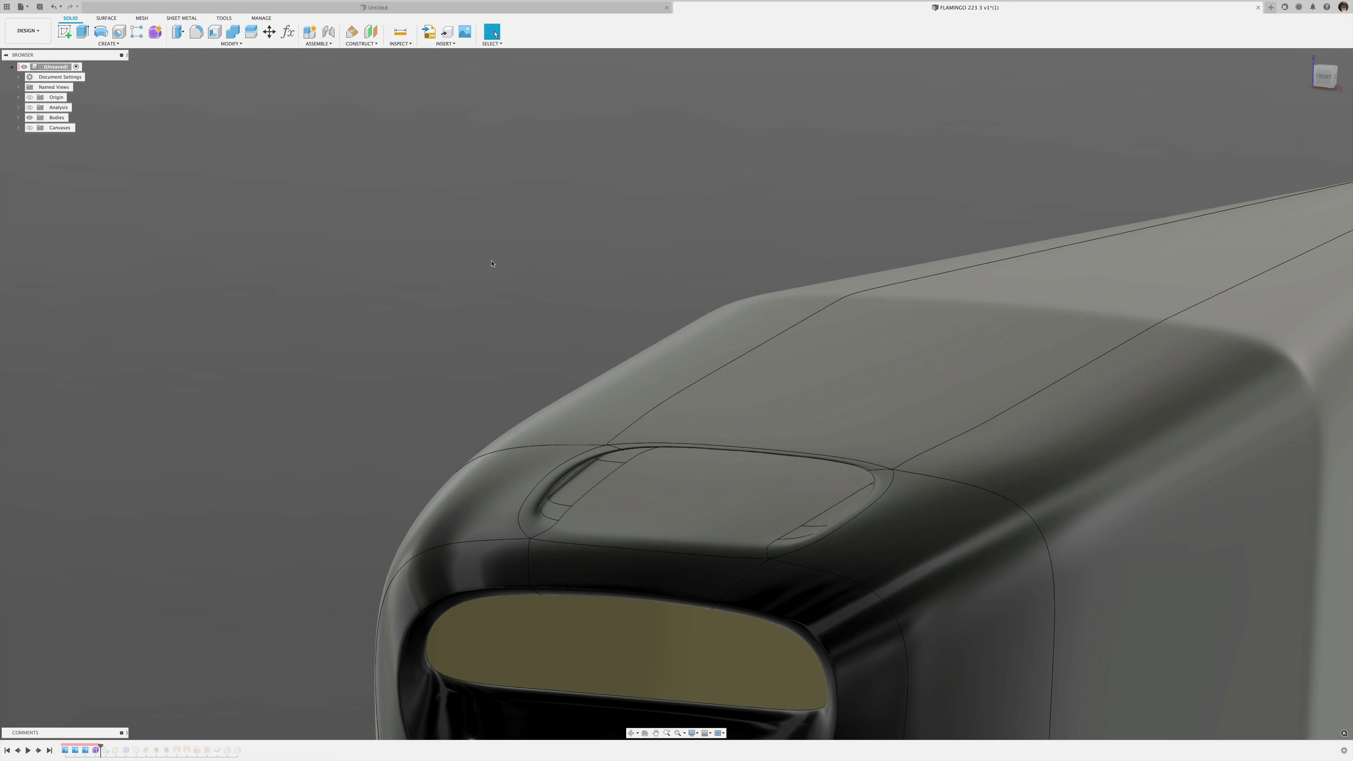
double_click(97, 751)
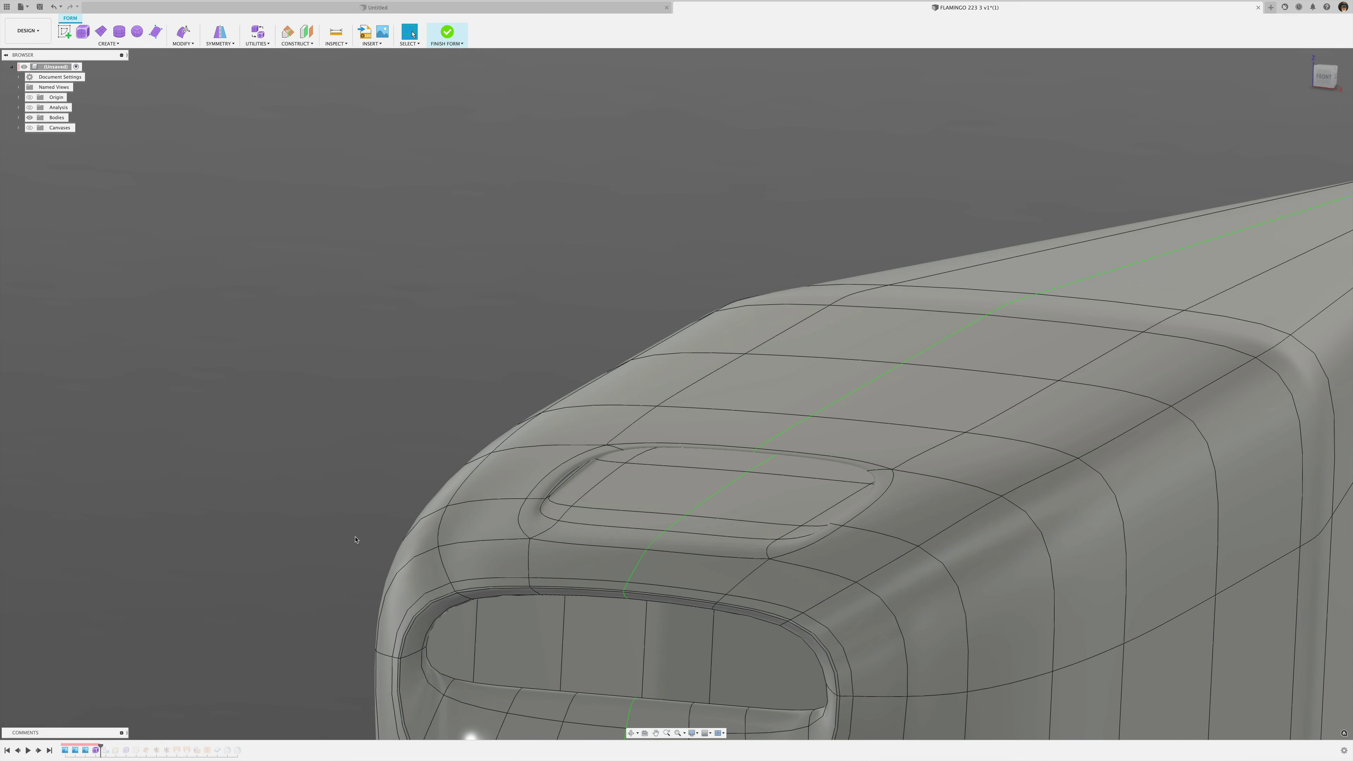
key("ctrl+1")
middle_click_drag(375, 552, 400, 533, "shift")
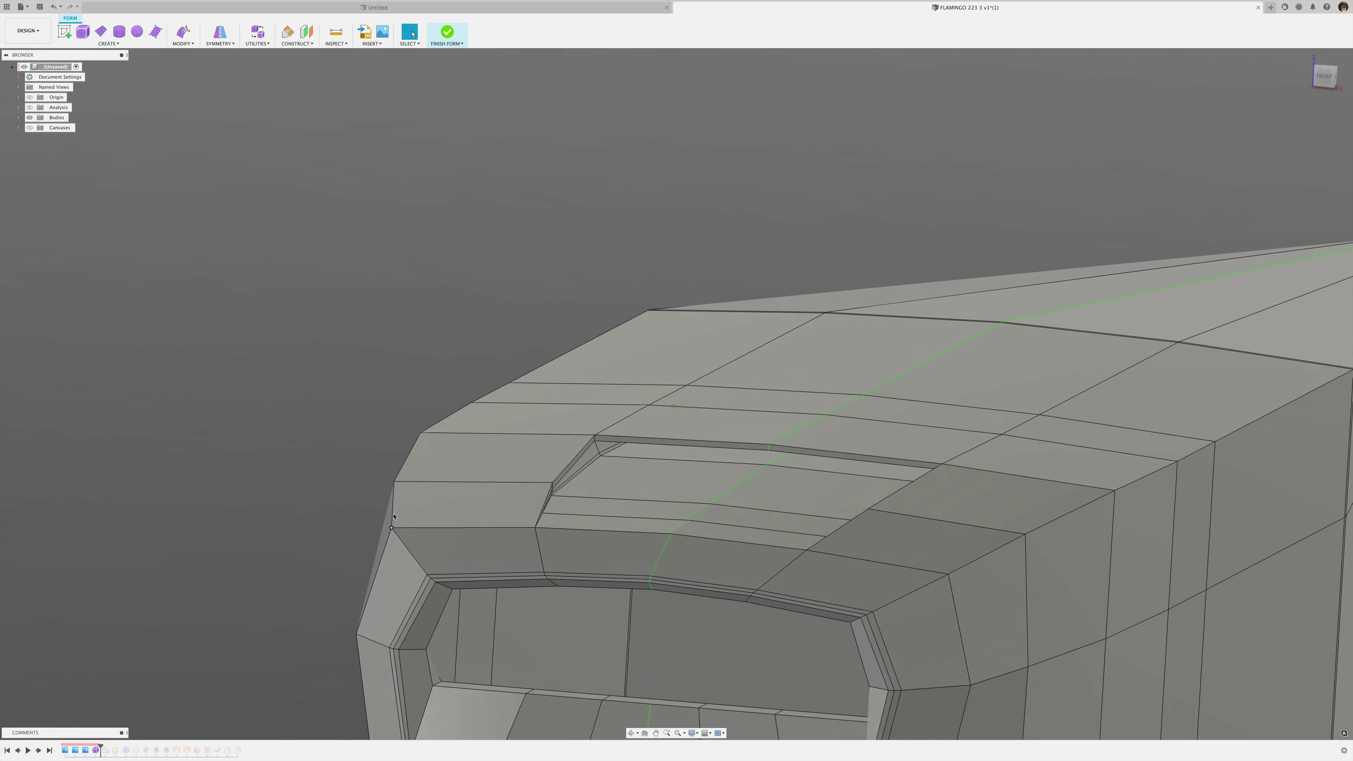
- Insert an edge near the upper edge of the slot's rear lip, from the centreline to the lip corner, using Insert Point in Simple mode
scroll(673, 407, "up", 2)
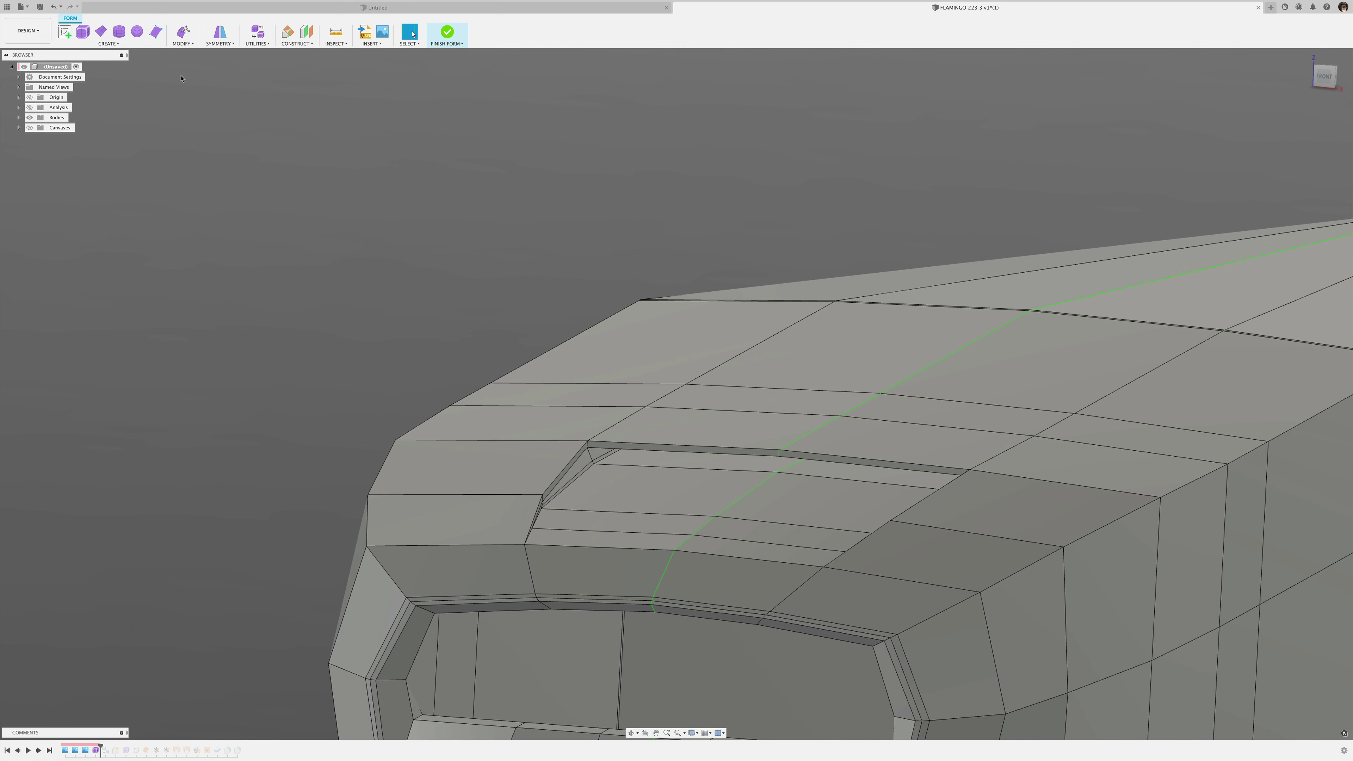
right_click(234, 148)
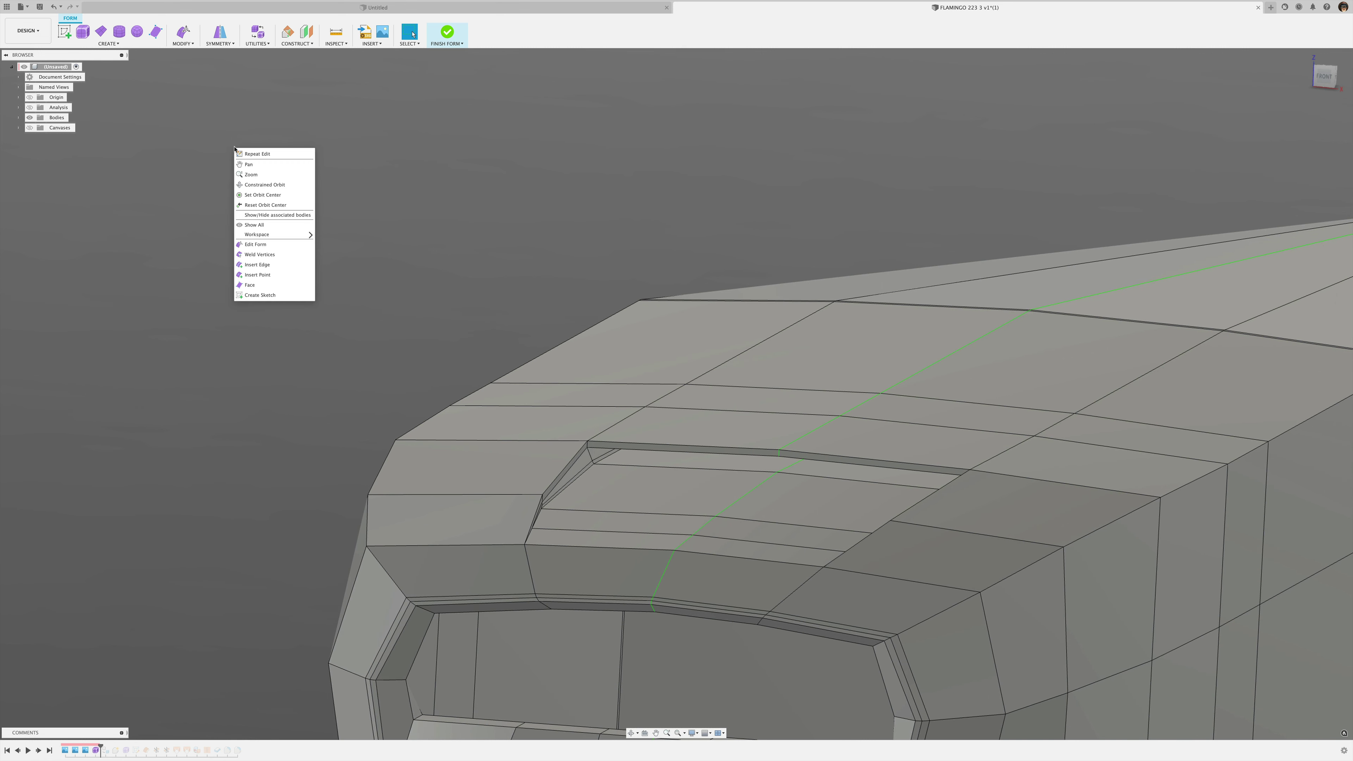
left_click(257, 275)
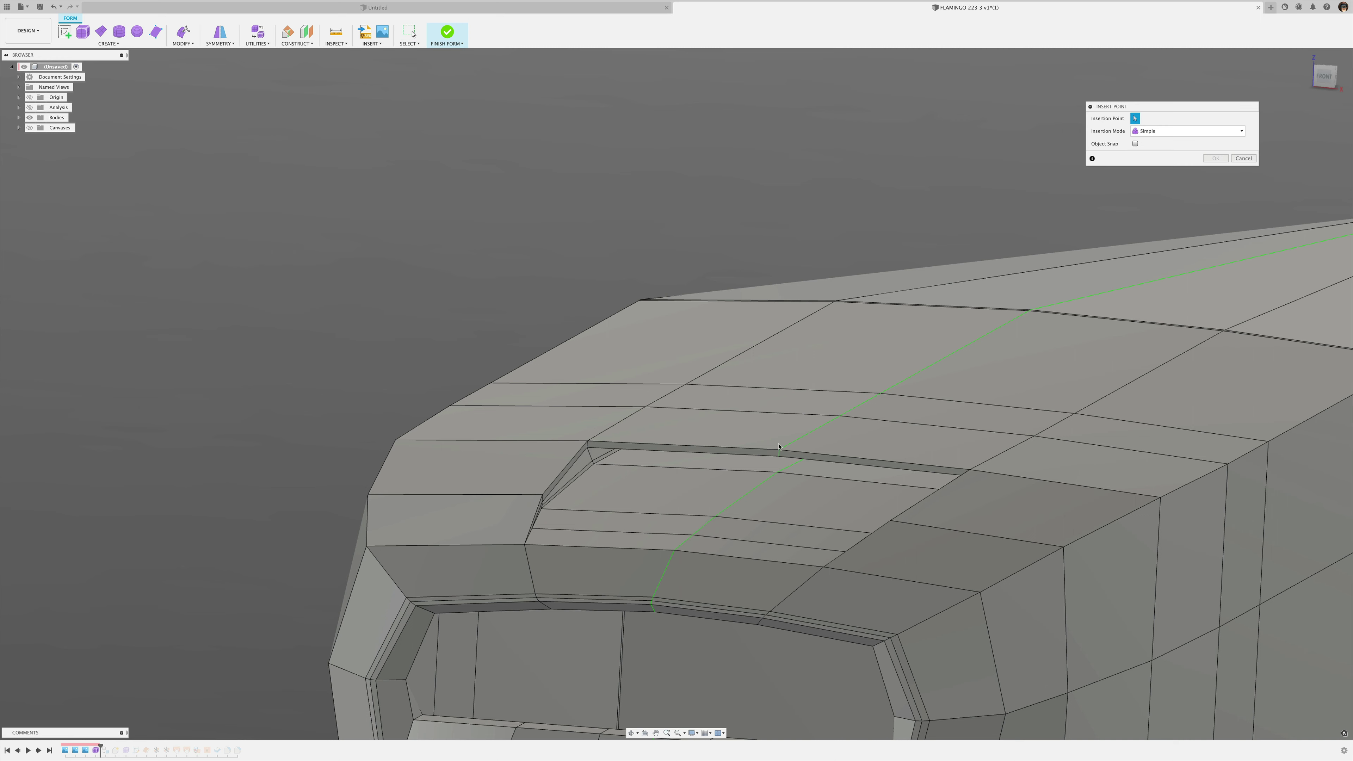
scroll(756, 457, "up", 5)
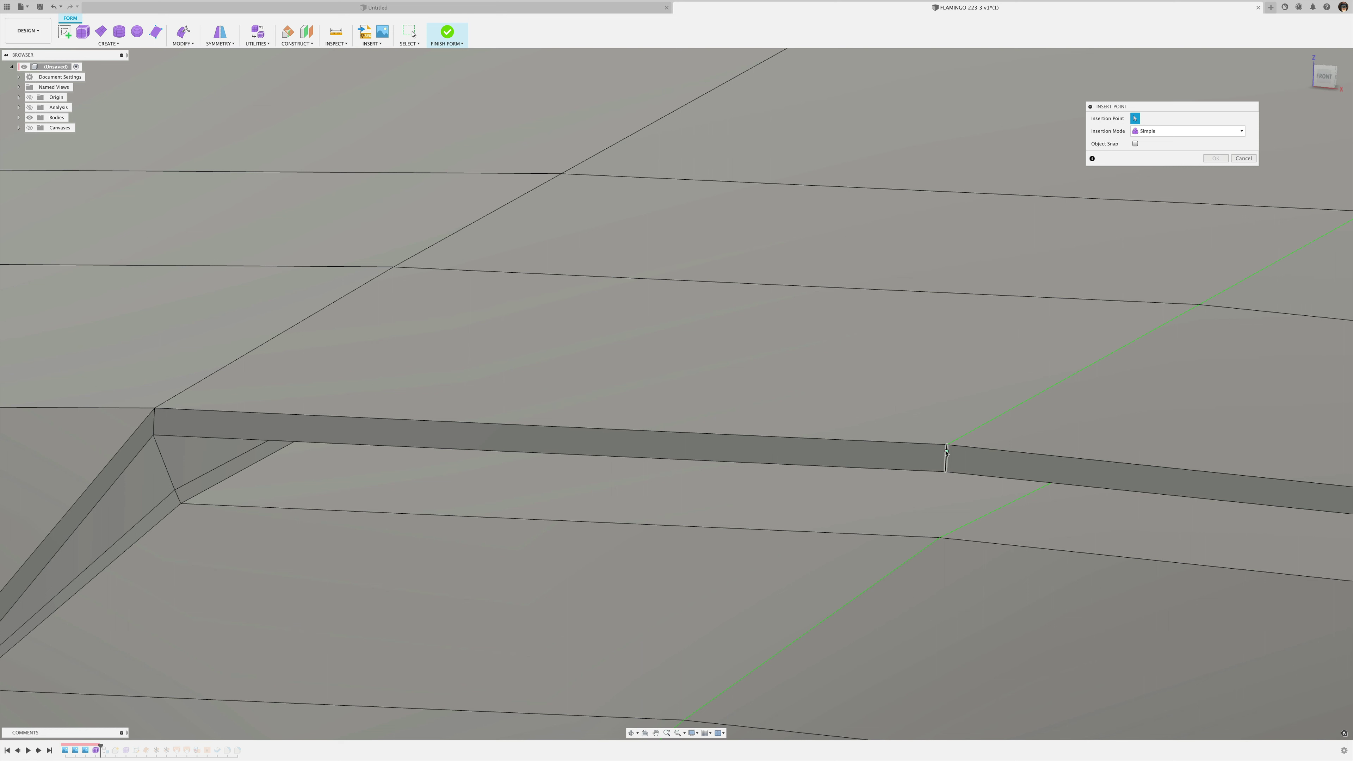
left_click(154, 417)
left_click(1206, 160)
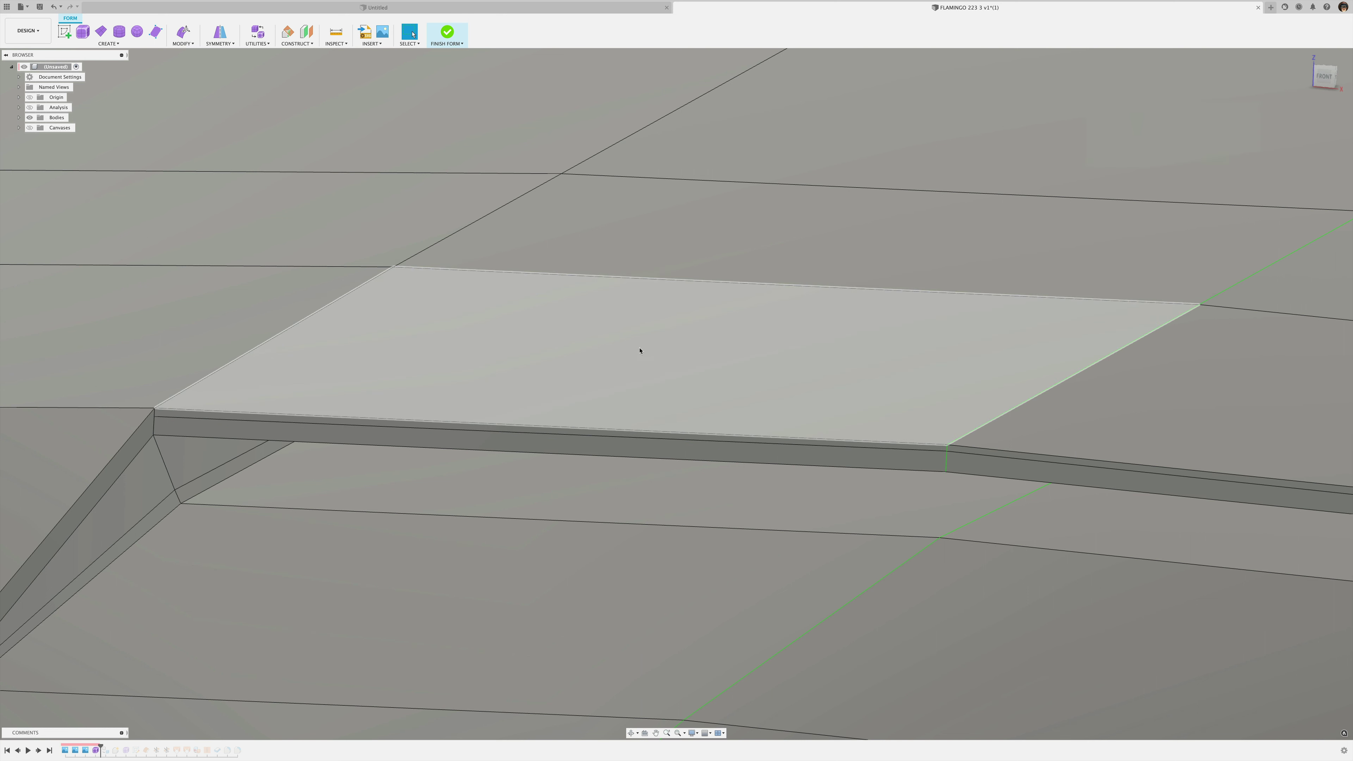
left_click(640, 337)
right_click(640, 336)
left_click(671, 340)
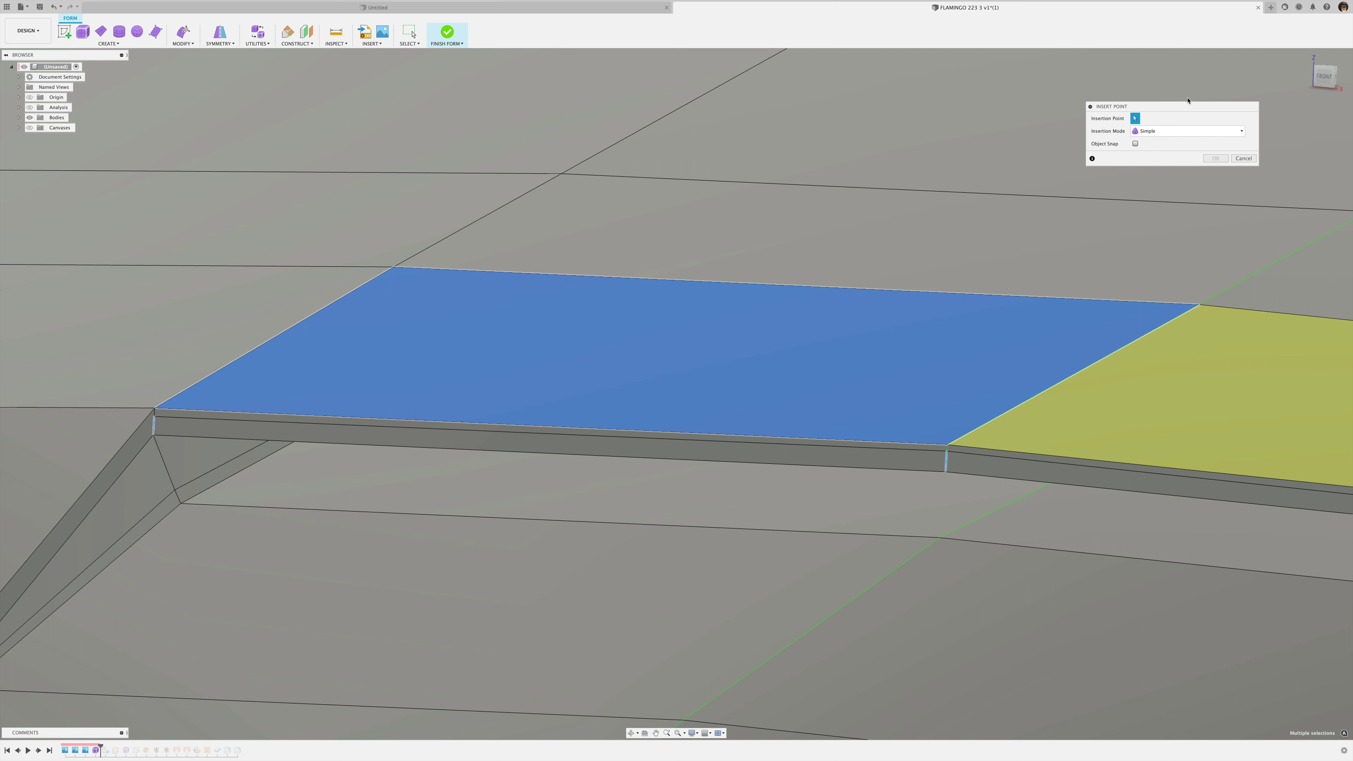
scroll(320, 199, "down", 5)
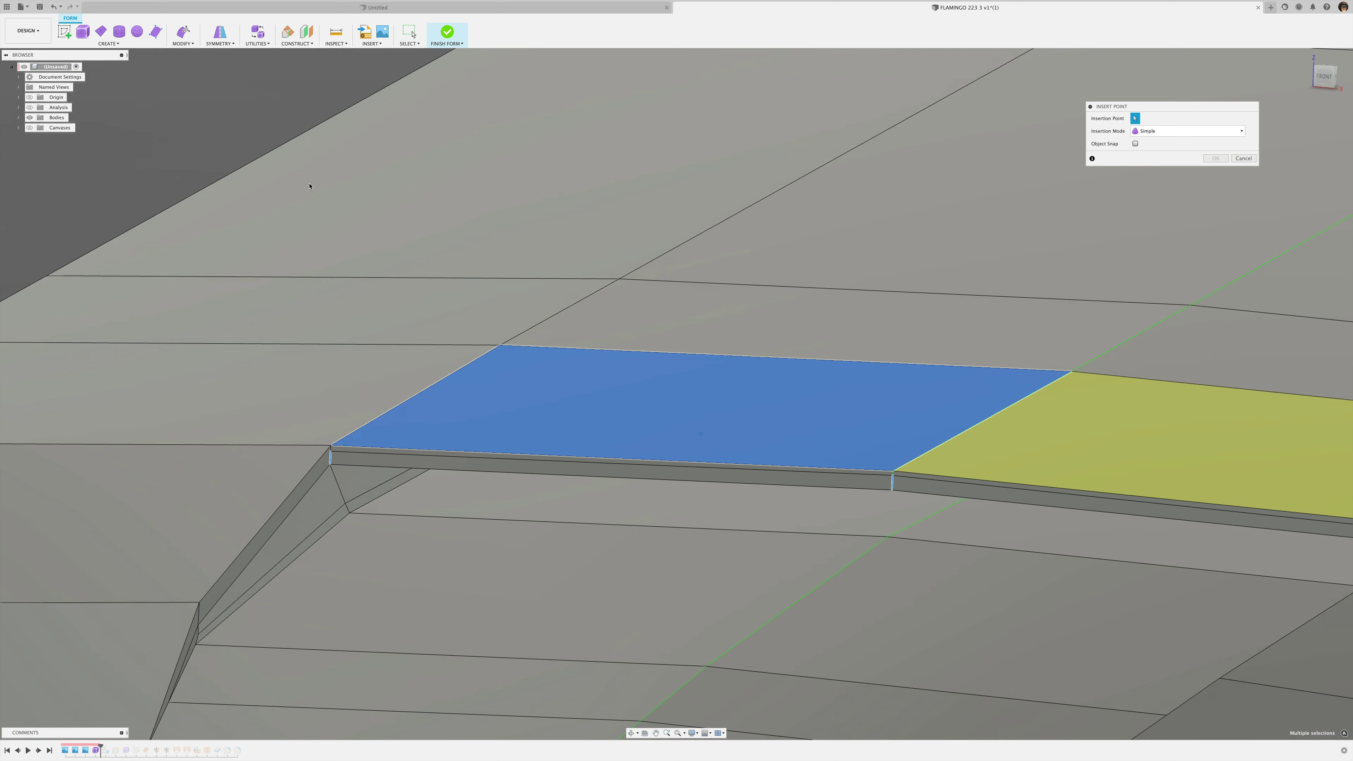
left_click(1243, 158)
- Insert a second edge near the lower edge of the slot's rear lip, from the lip corner to the centreline, using Insert Point
right_click(271, 114)
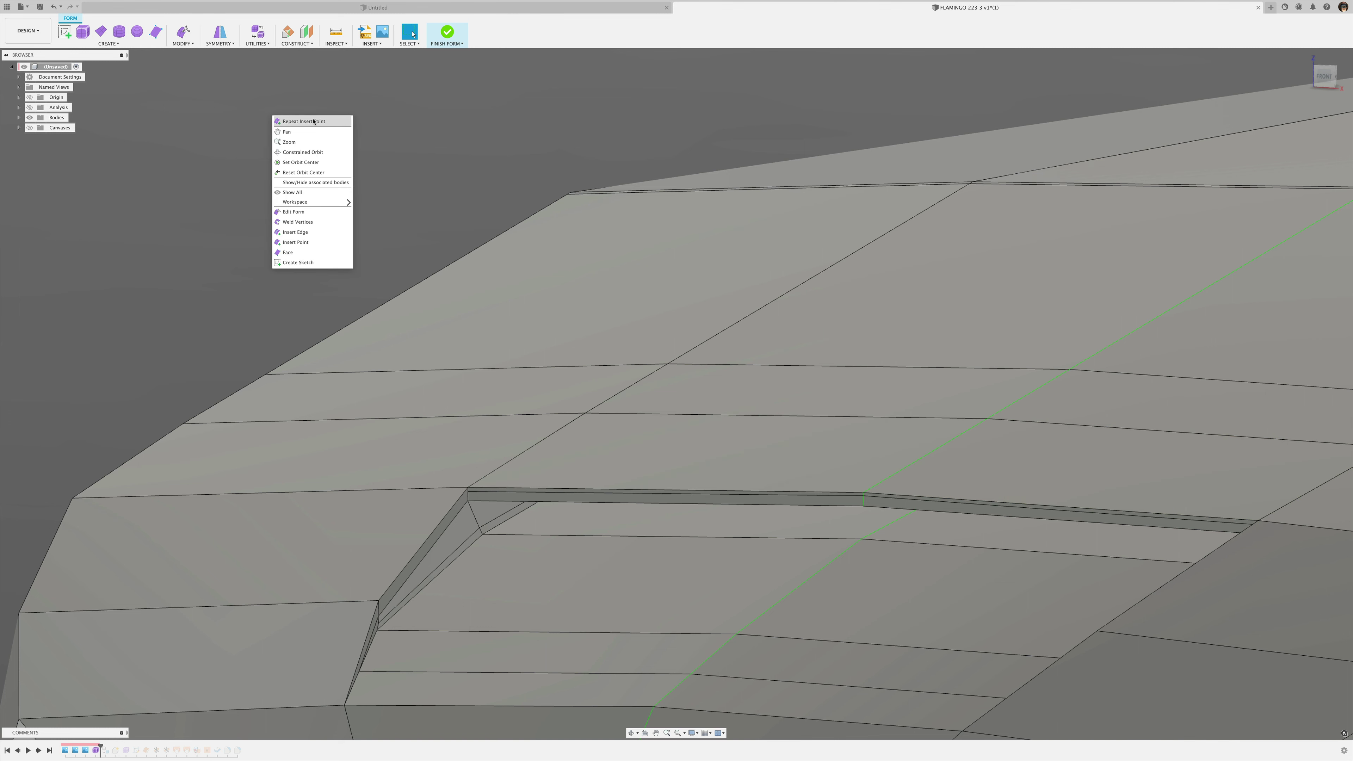
left_click(314, 122)
scroll(467, 501, "down", 4)
scroll(466, 501, "up", 8)
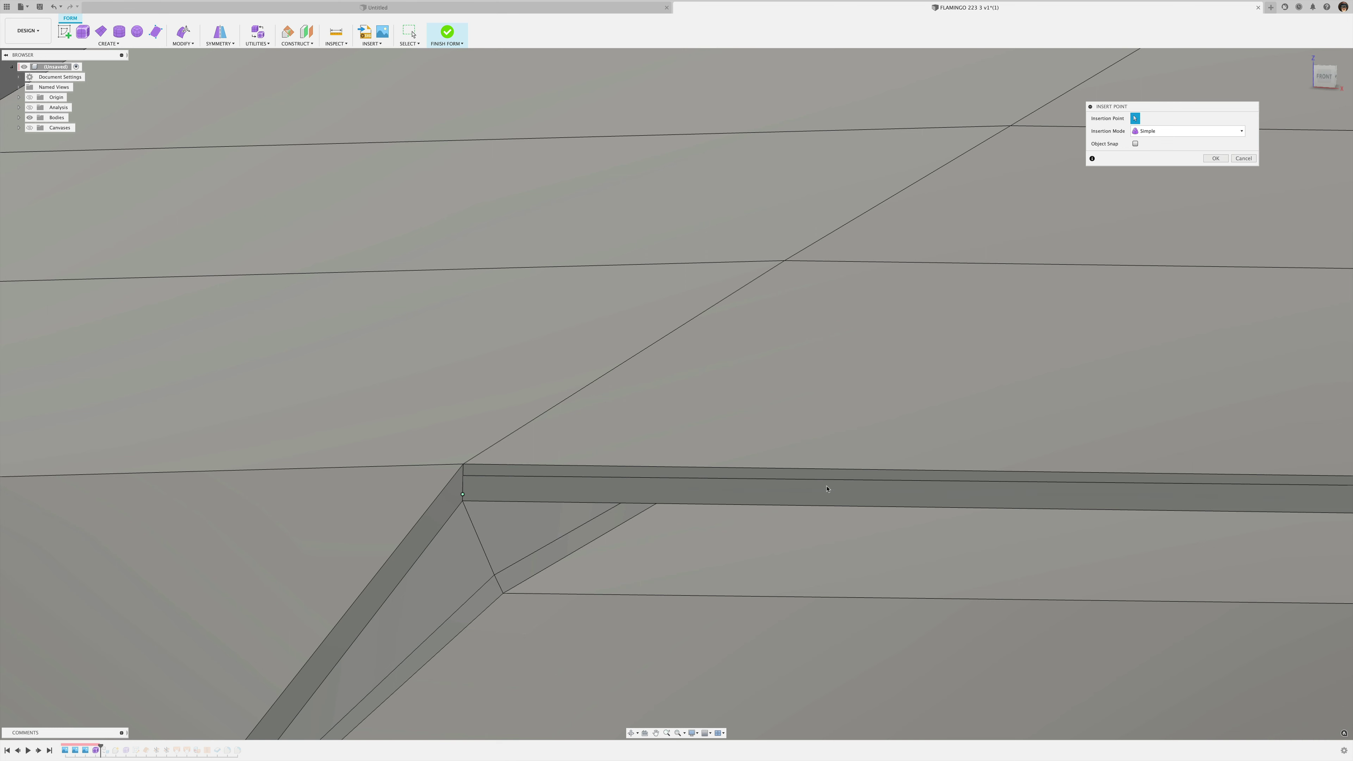
middle_click_drag(1202, 510, 631, 475)
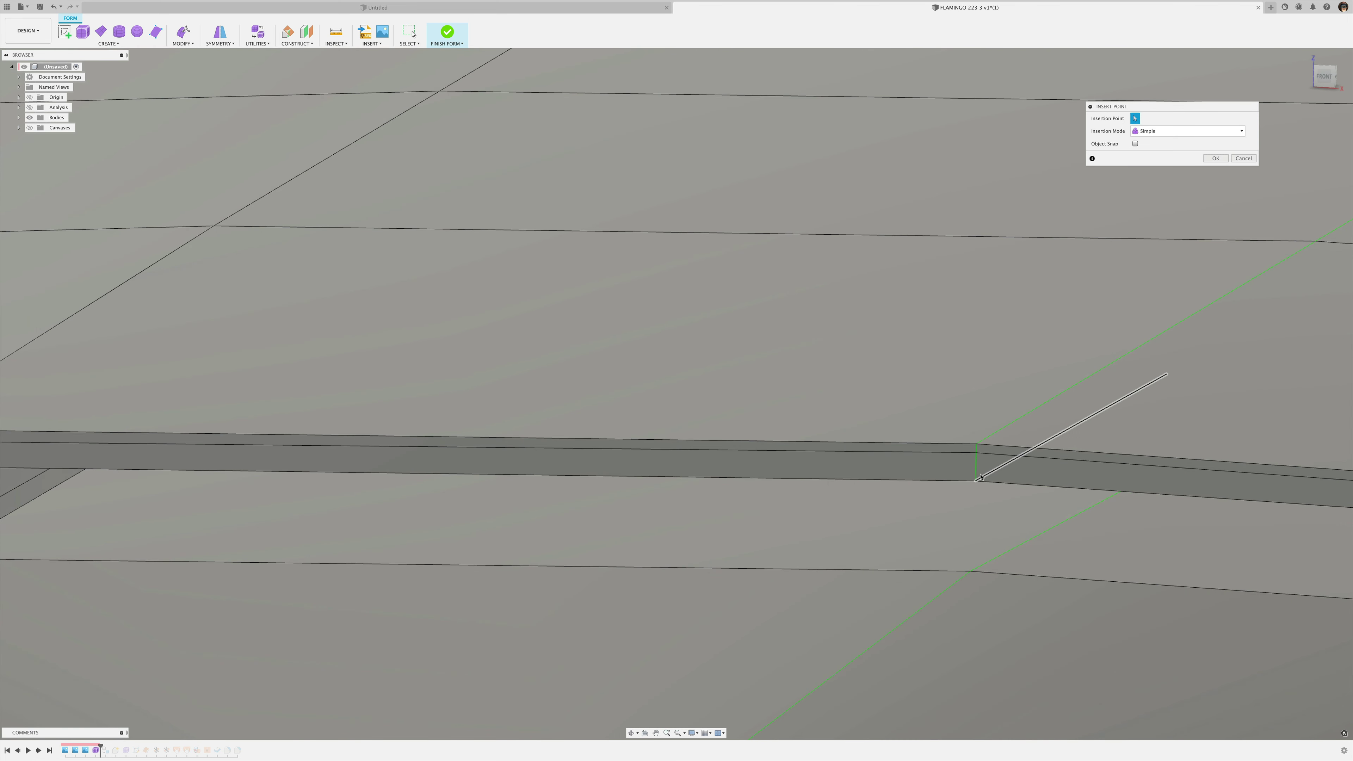
left_click(1211, 160)
- Switch the form to smooth display and view the slot's lip from the side
scroll(738, 315, "down", 3)
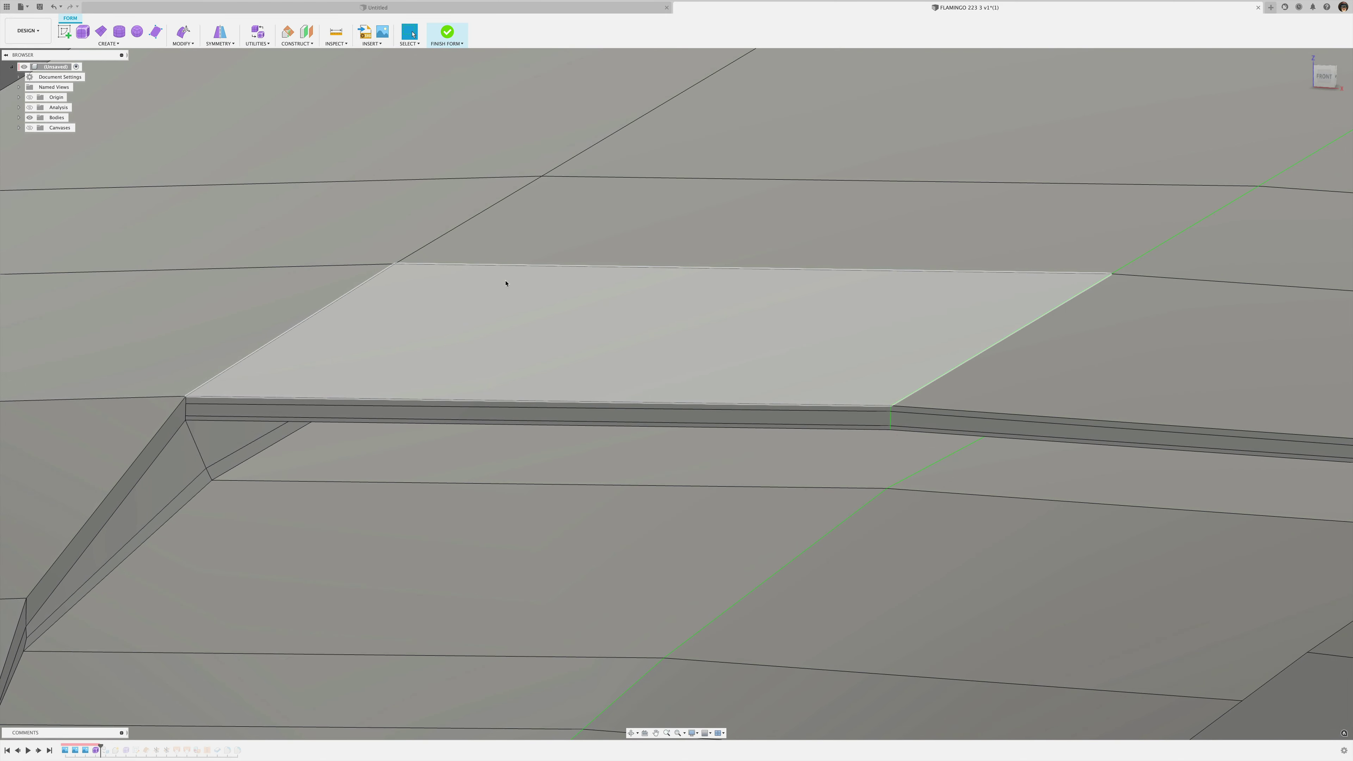
scroll(469, 240, "down", 3)
middle_click_drag(420, 260, 601, 402)
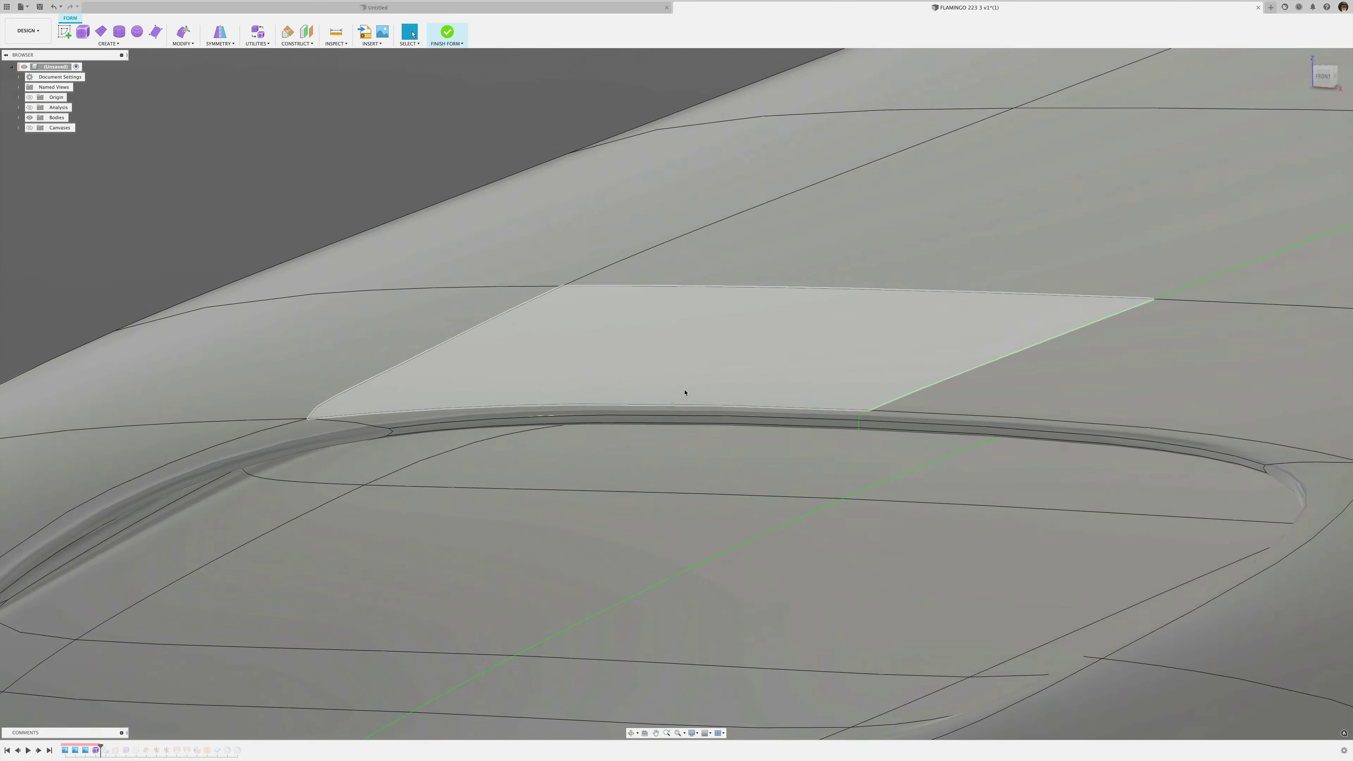
middle_click_drag(685, 392, 353, 315, "shift")
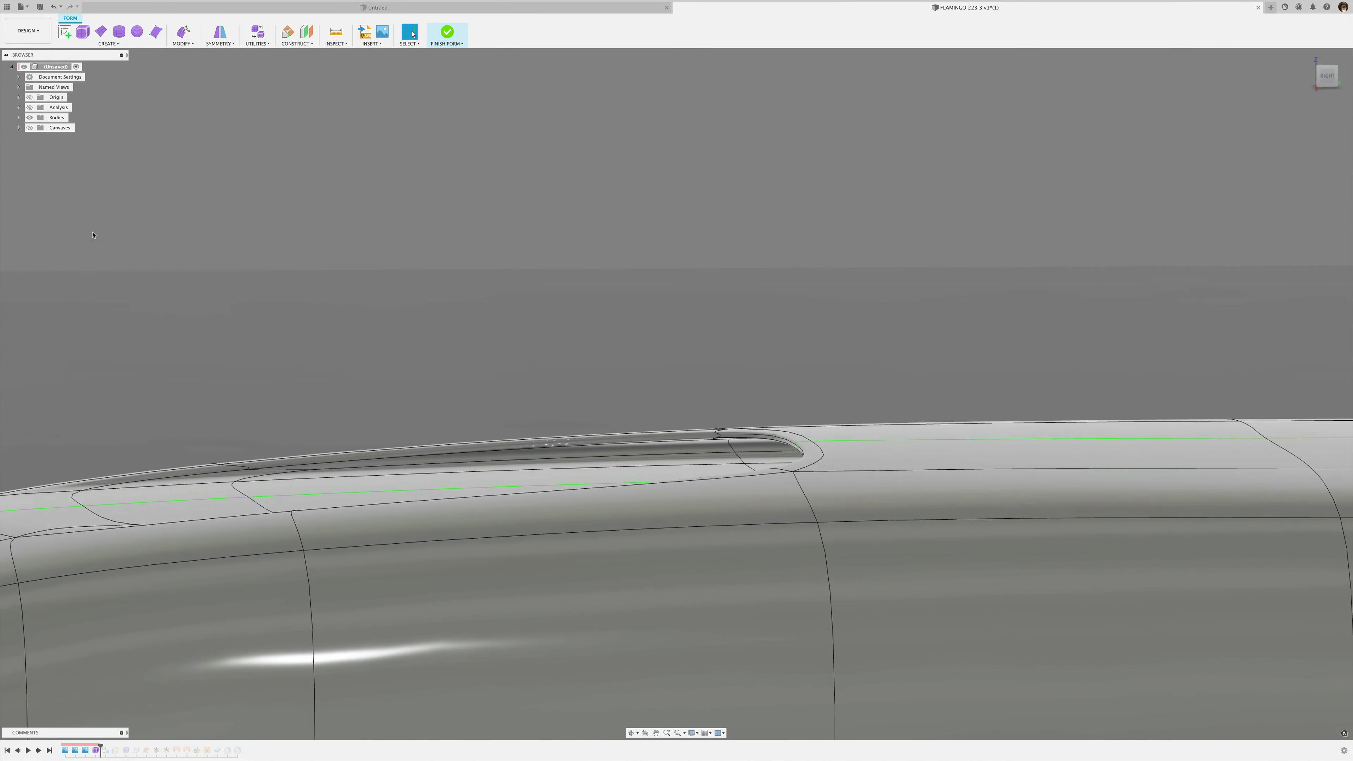
- Show the section analysis, inspect the tightened slot lip and the whole cowling in cross-section, and hide the analysis again
left_click(30, 107)
scroll(681, 521, "up", 4, "shift")
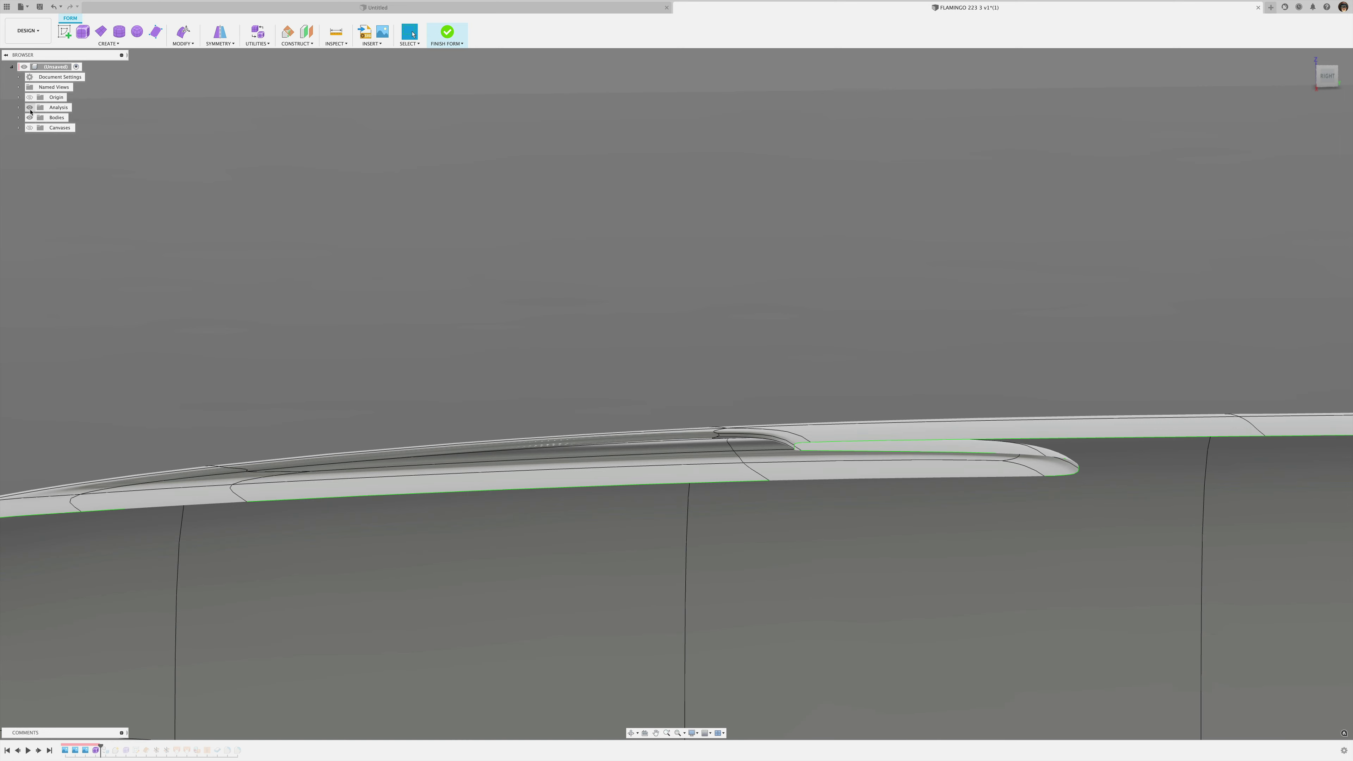
scroll(681, 521, "up", 5)
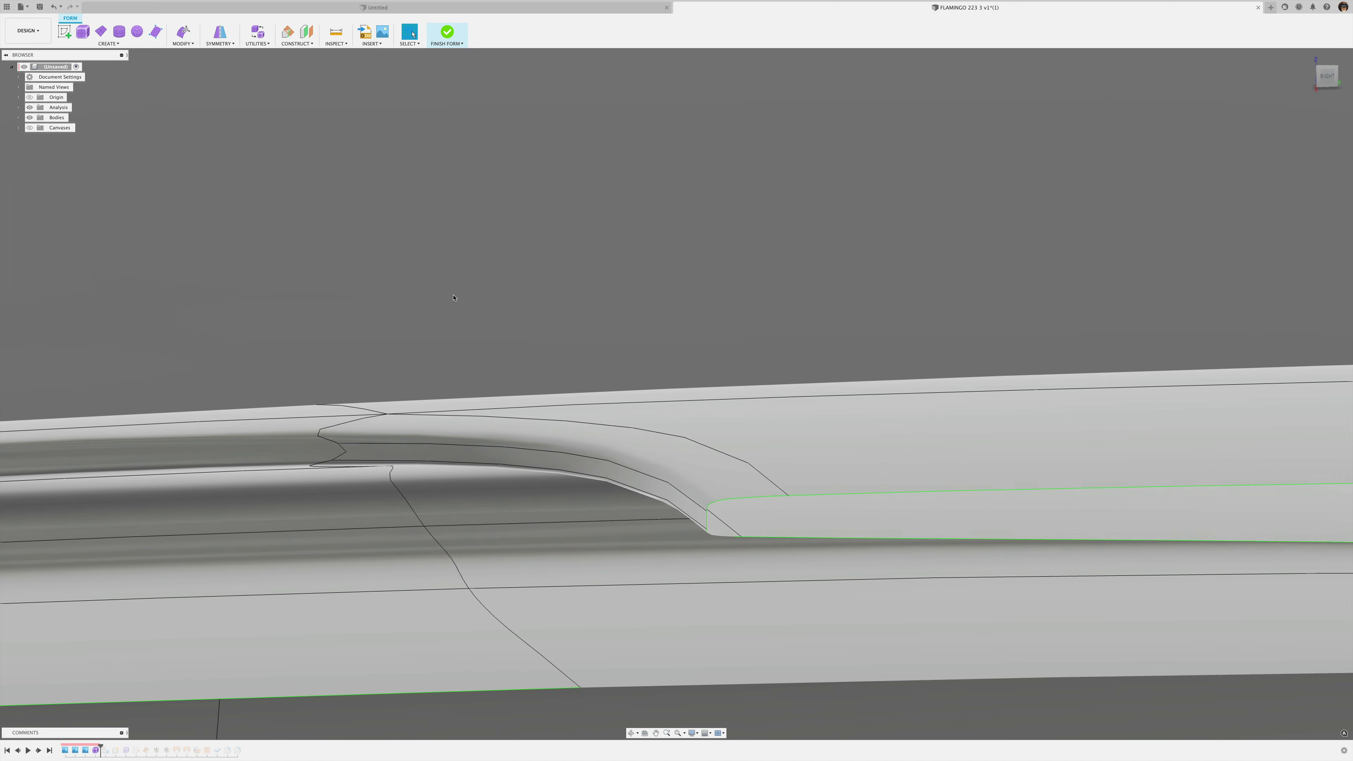
middle_click_drag(661, 523, 521, 616, "shift")
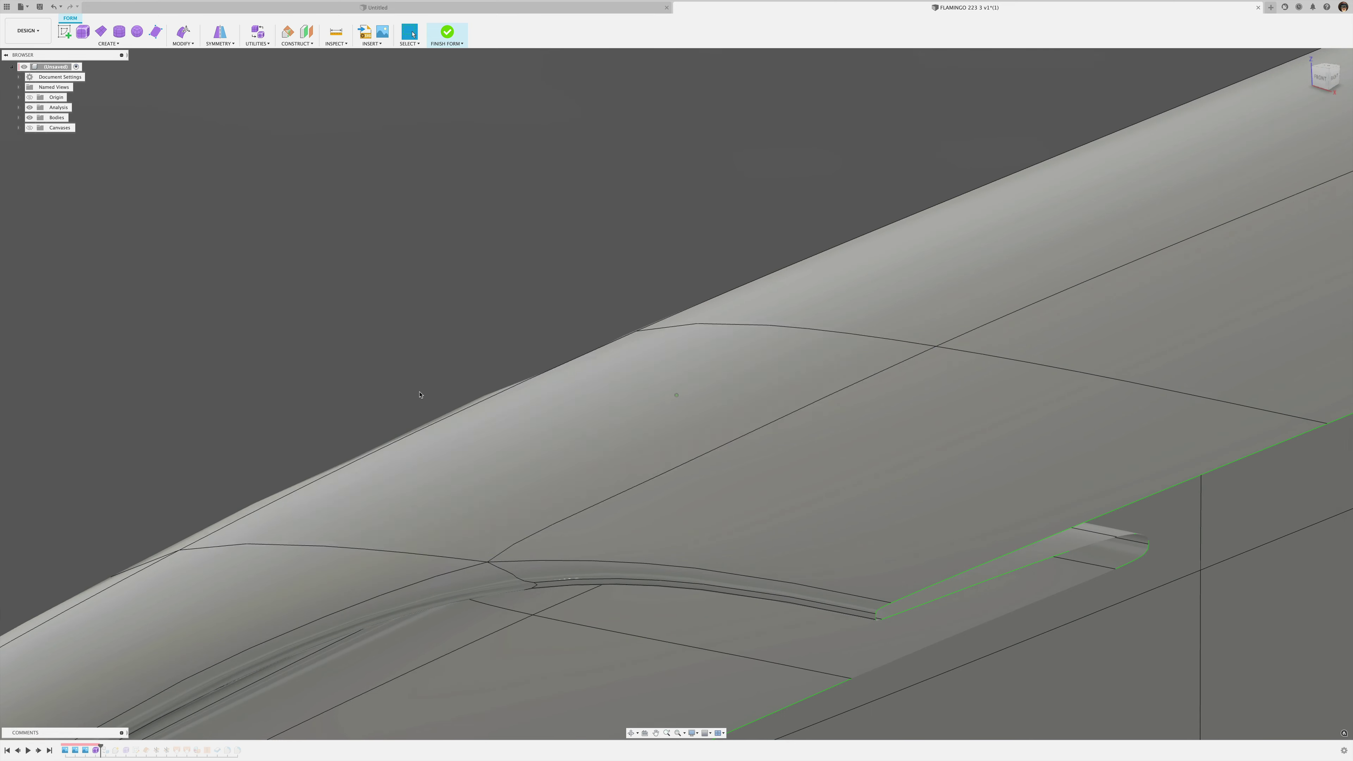
middle_click_drag(419, 390, 177, 283, "shift")
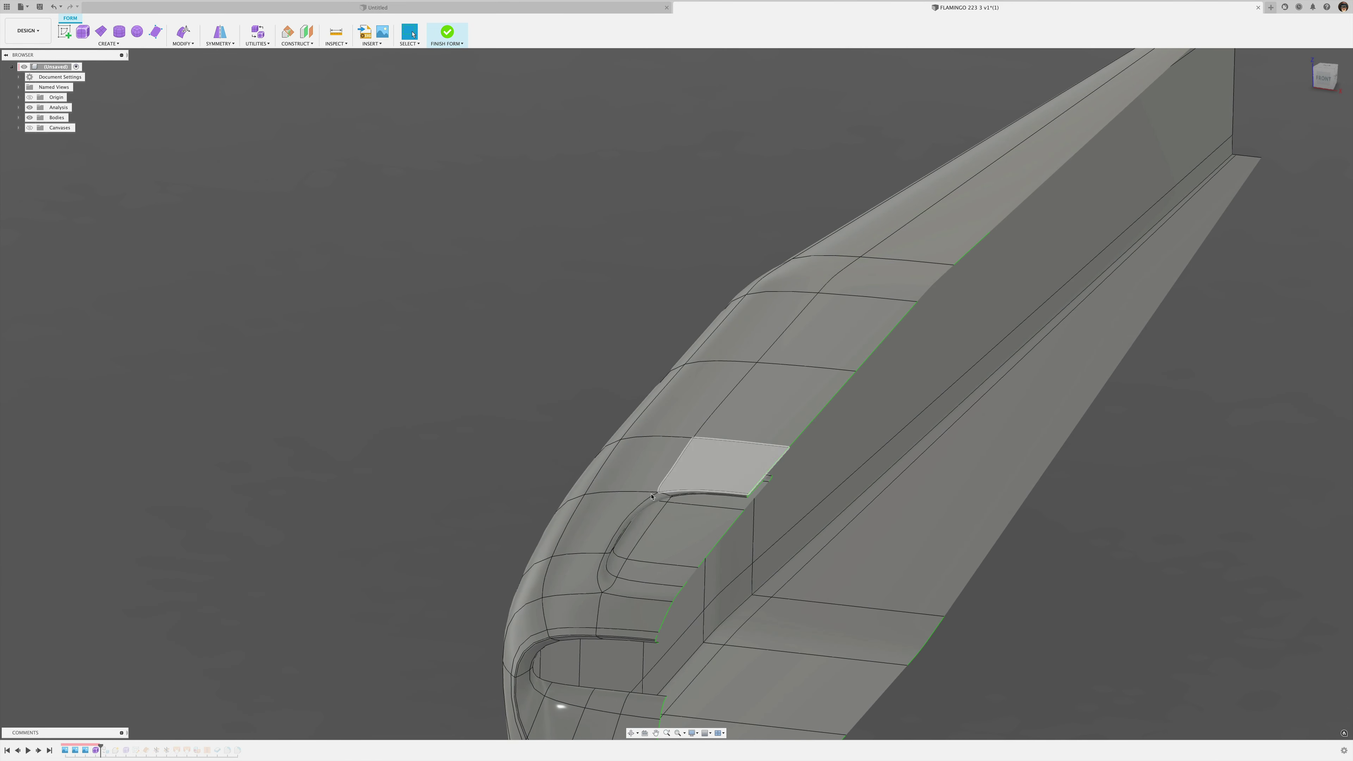
middle_click_drag(660, 494, 52, 132, "shift")
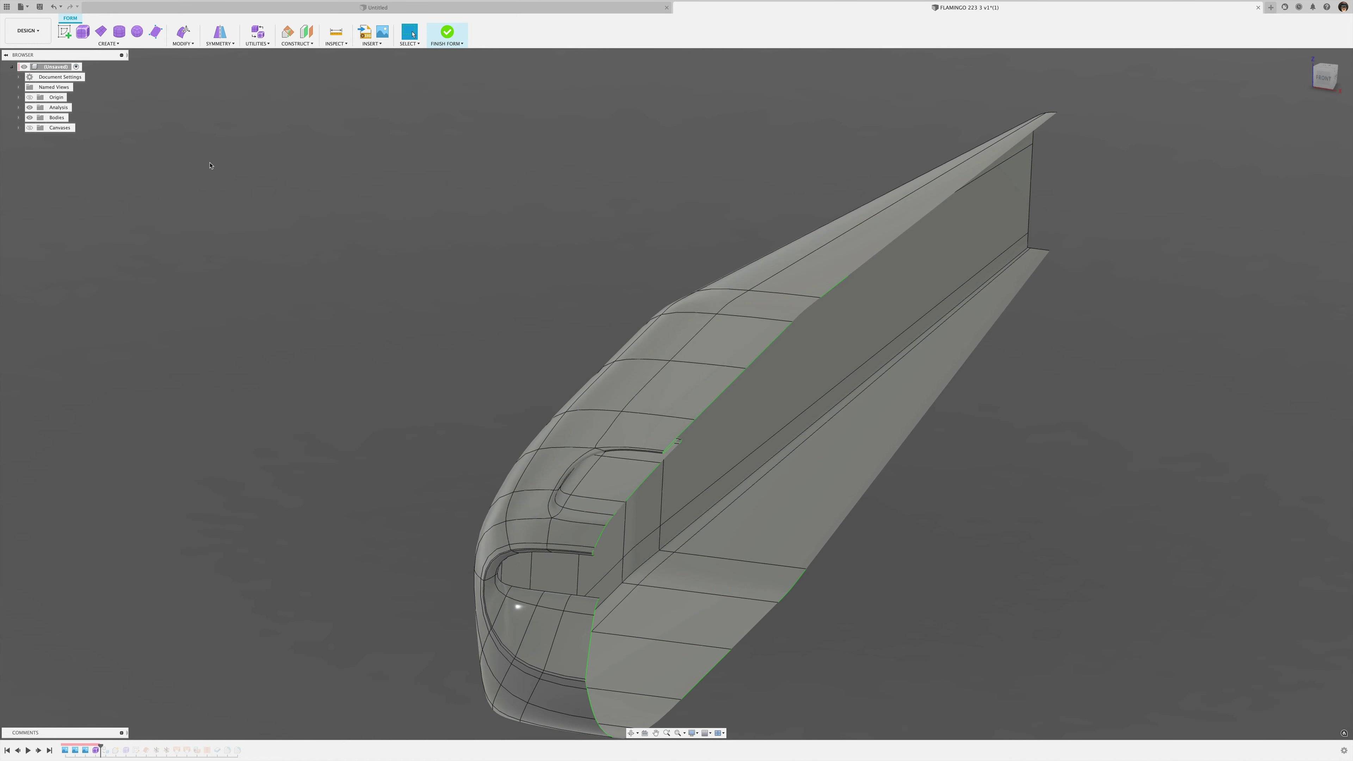
middle_click_drag(210, 165, 614, 378, "shift")
middle_click_drag(625, 235, 173, 66, "shift")
left_click(30, 107)
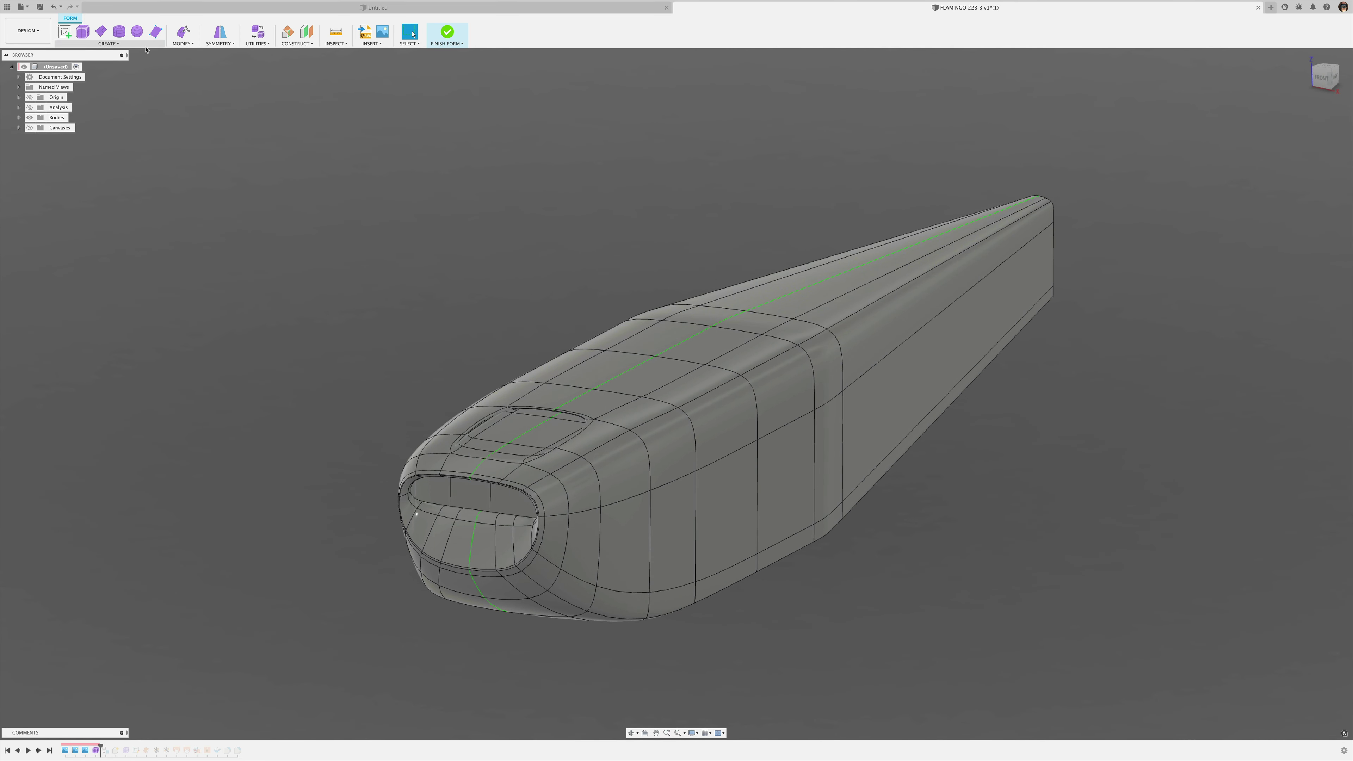
- Subdivide all faces of the cowling form using the Exact insert mode
left_click(182, 43)
left_click(198, 75)
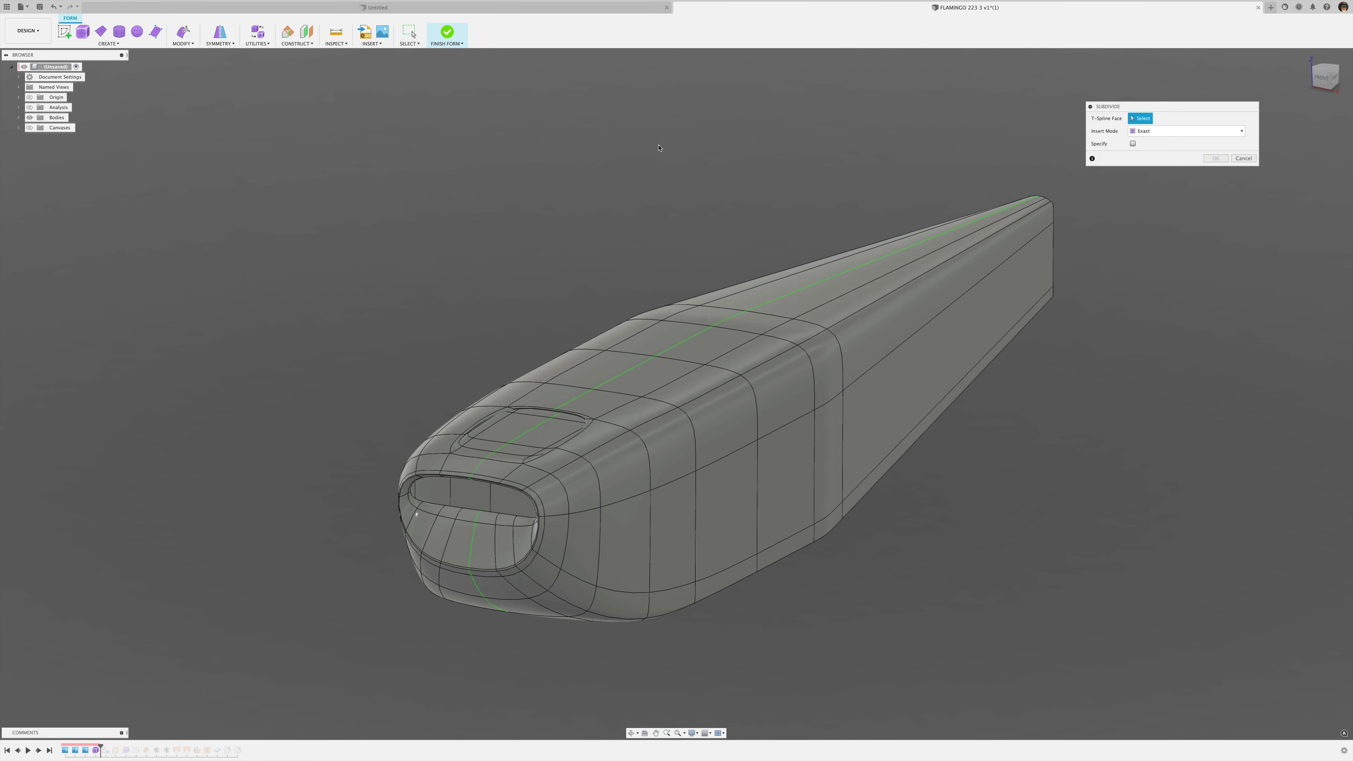
scroll(988, 204, "down", 1)
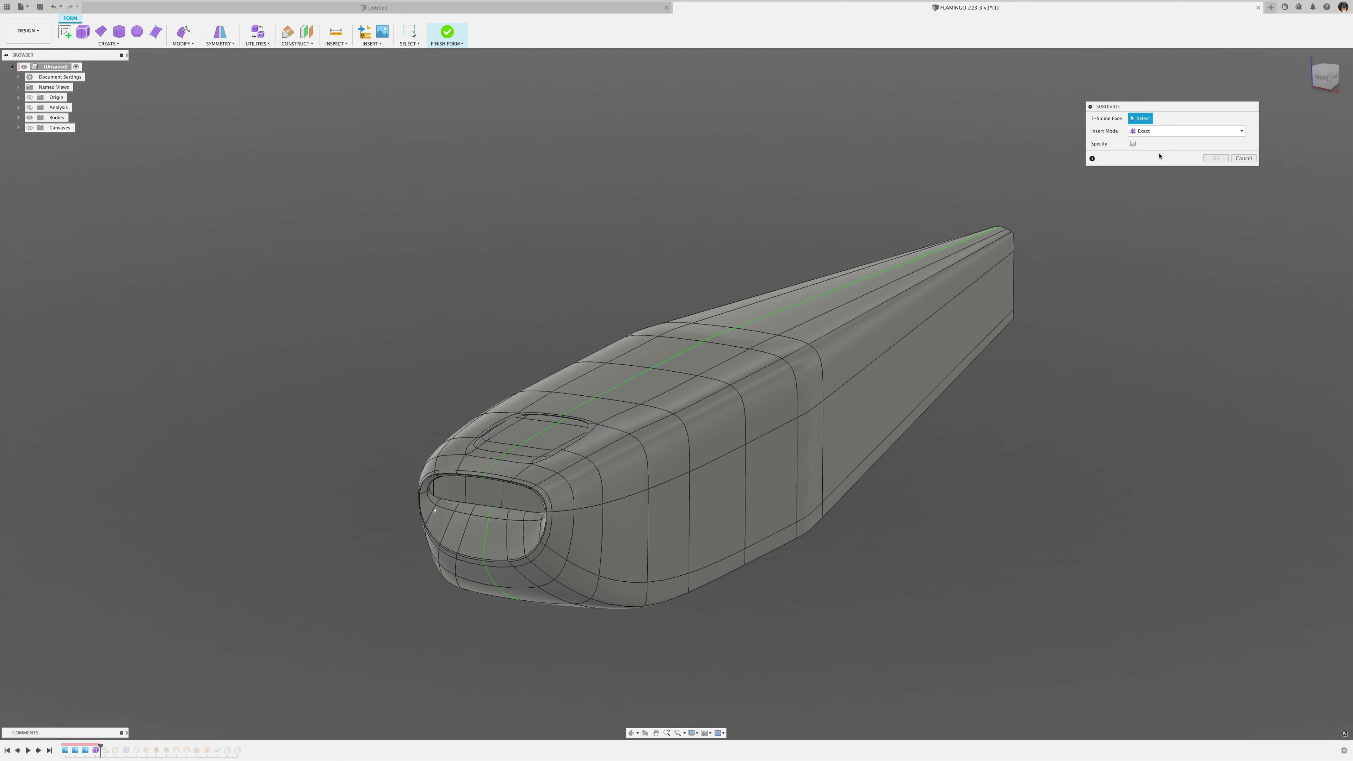
left_click(1183, 131)
left_click(1147, 142)
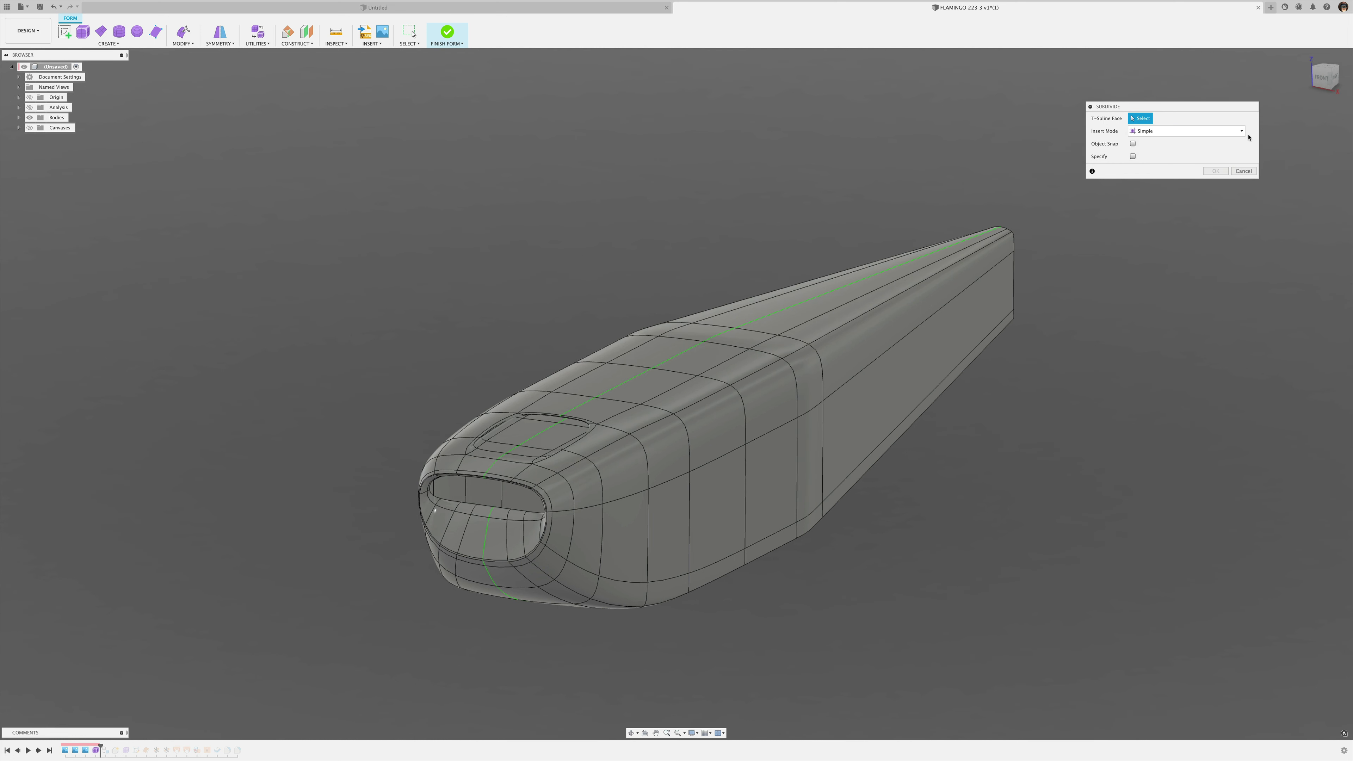
left_click(1162, 131)
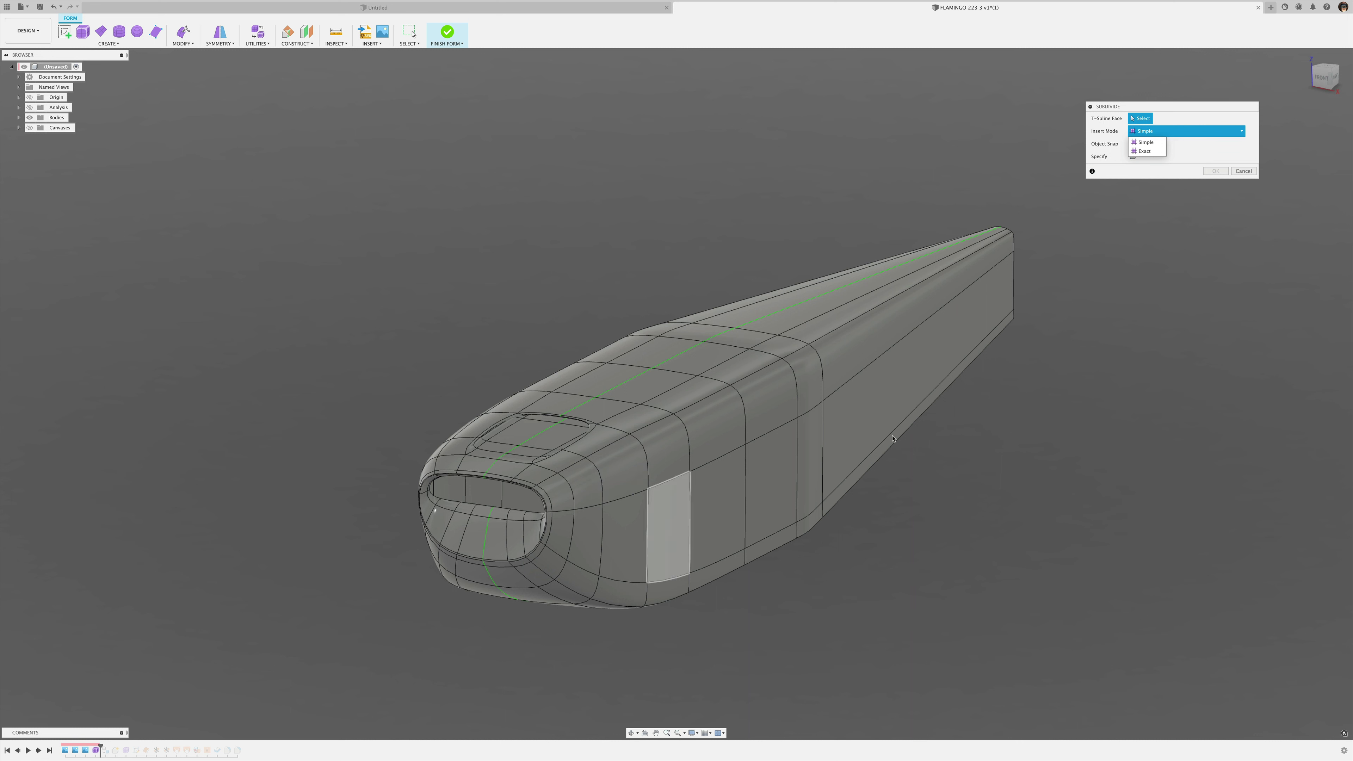
left_click(1146, 152)
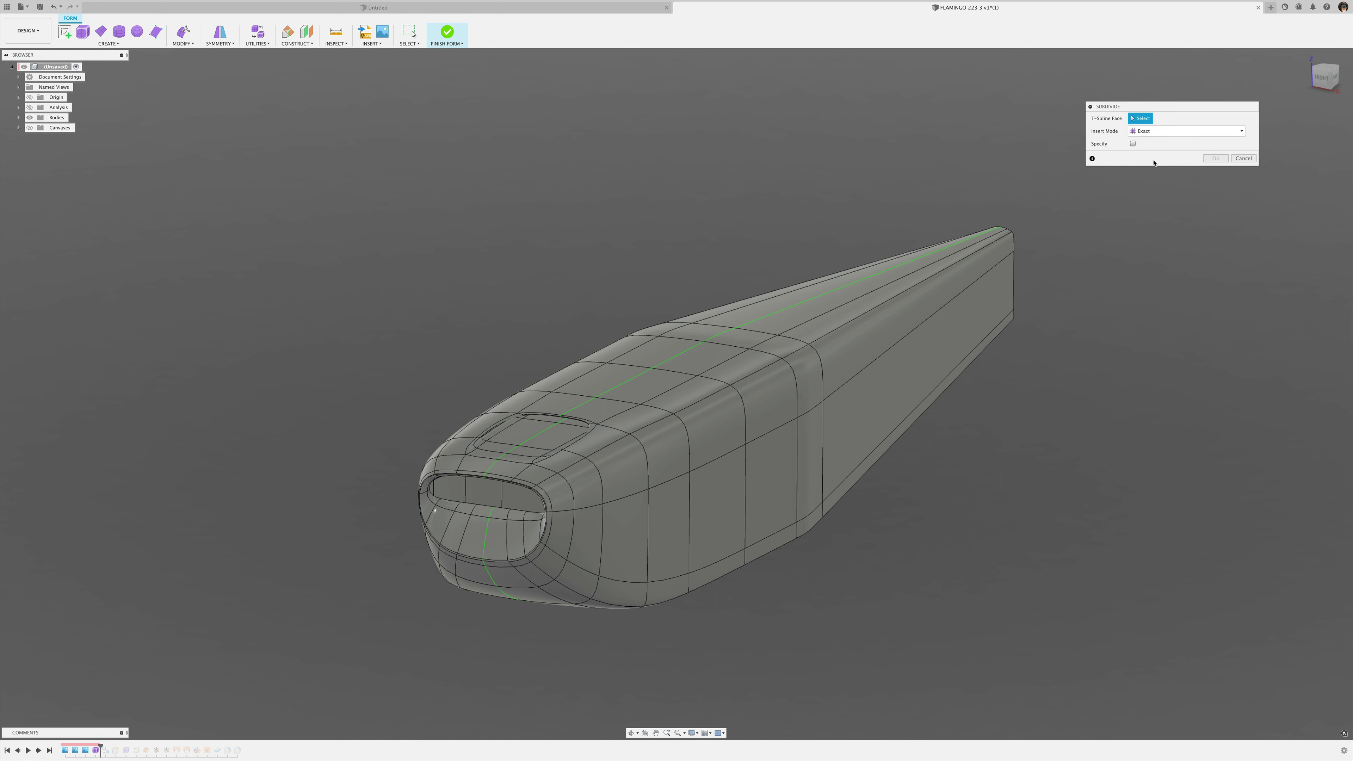
scroll(557, 459, "down", 3)
middle_click_drag(556, 459, 556, 482, "shift")
left_click_drag(887, 244, 382, 611)
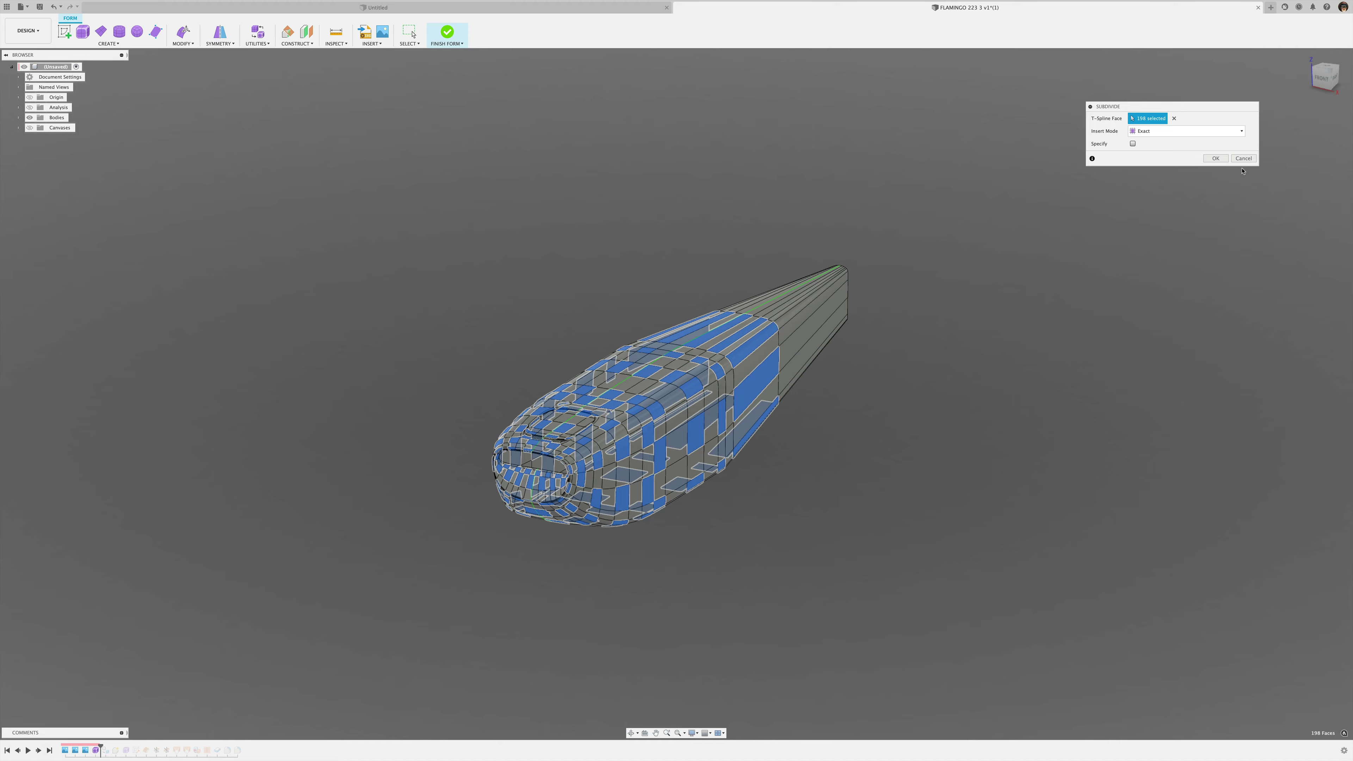
key("Return")
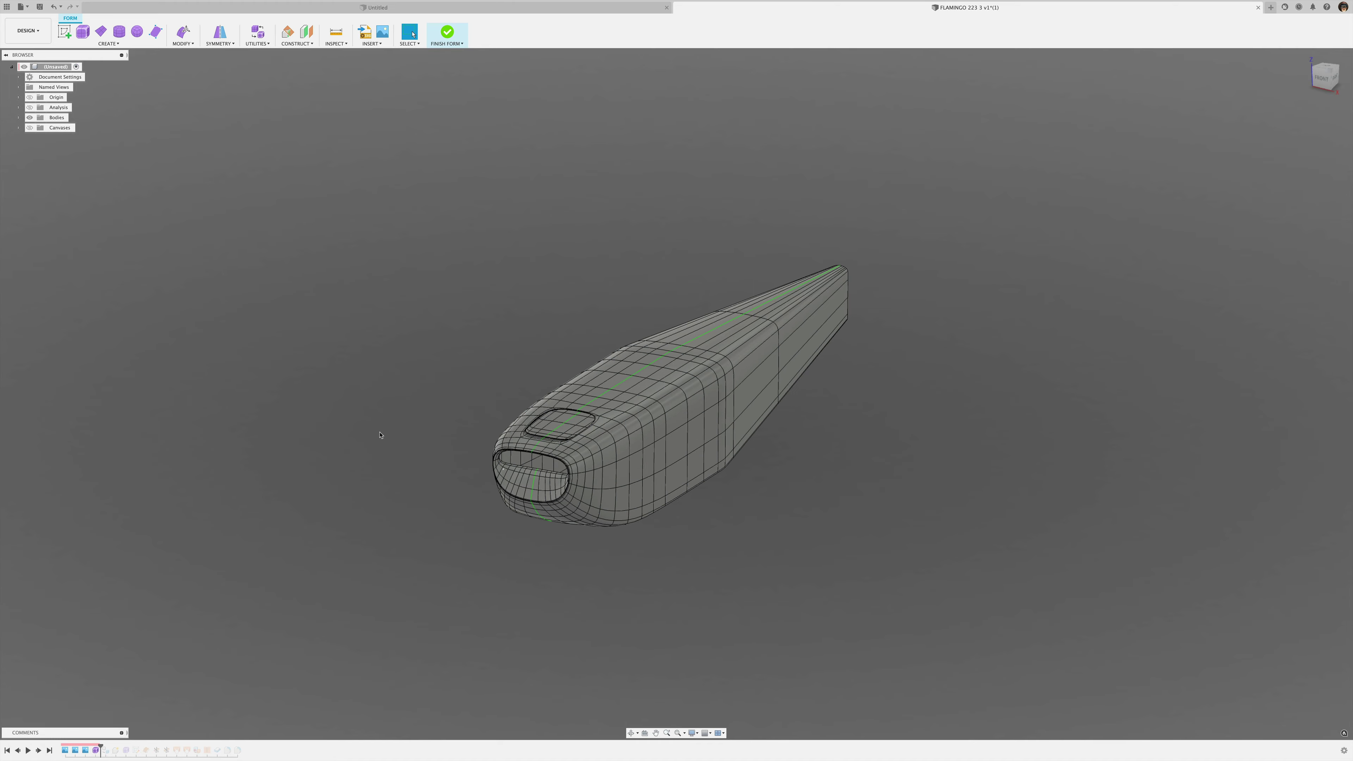
- Examine the subdivided mesh around the front intake and the scoop slot
scroll(380, 435, "down", 3)
scroll(437, 421, "up", 10)
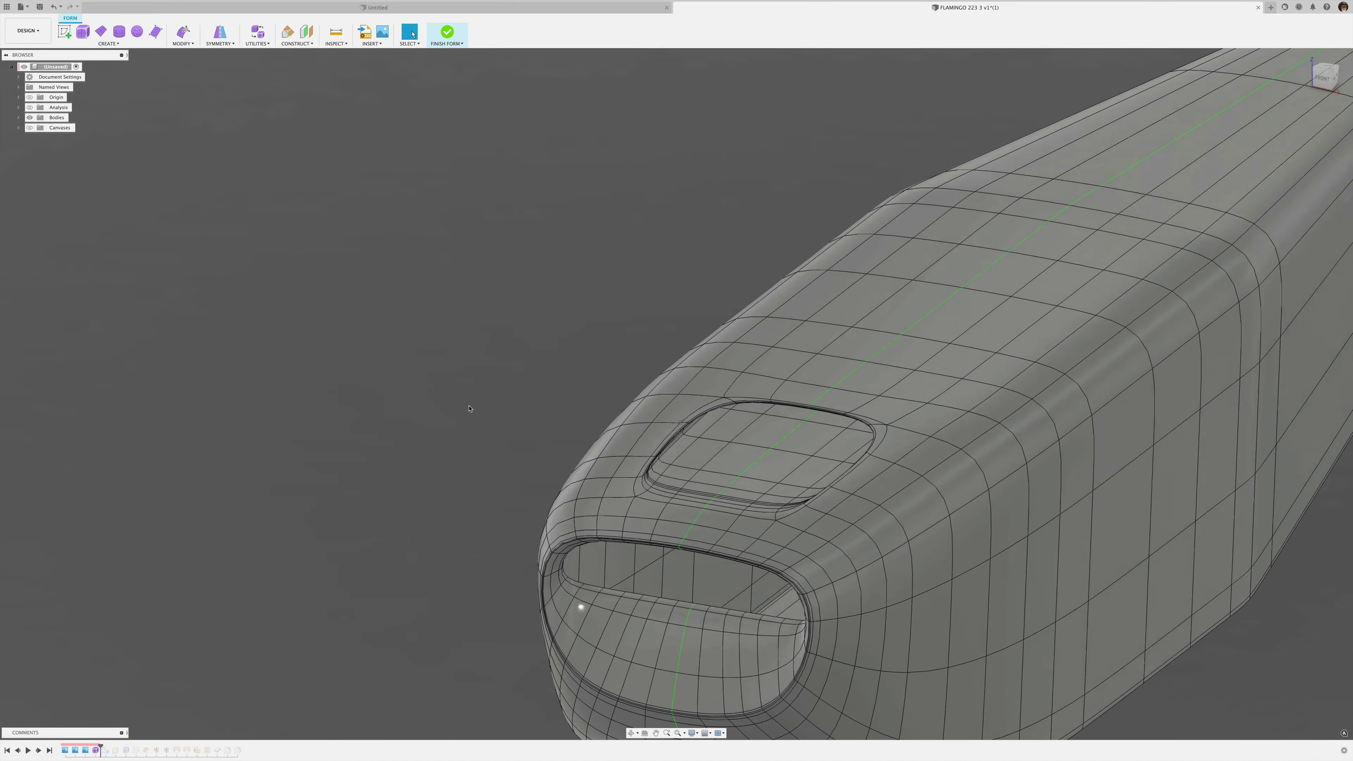
middle_click_drag(469, 409, 456, 384, "shift")
scroll(458, 384, "up", 4)
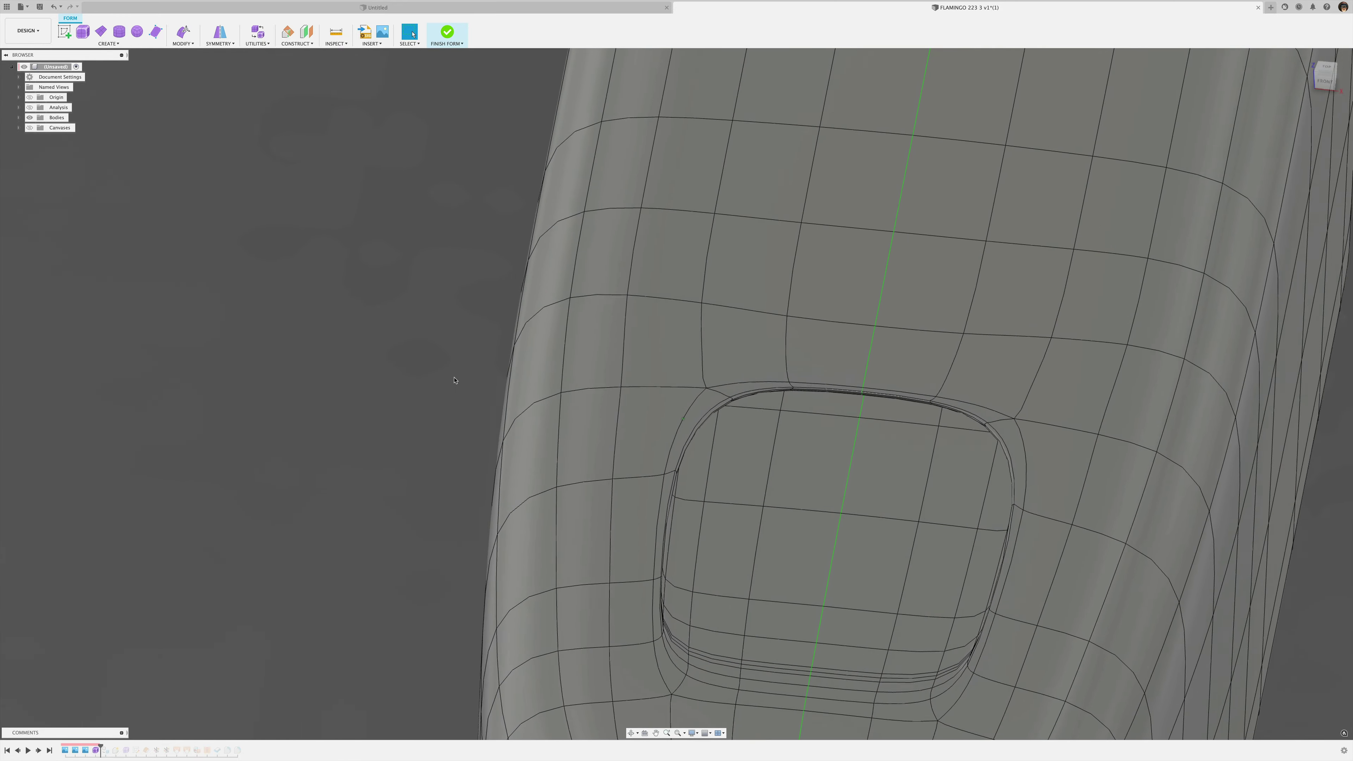
scroll(454, 380, "down", 3)
scroll(408, 290, "up", 3)
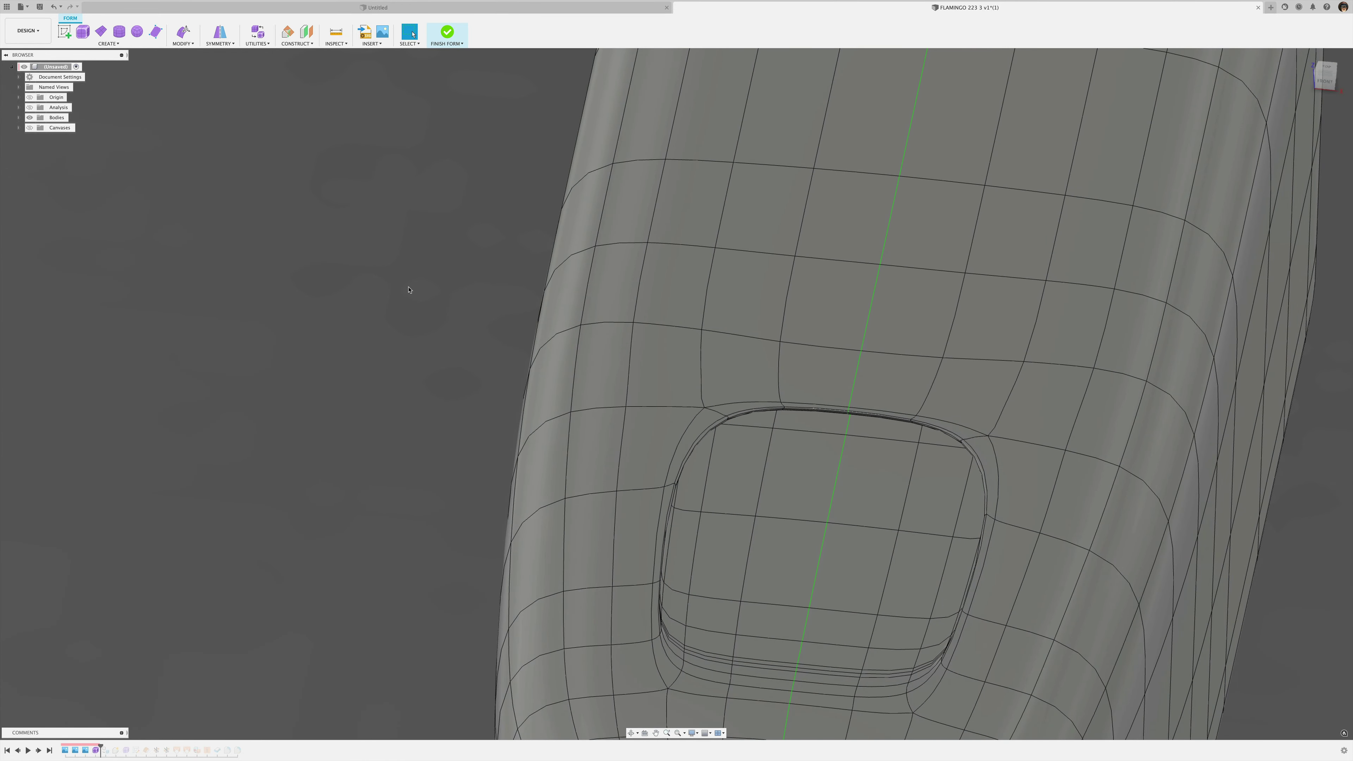
- Switch the form to box display and examine the edge rows along the slot's rear lip
key("ctrl+1")
middle_click_drag(441, 377, 919, 388, "shift")
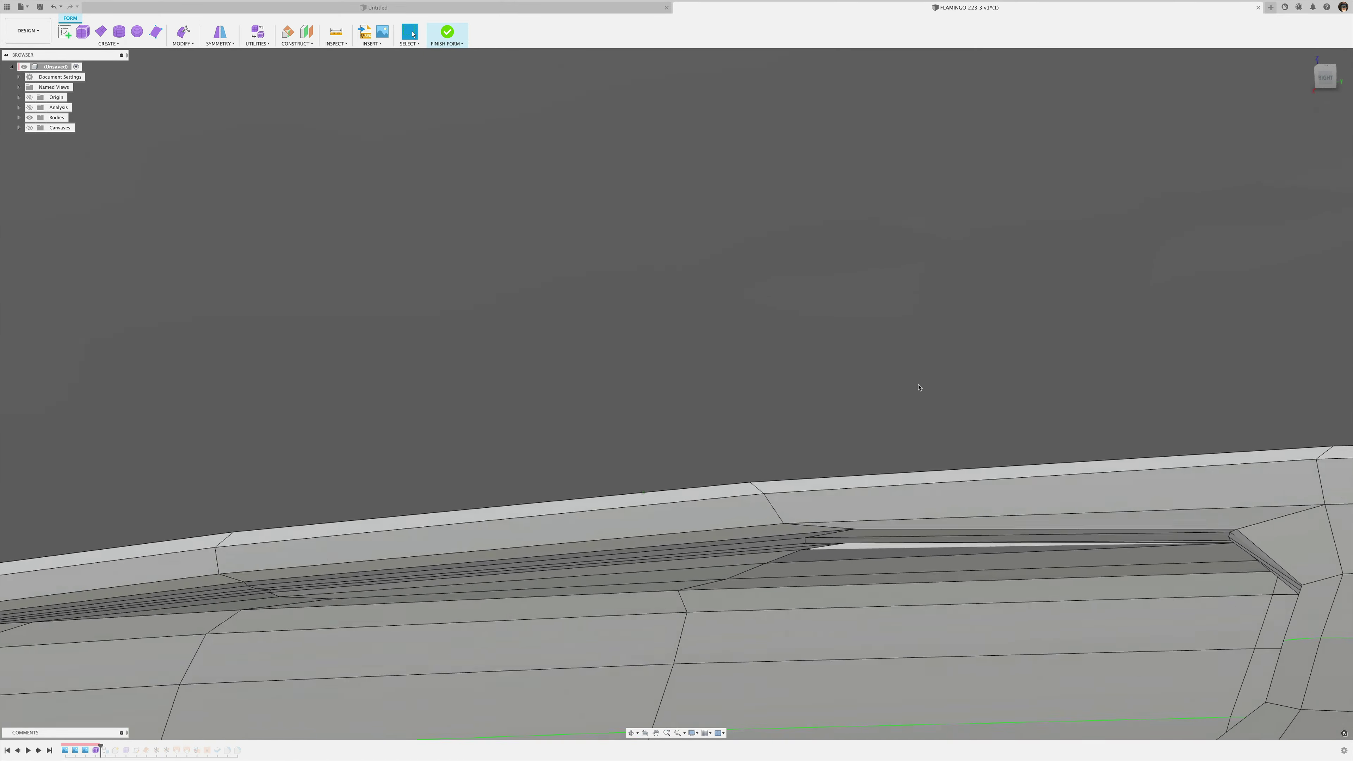
middle_click_drag(919, 388, 788, 510, "shift")
scroll(670, 460, "up", 2)
middle_click_drag(667, 505, 639, 458, "shift")
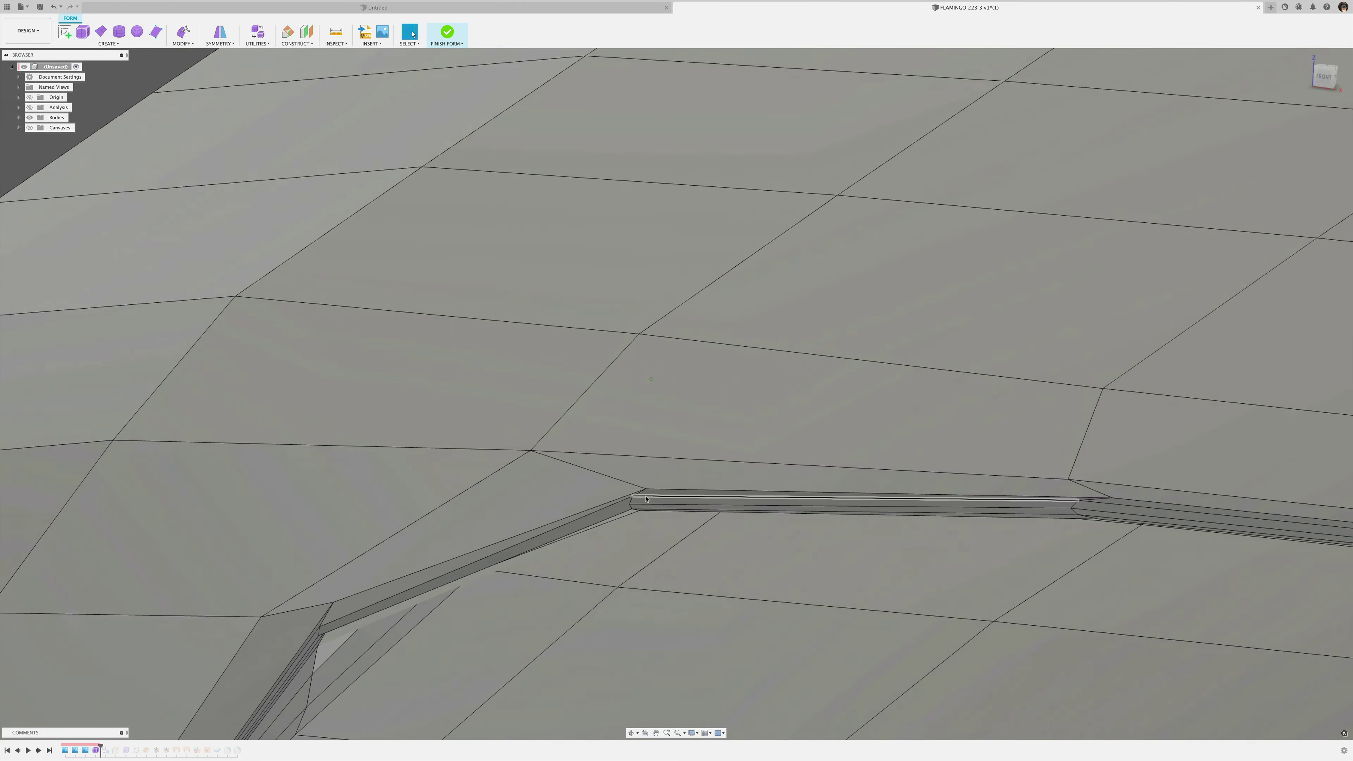
- Edit the form by moving the outer corner vertices of the slot's rear lip sideways until they line up as one column
scroll(599, 400, "up", 3)
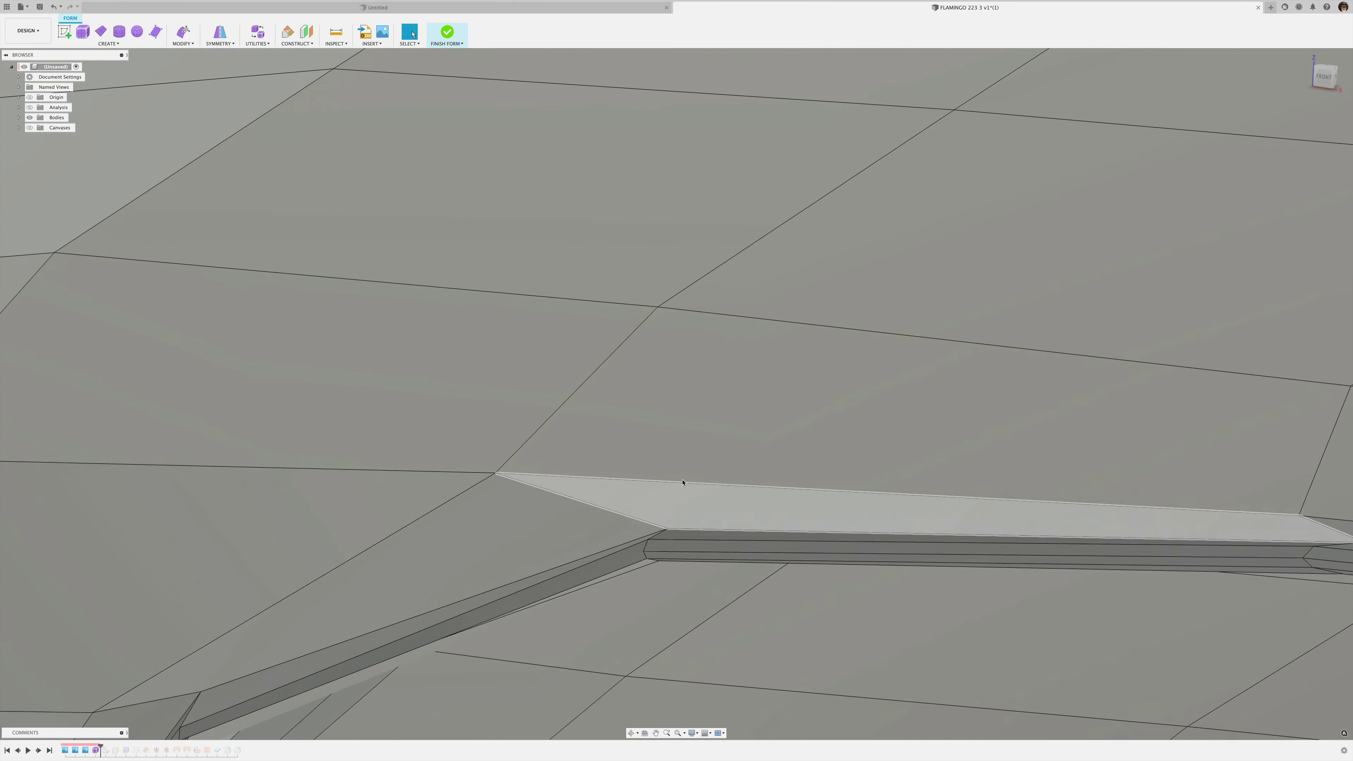
left_click(660, 570, "shift")
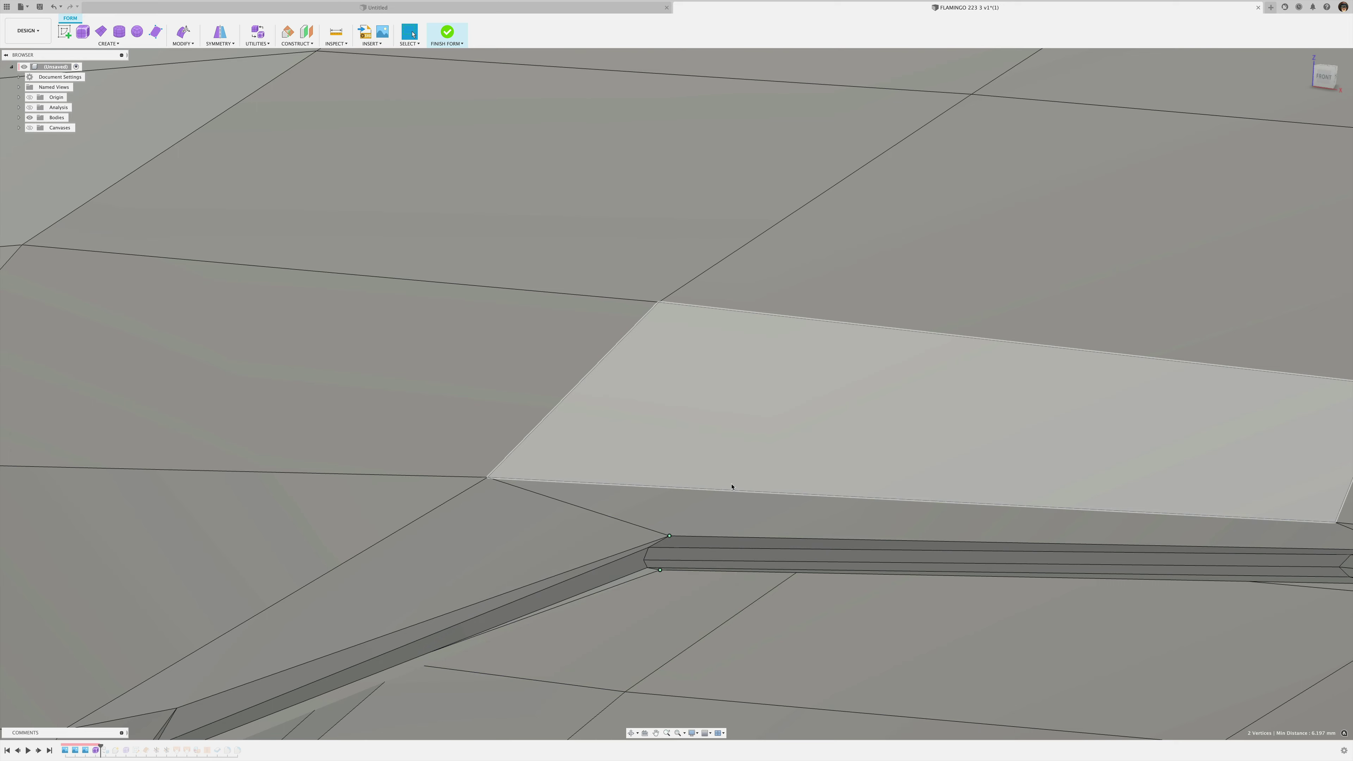
right_click(731, 486)
left_click(764, 473)
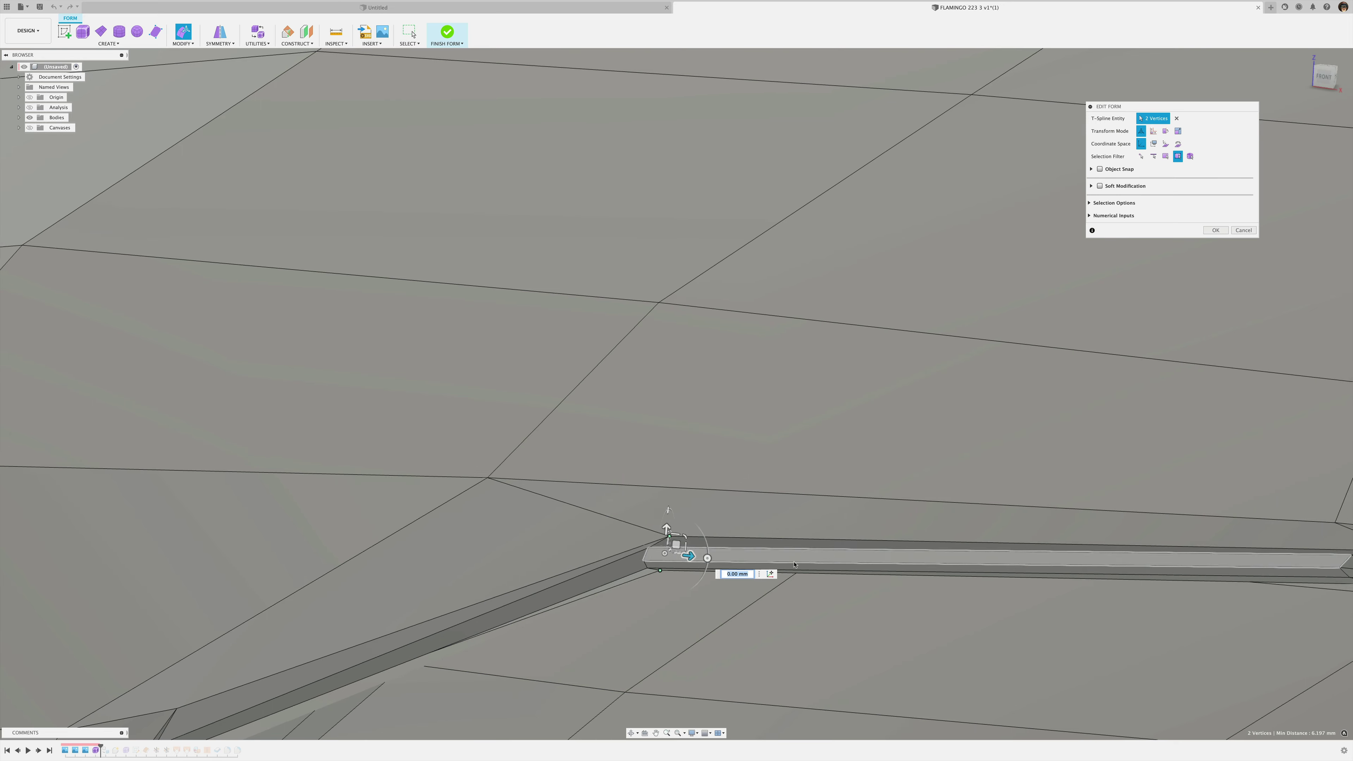
scroll(725, 574, "up", 2)
scroll(779, 577, "up", 5)
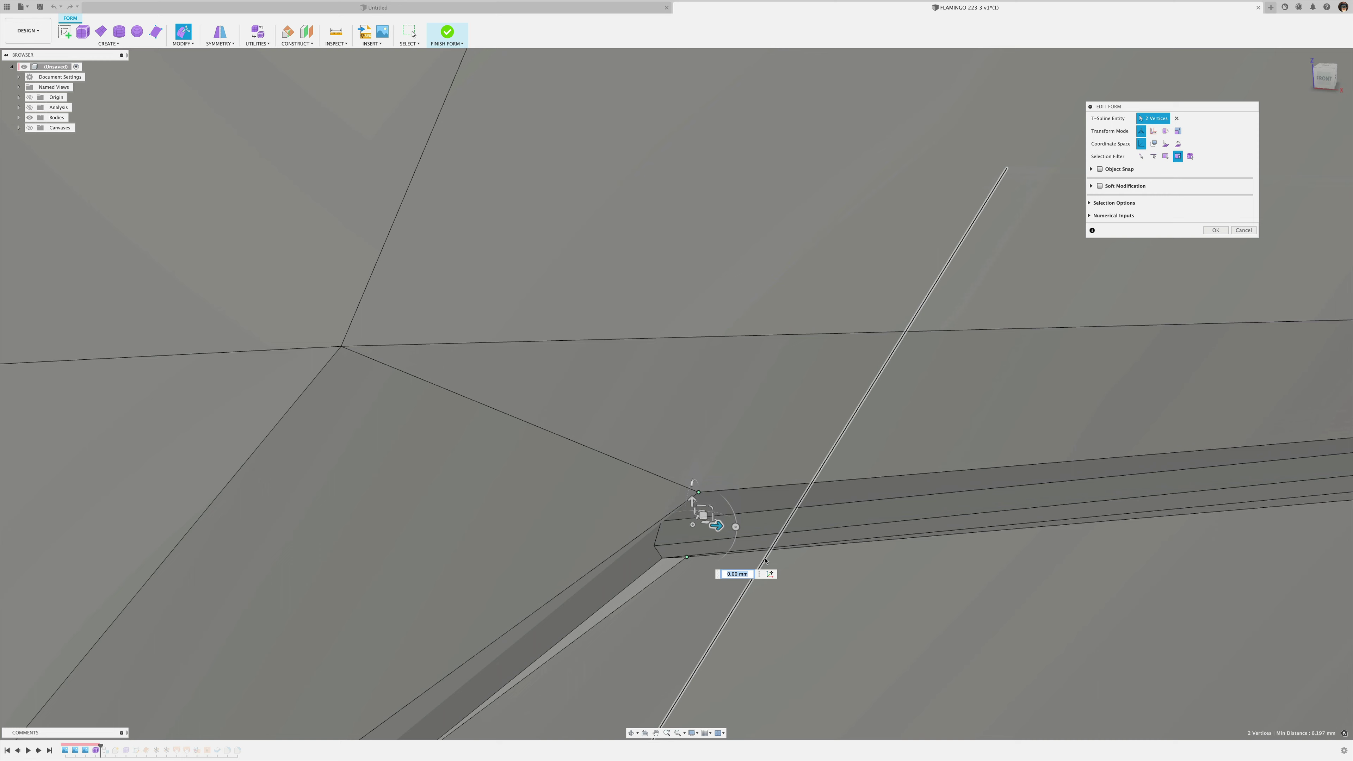
left_click_drag(718, 549, 669, 547)
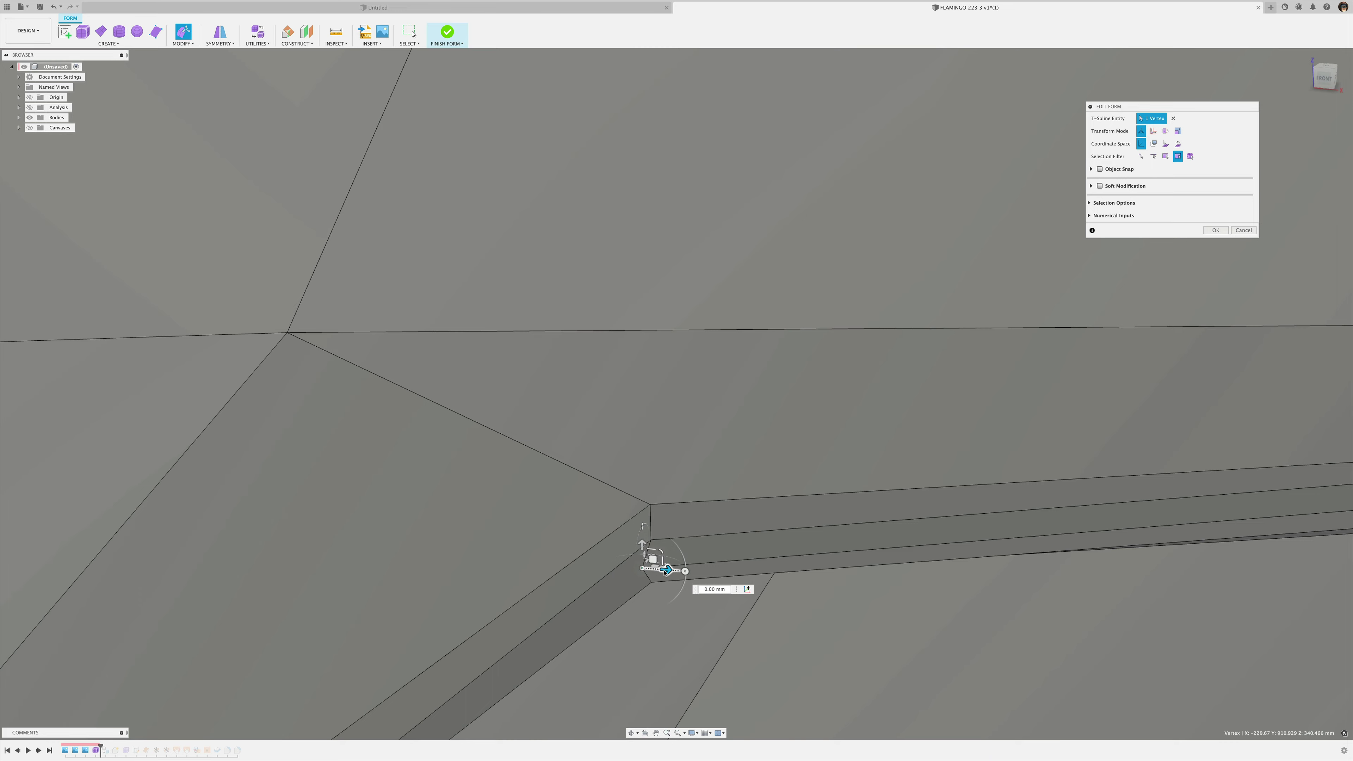
scroll(888, 565, "down", 4)
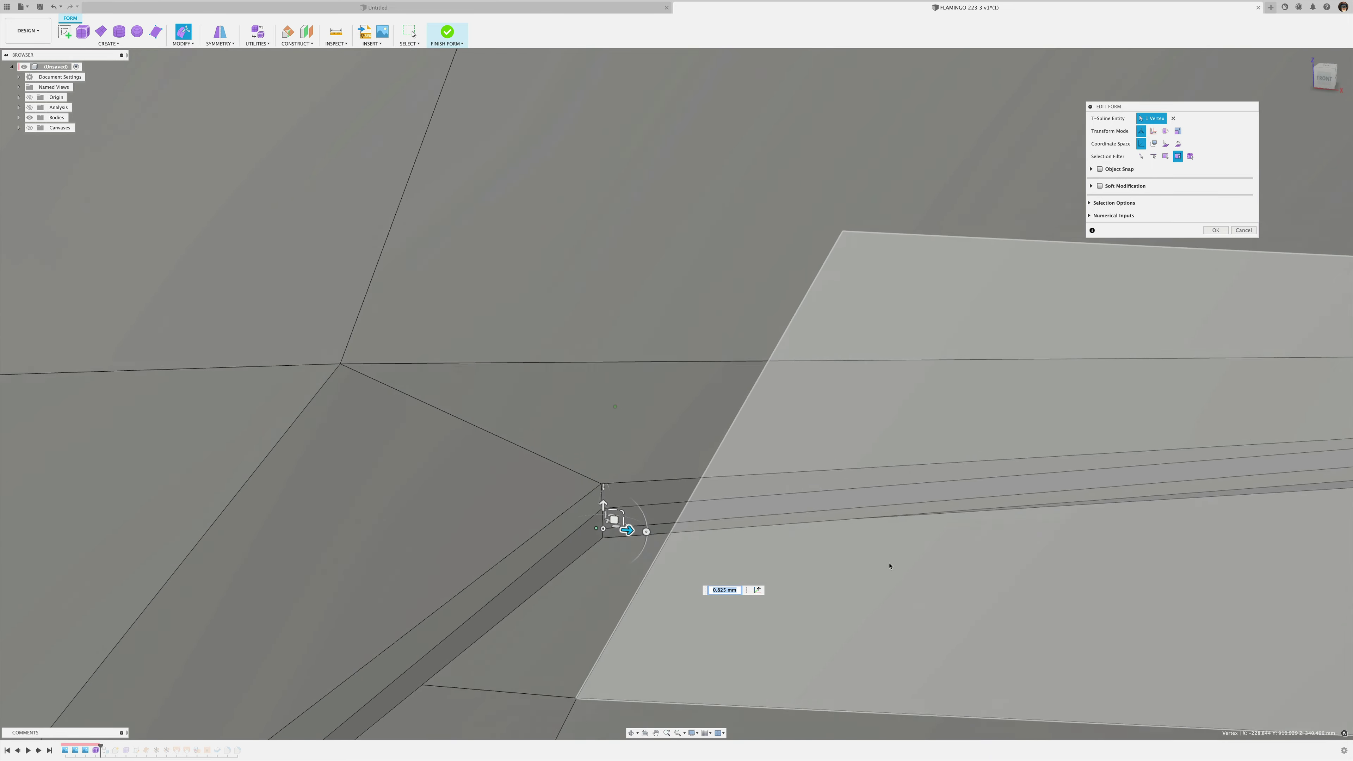
- Align the vertices at the next rear-lip corner by moving them sideways onto the same column
middle_click_drag(1272, 510, 921, 458, "shift")
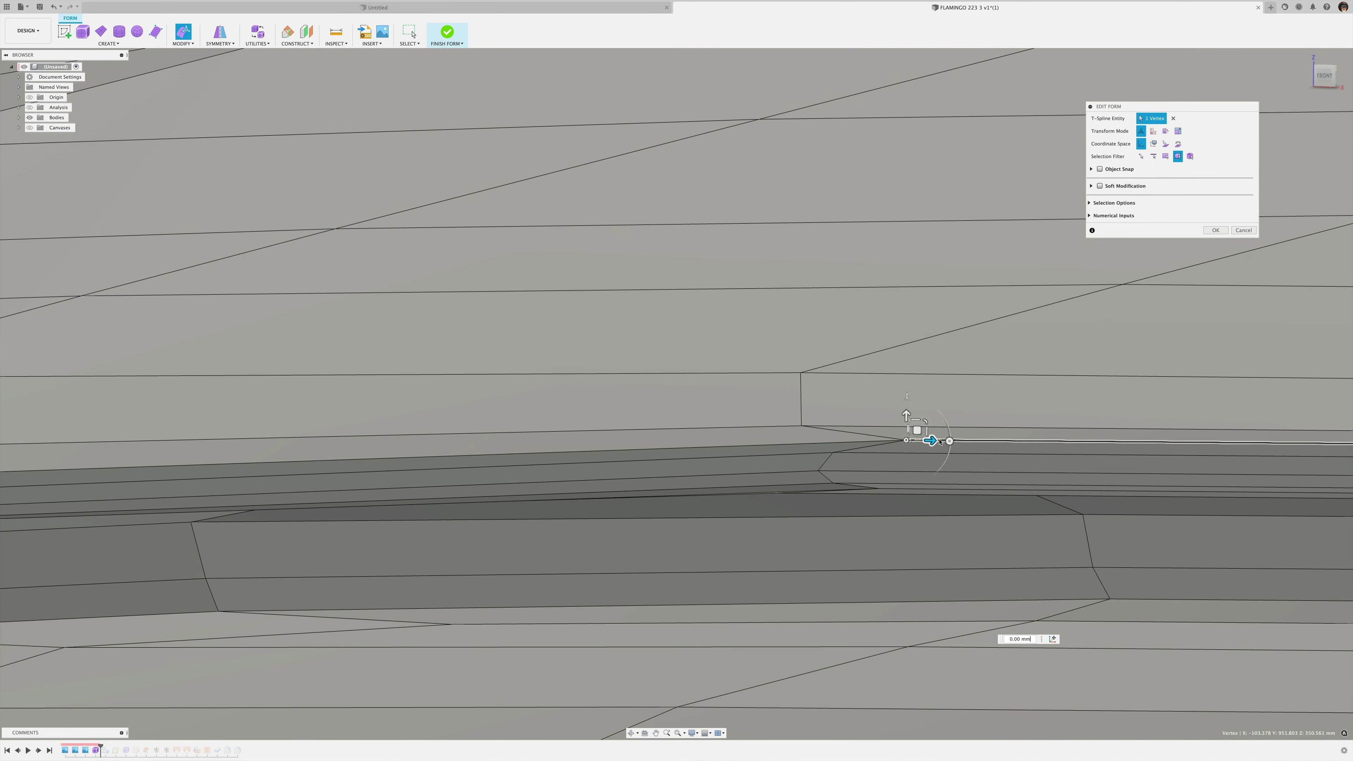
left_click_drag(930, 440, 855, 440)
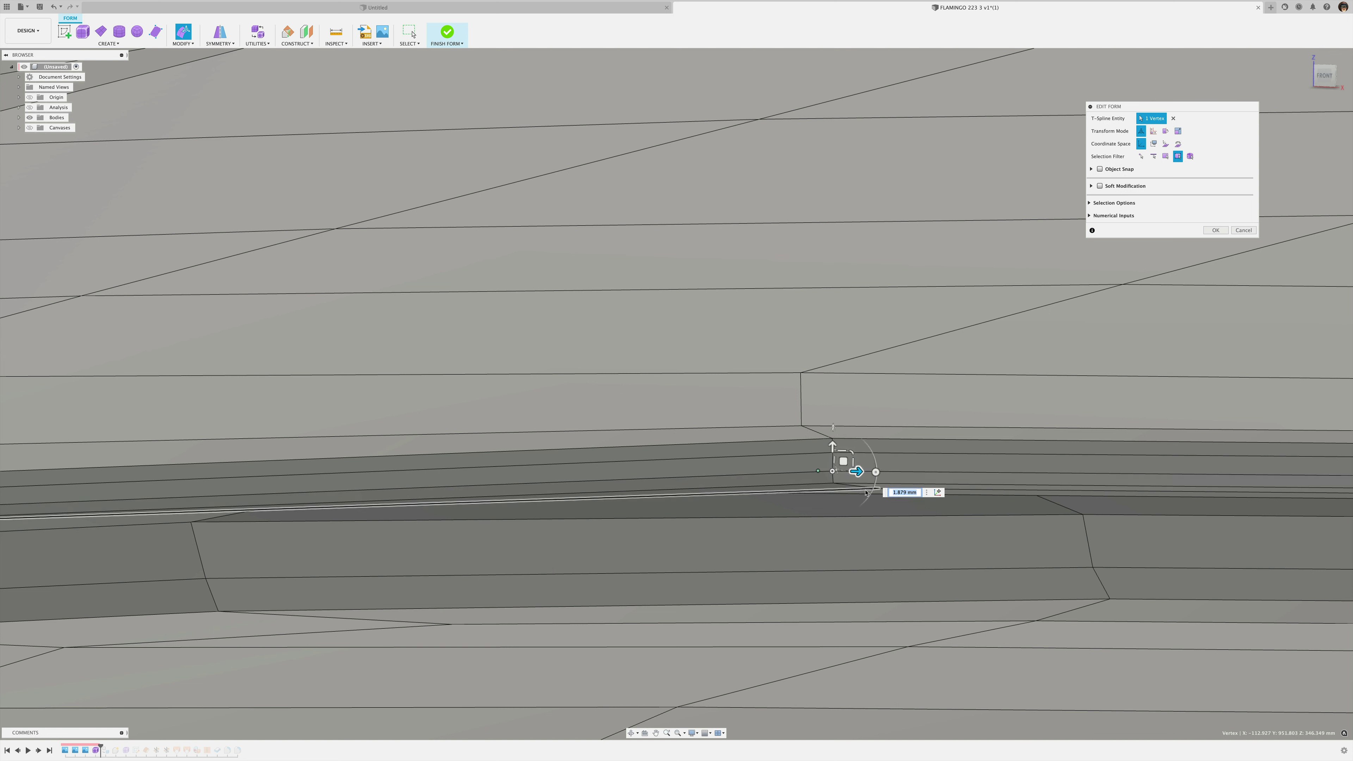
left_click(879, 489)
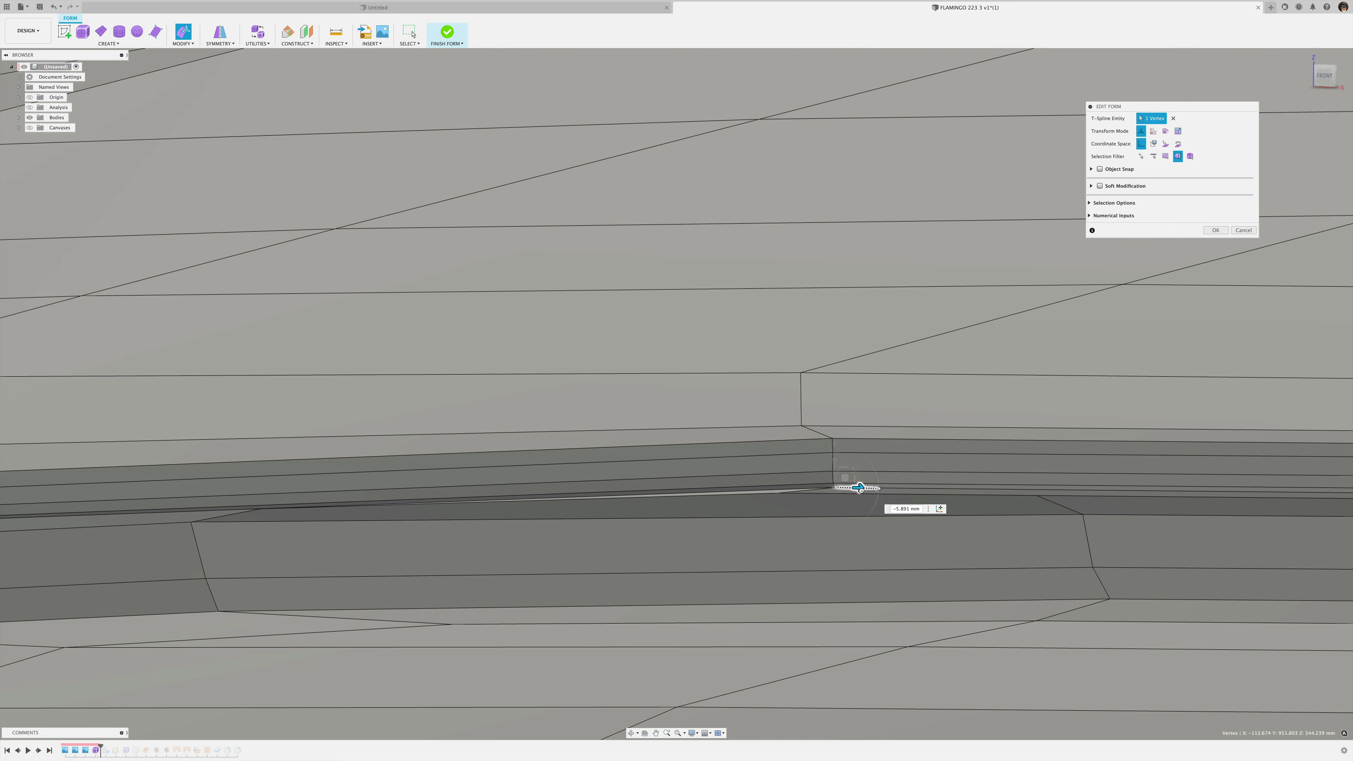
middle_click_drag(862, 493, 927, 513, "shift")
- Shift the upright lip edges at this corner sideways and nudge the bottom vertex into line with them
left_click(929, 496)
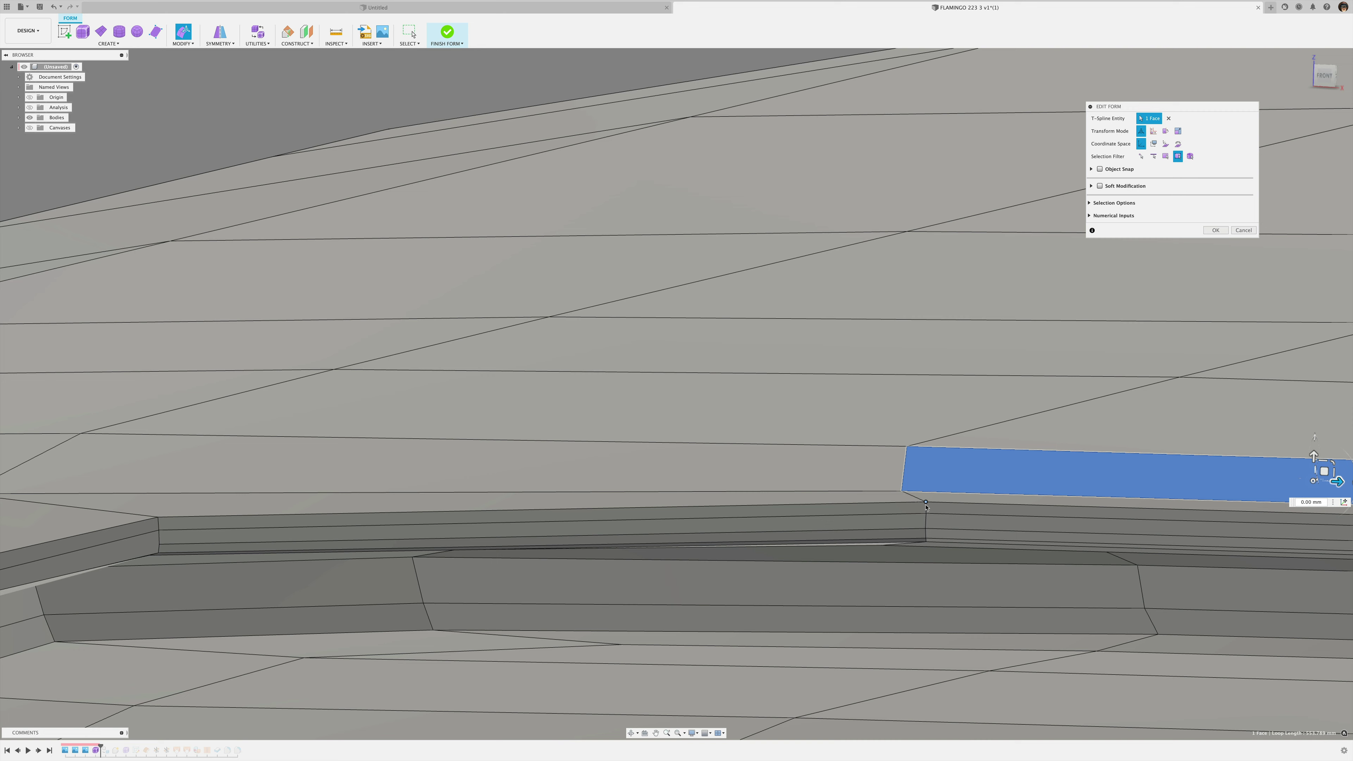
left_click(926, 517)
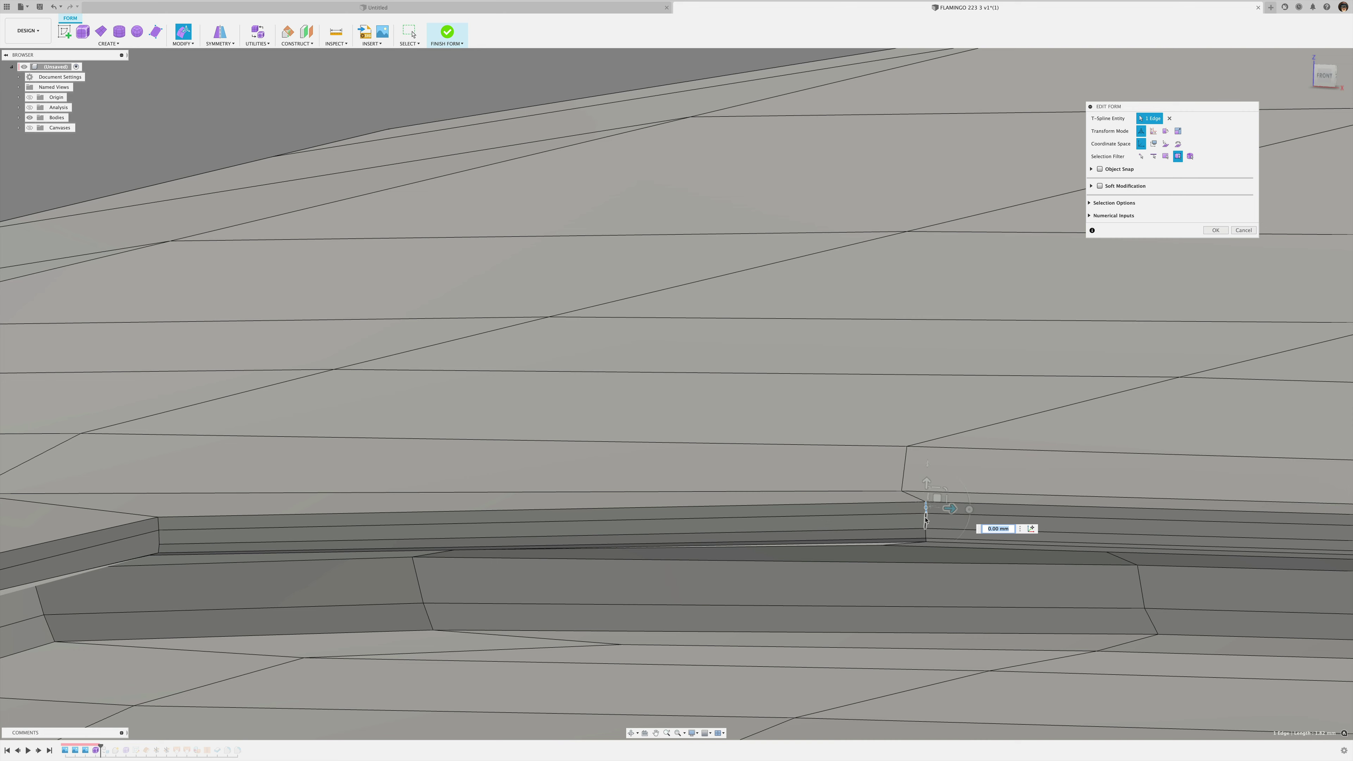
left_click(926, 536, "shift")
middle_click_drag(930, 547, 953, 522, "shift")
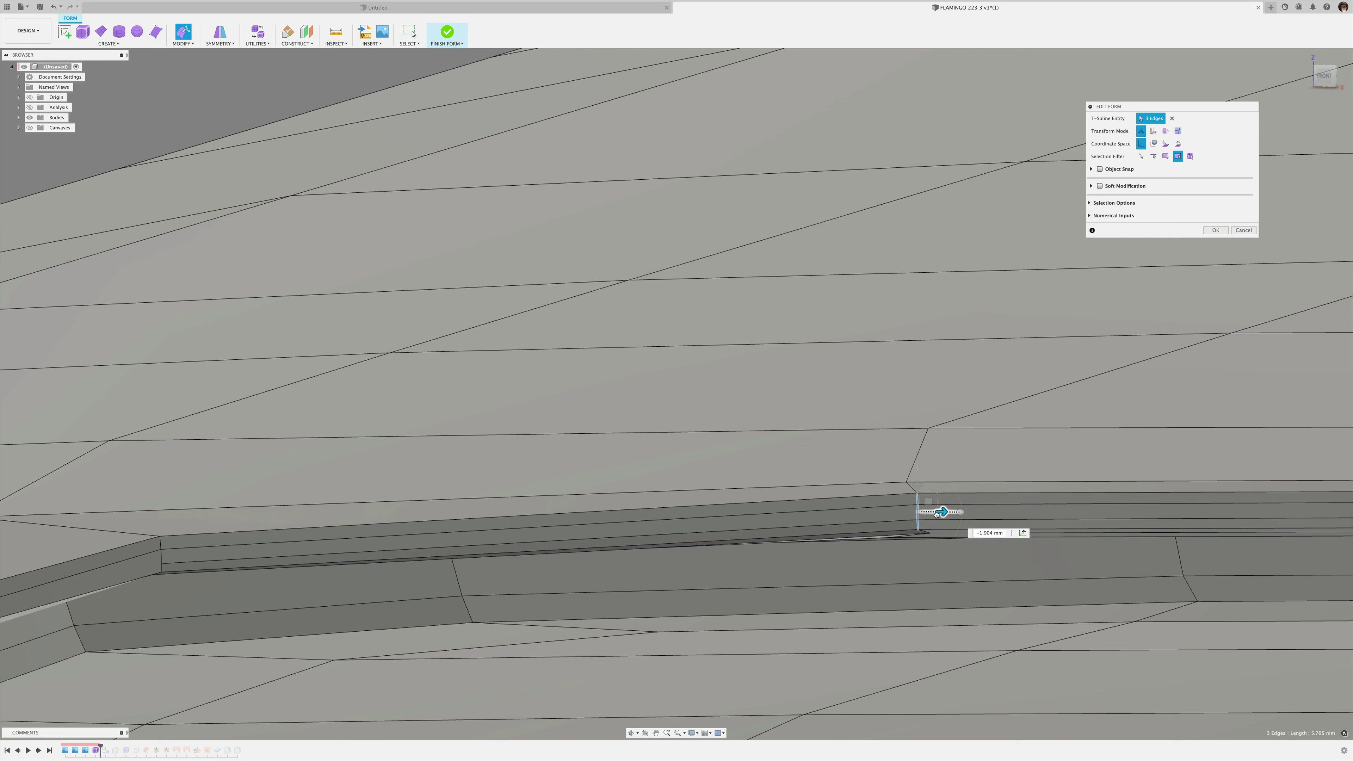
left_click_drag(936, 515, 921, 514)
middle_click_drag(922, 525, 926, 508, "shift")
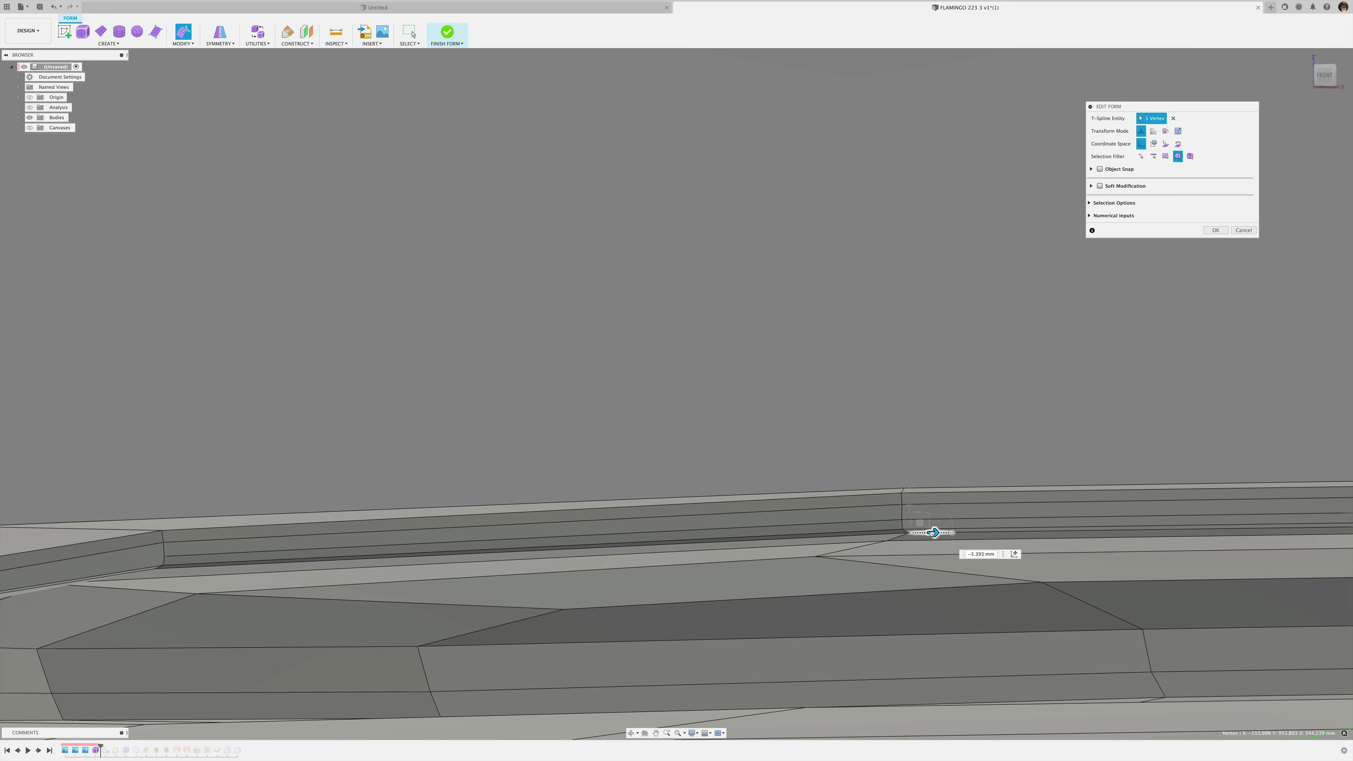
left_click_drag(927, 533, 926, 533)
middle_click_drag(926, 533, 909, 504, "shift")
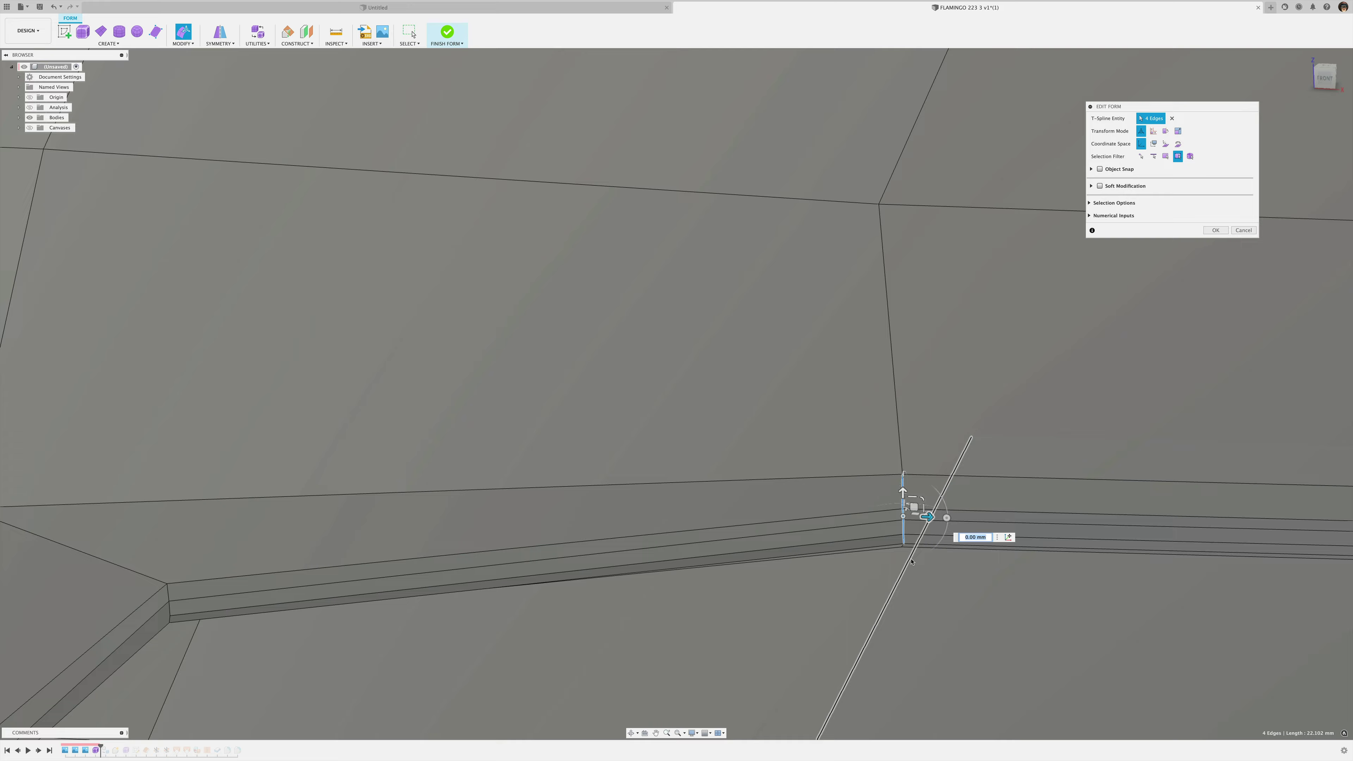
- Slide the six-edge column crossing the rear lip and its underside toward the outer corner with Slide Edge at location 0.494
middle_click_drag(912, 560, 911, 377, "shift")
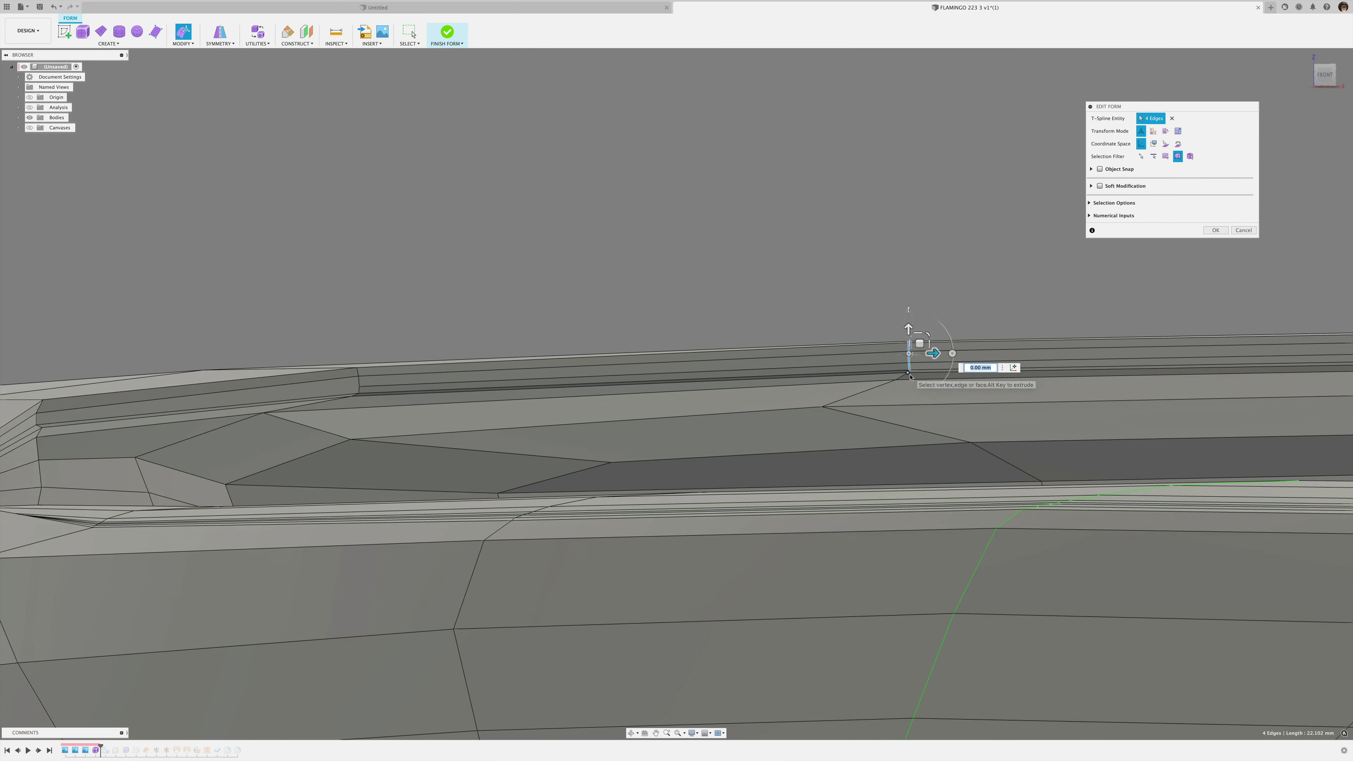
scroll(910, 375, "up", 5)
left_click(902, 369, "shift")
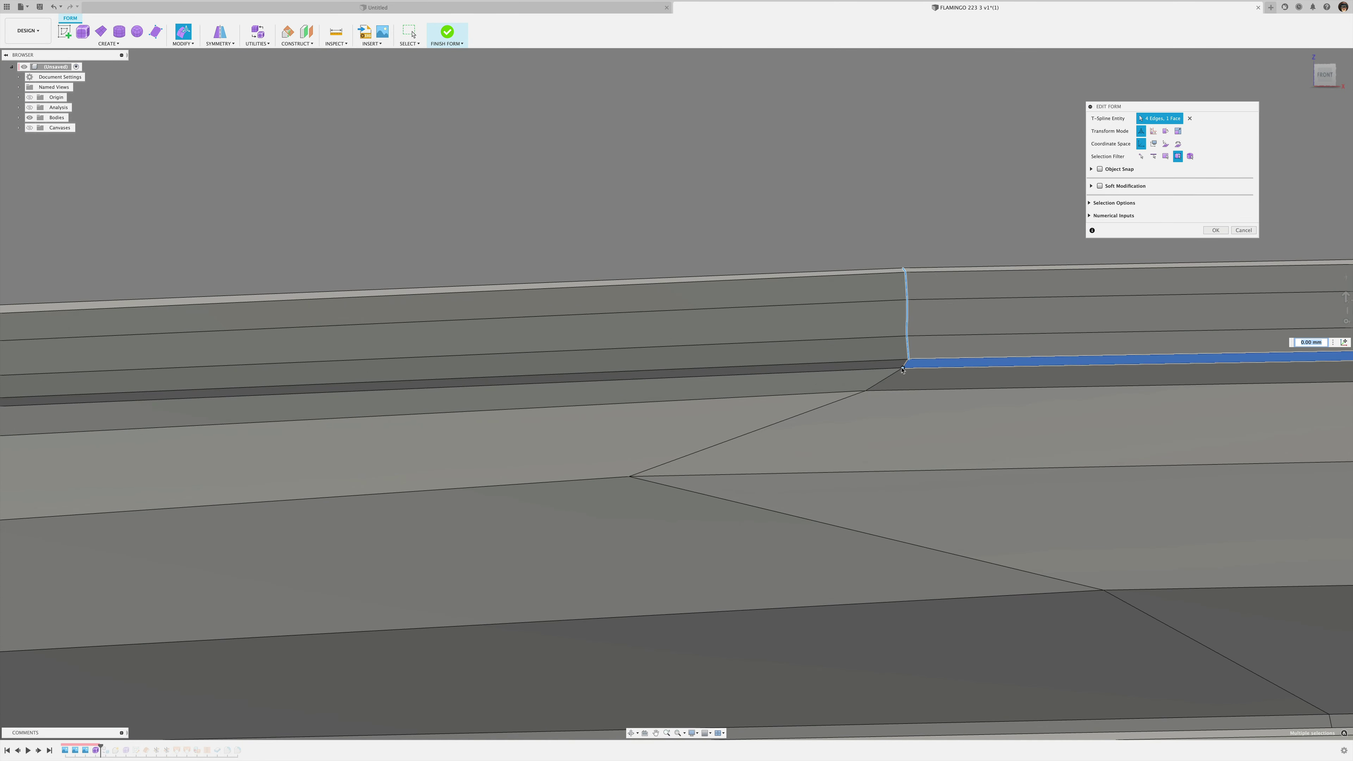
left_click(915, 368, "shift")
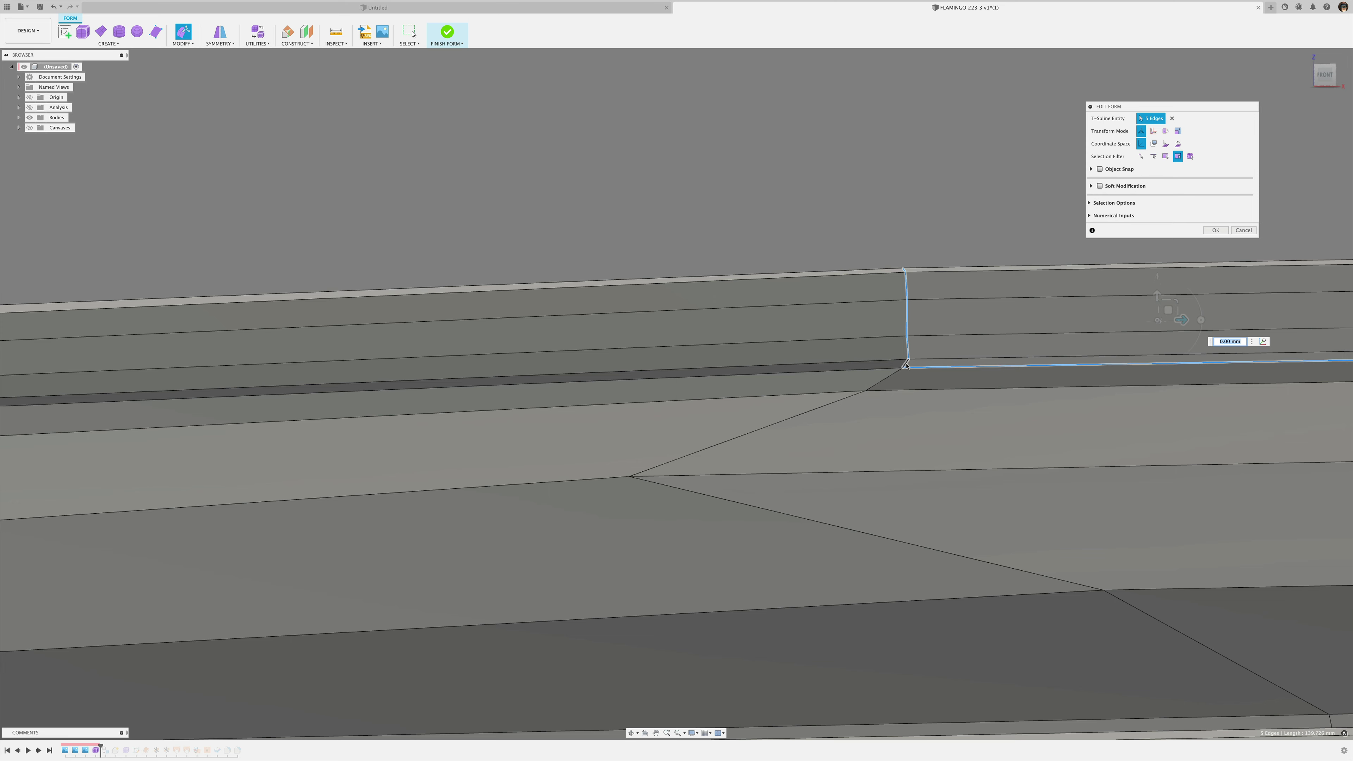
left_click(914, 367, "shift")
left_click(894, 369, "shift")
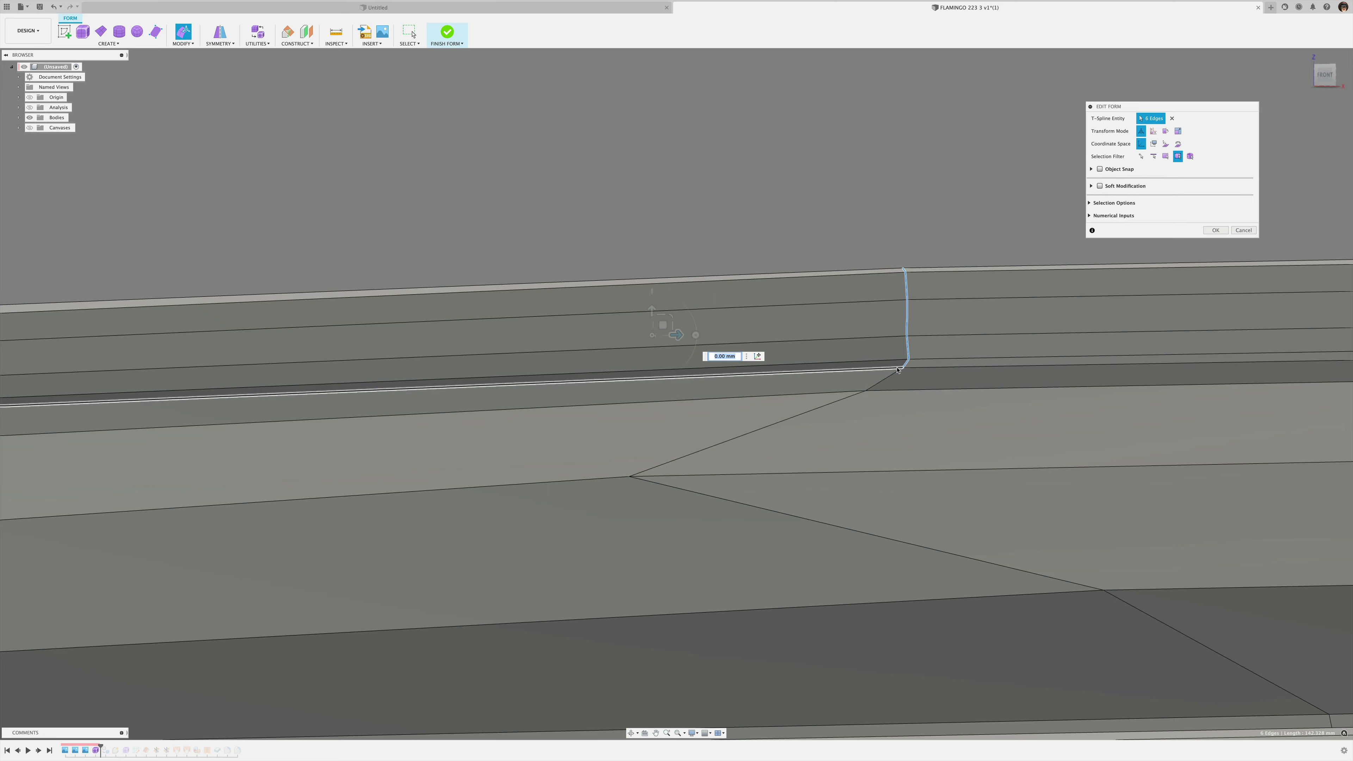
left_click(895, 369, "shift")
middle_click_drag(891, 374, 897, 424, "shift")
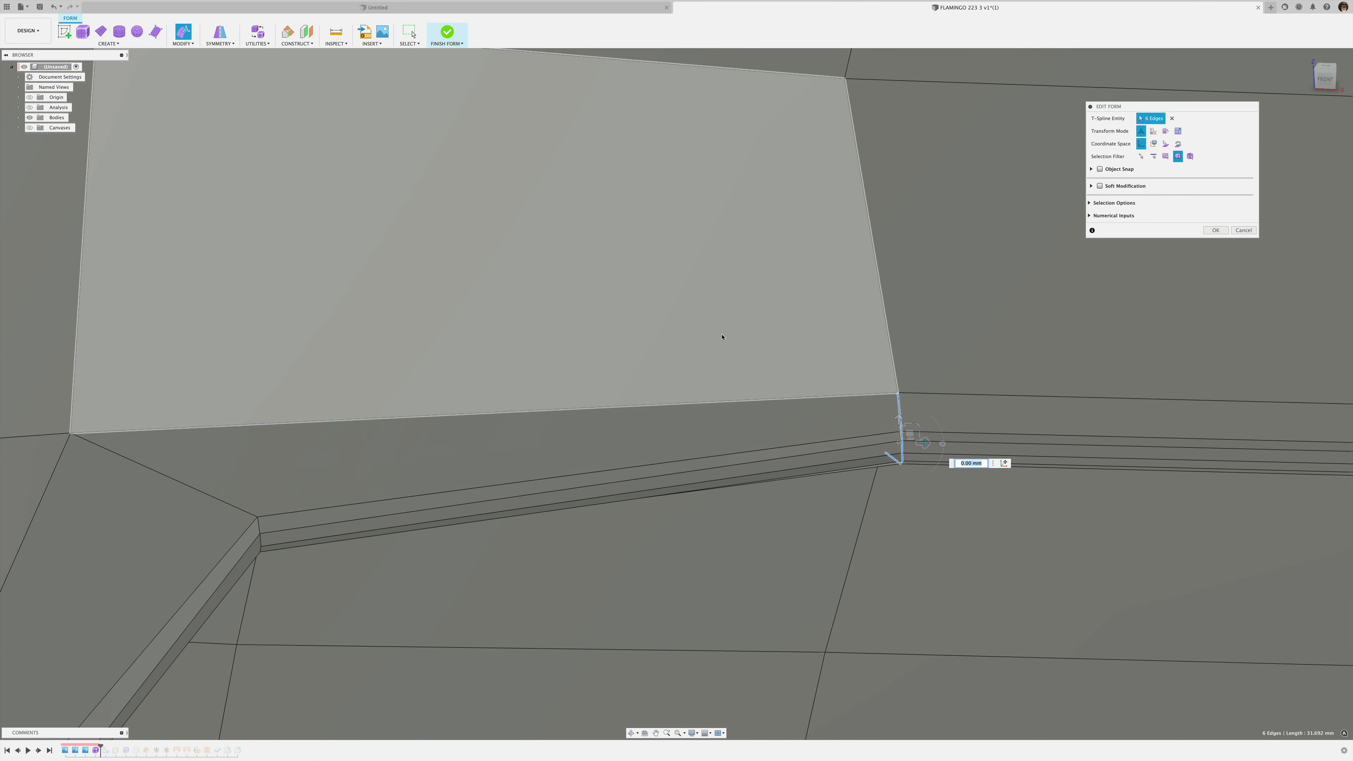
right_click(725, 337)
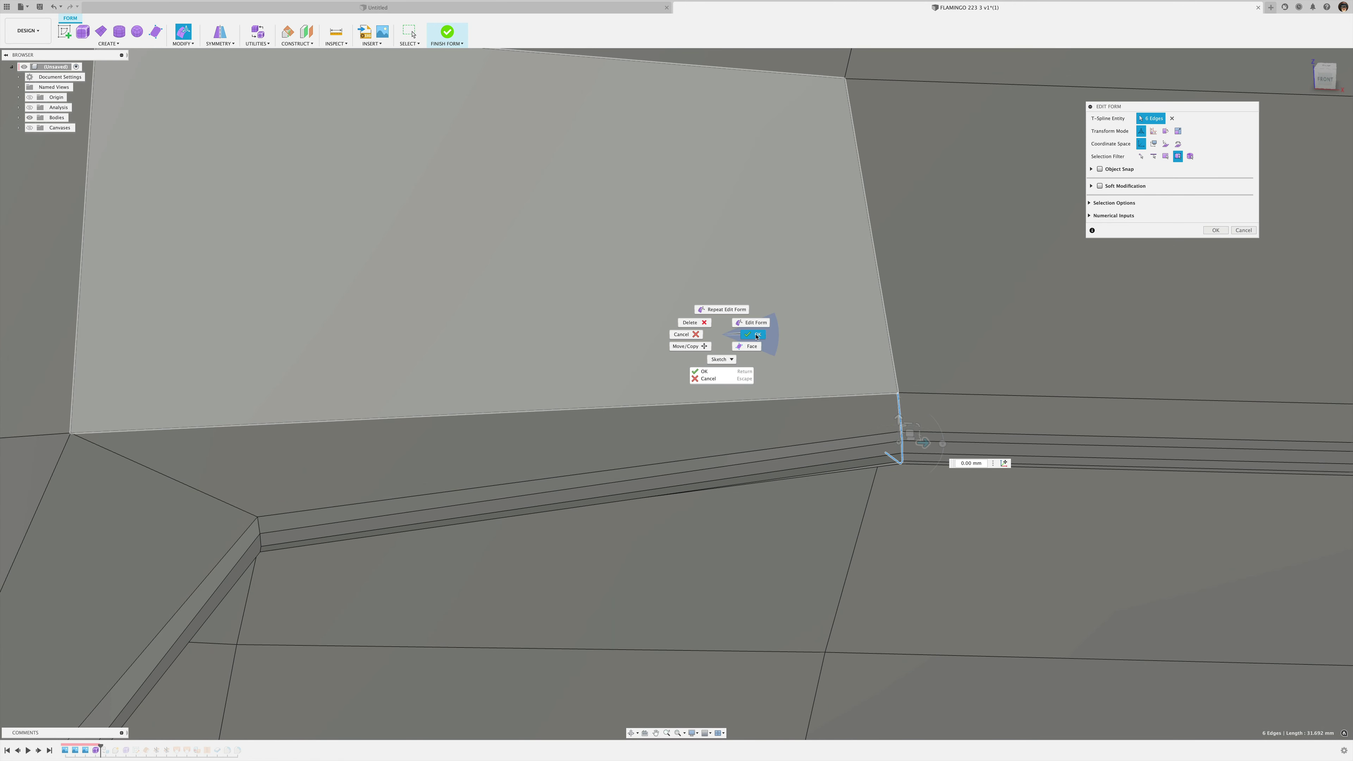
left_click(1219, 232)
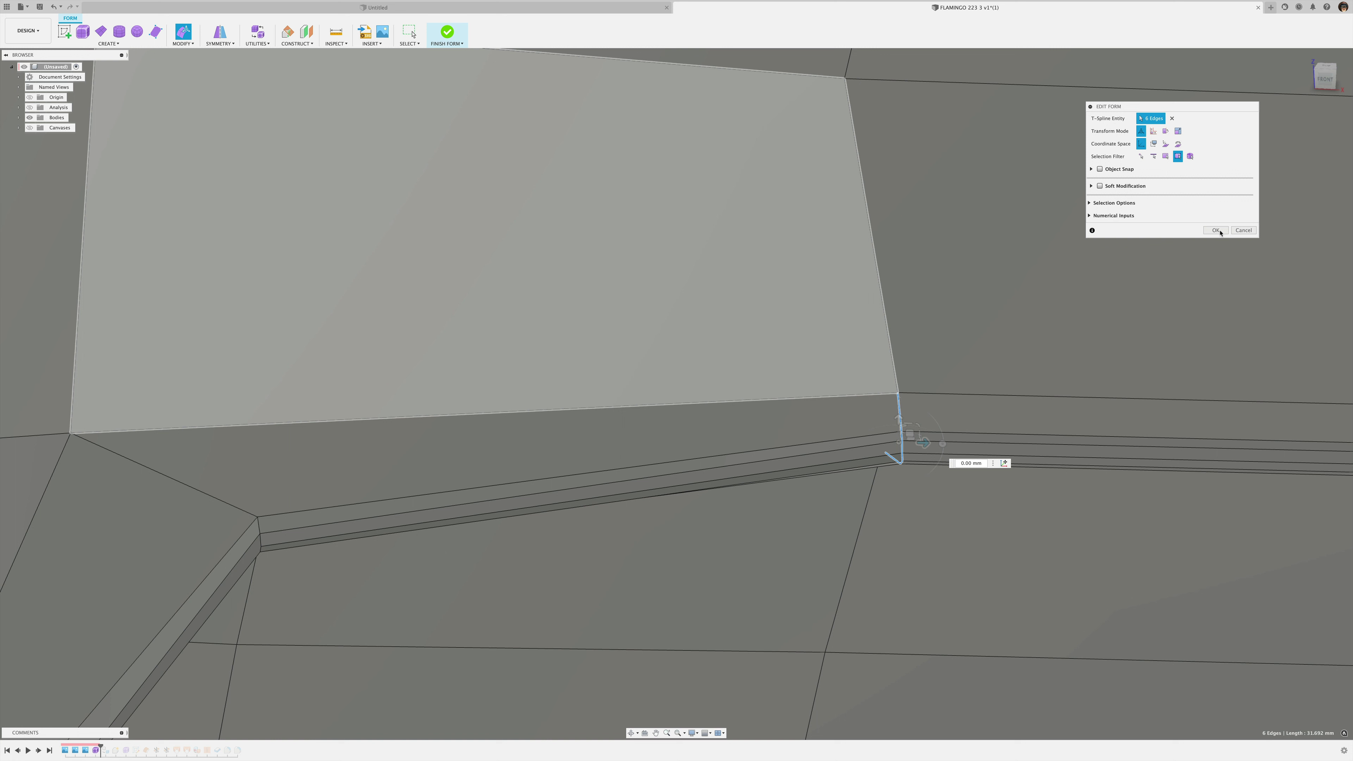
right_click(930, 266)
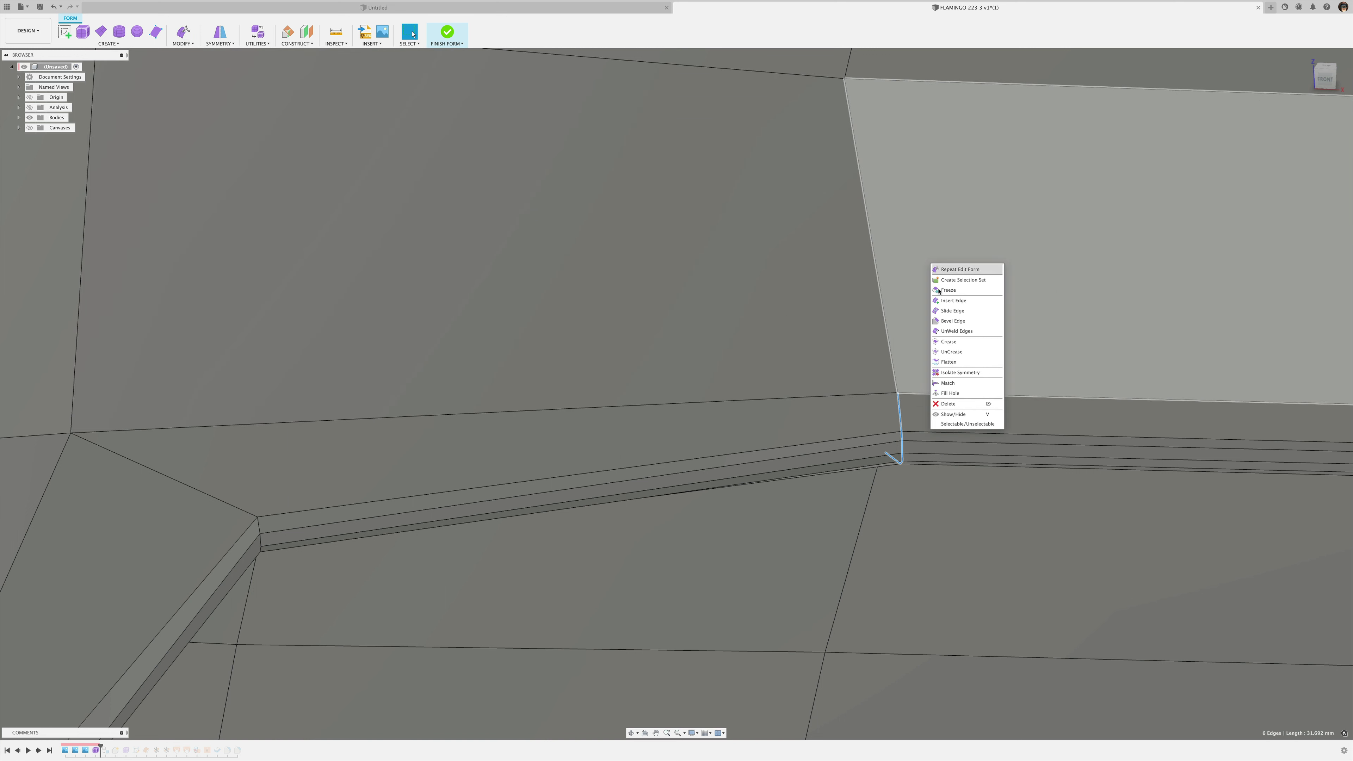
left_click(952, 311)
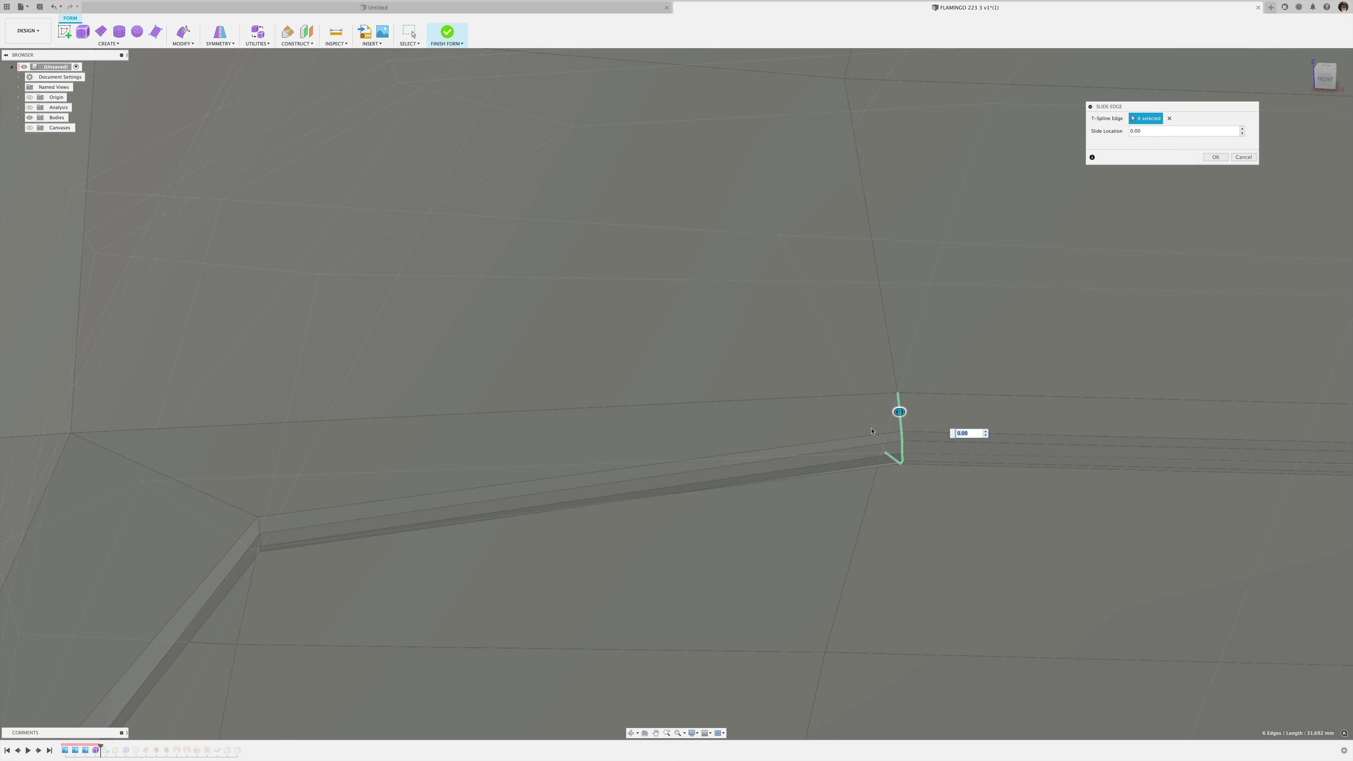
left_click_drag(896, 418, 857, 420)
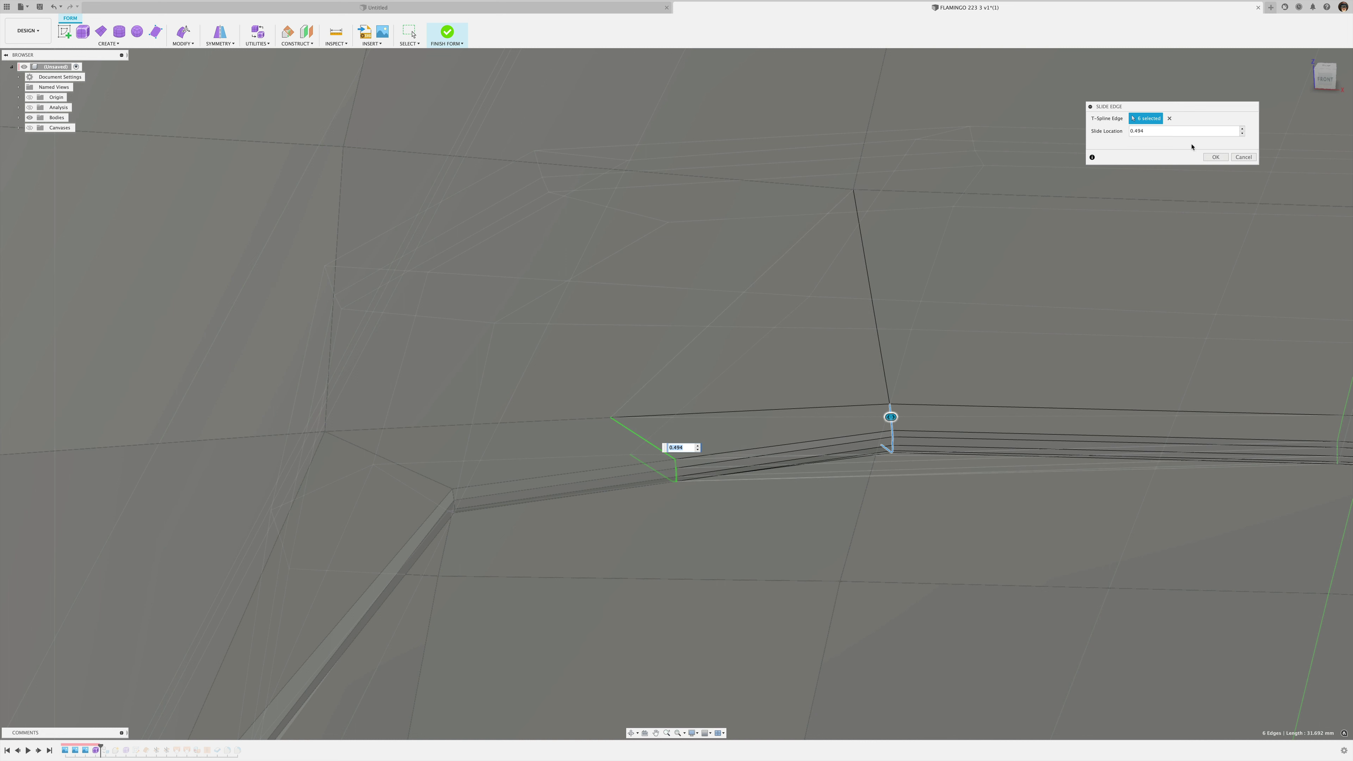
left_click(1214, 157)
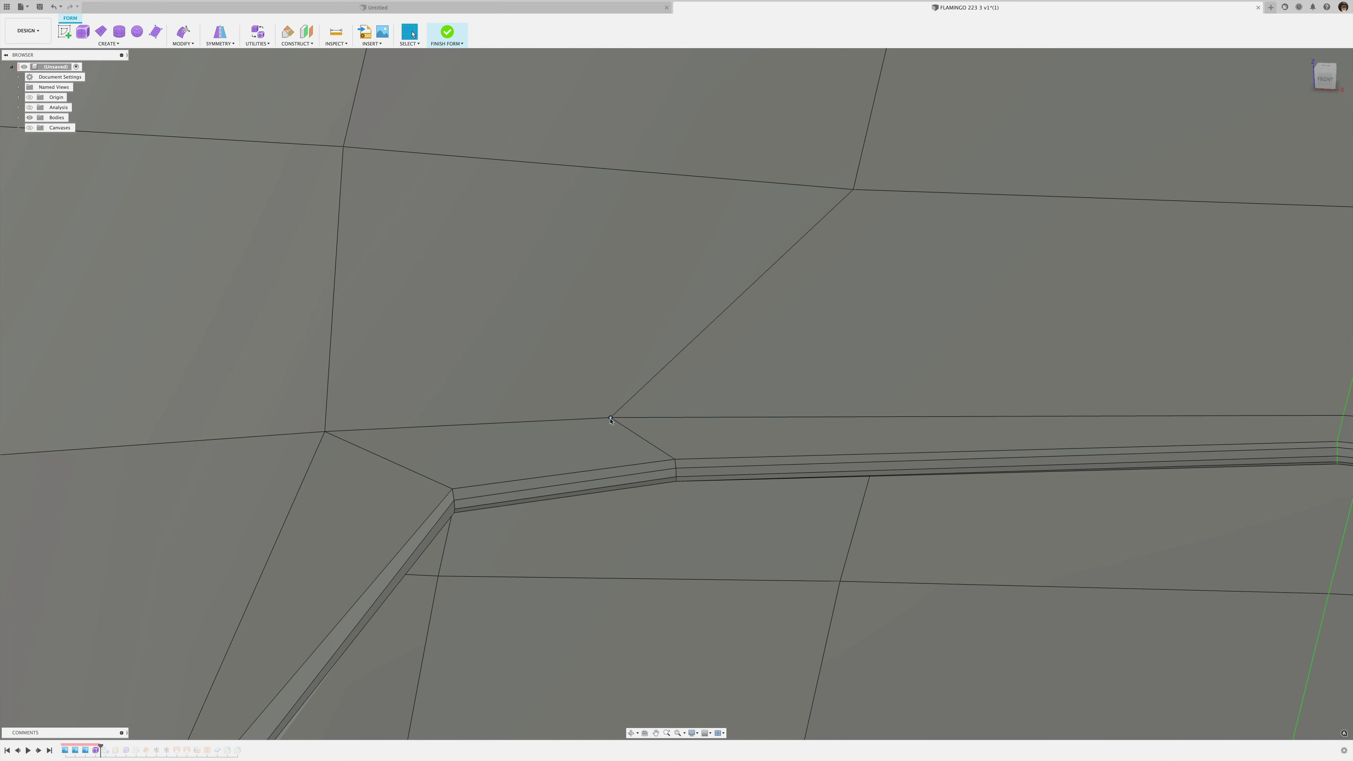
- Move the vertex behind the slid column and its underside counterpart about 18.5 mm by 6.1 mm toward the centreline
middle_click_drag(658, 425, 659, 427, "shift")
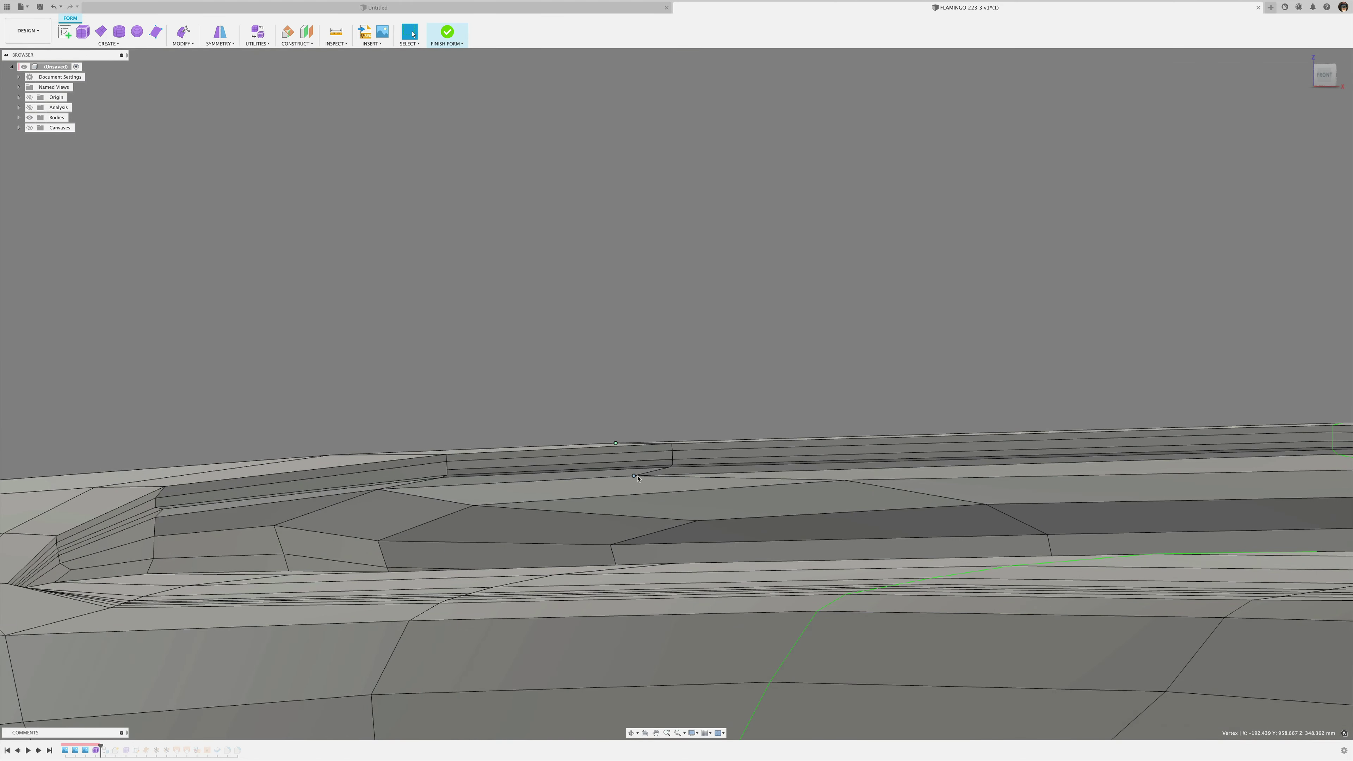
middle_click_drag(703, 433, 704, 433, "shift")
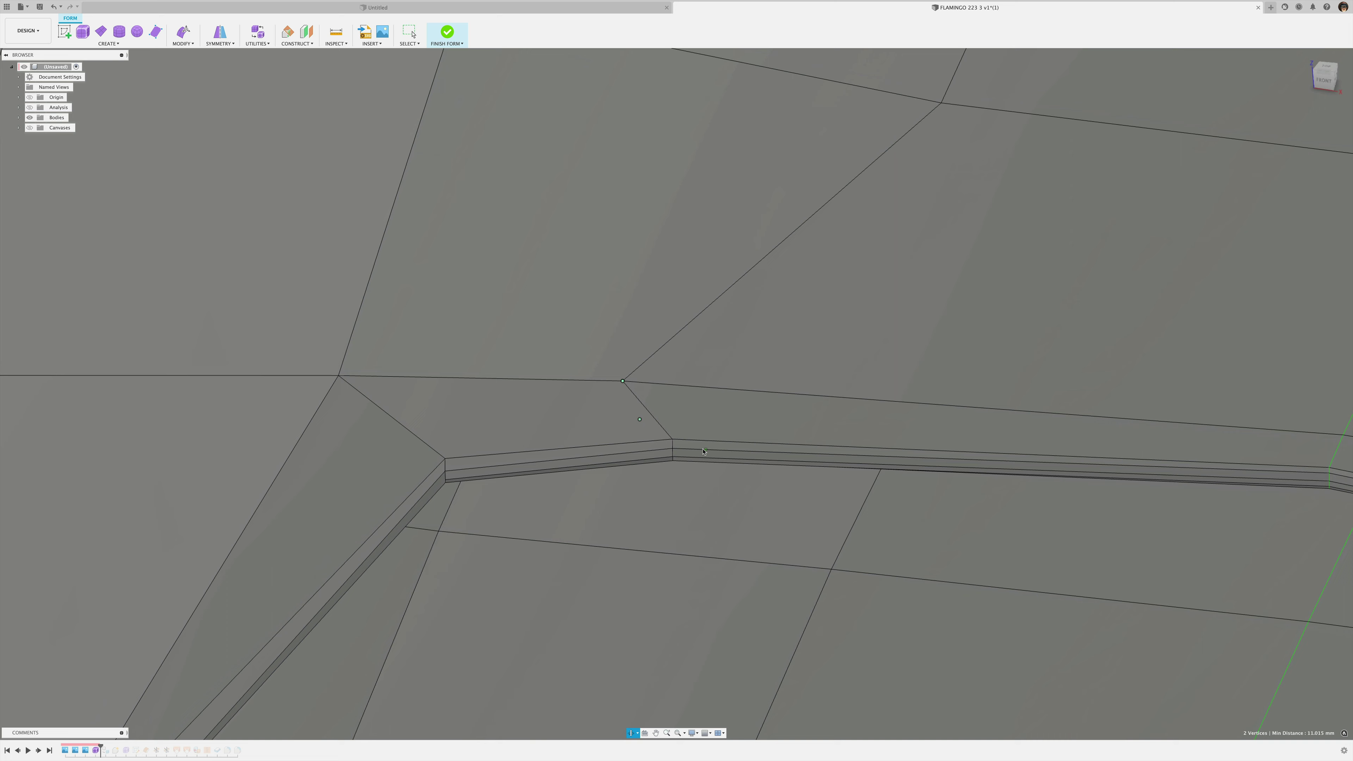
right_click(744, 374)
left_click(781, 365)
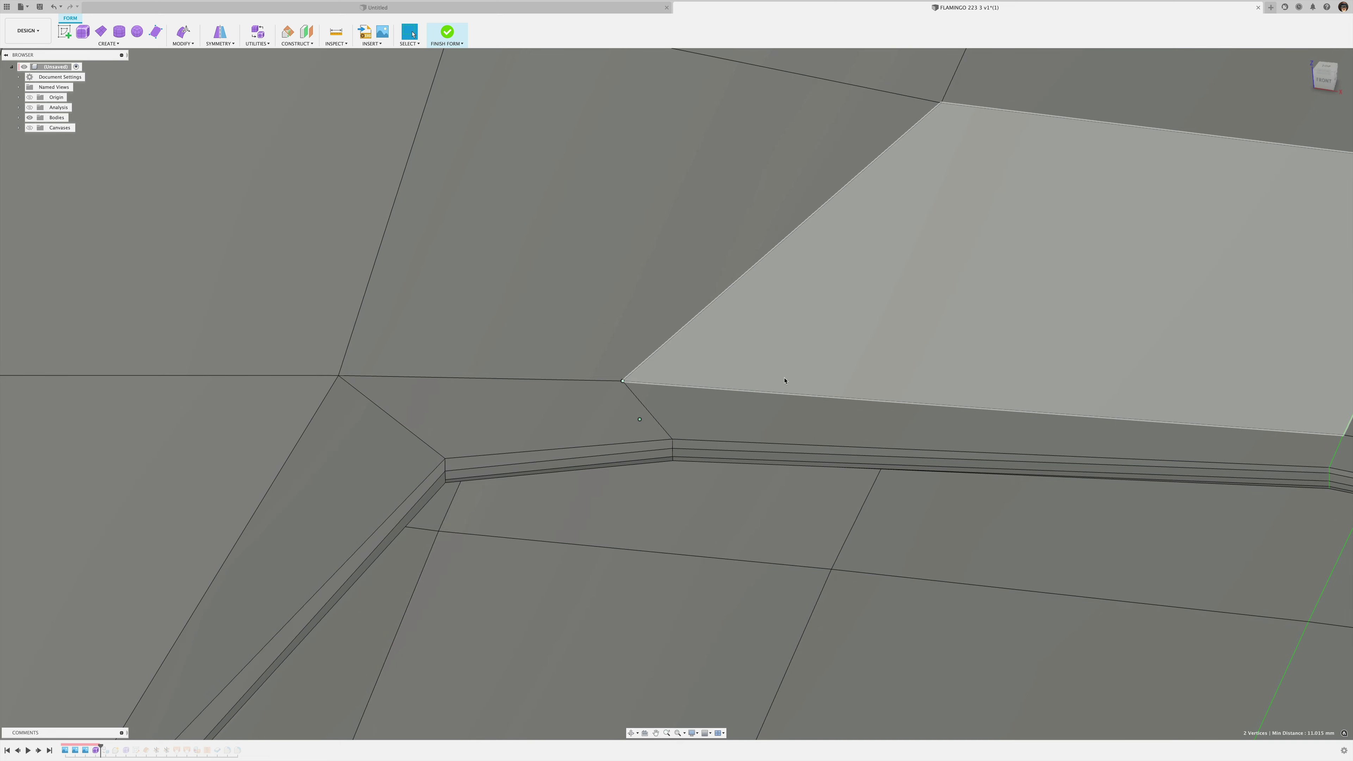
middle_click_drag(785, 378, 661, 397, "shift")
left_click_drag(645, 386, 717, 392)
- Reposition the vertex one row farther behind the slot to even out the mesh flow, and finish the form edit
scroll(730, 388, "down", 6)
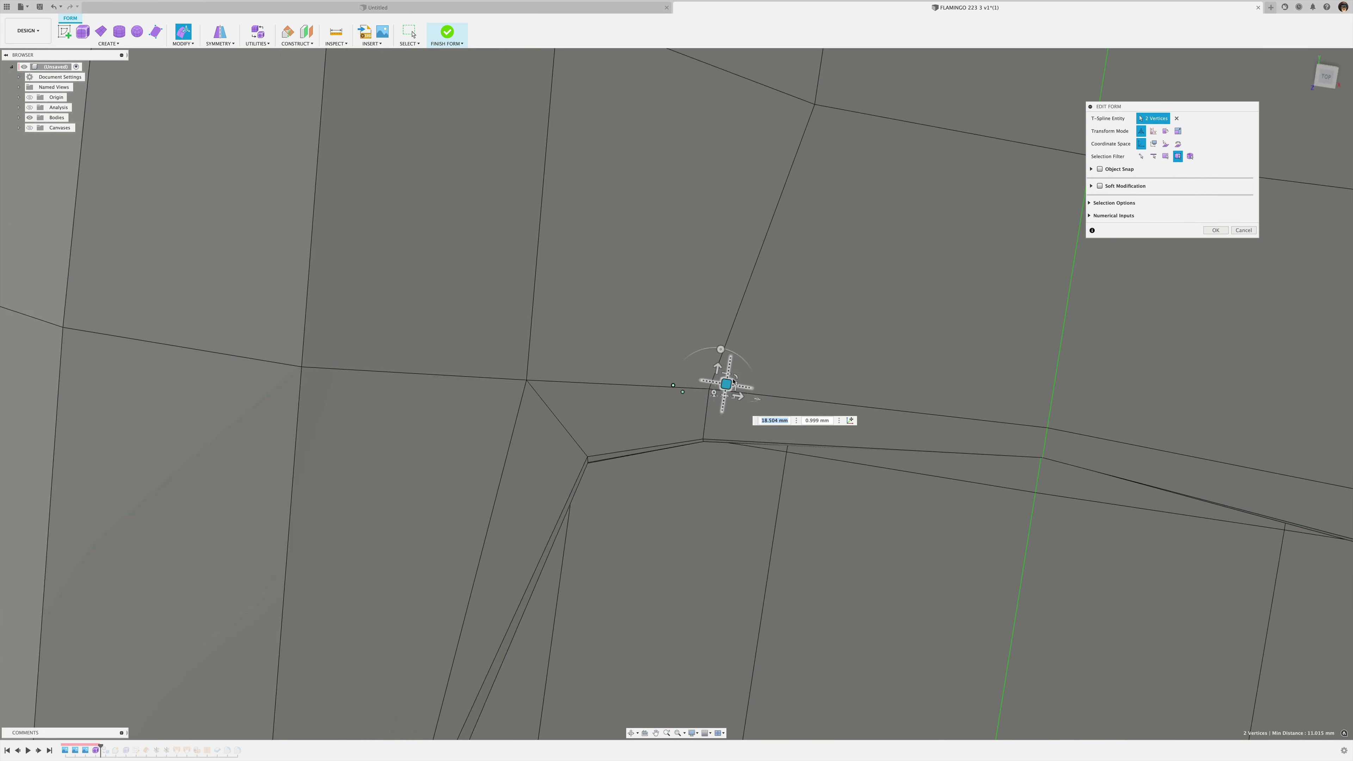
middle_click_drag(738, 386, 710, 494)
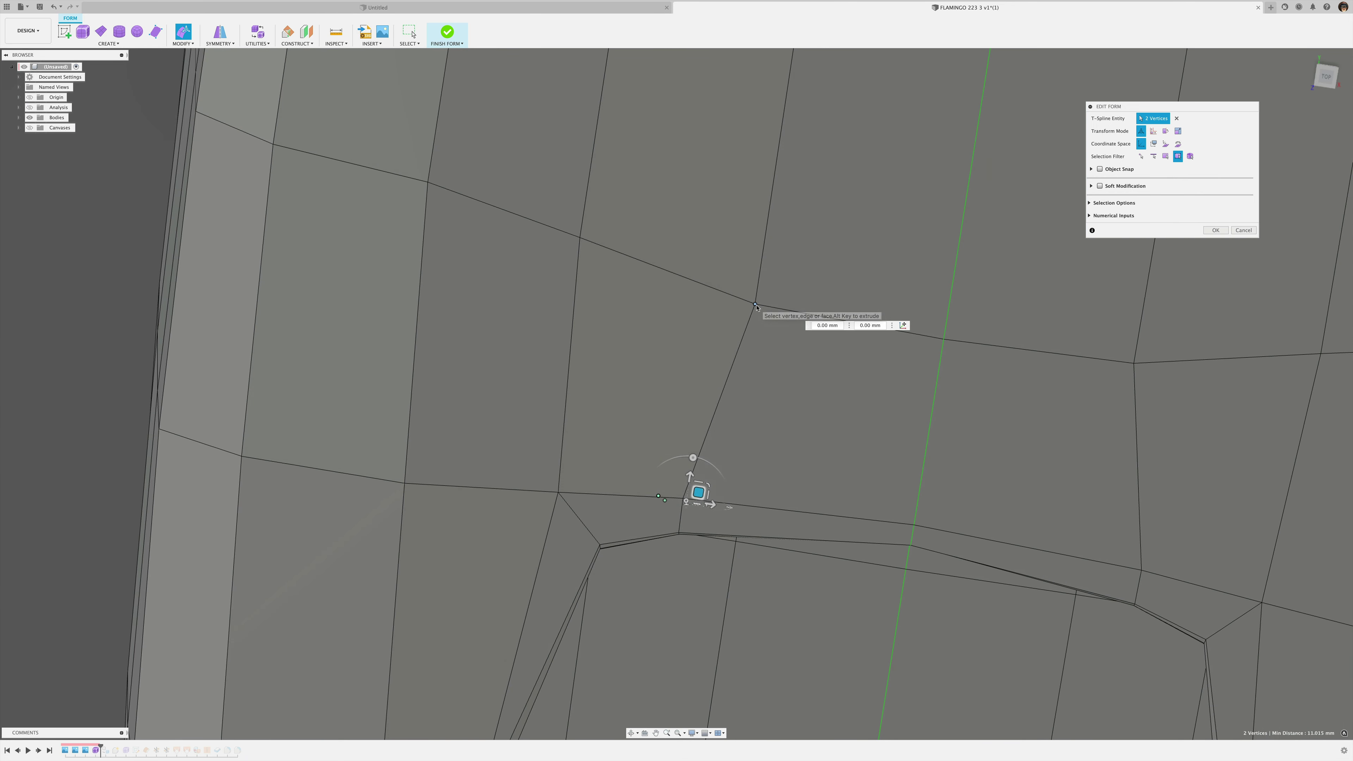
left_click_drag(768, 301, 748, 294)
scroll(751, 327, "up", 3)
scroll(750, 329, "down", 7)
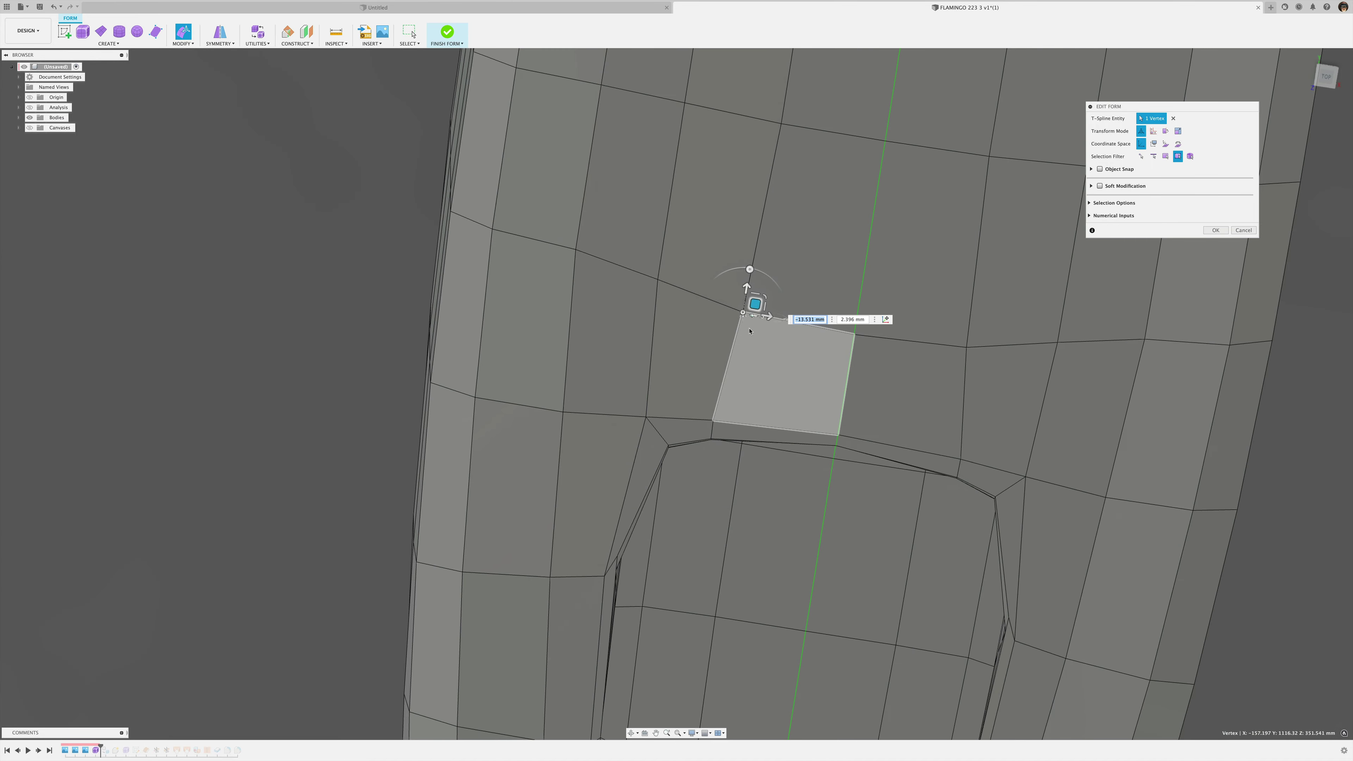
middle_click_drag(865, 333, 1192, 261, "shift")
key("Return")
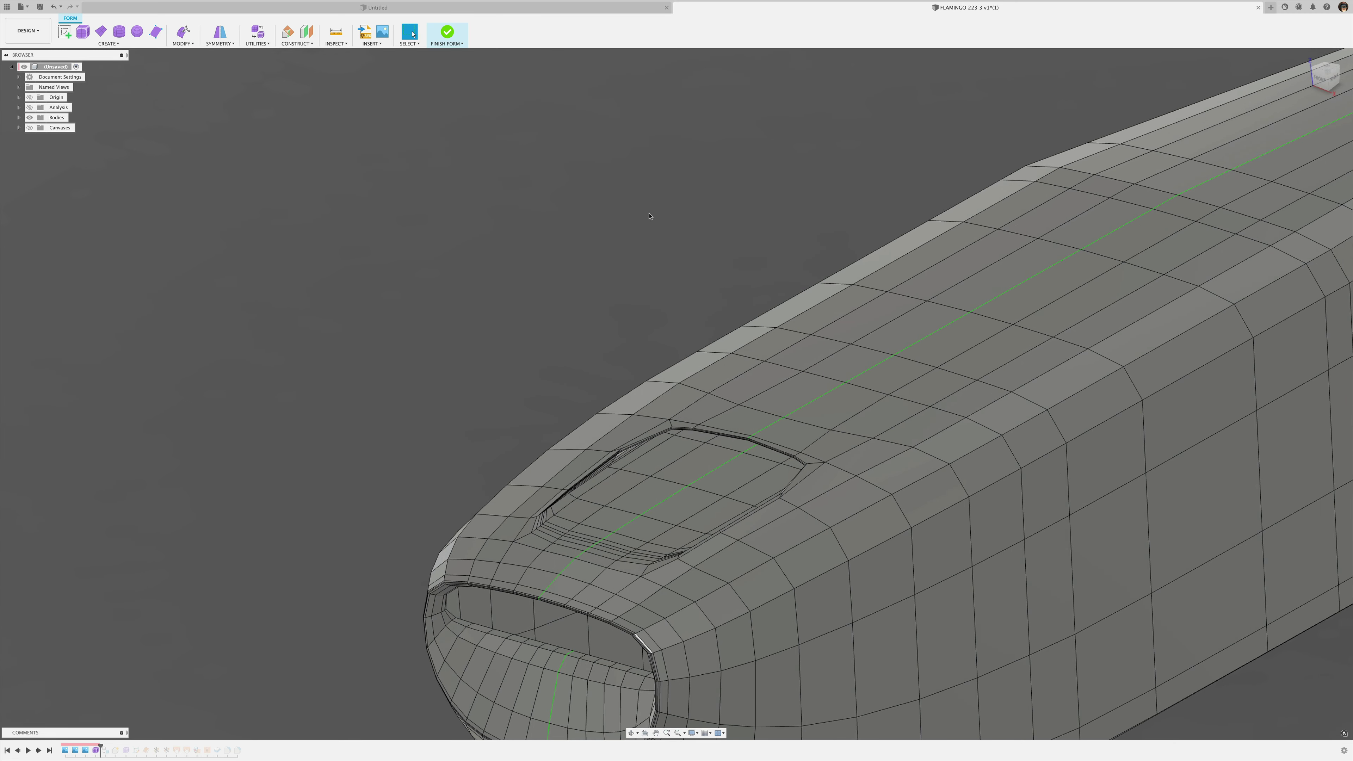
- Switch the form to smooth display and examine the edge flow around the scoop slot
key("ctrl+3")
mouse_move(643, 237)
middle_mouse_down("shift")
mouse_move(582, 251)
mouse_move(587, 262)
middle_mouse_up("shift")
scroll(605, 252, "up", 3)
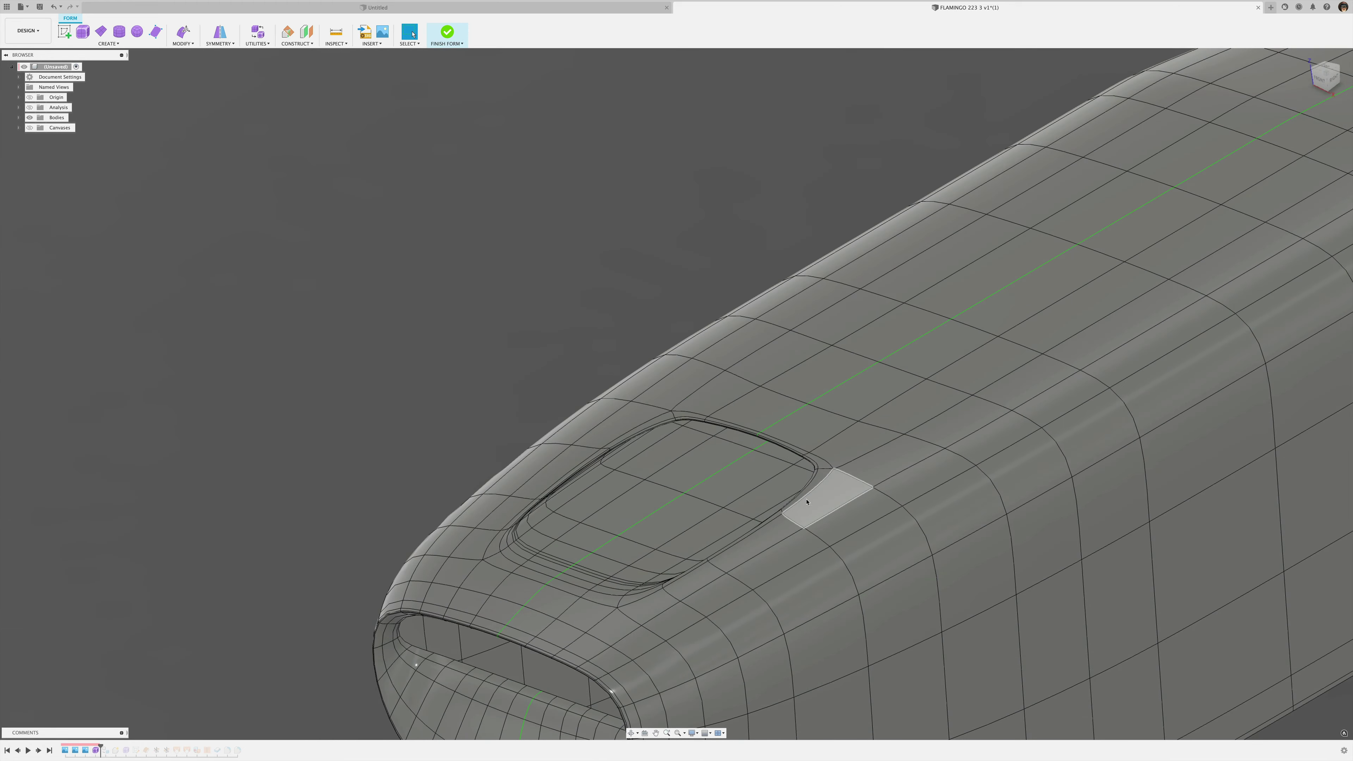
middle_click_drag(759, 437, 565, 438, "shift")
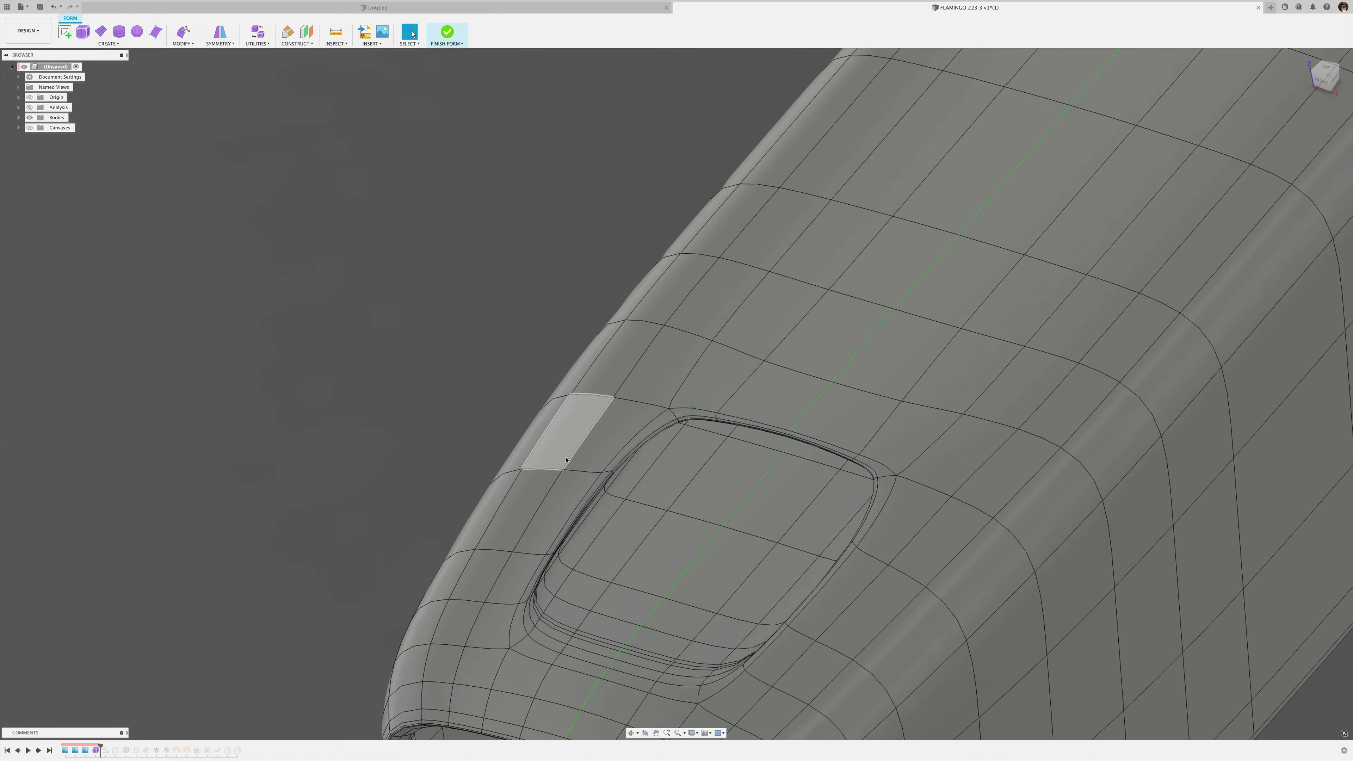
scroll(602, 481, "up", 4)
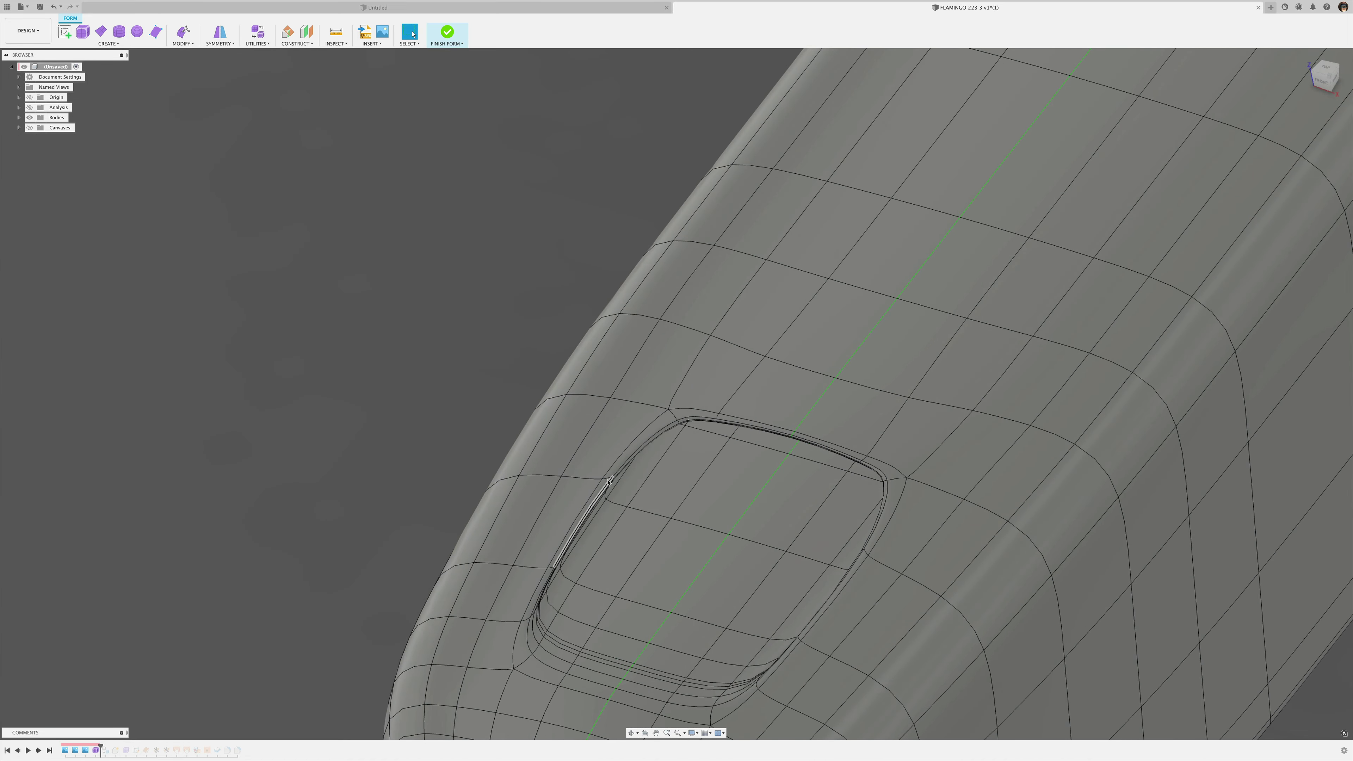
- Finish the form edit of the cowling and switch to the Render workspace
middle_click_drag(647, 441, 677, 507, "shift")
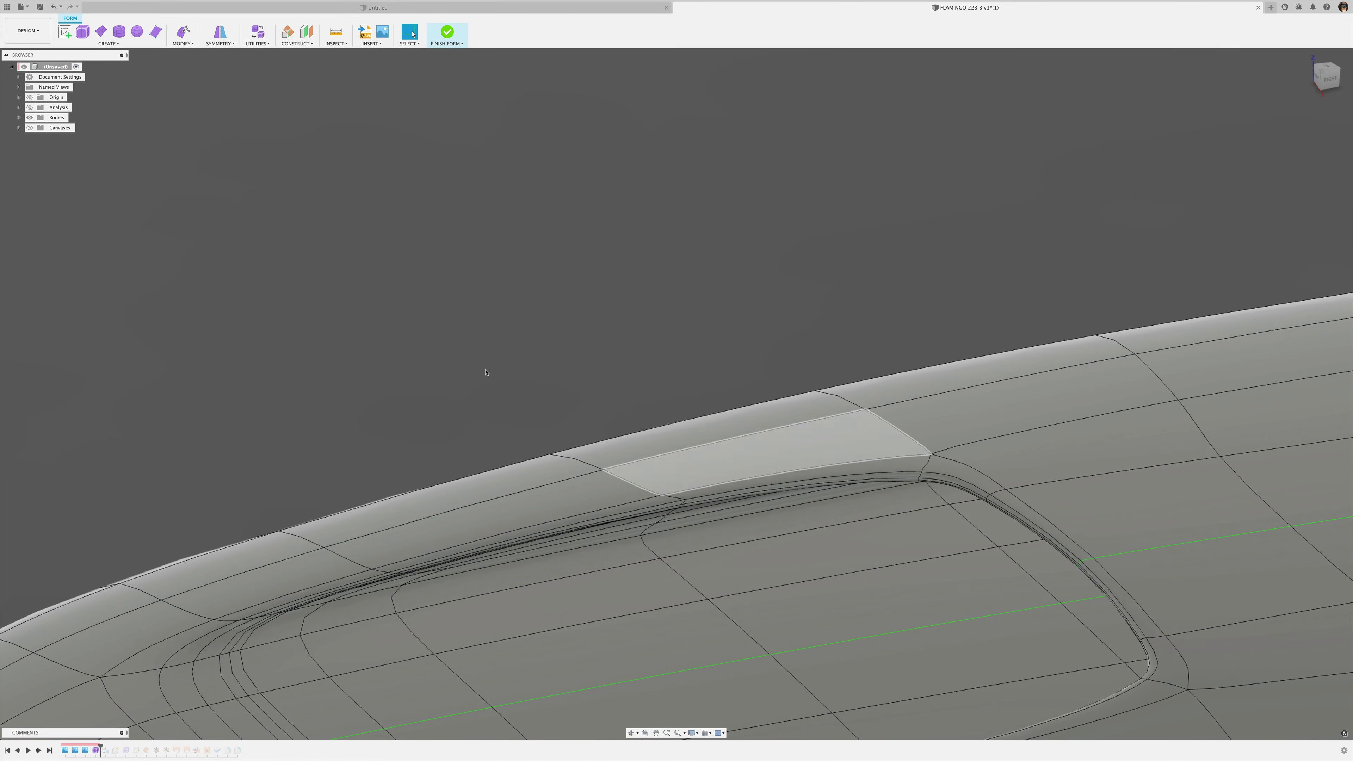
middle_click_drag(483, 371, 528, 501, "shift")
scroll(378, 536, "up", 3)
scroll(365, 526, "down", 5)
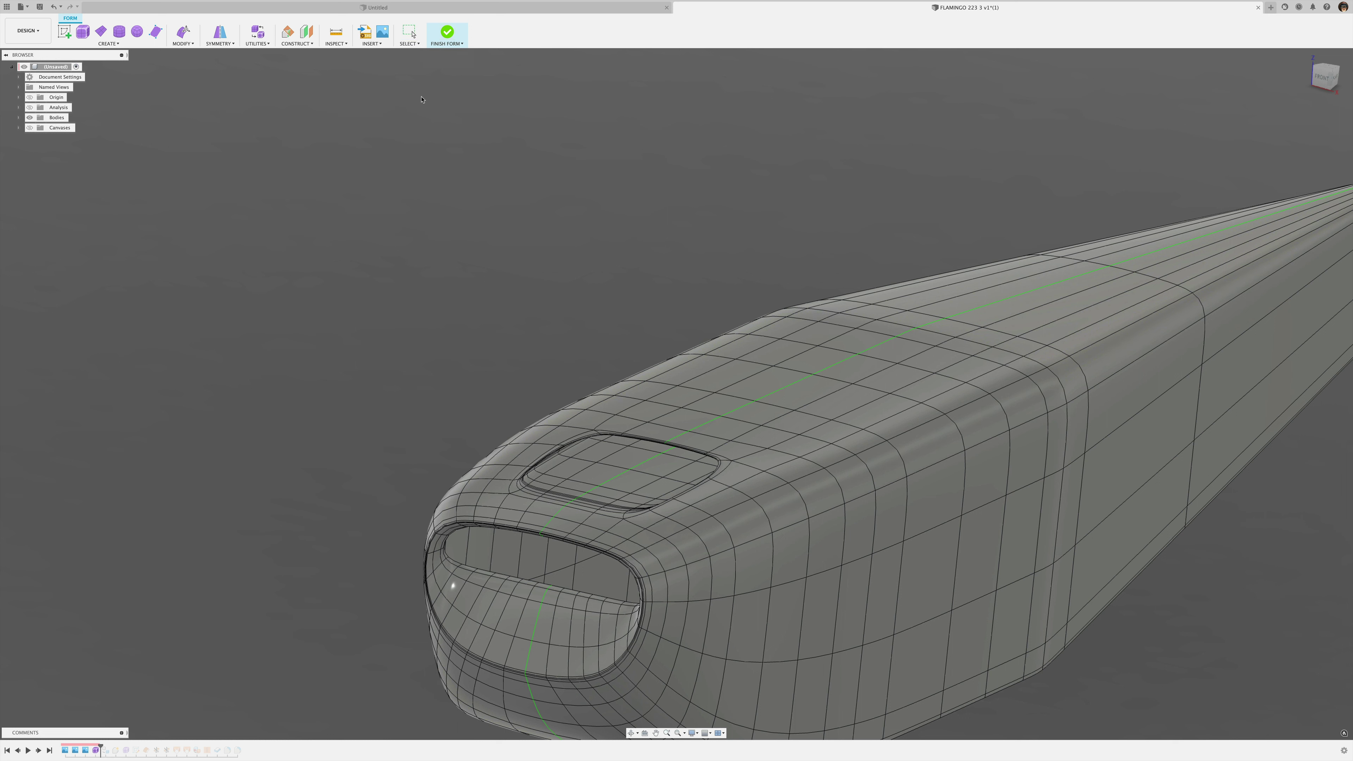
left_click(447, 32)
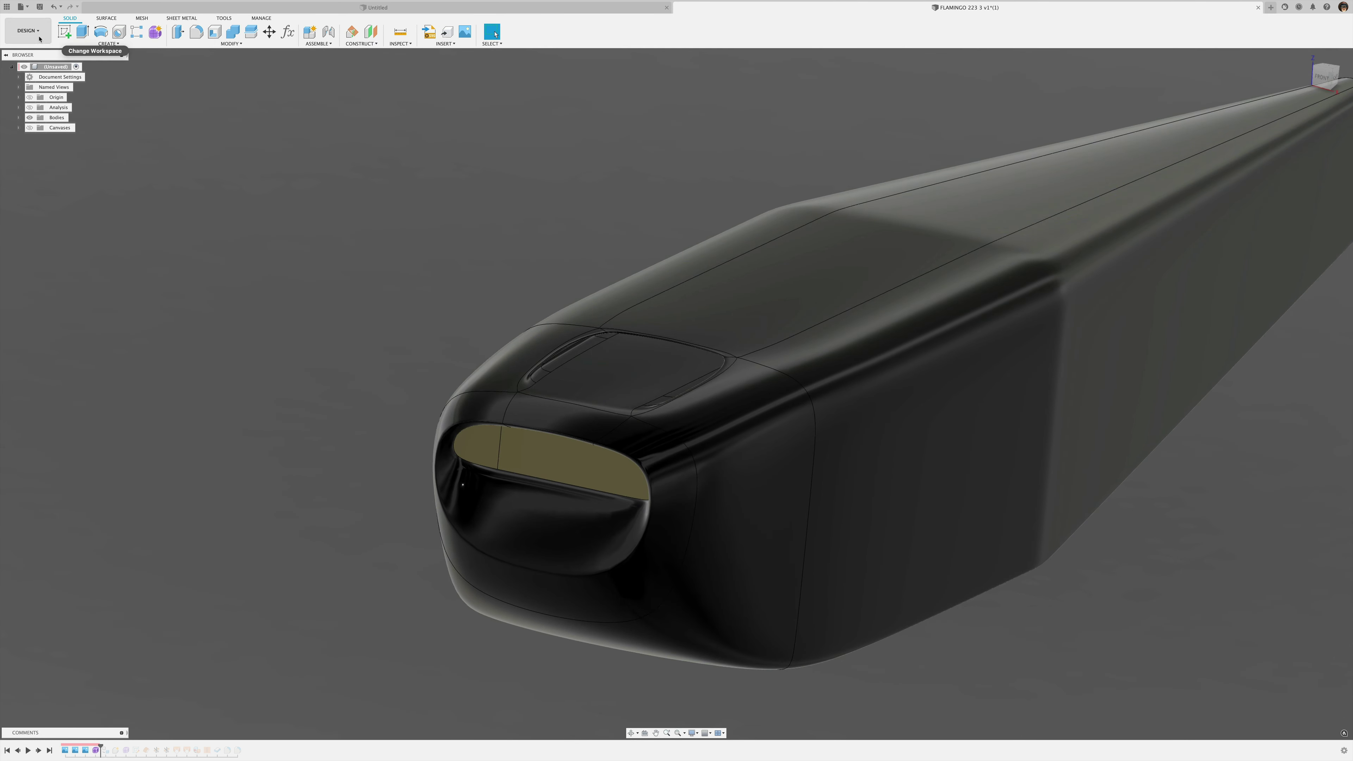
left_click(30, 32)
left_click(27, 83)
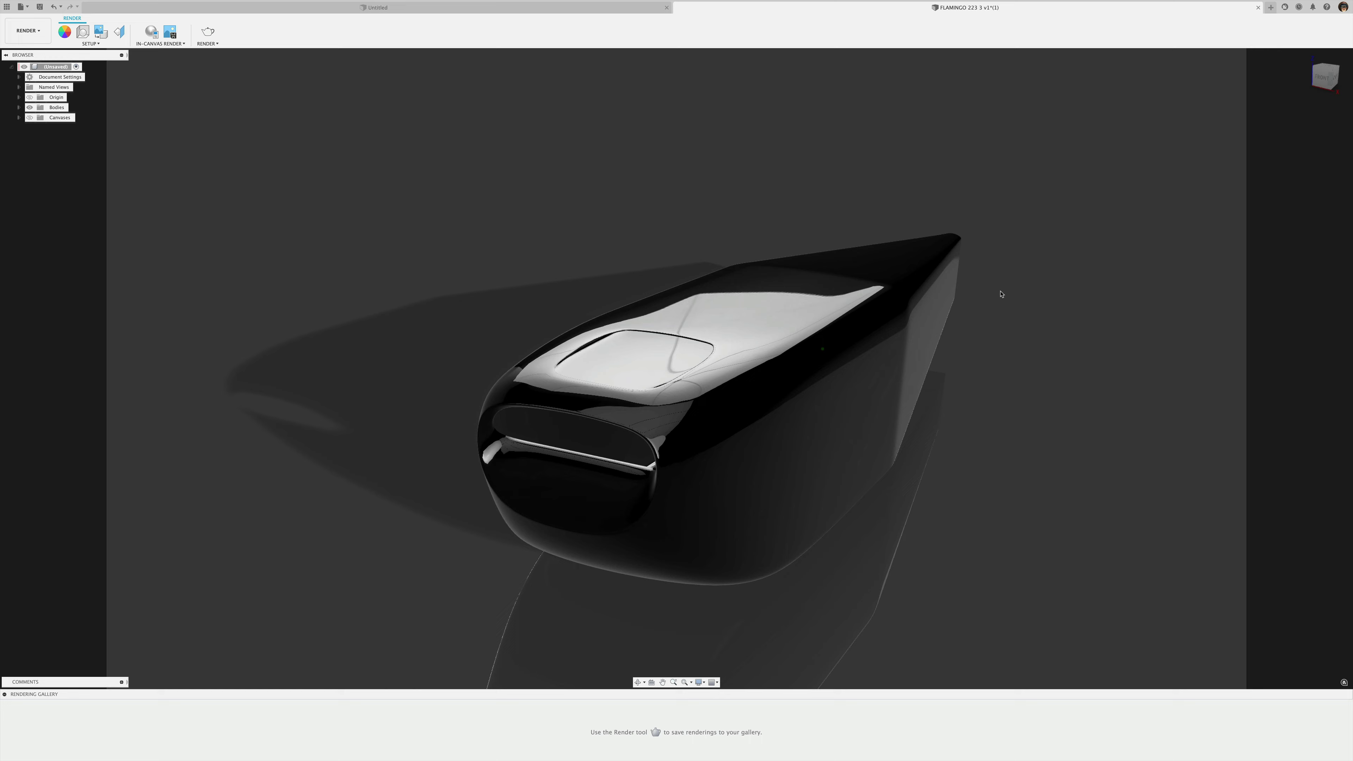
- Set the cowling body's display detail to Fixed at the High level and examine the reflections around the scoop slot
middle_click_drag(1000, 294, 671, 254, "shift")
scroll(671, 254, "up", 3)
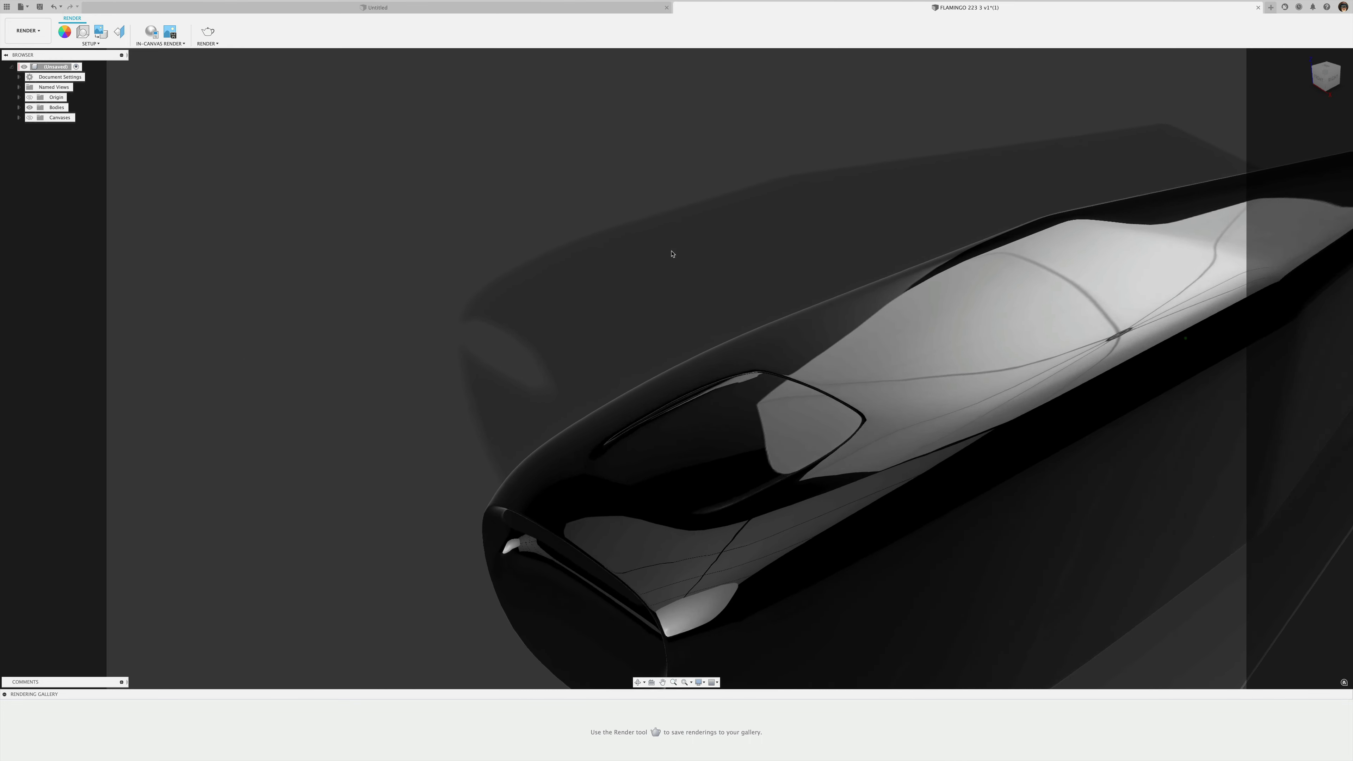
scroll(671, 254, "up", 8, "shift")
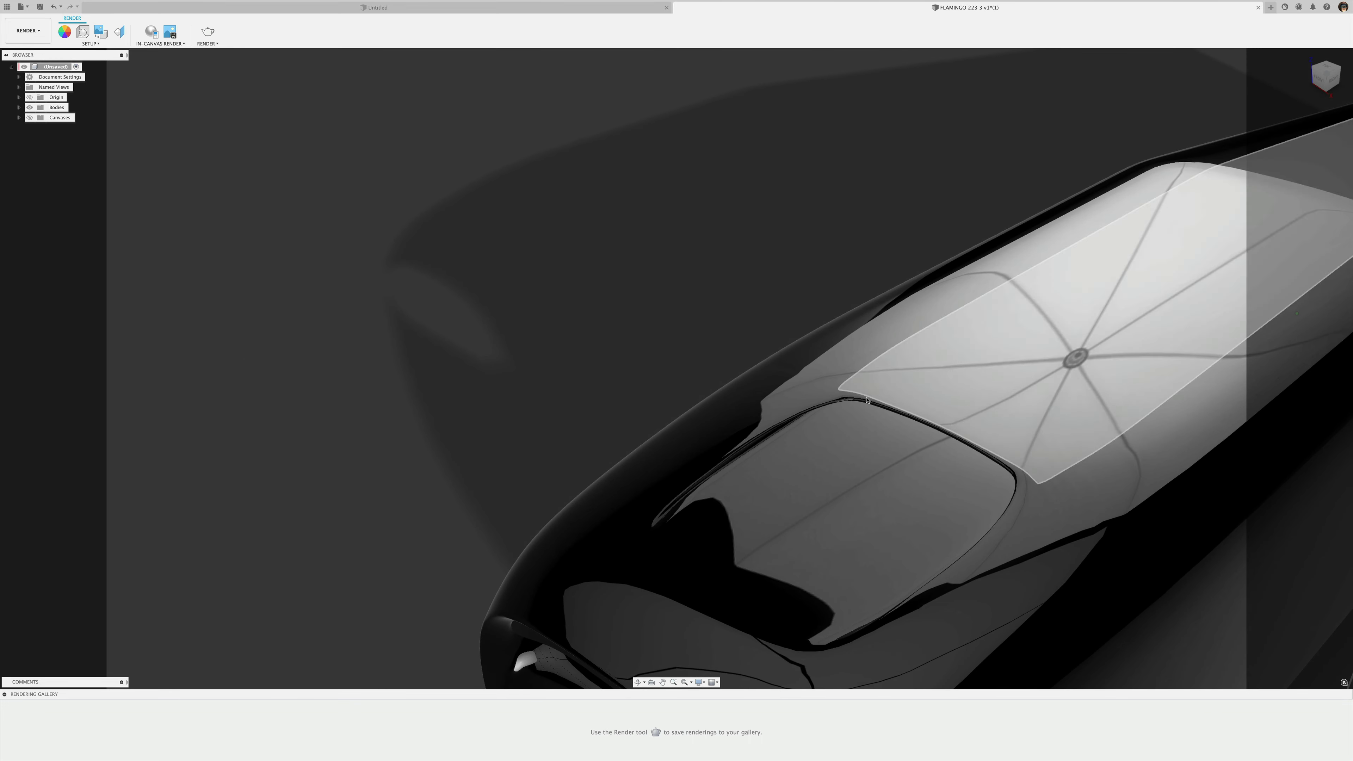
scroll(620, 309, "down", 5, "shift")
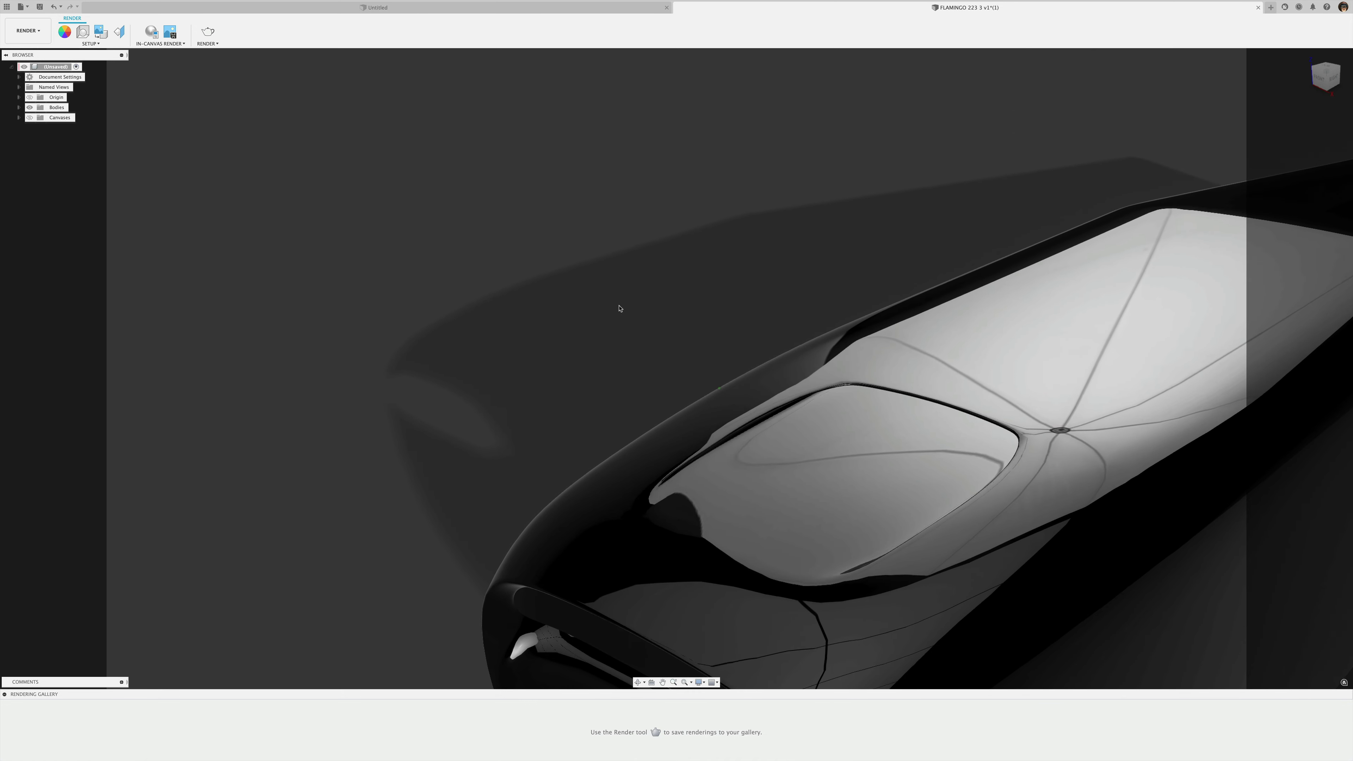
middle_click_drag(620, 308, 264, 160, "shift")
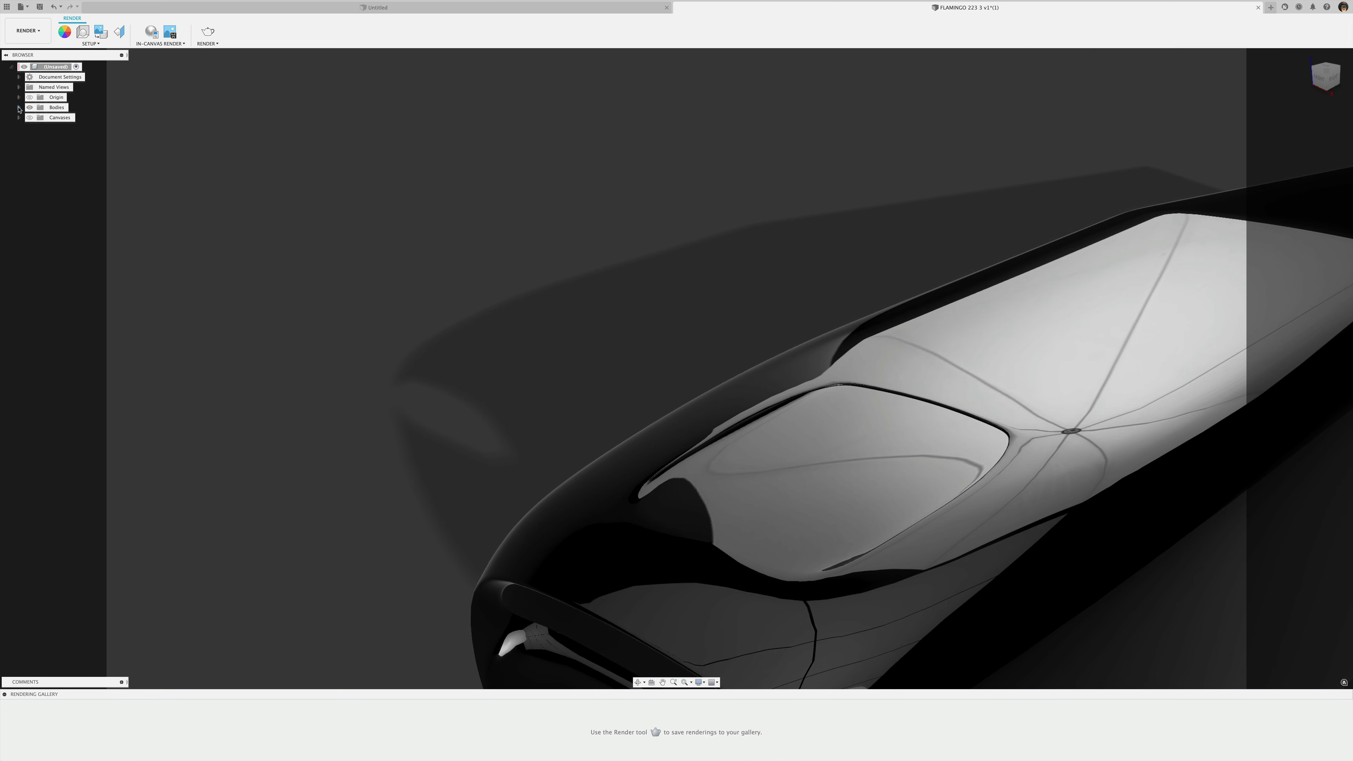
right_click(67, 118)
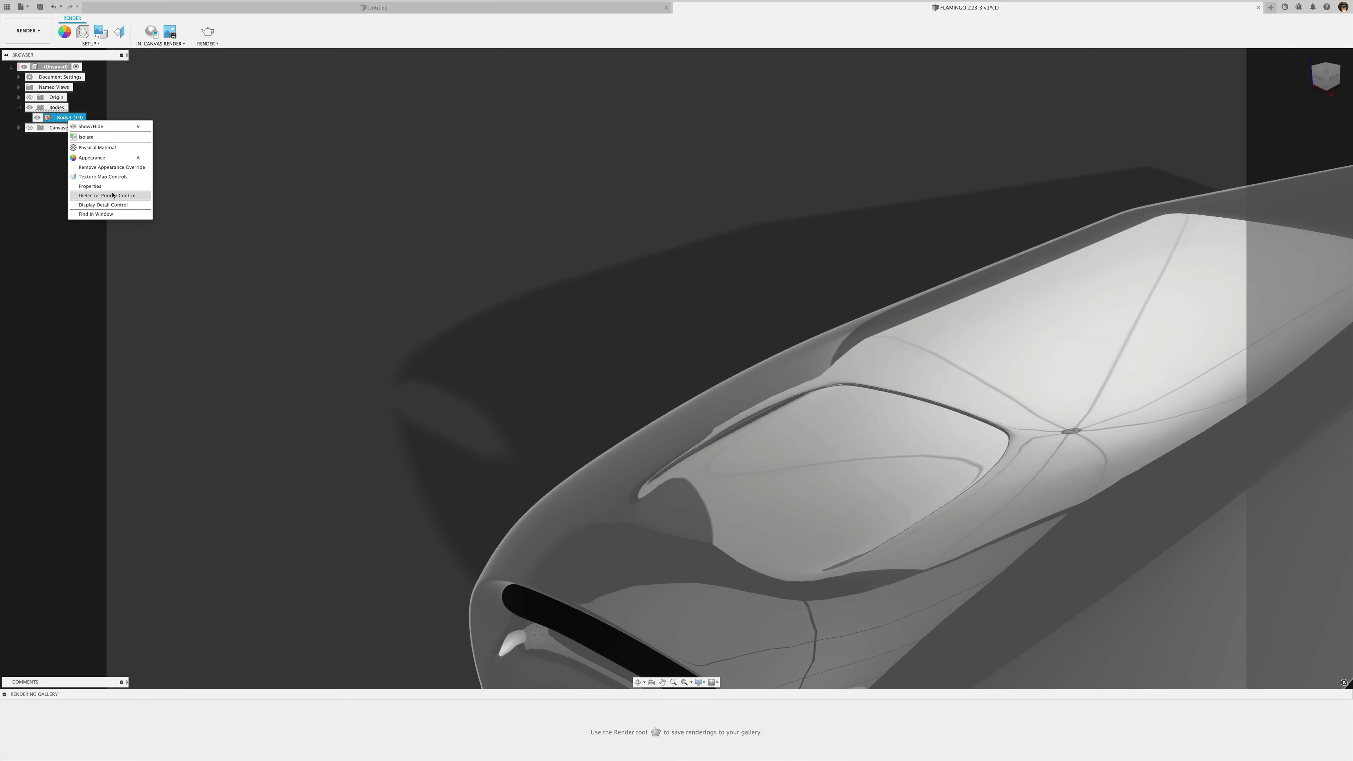
left_click(133, 205)
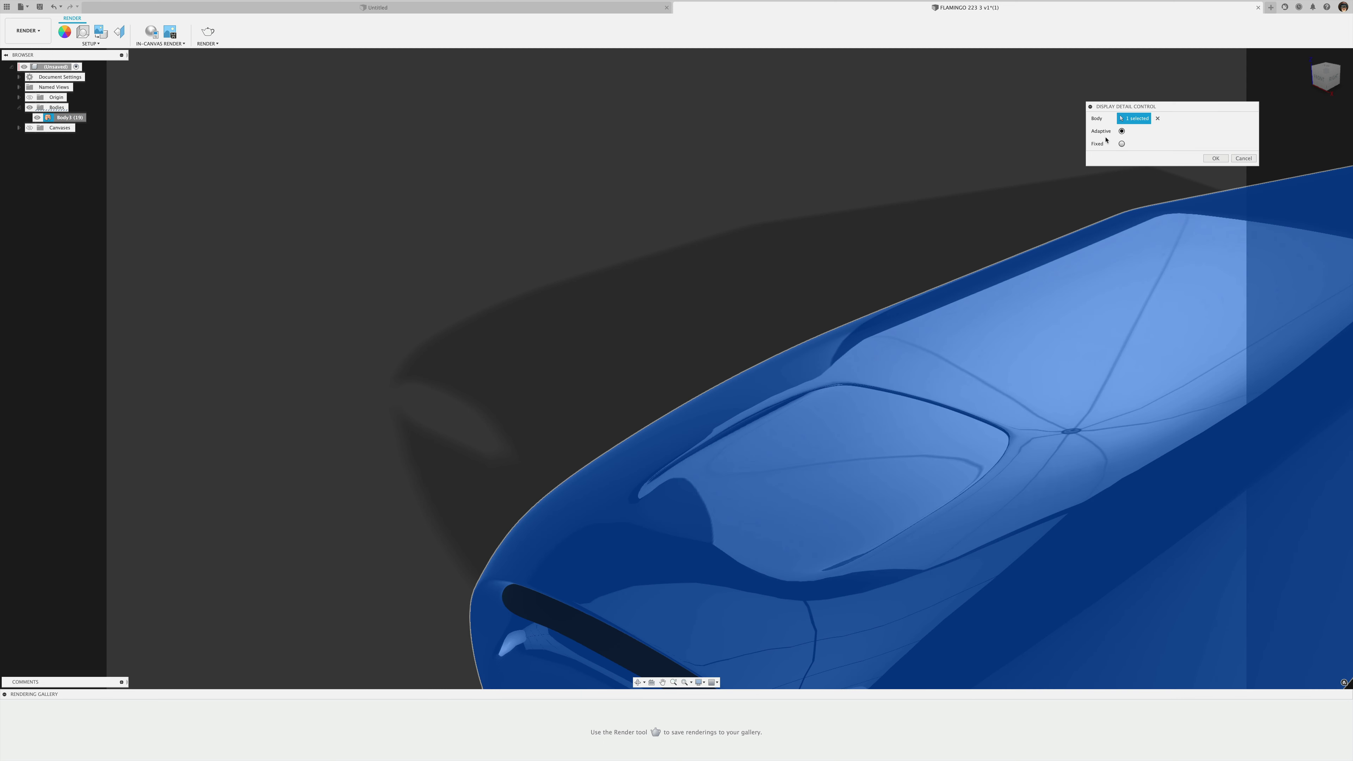
left_click(1122, 143)
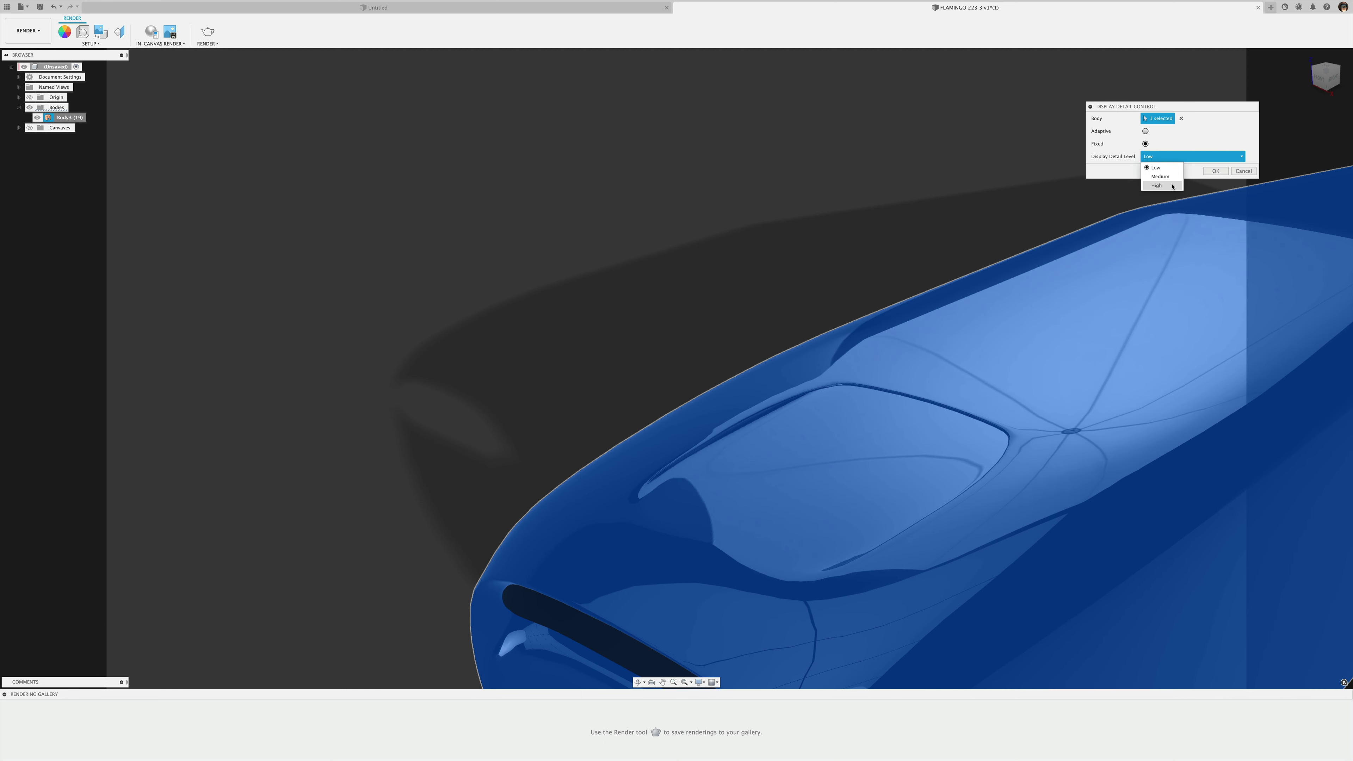
left_click(1215, 171)
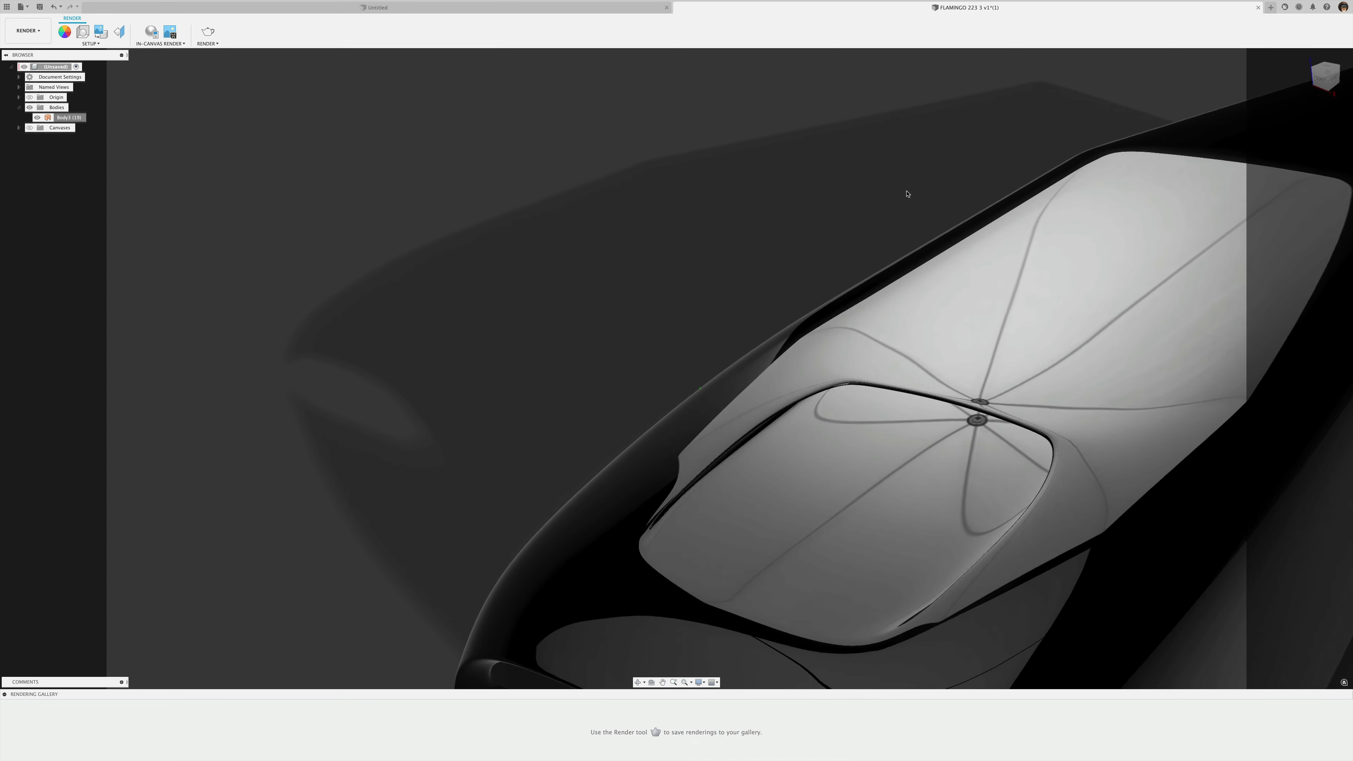
scroll(909, 195, "down", 3, "shift")
scroll(898, 193, "up", 8, "shift")
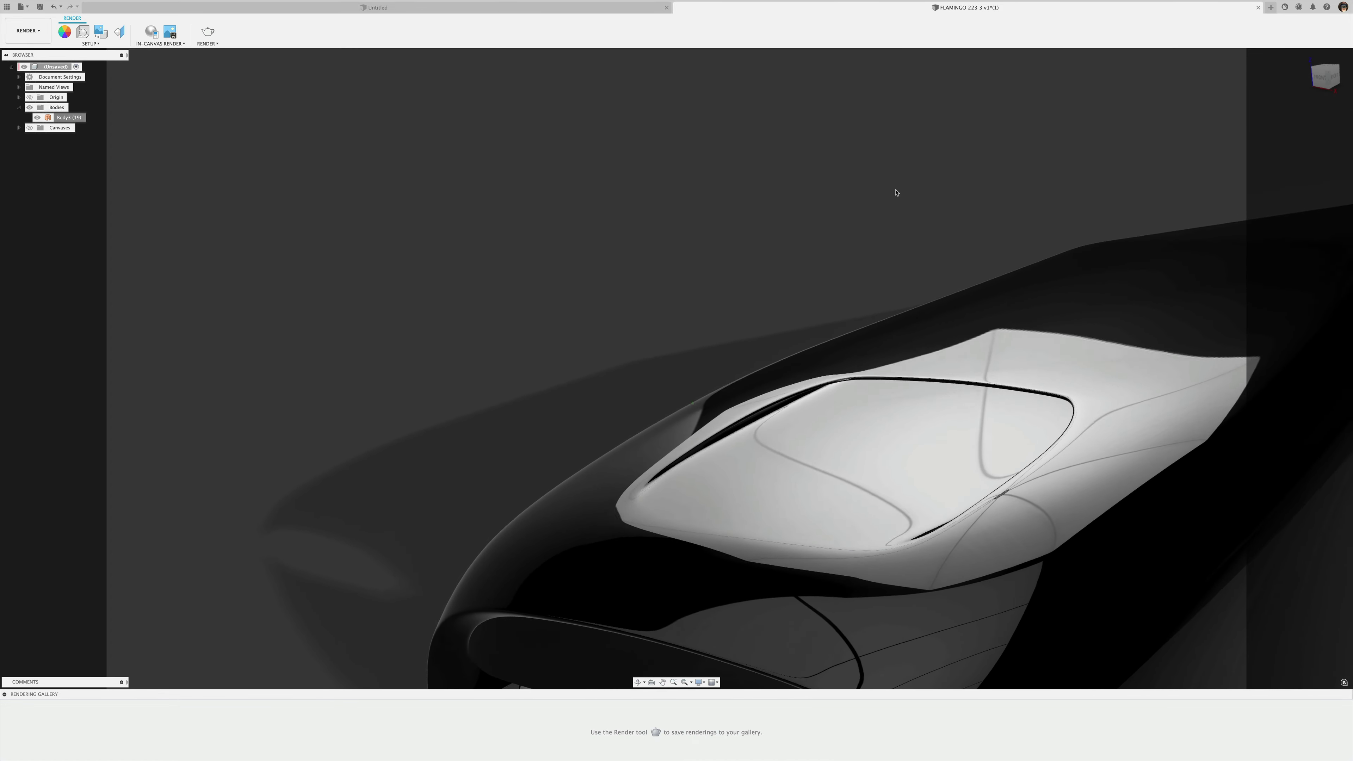